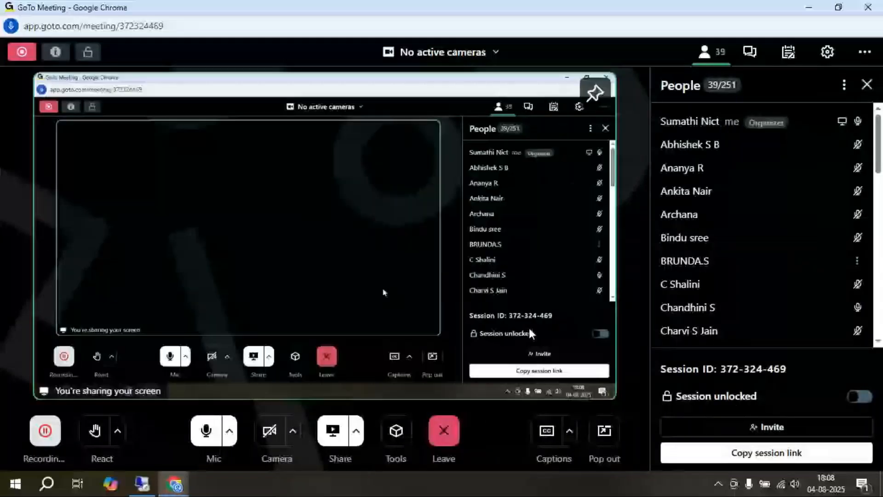
# Minimize the GoTo Meeting browser window to reach the desktop
pyautogui.click(808, 7)
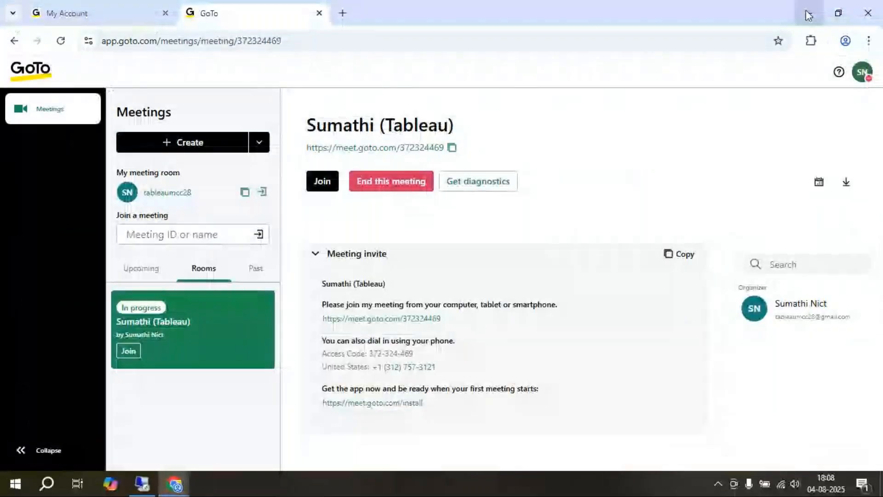
pyautogui.click(806, 11)
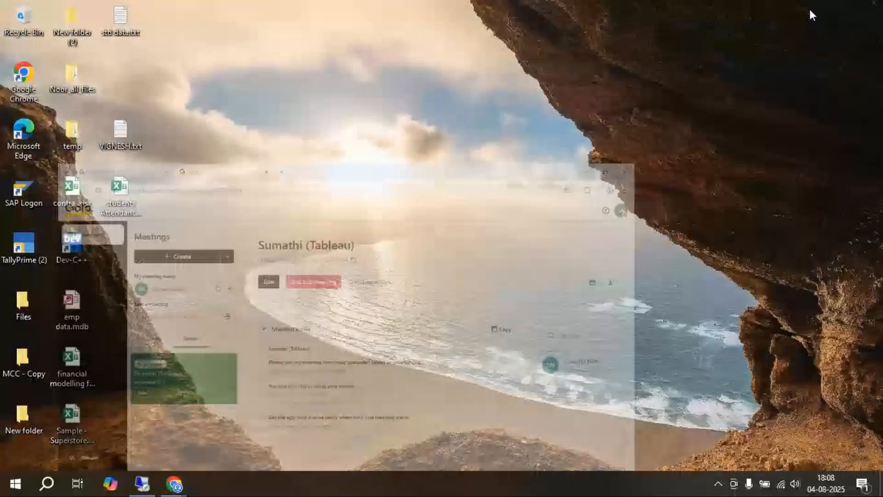
pyautogui.rightClick(440, 146)
pyautogui.click(470, 189)
pyautogui.rightClick(399, 174)
pyautogui.click(418, 213)
pyautogui.rightClick(375, 208)
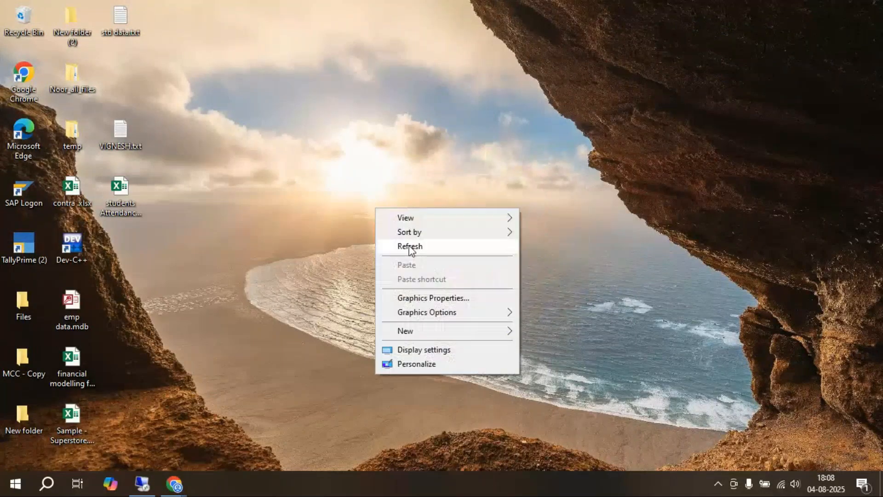
pyautogui.click(409, 246)
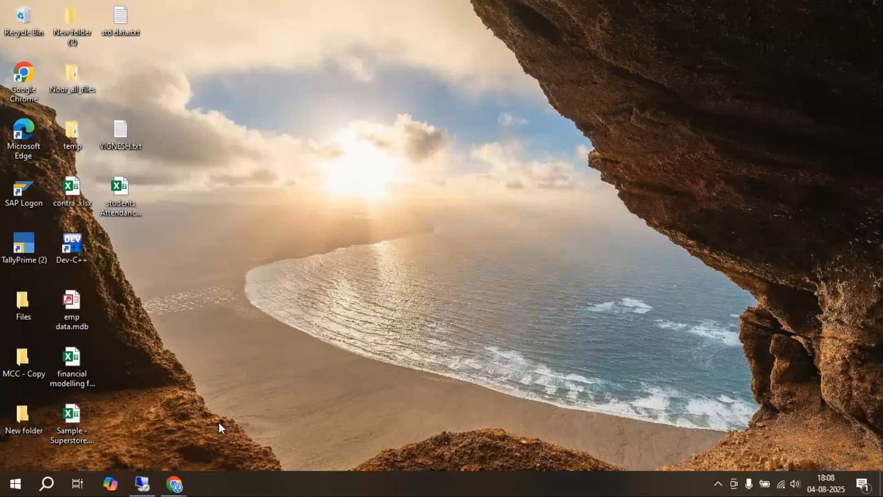
# Switch to the remote desktop session window
pyautogui.click(143, 482)
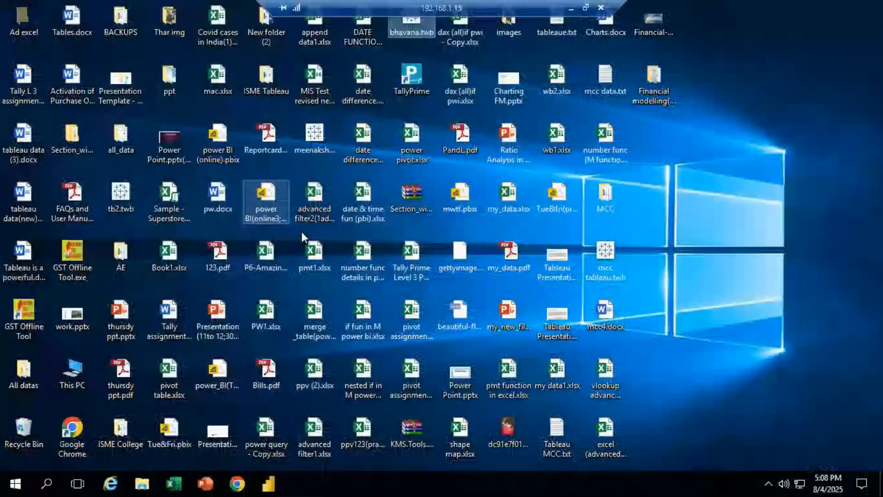
pyautogui.rightClick(739, 192)
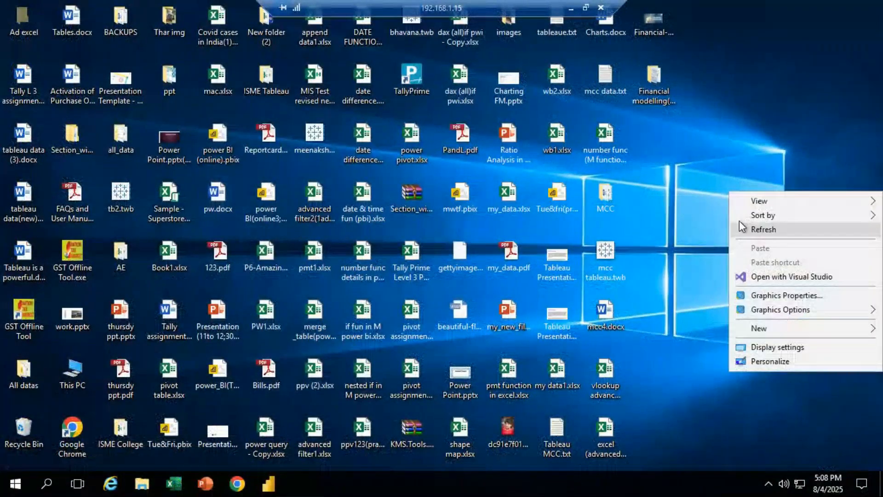
pyautogui.click(739, 227)
pyautogui.rightClick(721, 188)
pyautogui.click(745, 227)
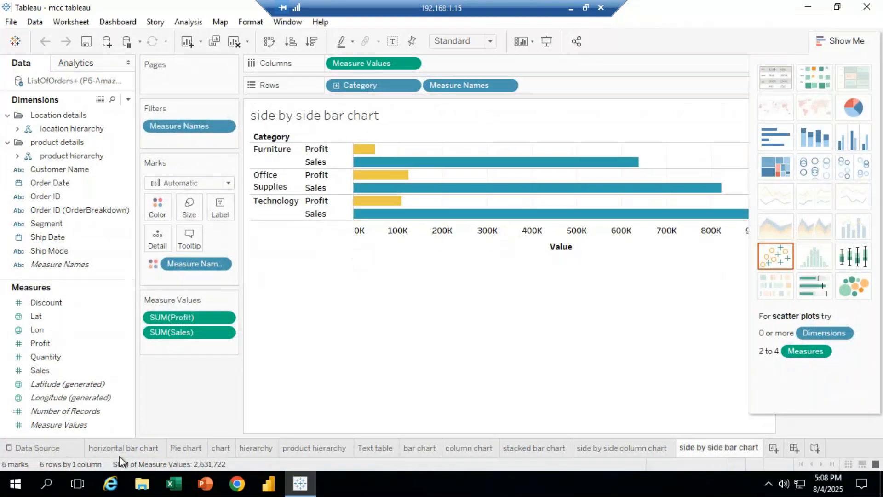
# Review the existing worksheets one by one, from the horizontal bar chart through the side by side bar chart
pyautogui.click(118, 451)
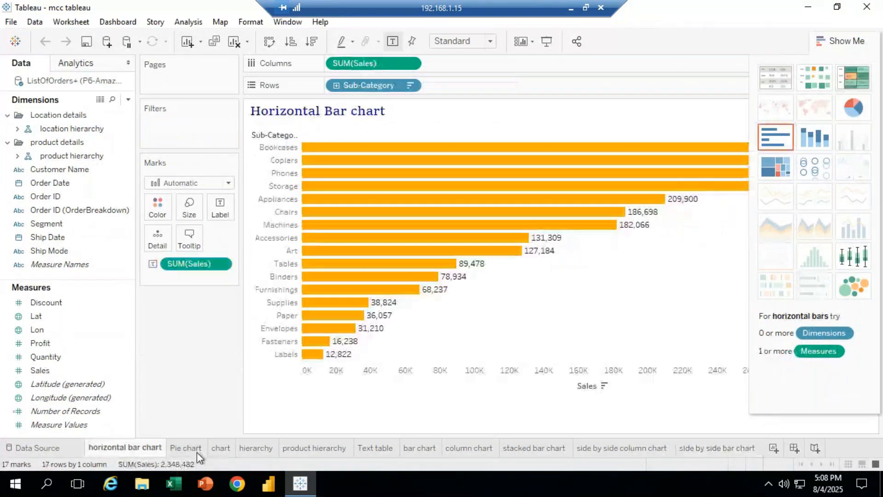
pyautogui.click(200, 450)
pyautogui.click(234, 450)
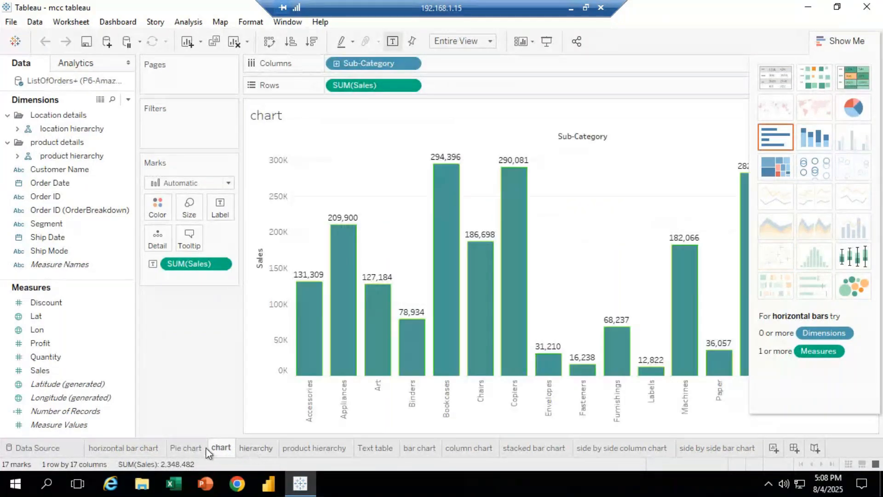
pyautogui.click(276, 448)
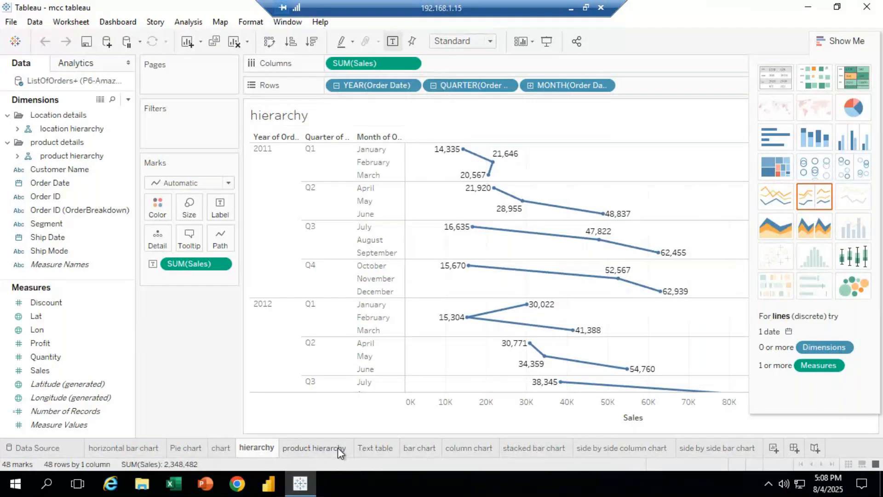
pyautogui.click(319, 449)
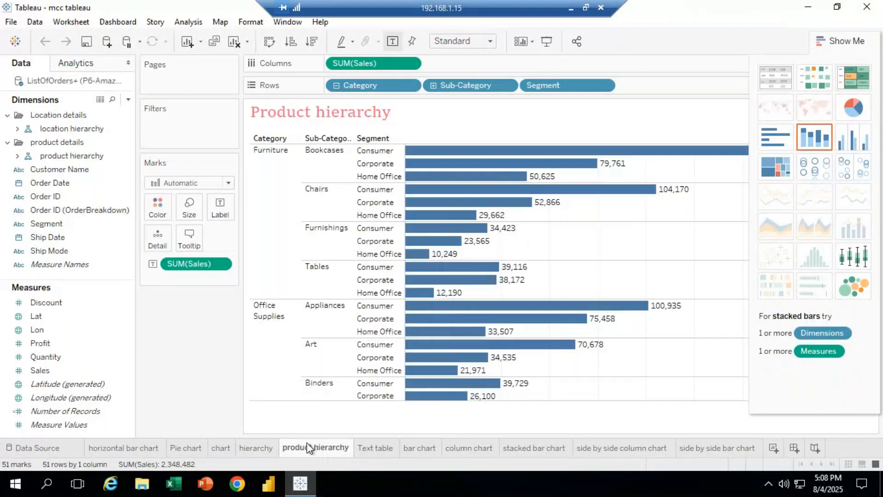
pyautogui.click(377, 446)
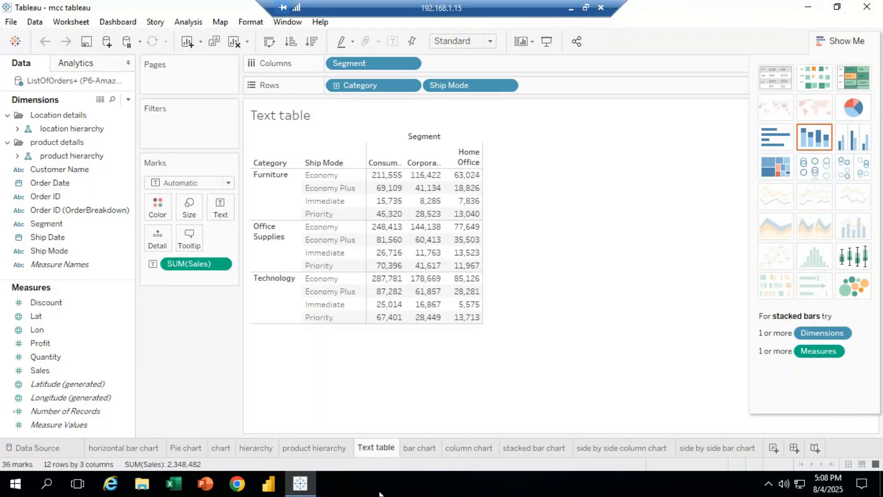
pyautogui.click(432, 451)
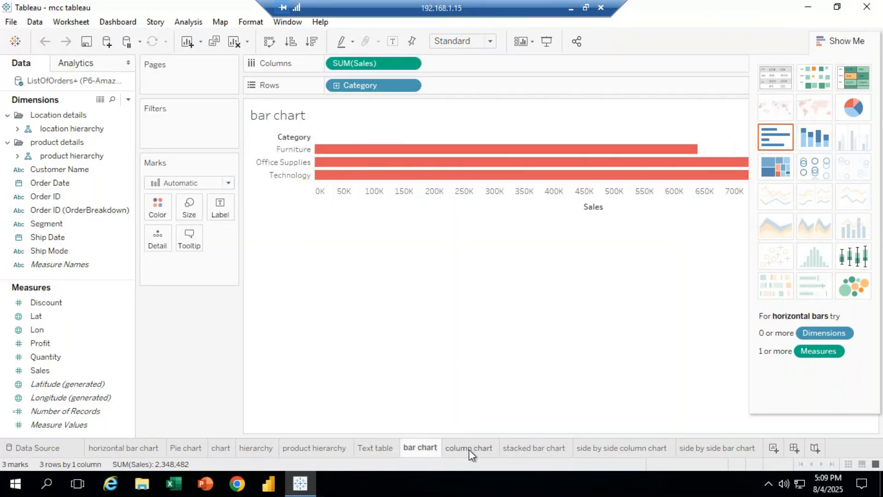
pyautogui.click(478, 450)
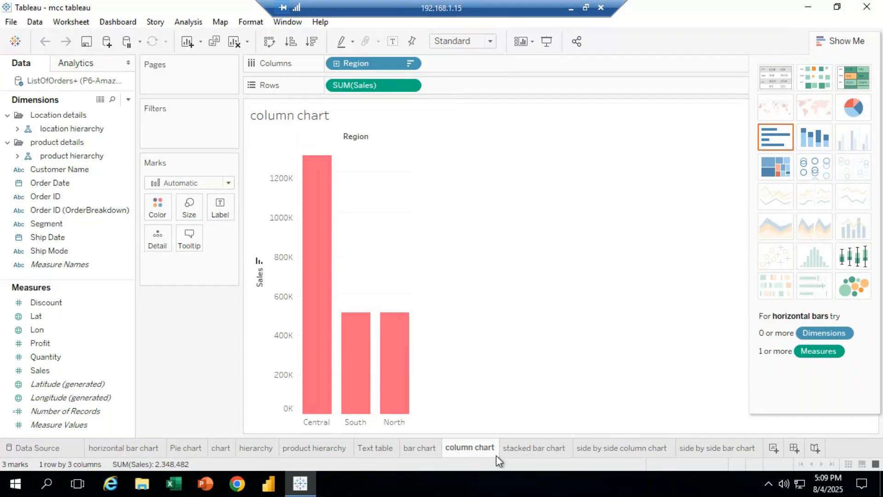
pyautogui.click(543, 452)
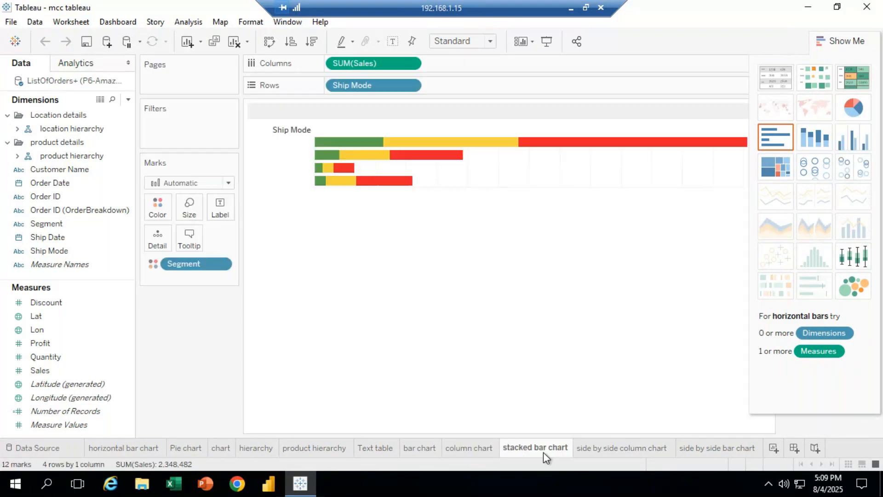
pyautogui.click(604, 449)
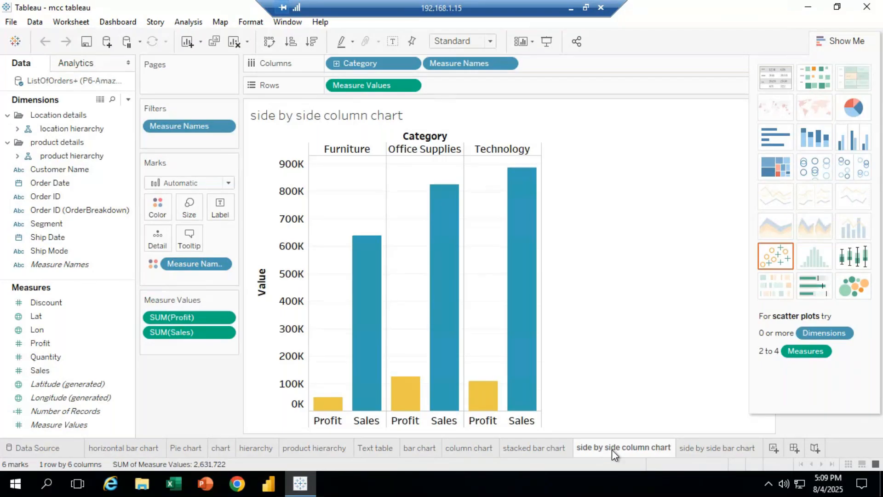
pyautogui.click(707, 447)
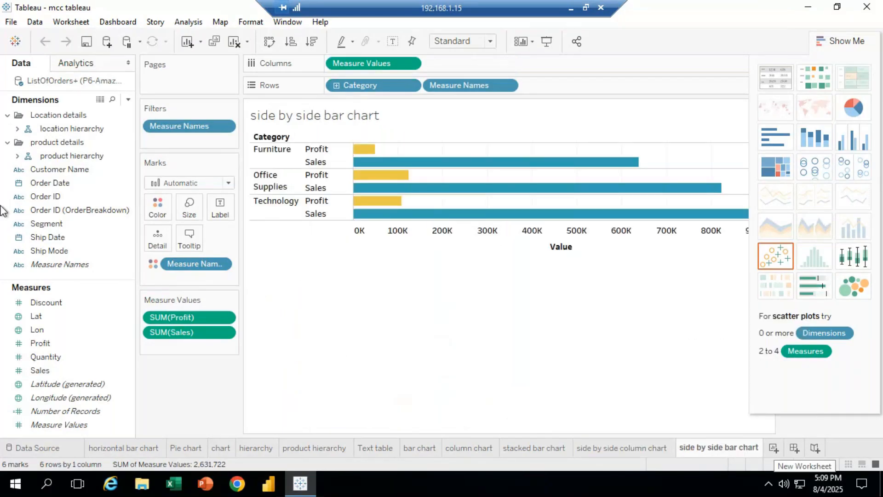
# Create a new blank worksheet
pyautogui.click(46, 302)
pyautogui.click(3, 317)
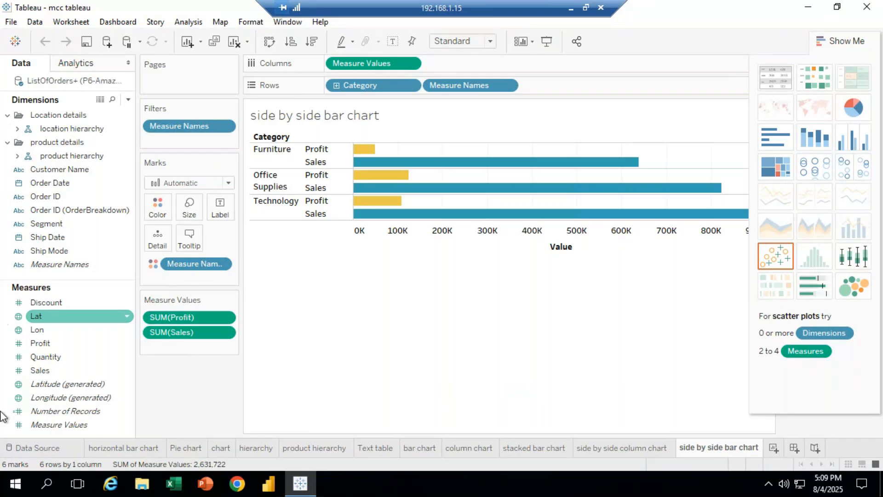
pyautogui.click(773, 448)
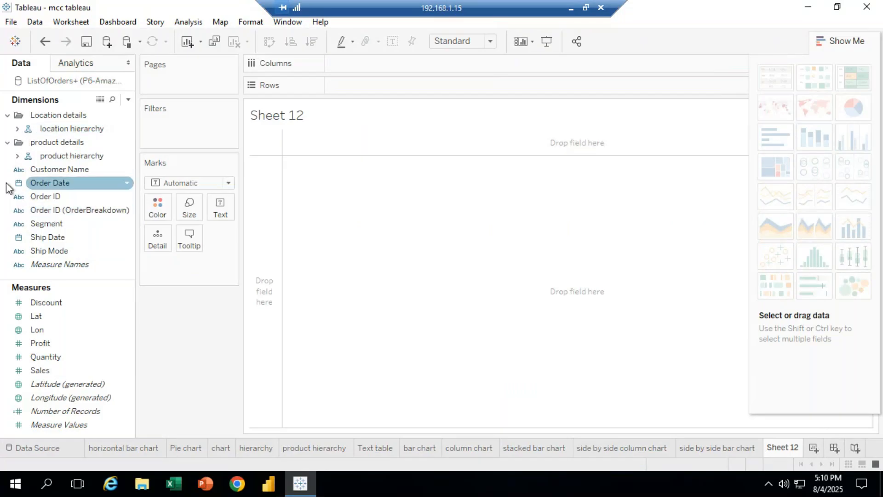
# Expand the product hierarchy and place Category on Columns
pyautogui.click(17, 156)
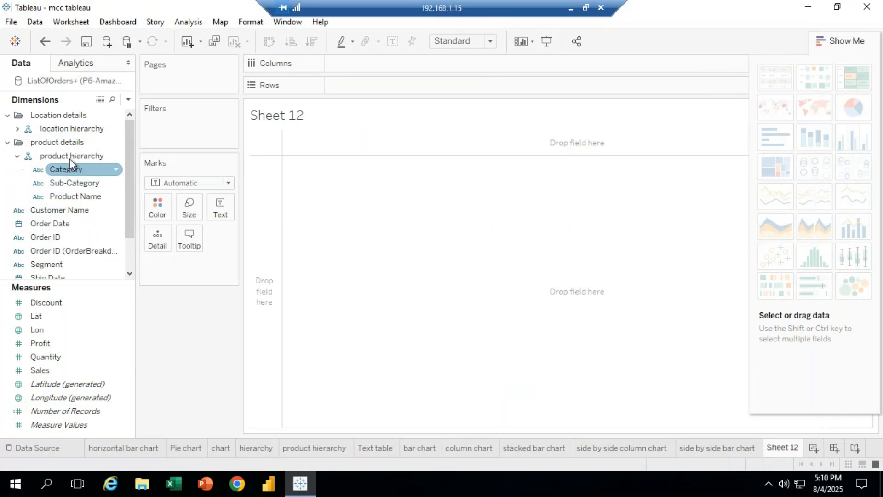
pyautogui.click(64, 171)
pyautogui.moveTo(89, 168); pyautogui.dragTo(348, 65)
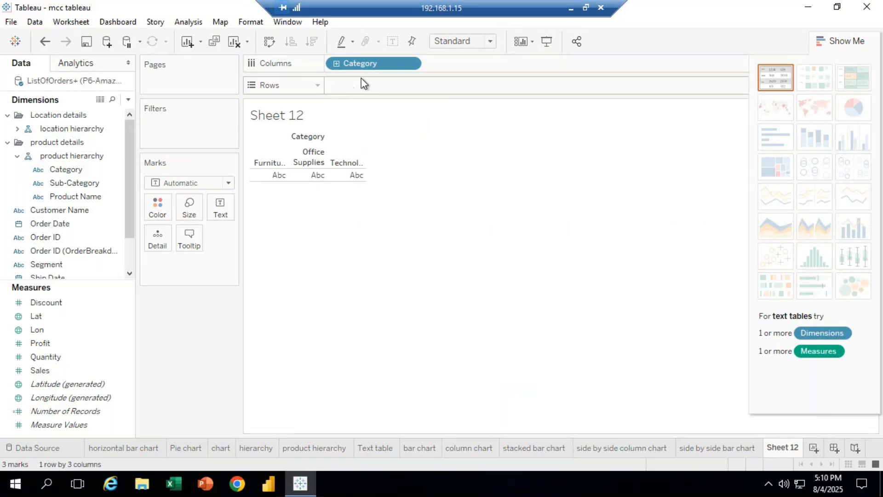
# Add Ship Mode to Rows and Segment beside Category on Columns
pyautogui.moveTo(129, 212); pyautogui.dragTo(129, 245)
pyautogui.moveTo(70, 252); pyautogui.dragTo(374, 167)
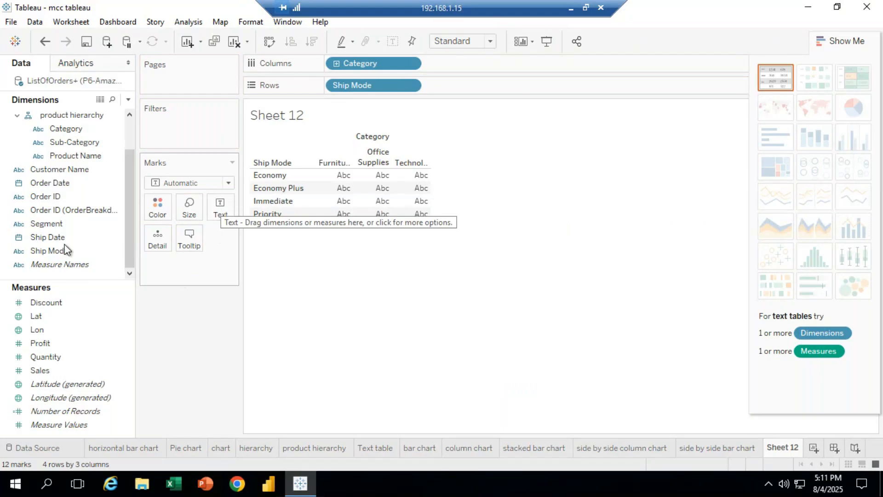
pyautogui.click(96, 223)
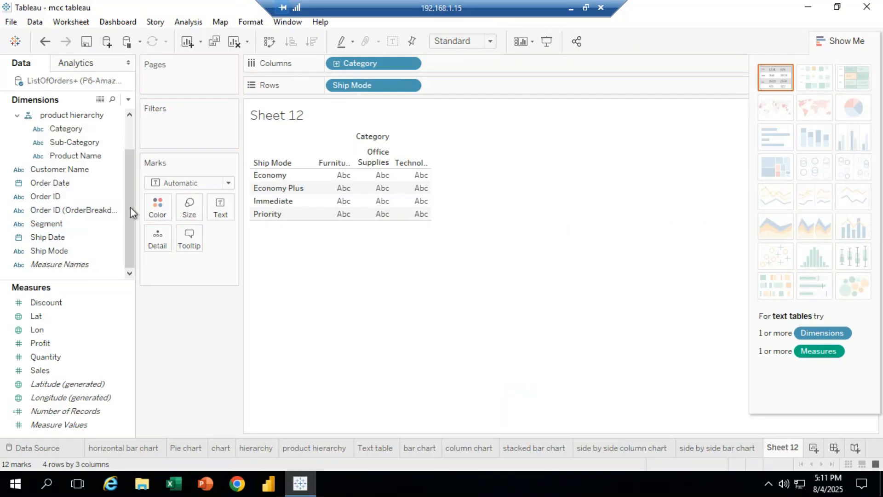
pyautogui.click(68, 212)
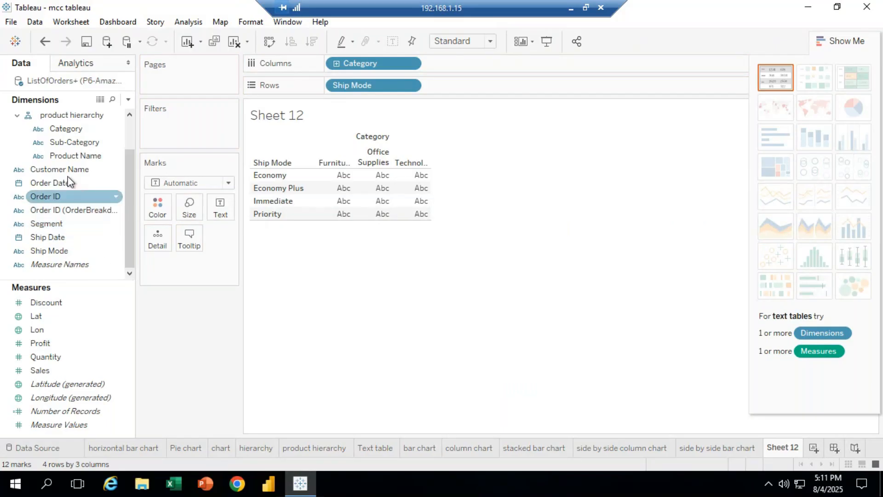
pyautogui.moveTo(63, 232)
pyautogui.mouseDown()
pyautogui.moveTo(349, 91)
pyautogui.moveTo(465, 73)
pyautogui.mouseUp()
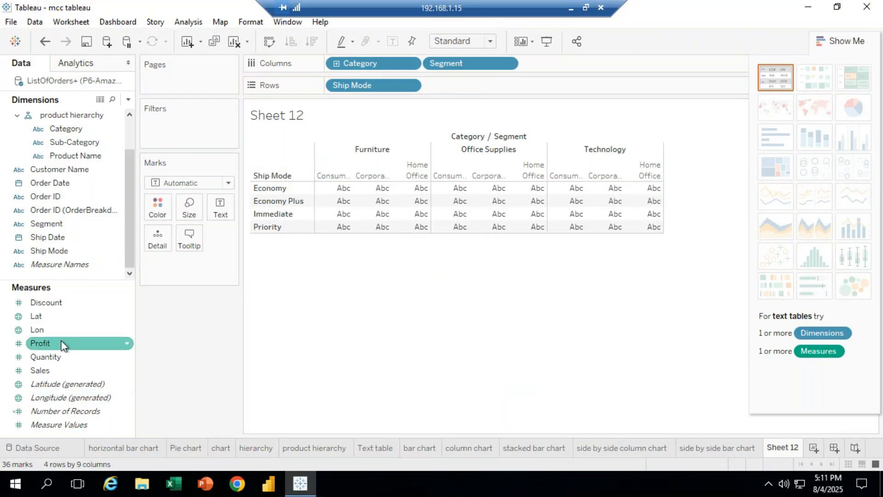
# Add Sales and Profit as text values to the table and inspect a cell's tooltip
pyautogui.moveTo(52, 371); pyautogui.dragTo(221, 215)
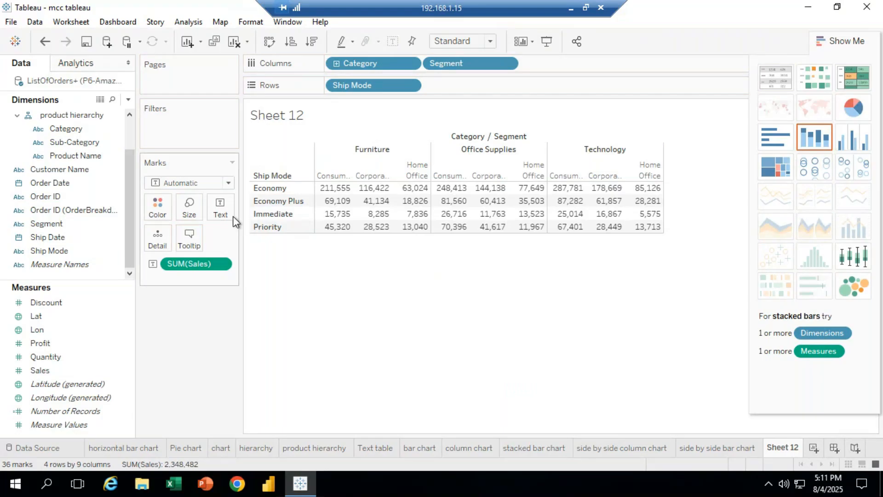
pyautogui.moveTo(40, 343); pyautogui.dragTo(222, 208)
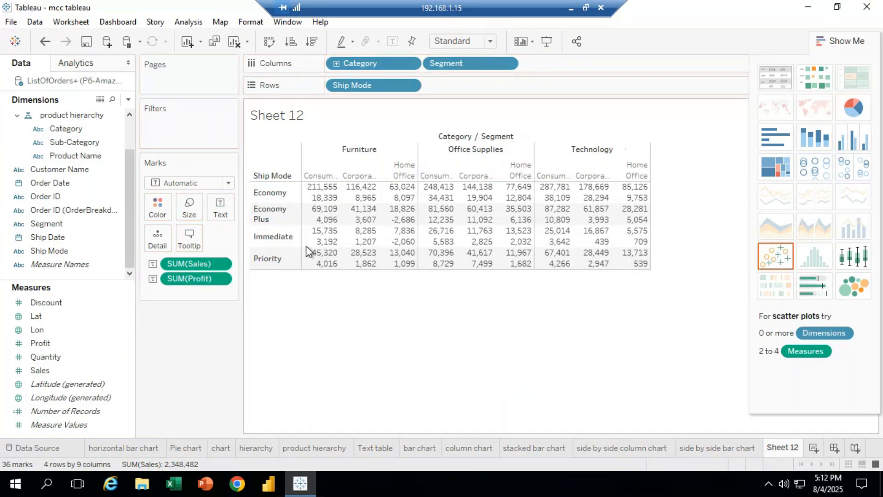
pyautogui.moveTo(331, 189)
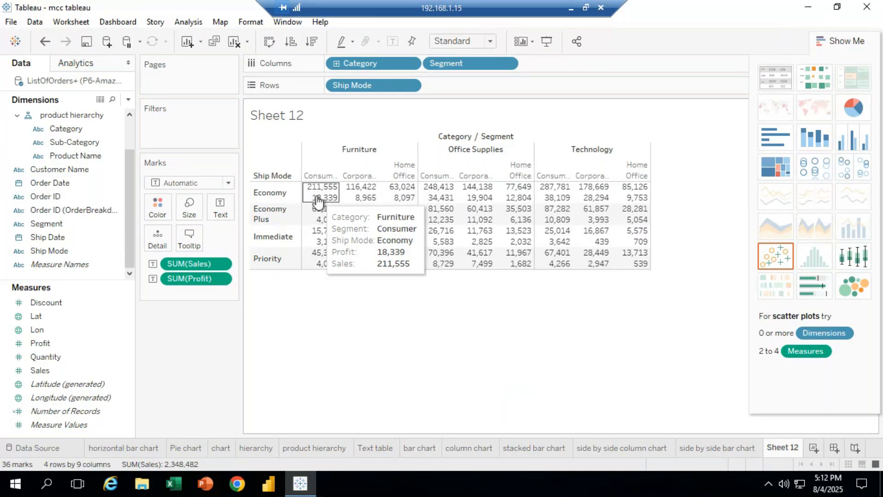
pyautogui.moveTo(324, 251)
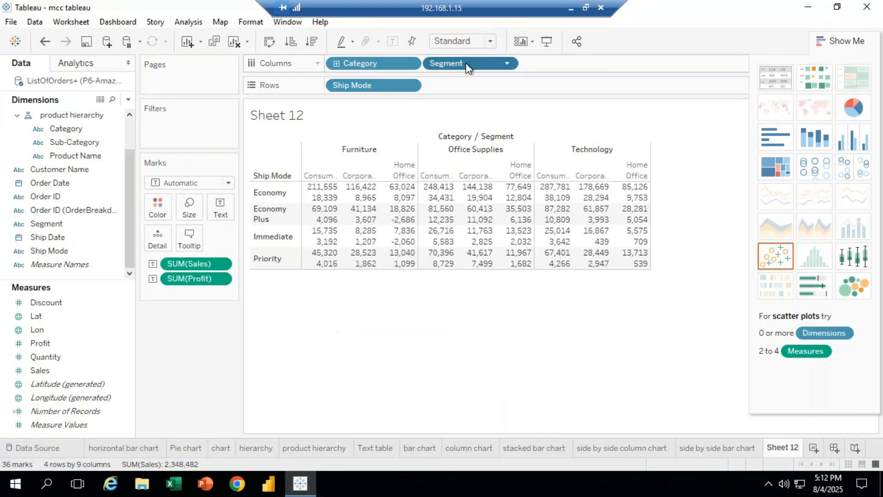
# Remove Segment from Columns
pyautogui.click(506, 64)
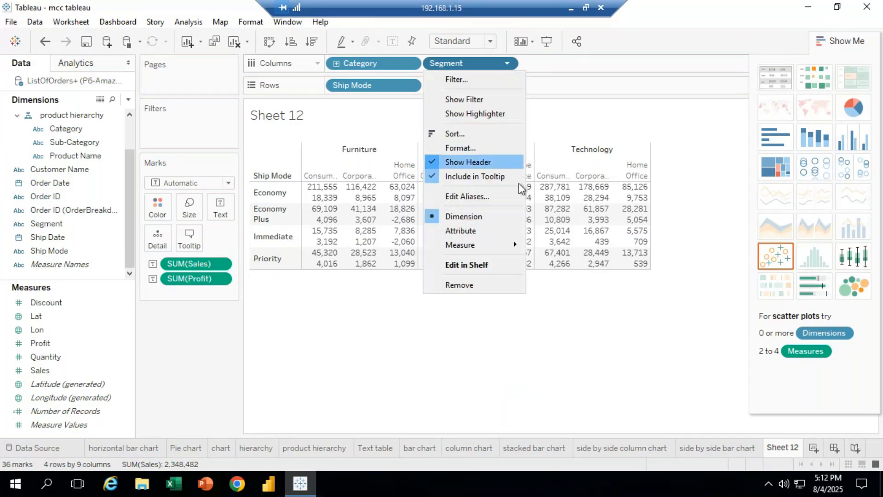
pyautogui.click(459, 285)
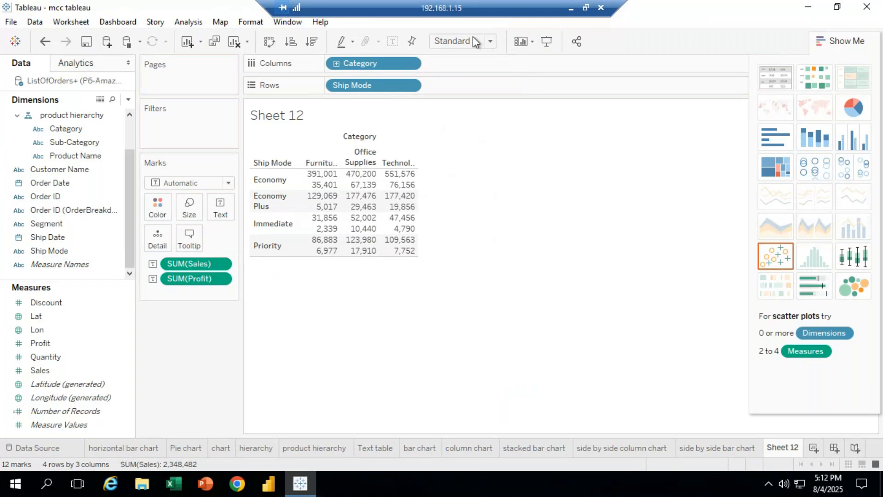
# Switch the view fit to Fit Width and then to Fit Height
pyautogui.click(491, 42)
pyautogui.click(478, 65)
pyautogui.click(491, 42)
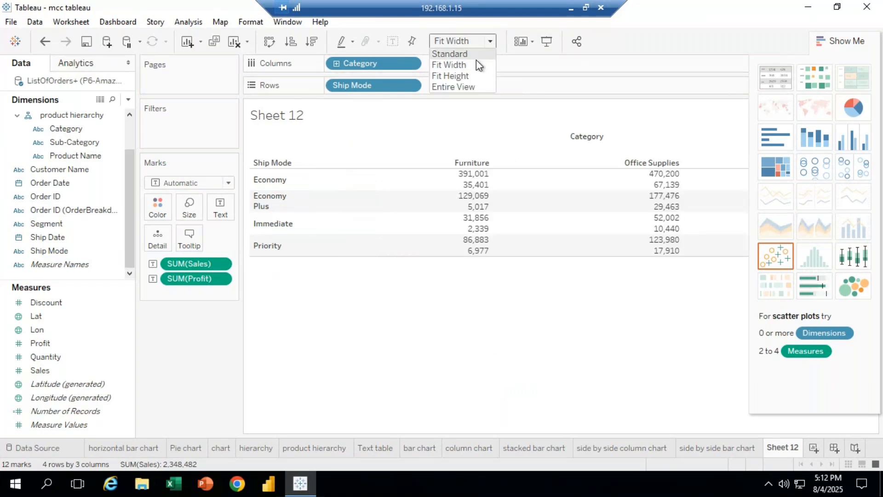
pyautogui.click(472, 76)
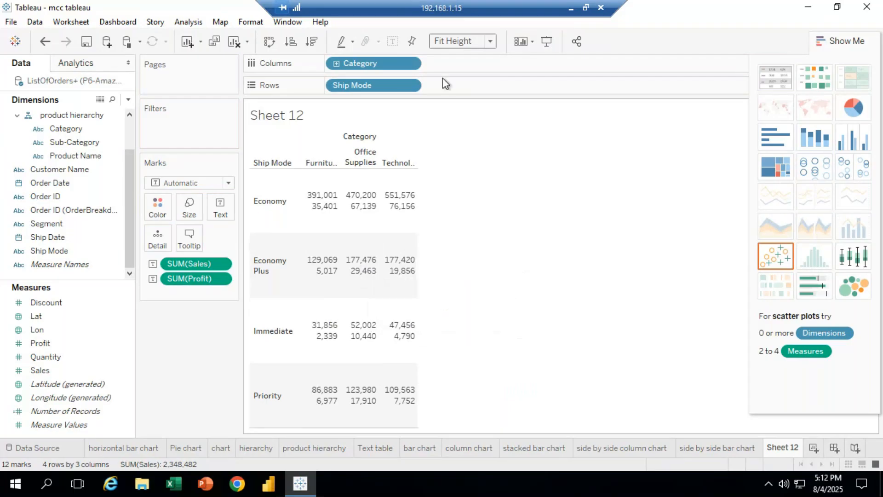
# Set the view fit to Entire View and collapse the Show Me pane
pyautogui.click(495, 43)
pyautogui.click(478, 86)
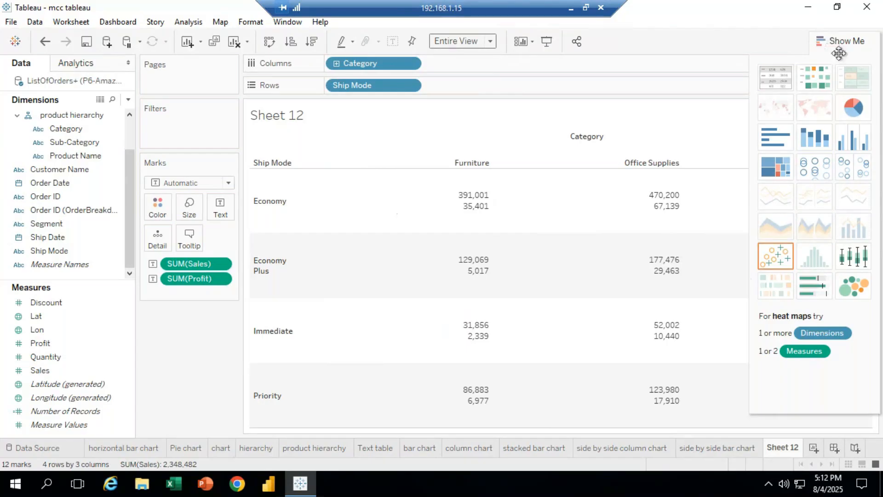
pyautogui.click(839, 54)
pyautogui.click(493, 41)
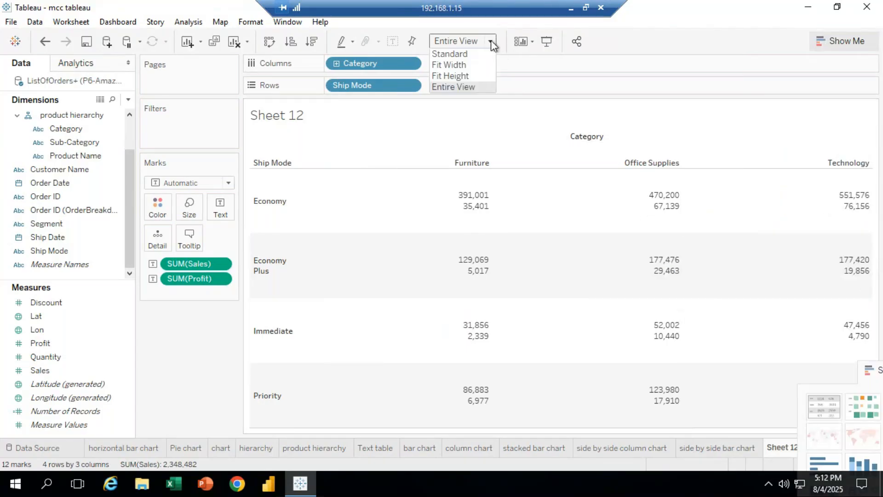
# Set the view fit to Standard and the default worksheet font size to 12
pyautogui.click(463, 52)
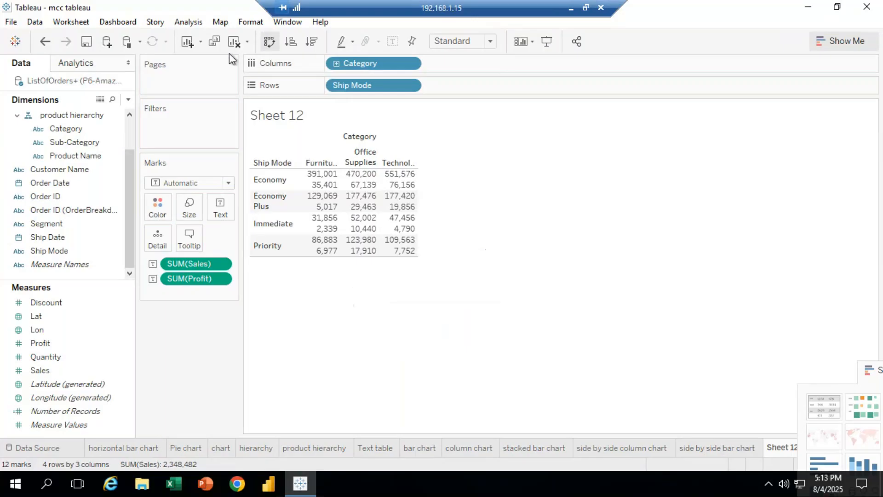
pyautogui.click(256, 24)
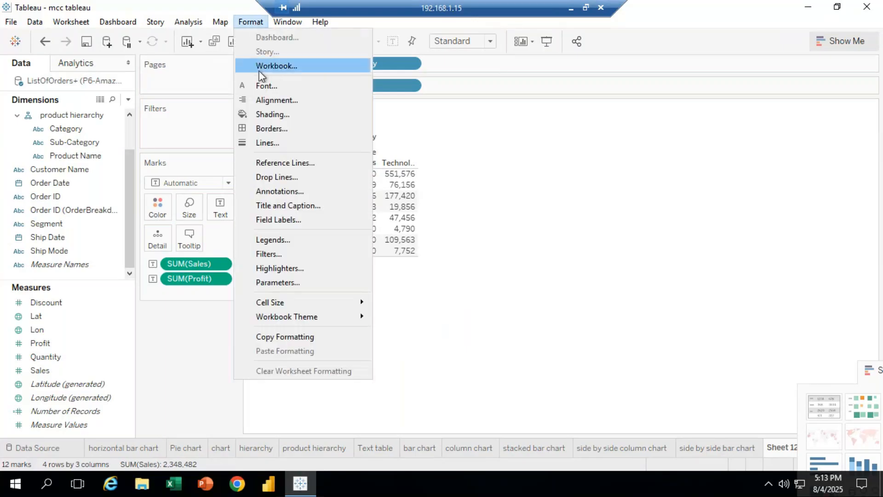
pyautogui.click(261, 84)
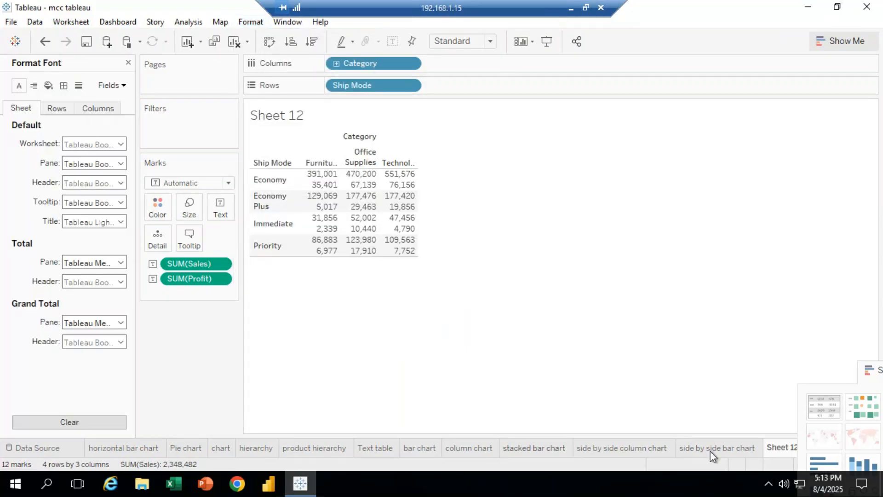
pyautogui.click(121, 145)
pyautogui.click(95, 181)
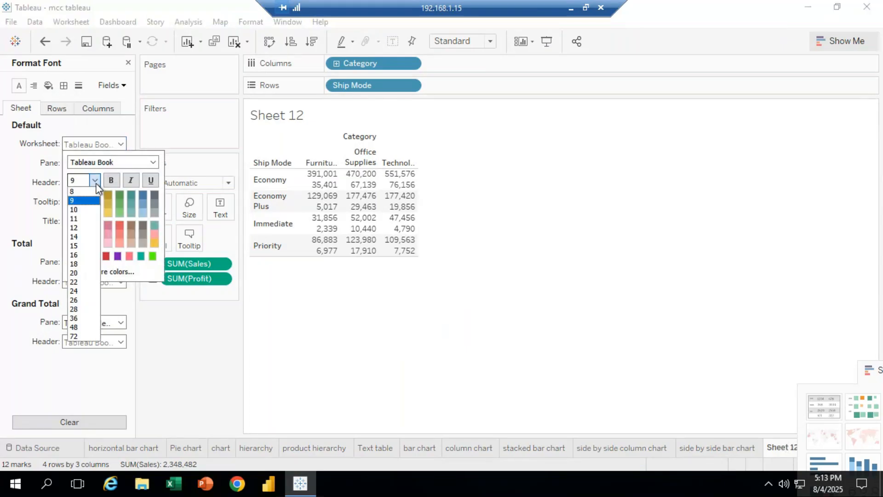
pyautogui.click(82, 227)
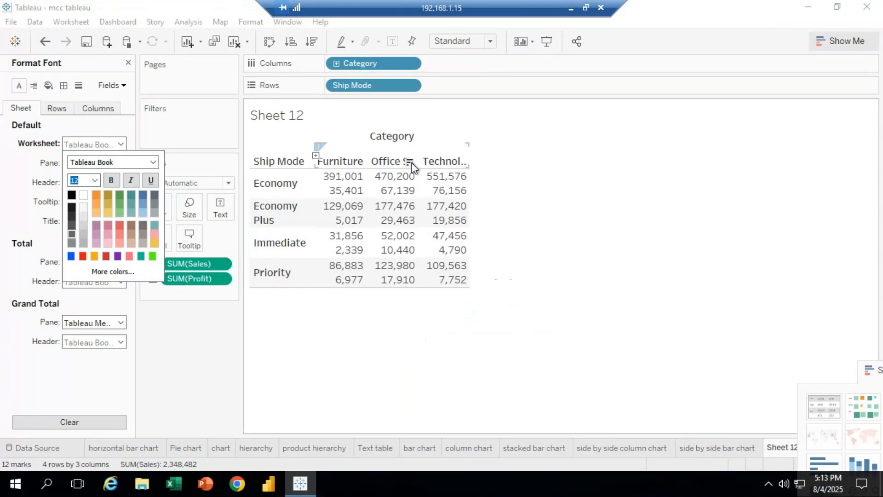
# Widen the Category columns and close the font formatting pane
pyautogui.moveTo(415, 161); pyautogui.dragTo(458, 164)
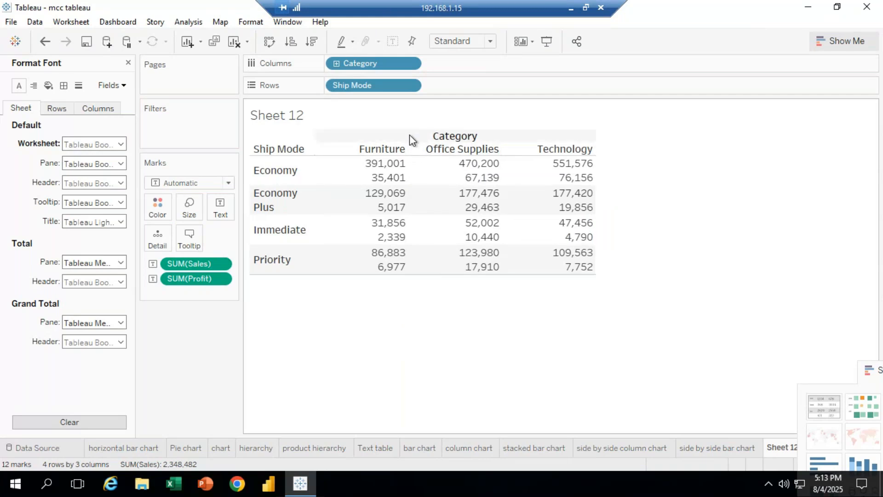
pyautogui.moveTo(416, 142); pyautogui.dragTo(419, 146)
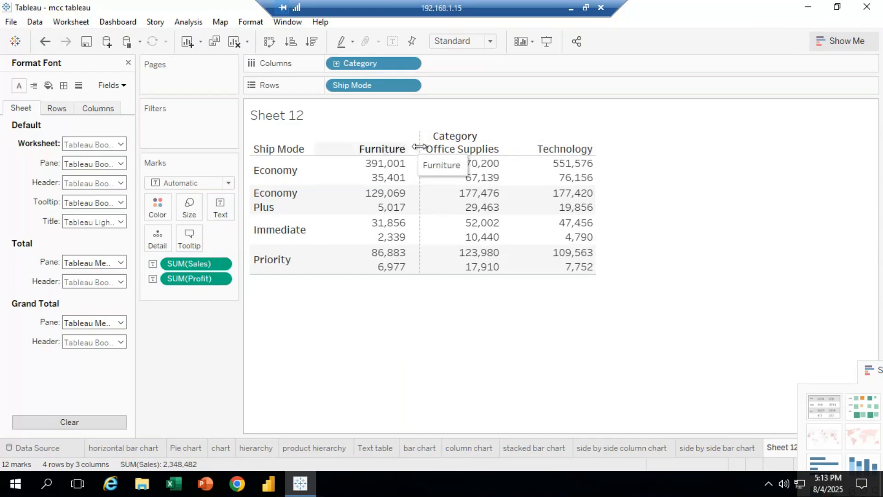
pyautogui.moveTo(419, 146); pyautogui.dragTo(421, 147)
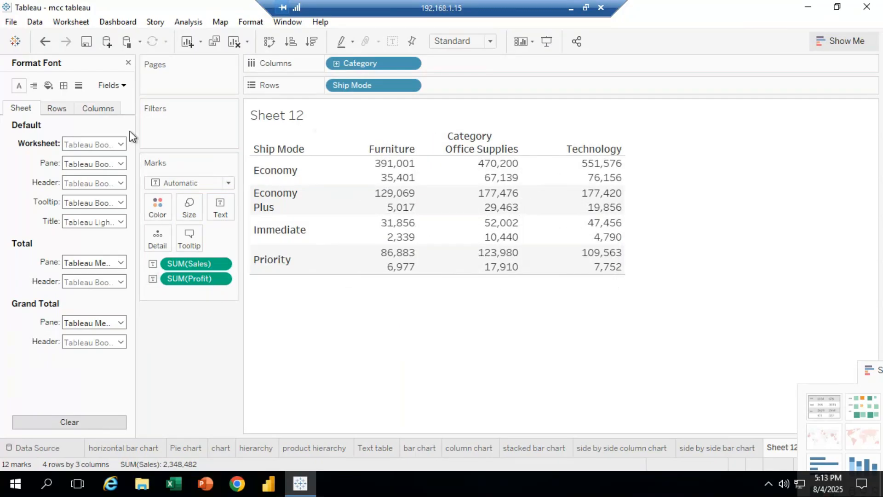
pyautogui.click(128, 63)
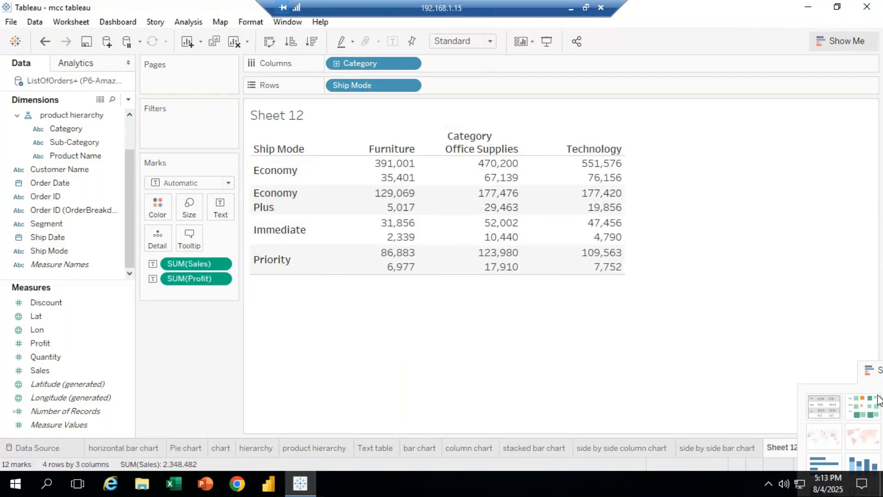
# Reopen the Show Me pane and show row grand totals in the table
pyautogui.moveTo(868, 369); pyautogui.dragTo(820, 37)
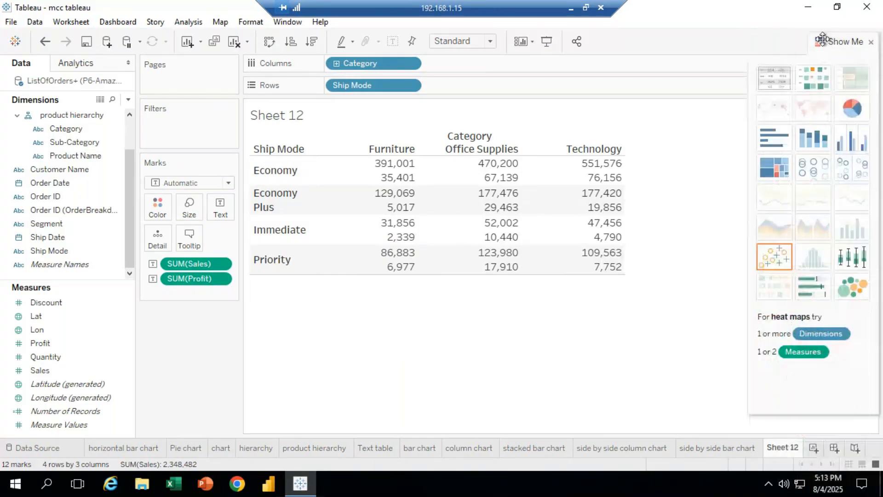
pyautogui.moveTo(432, 197)
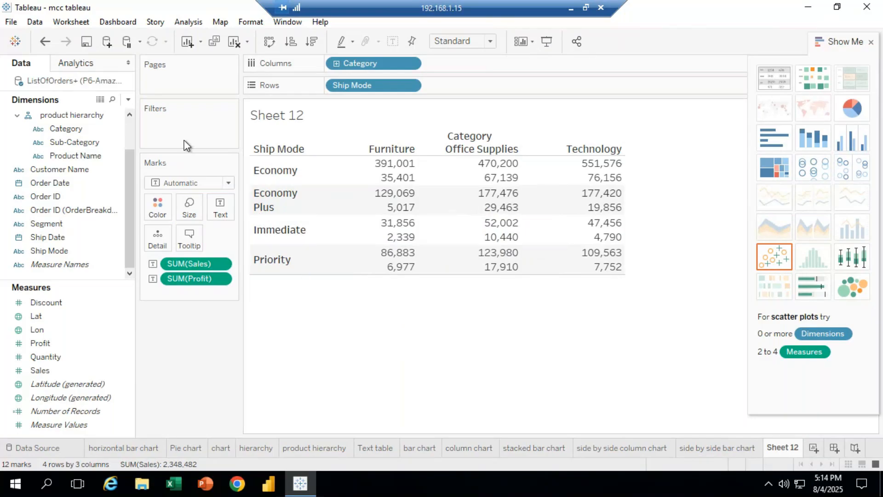
pyautogui.click(186, 24)
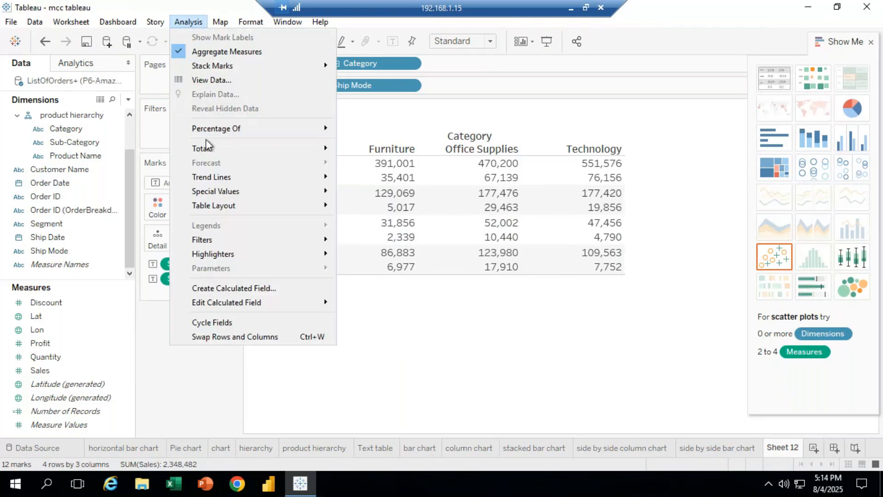
pyautogui.moveTo(210, 149)
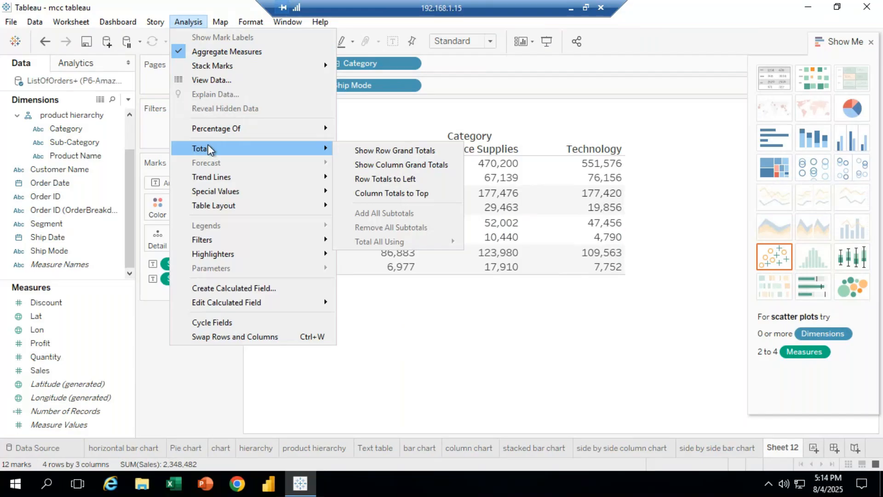
pyautogui.click(404, 152)
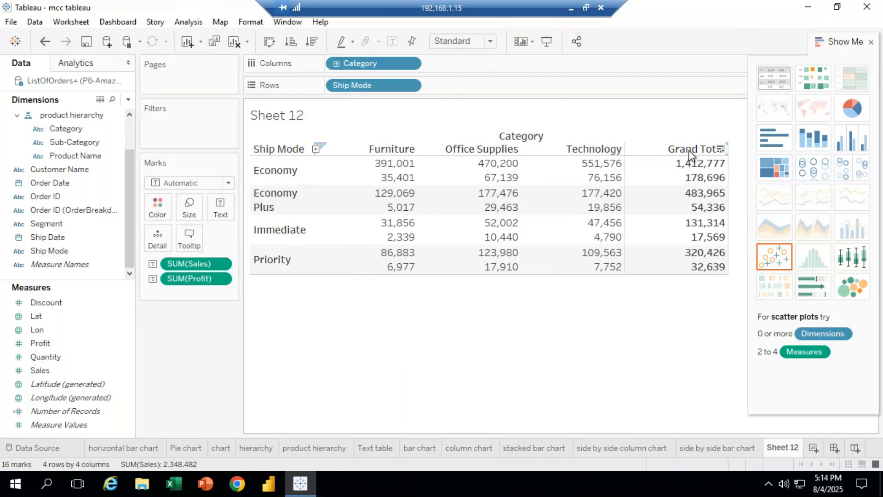
# Sort the rows by the Technology column descending, then ascending, then clear the sort
pyautogui.click(617, 150)
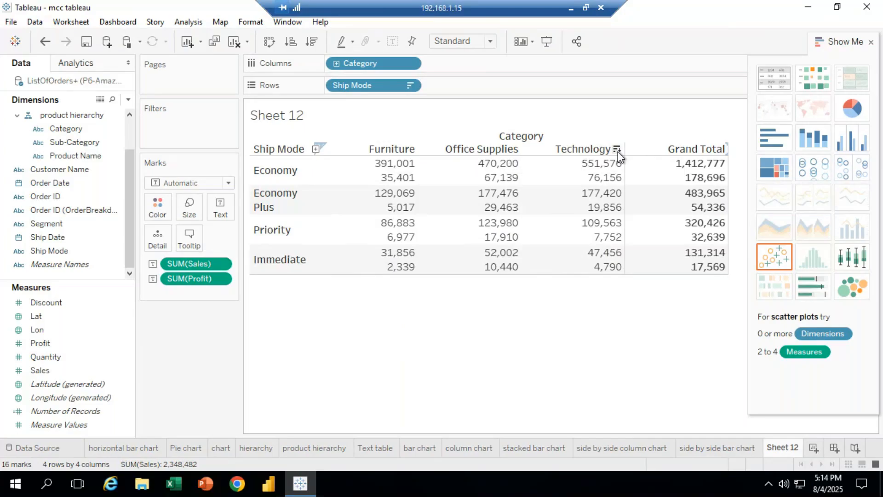
pyautogui.click(617, 151)
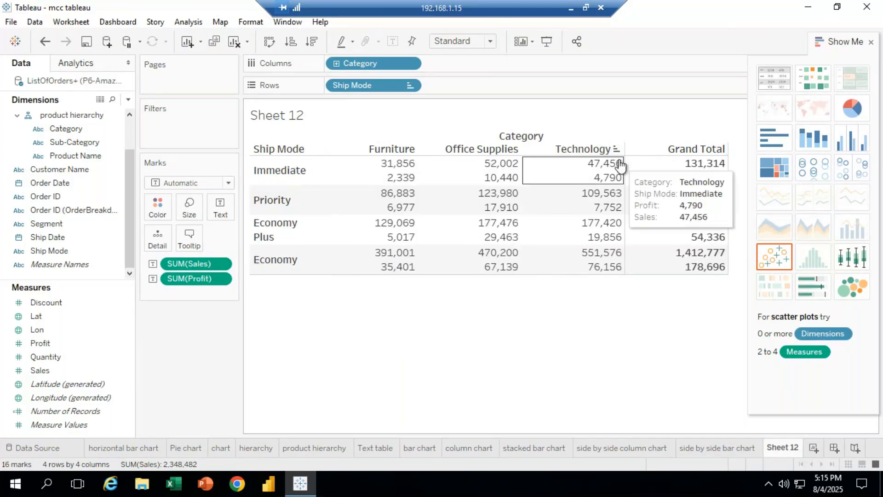
pyautogui.click(617, 152)
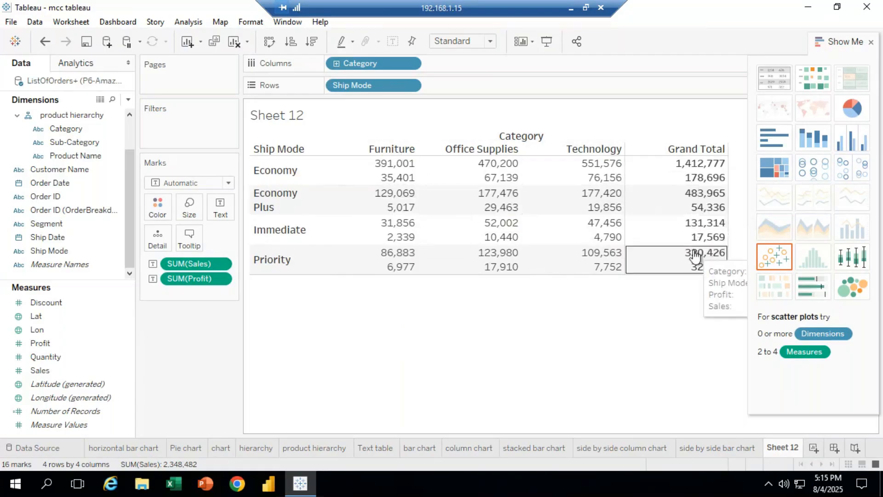
# Show column grand totals in the table
pyautogui.click(189, 23)
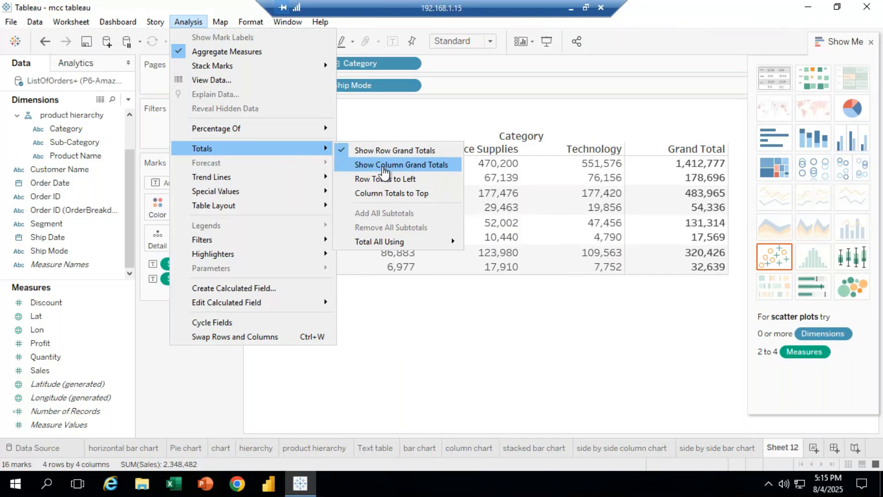
pyautogui.click(383, 165)
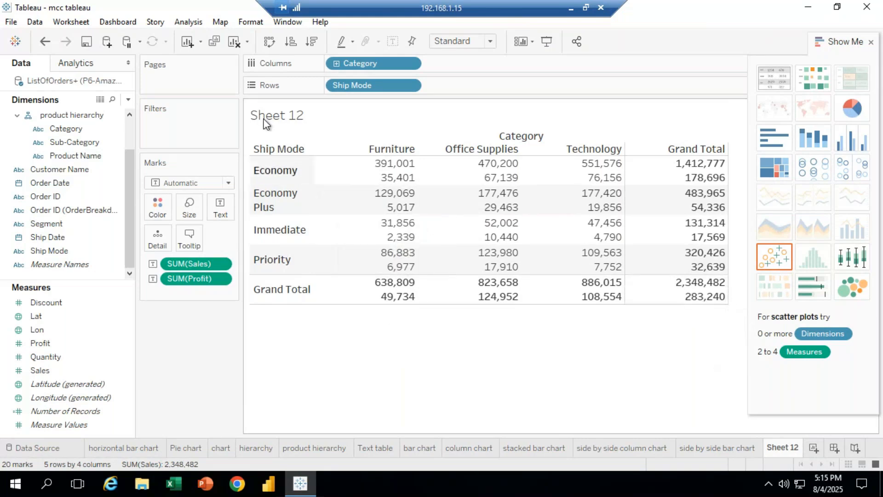
# Move the row grand totals to the left of the table
pyautogui.click(190, 24)
pyautogui.moveTo(240, 147)
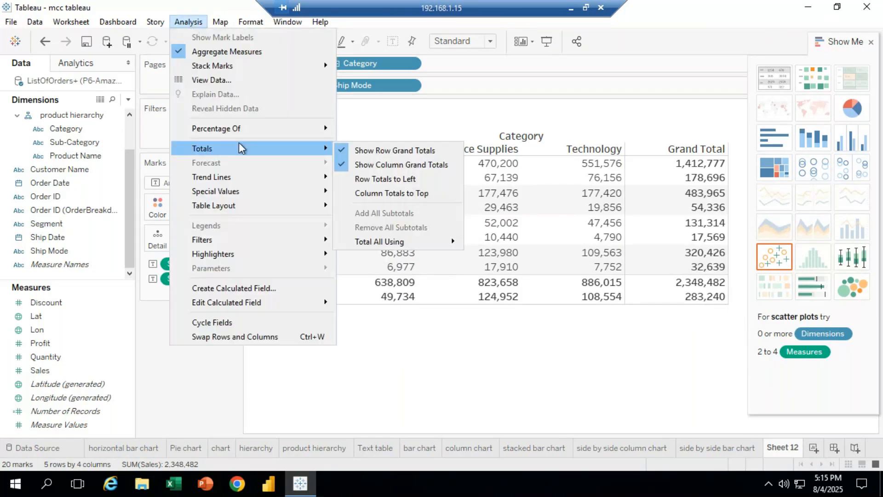
pyautogui.click(384, 180)
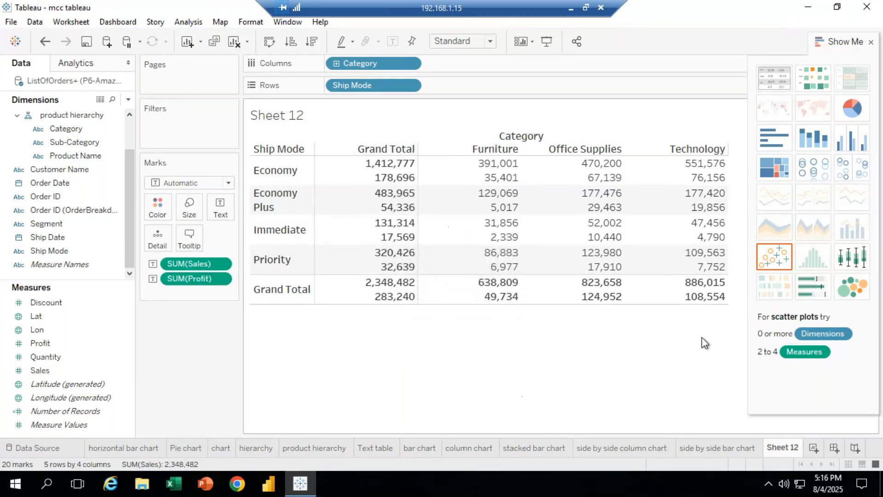
# Collapse the Show Me pane and move the column grand totals to the top
pyautogui.click(849, 54)
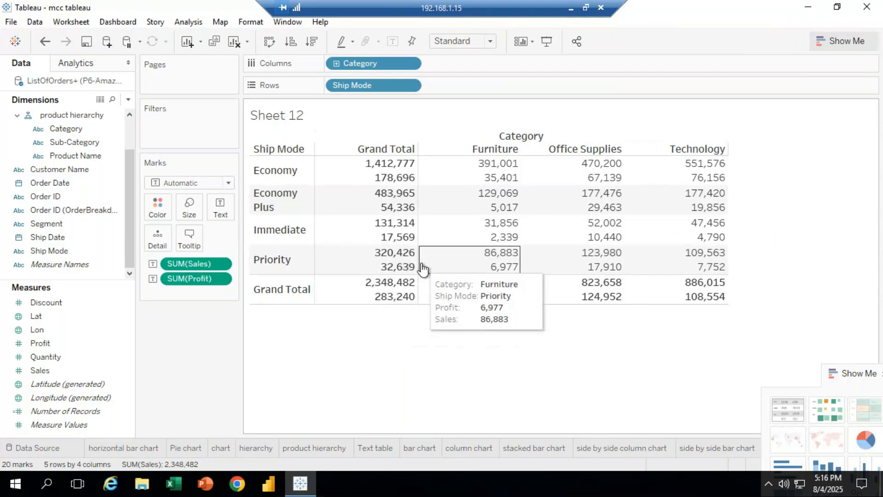
pyautogui.click(187, 22)
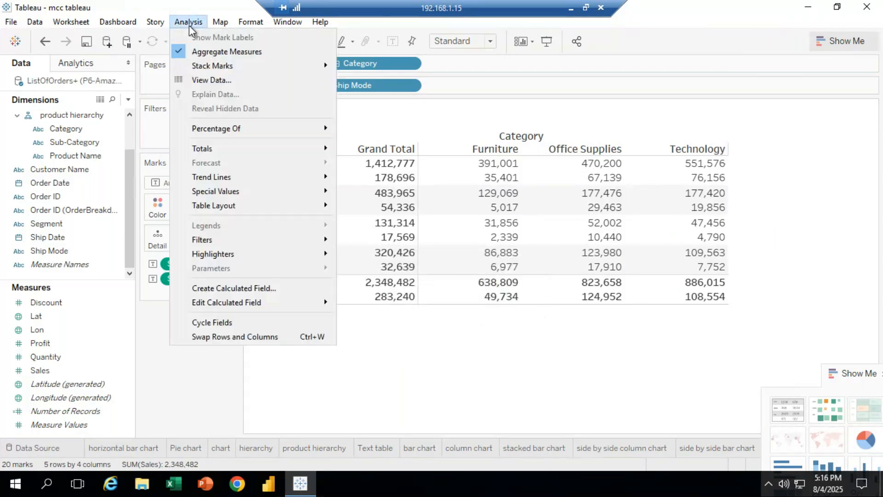
pyautogui.moveTo(209, 146)
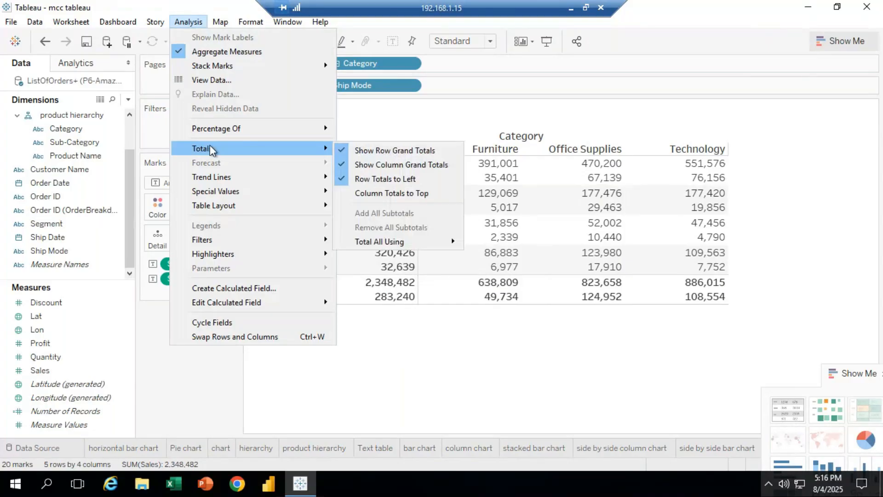
pyautogui.click(400, 193)
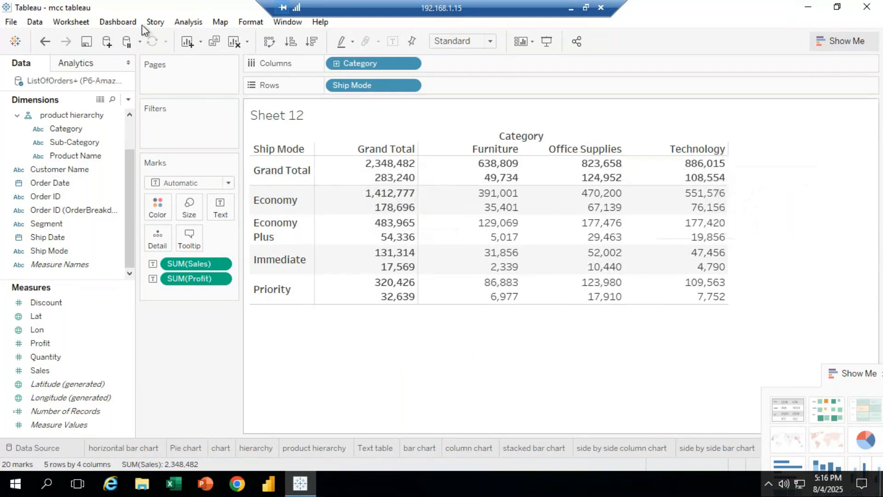
# Turn off Column Totals to Top and Row Totals to Left
pyautogui.click(188, 22)
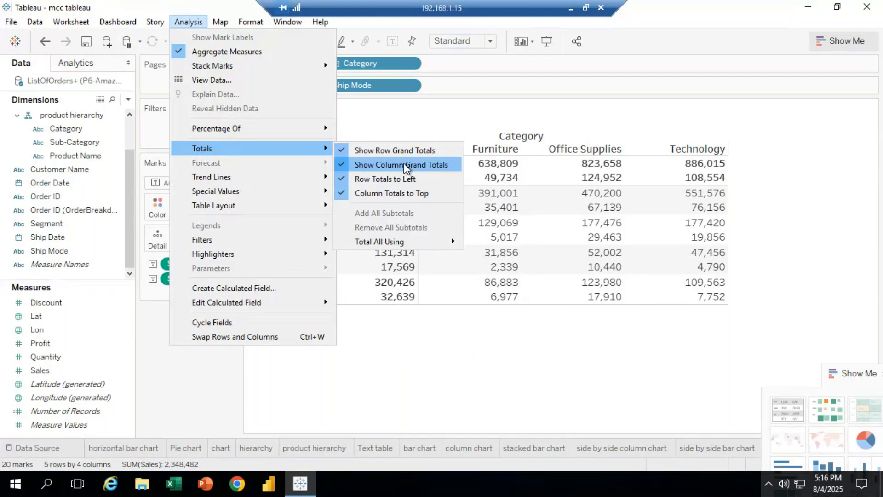
pyautogui.click(343, 195)
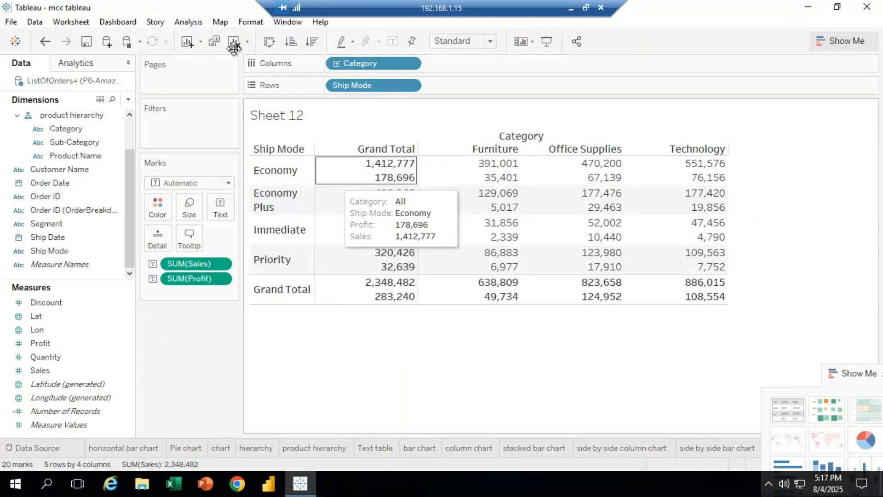
pyautogui.click(188, 22)
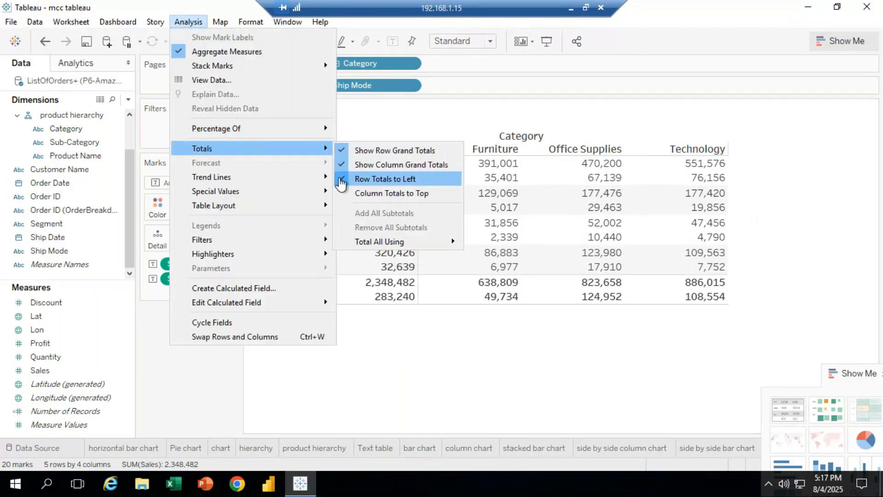
pyautogui.click(340, 183)
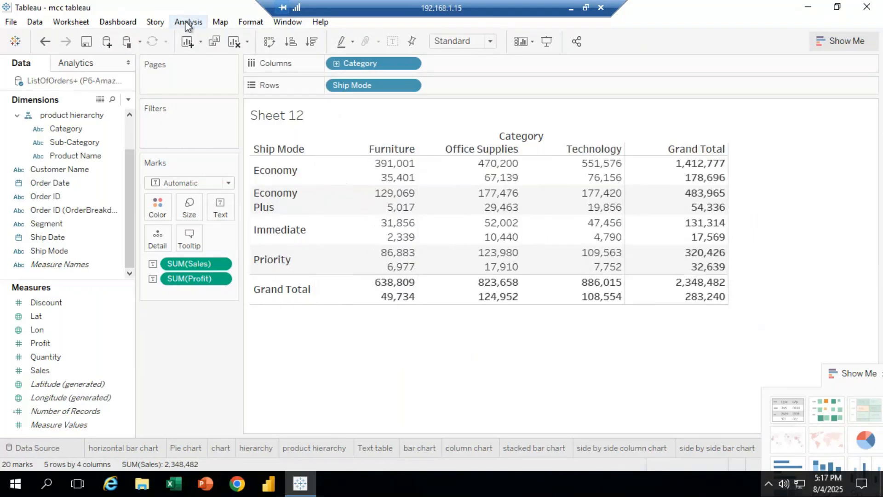
# Hide the column grand totals
pyautogui.click(186, 24)
pyautogui.moveTo(221, 149)
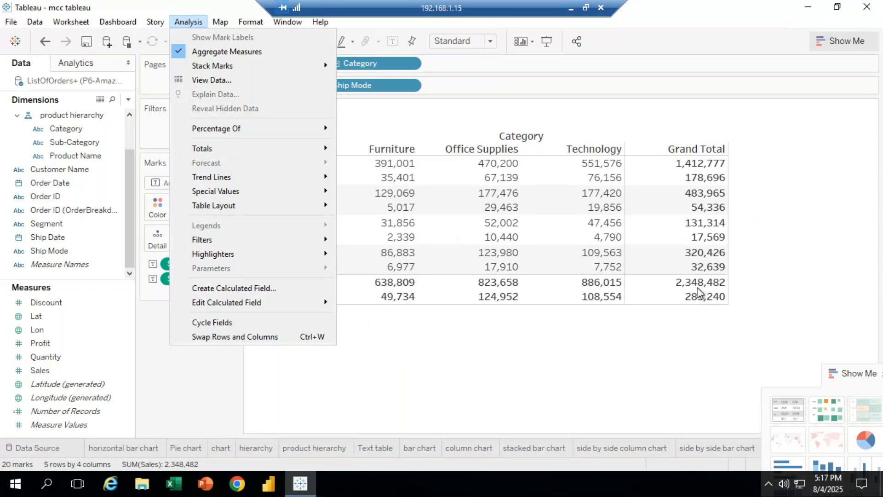
pyautogui.moveTo(304, 148)
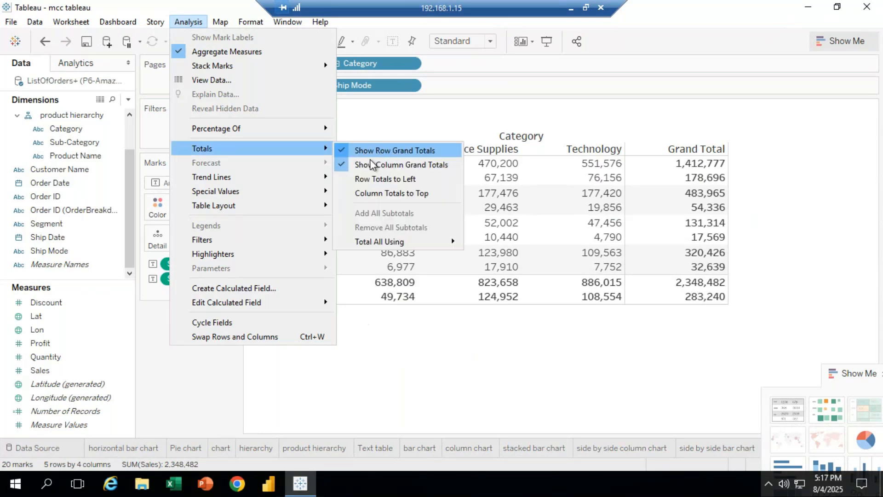
pyautogui.click(343, 166)
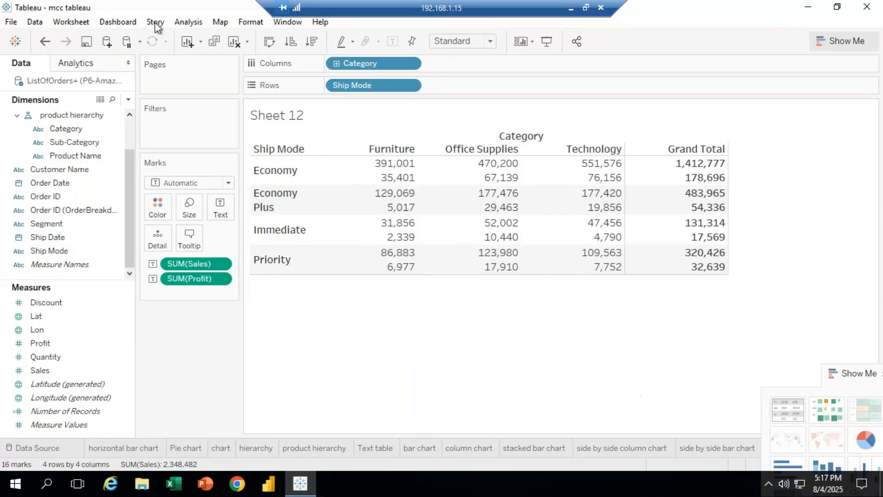
# Open the font formatting pane and set the sheet's default worksheet font colour to red
pyautogui.click(251, 22)
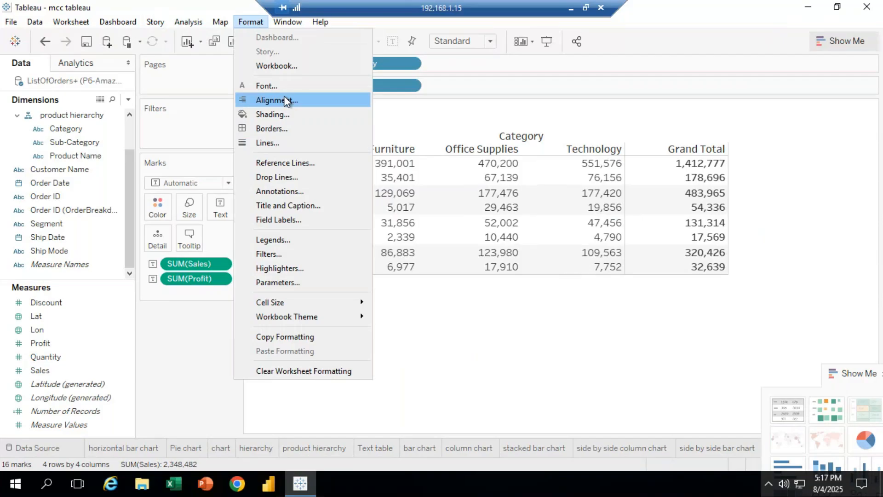
pyautogui.click(267, 86)
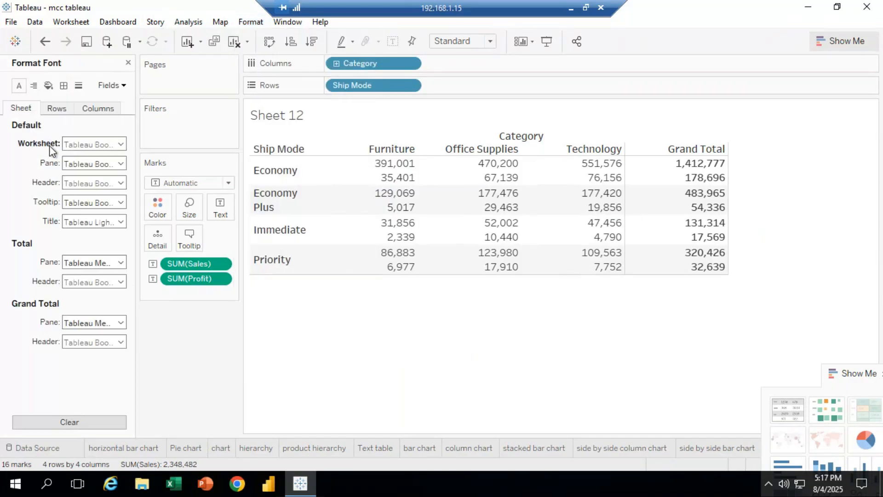
pyautogui.click(119, 145)
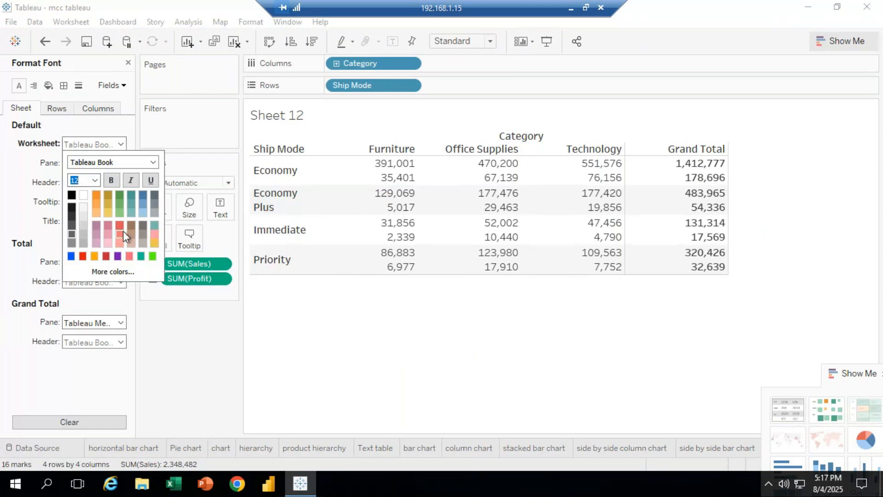
pyautogui.click(83, 258)
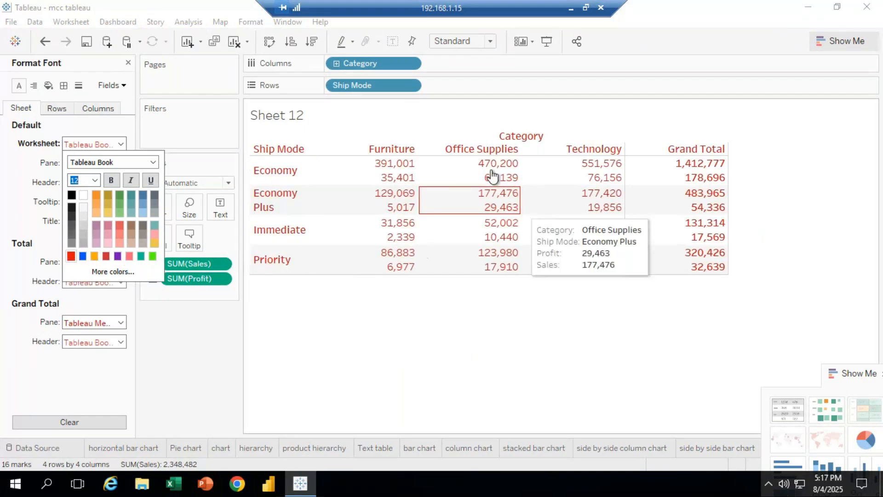
pyautogui.click(131, 140)
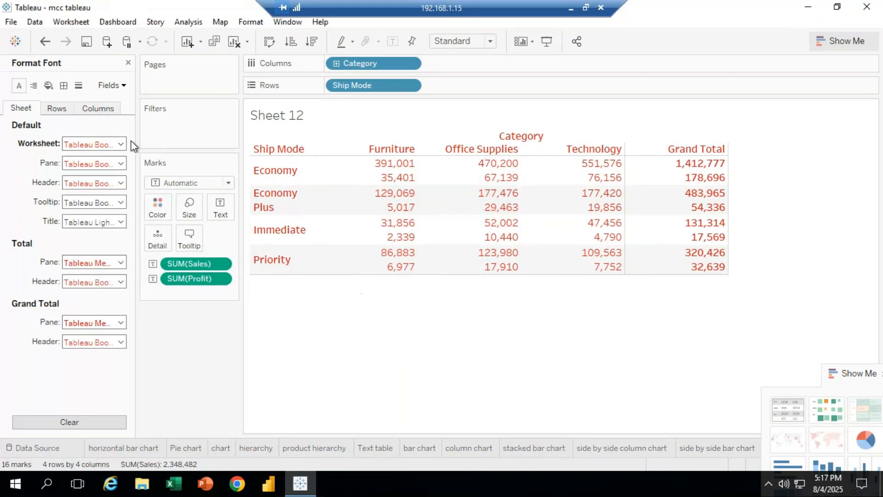
# Set the default header font colour to blue
pyautogui.click(120, 182)
pyautogui.click(83, 296)
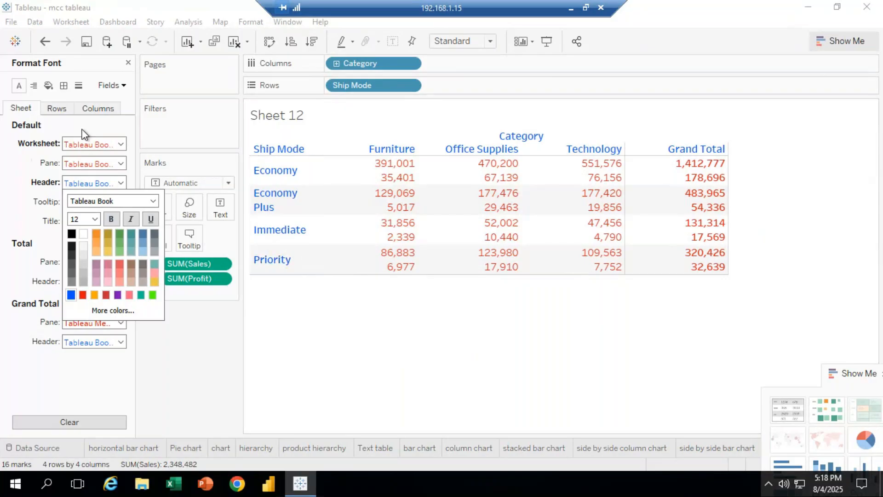
pyautogui.click(129, 107)
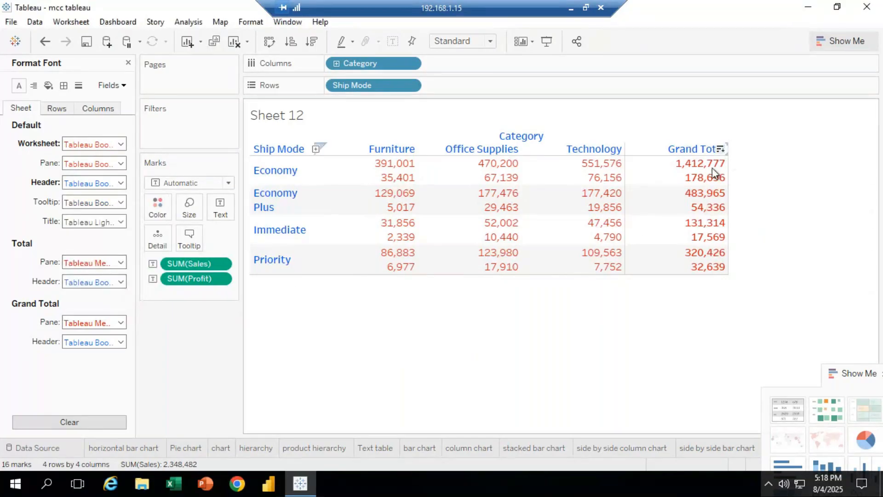
# Set the Total pane font colour to pink #ff007f through the custom colour picker
pyautogui.moveTo(709, 176)
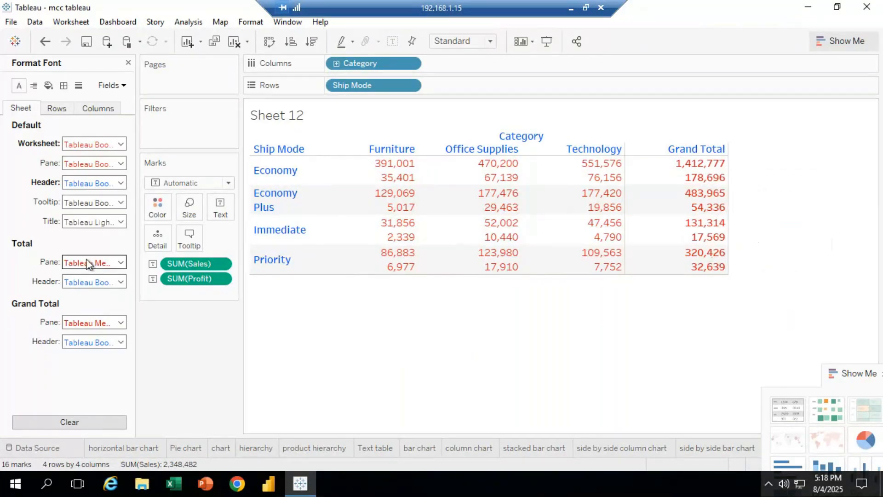
pyautogui.click(120, 262)
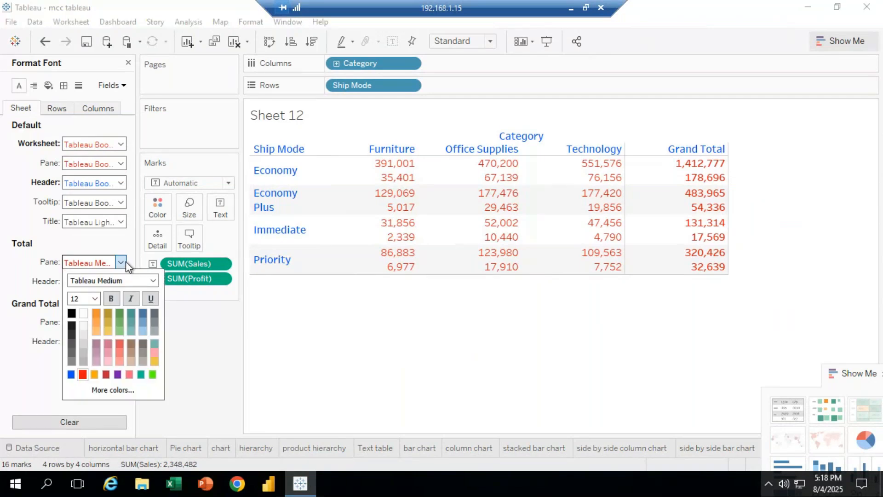
pyautogui.click(117, 374)
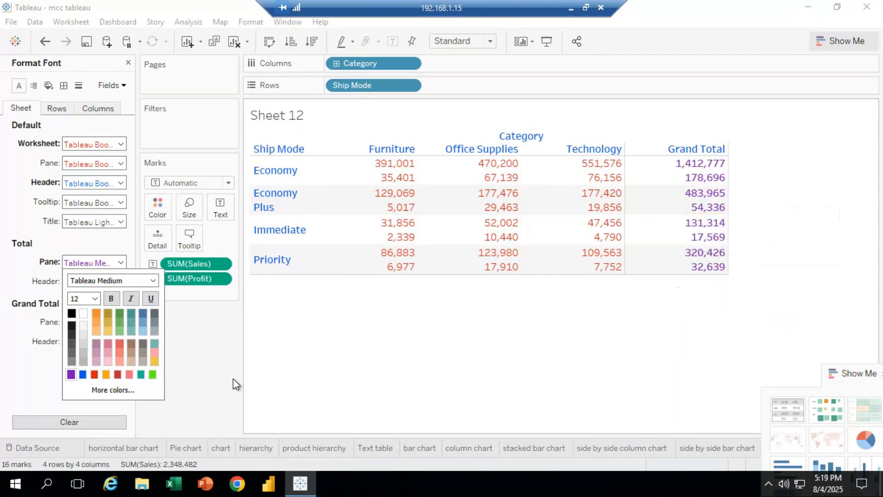
pyautogui.click(116, 388)
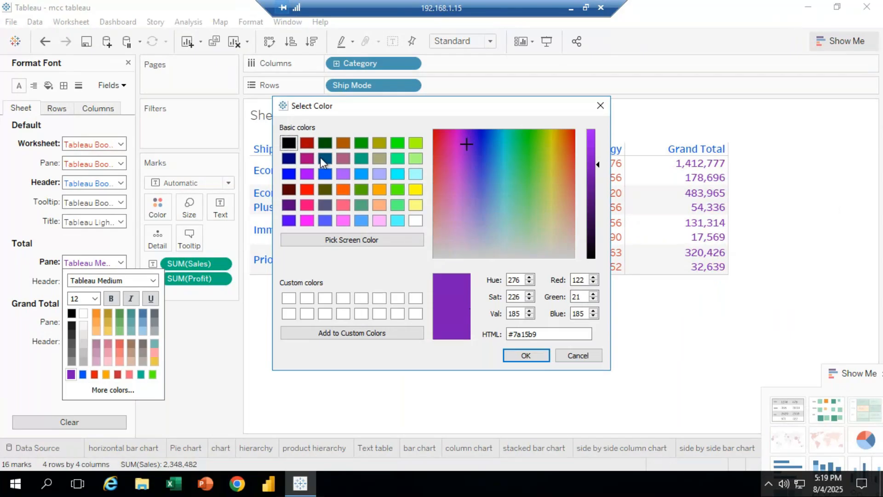
pyautogui.click(290, 158)
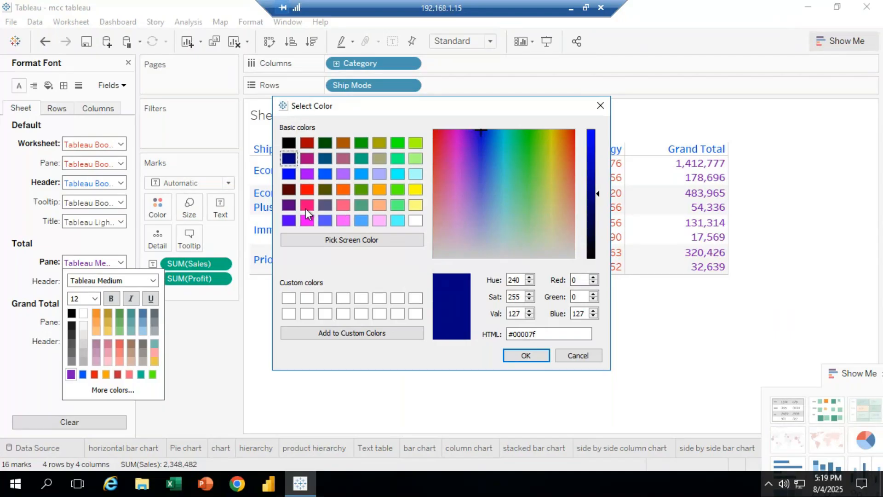
pyautogui.click(307, 205)
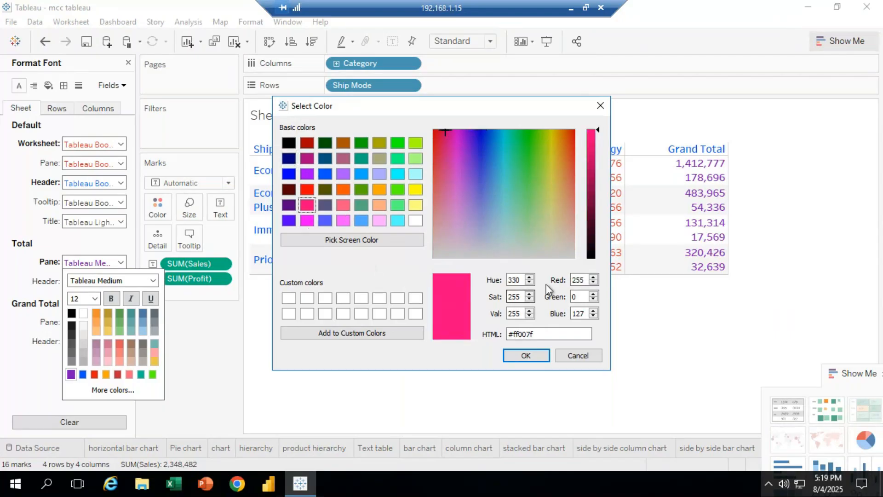
pyautogui.click(526, 355)
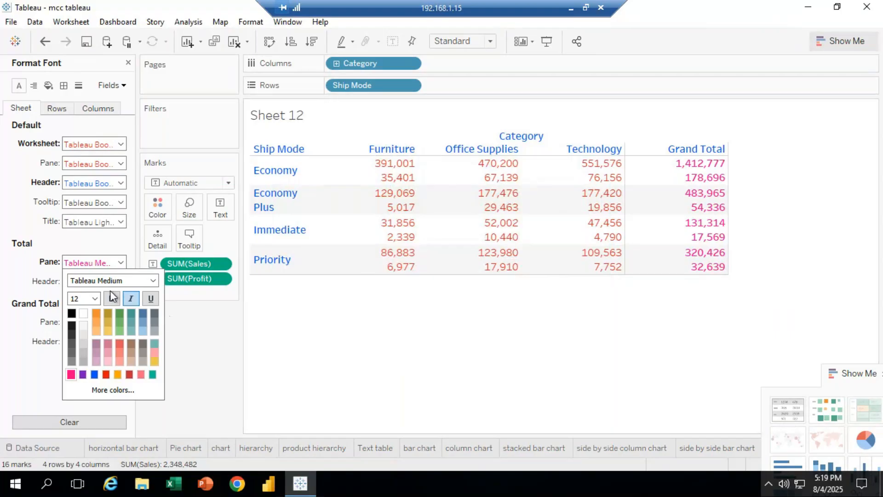
pyautogui.click(96, 263)
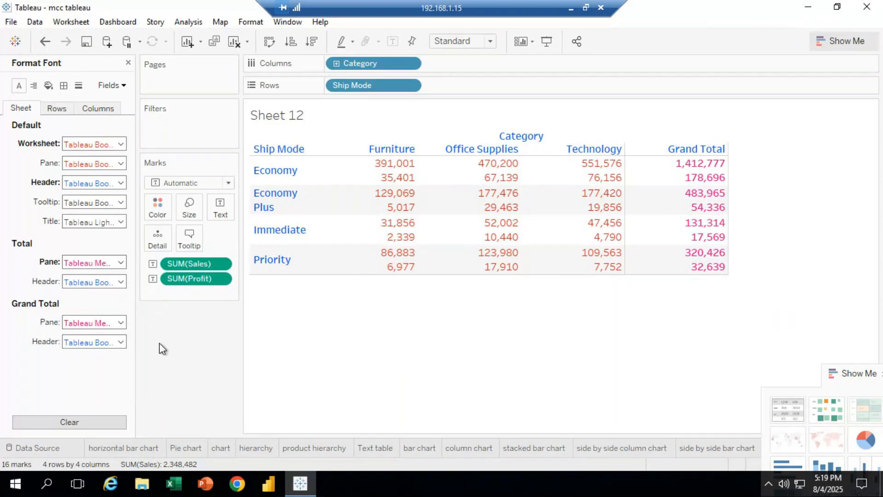
# Set the Grand Total pane font colour to teal
pyautogui.click(106, 341)
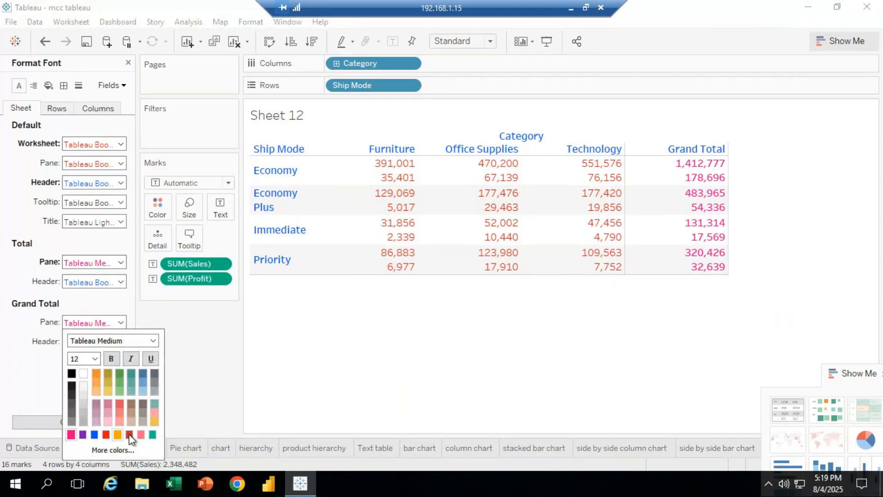
pyautogui.click(152, 434)
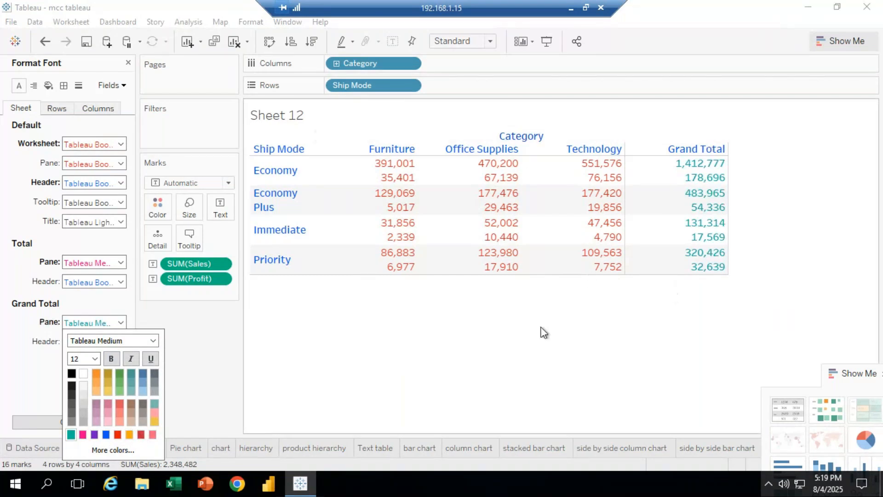
pyautogui.click(468, 347)
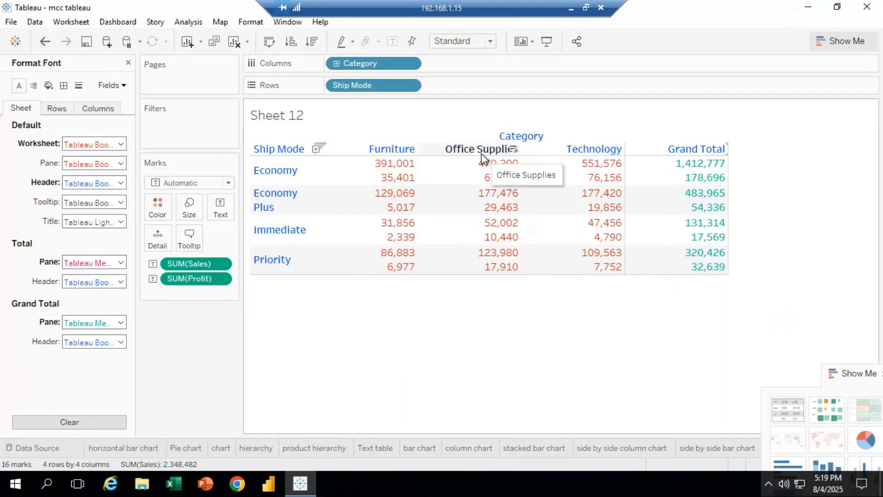
# Expand the Show Me pane and close the font formatting pane
pyautogui.moveTo(852, 379); pyautogui.dragTo(838, 51)
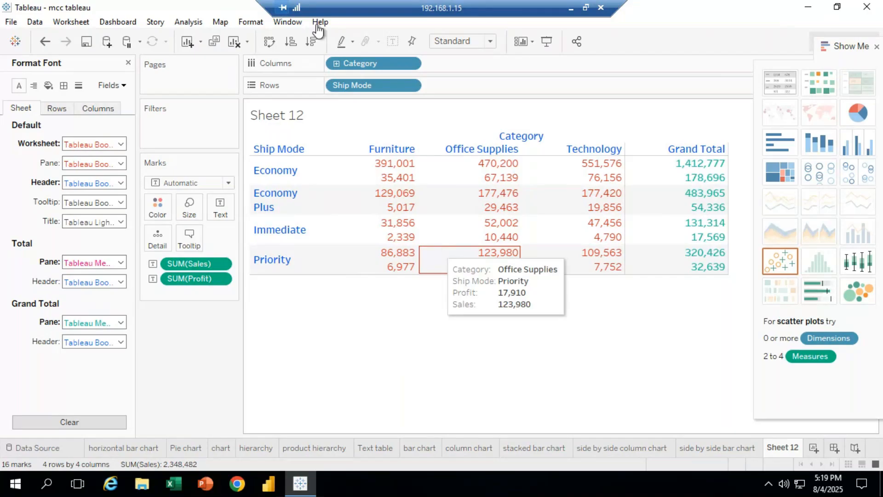
pyautogui.click(250, 22)
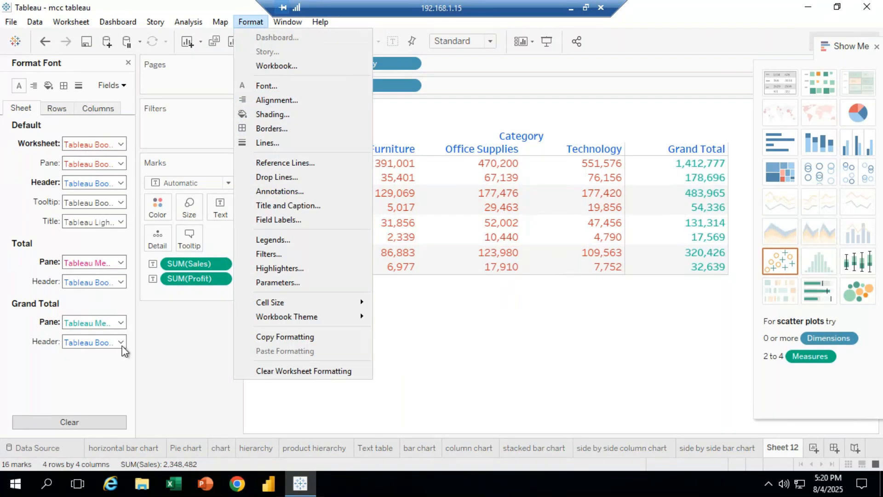
pyautogui.click(164, 364)
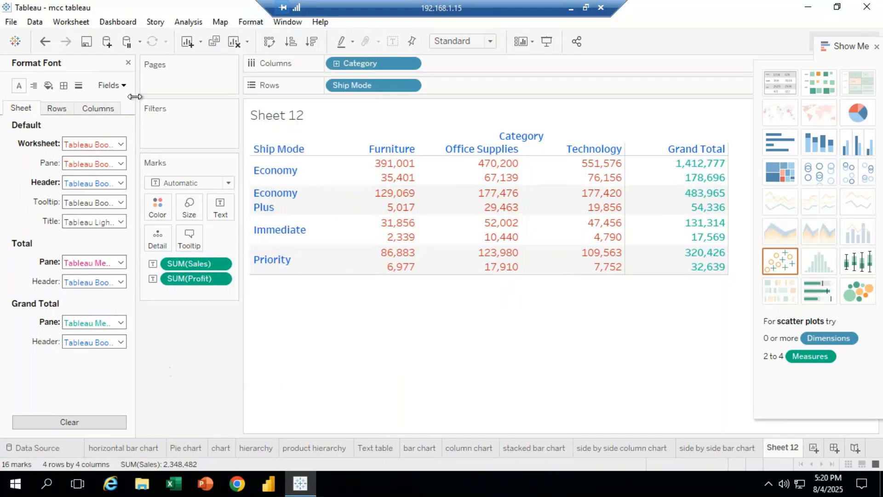
pyautogui.click(129, 63)
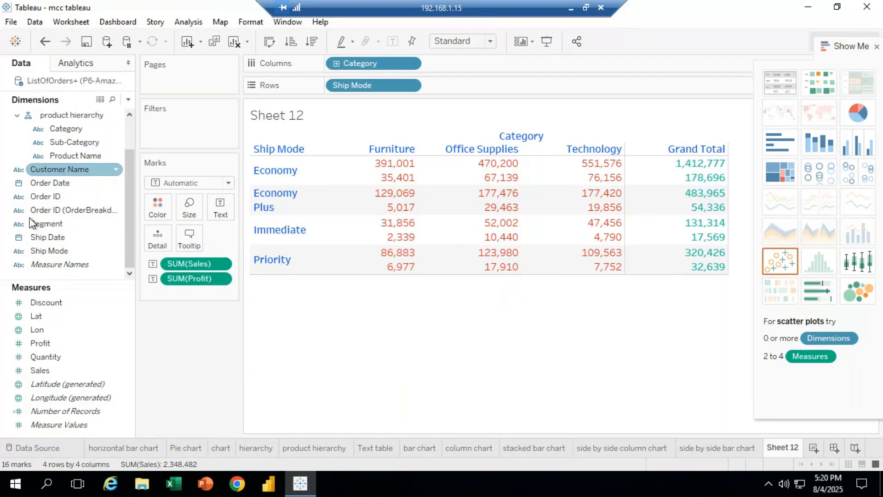
pyautogui.click(196, 23)
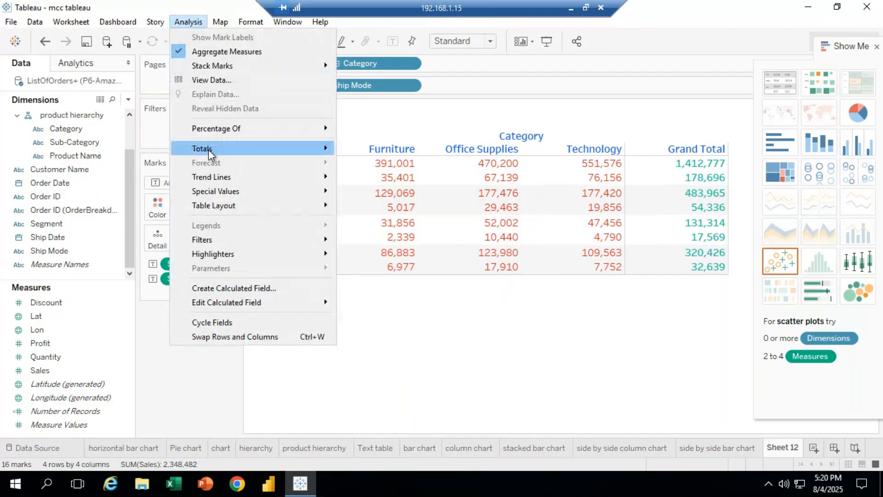
pyautogui.moveTo(209, 152)
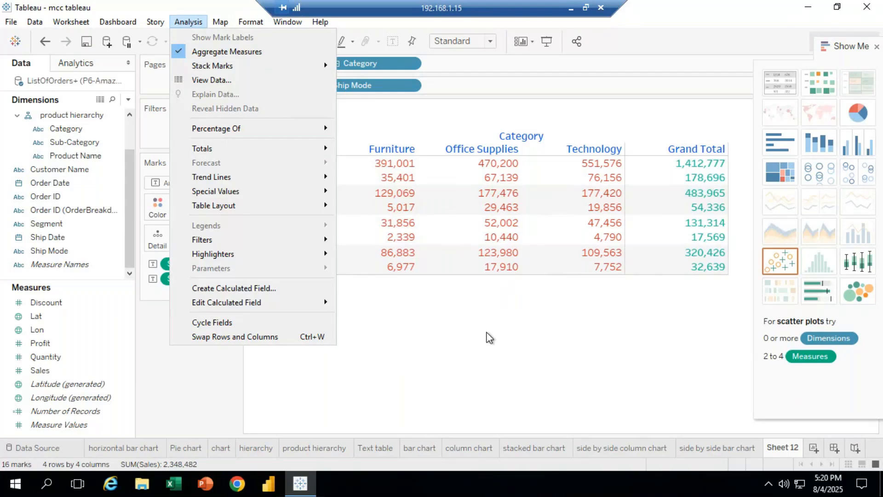
pyautogui.click(509, 350)
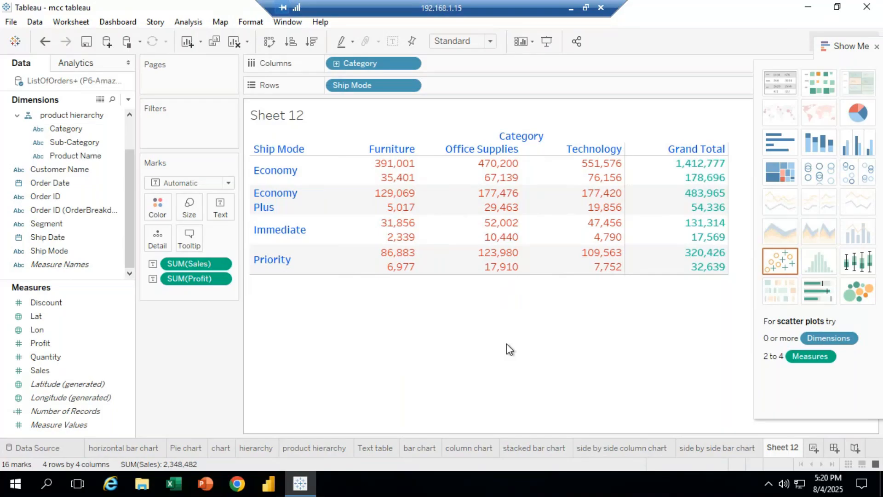
pyautogui.click(188, 22)
pyautogui.moveTo(228, 149)
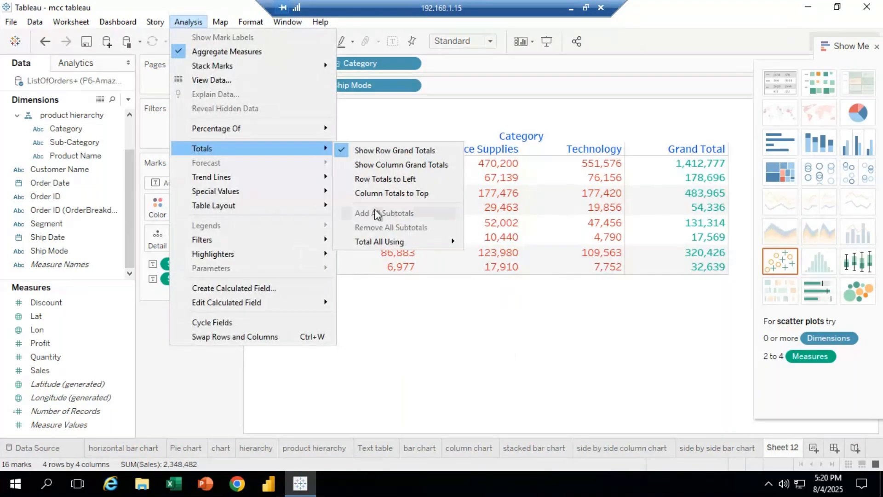
pyautogui.click(424, 364)
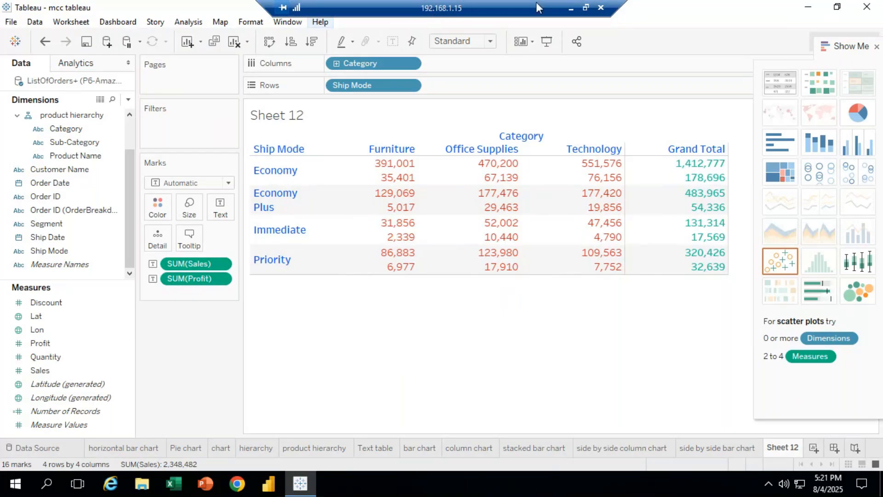
# Switch to the GoTo Meeting window in Chrome
pyautogui.click(570, 8)
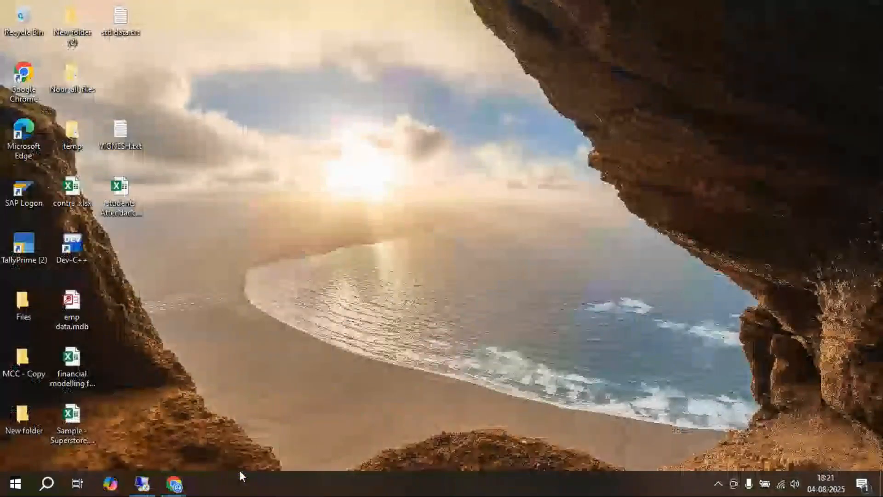
pyautogui.click(185, 484)
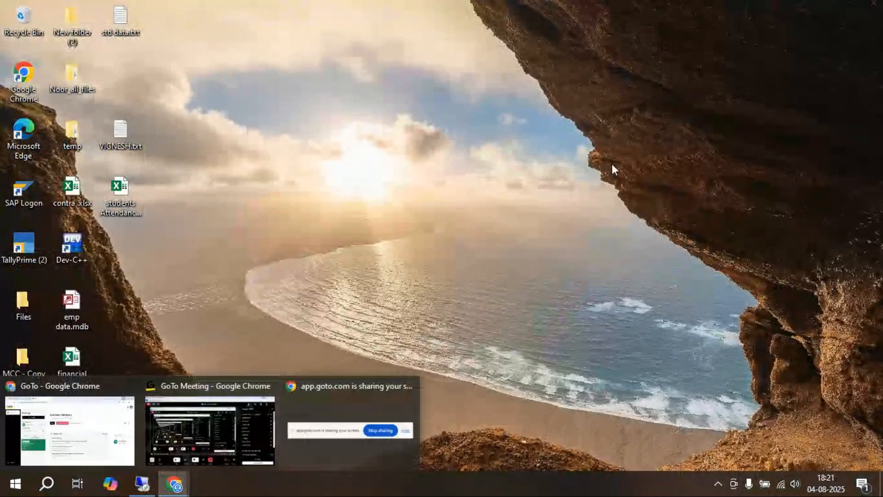
pyautogui.click(237, 418)
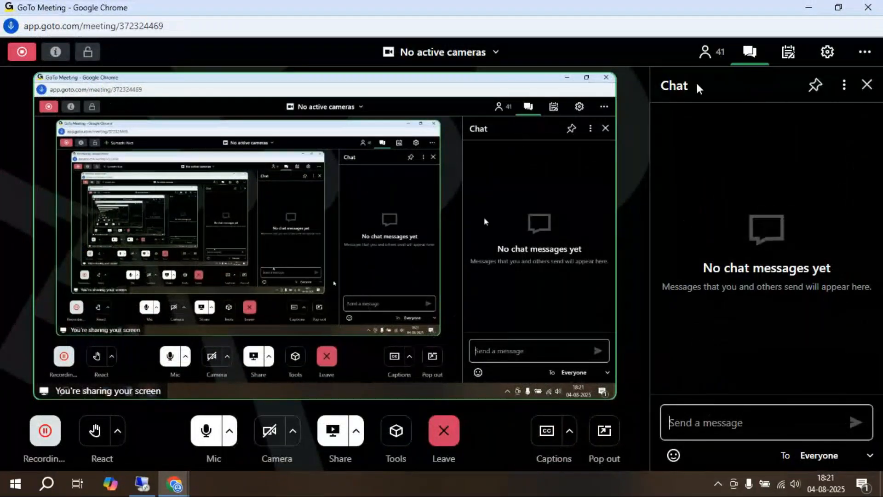
# Open the meeting's participant list and scroll through the attendees
pyautogui.click(703, 53)
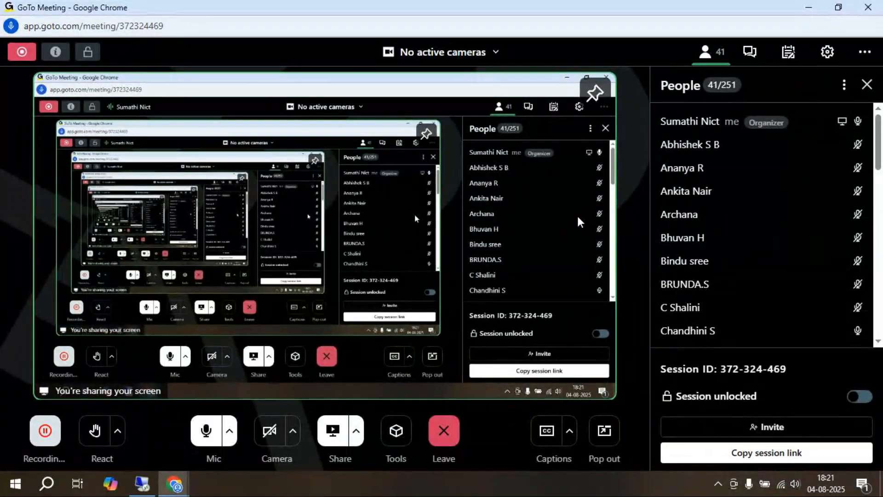
pyautogui.scroll(-5, 695, 221)
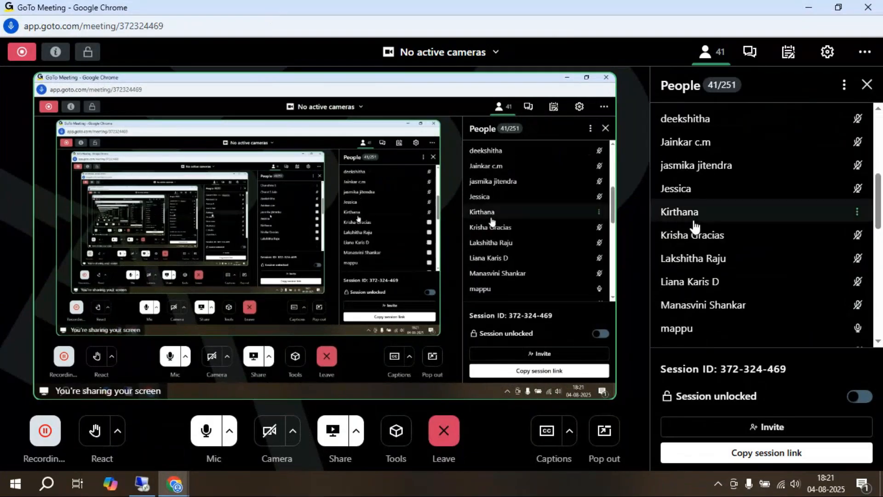
pyautogui.scroll(-5, 697, 239)
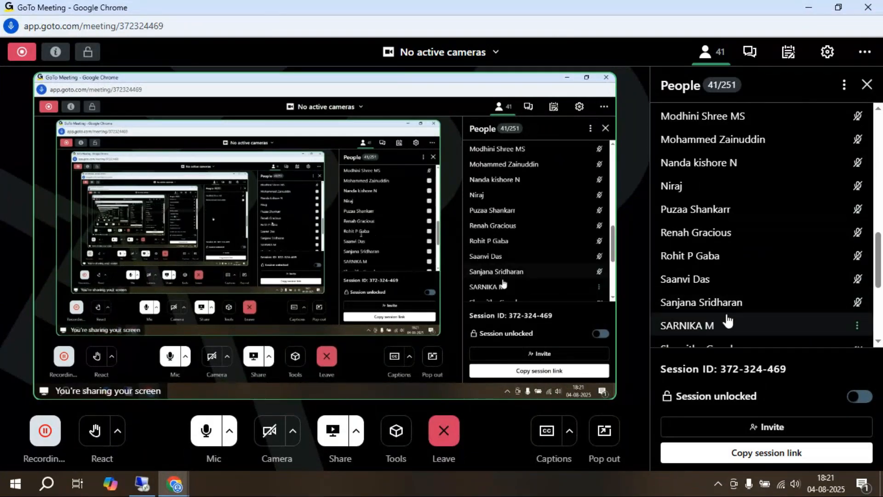
pyautogui.scroll(4, 681, 312)
pyautogui.scroll(2, 680, 312)
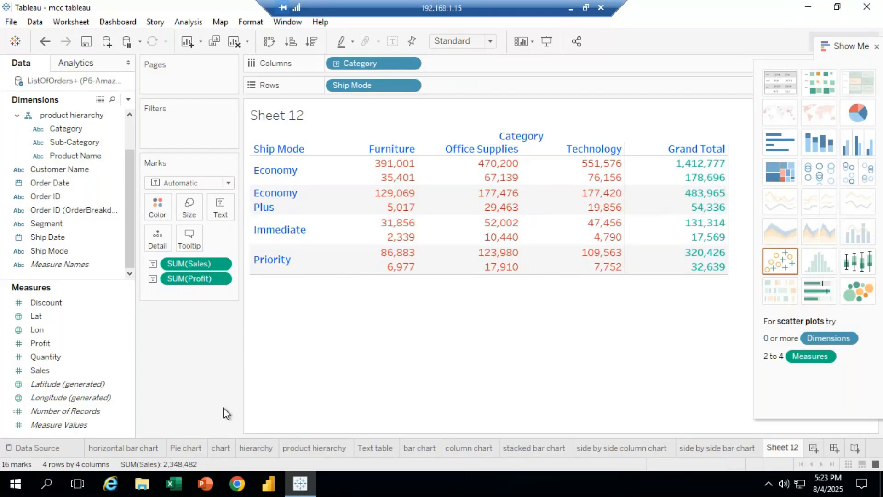
pyautogui.click(571, 8)
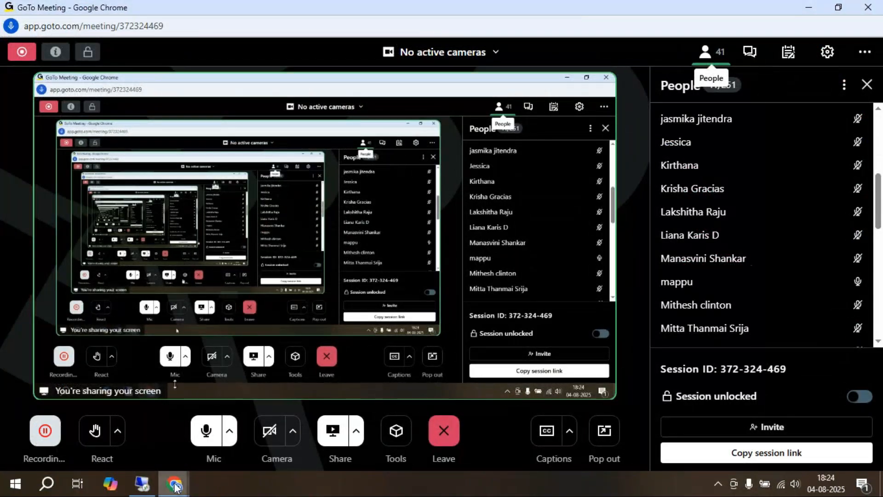
# Check the meeting chat and participant list in the GoTo Meeting window
pyautogui.click(142, 482)
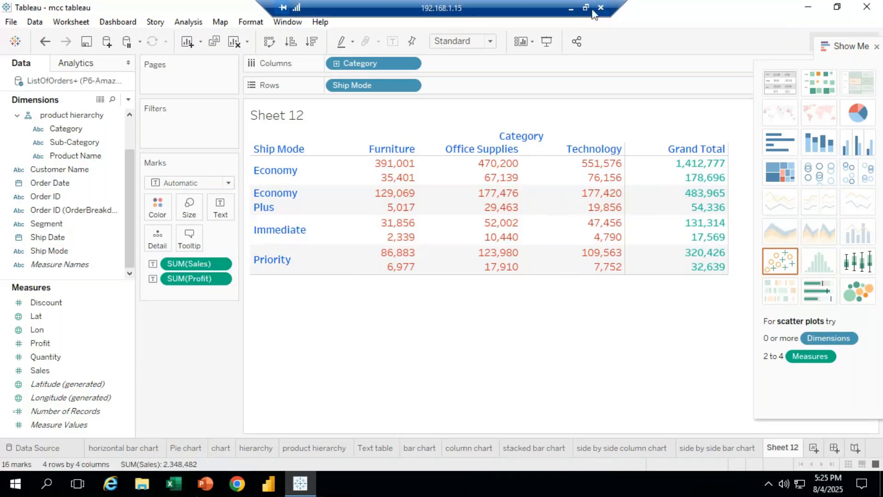
pyautogui.click(571, 10)
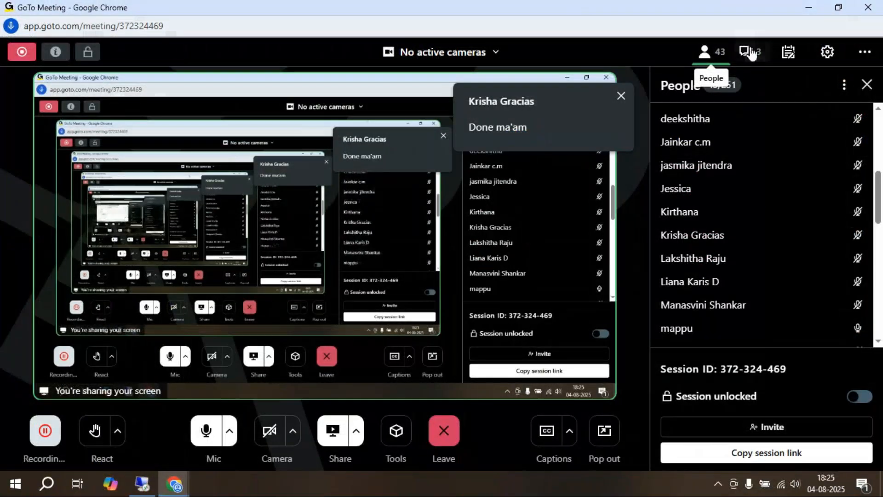
pyautogui.click(750, 52)
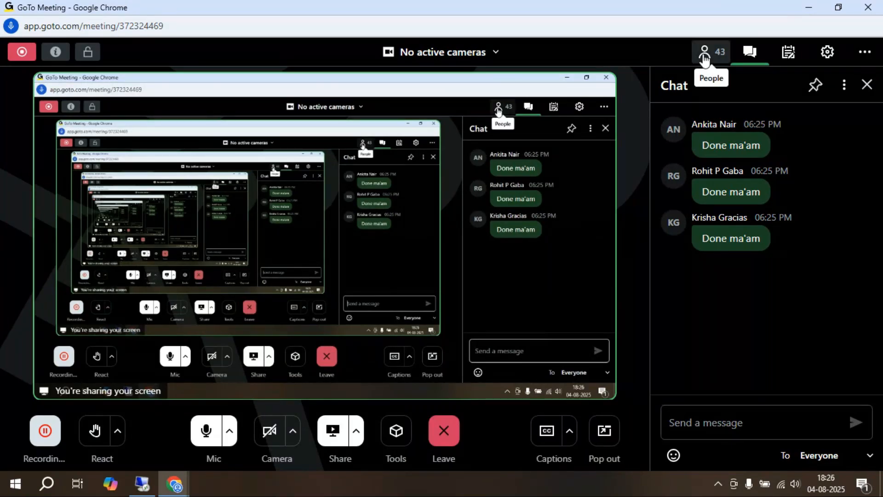
pyautogui.click(702, 59)
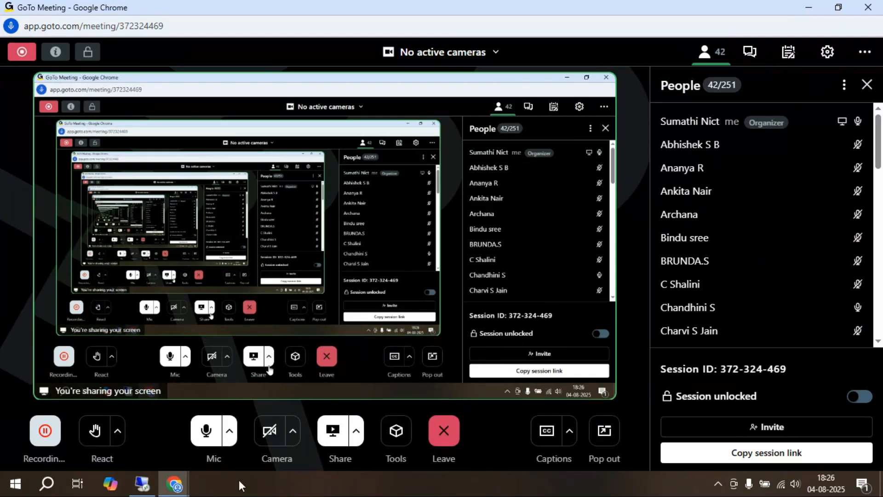
# Return to the meeting window and review the chat messages again
pyautogui.click(136, 492)
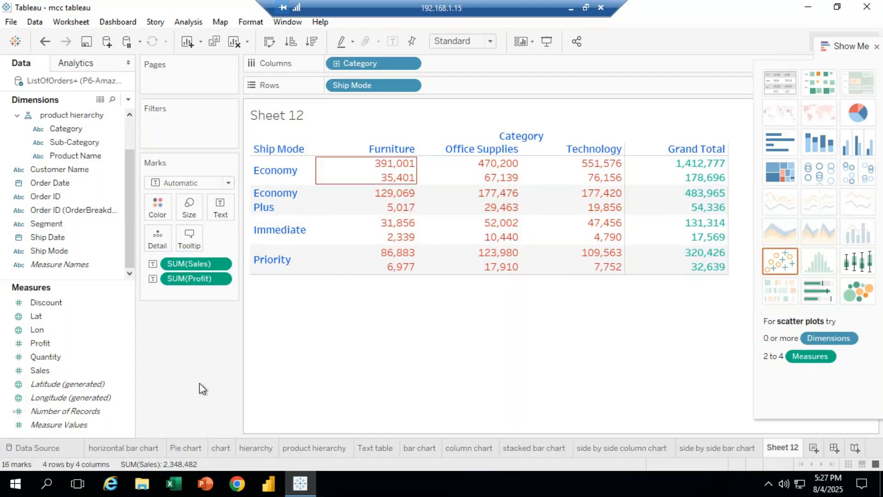
pyautogui.click(571, 8)
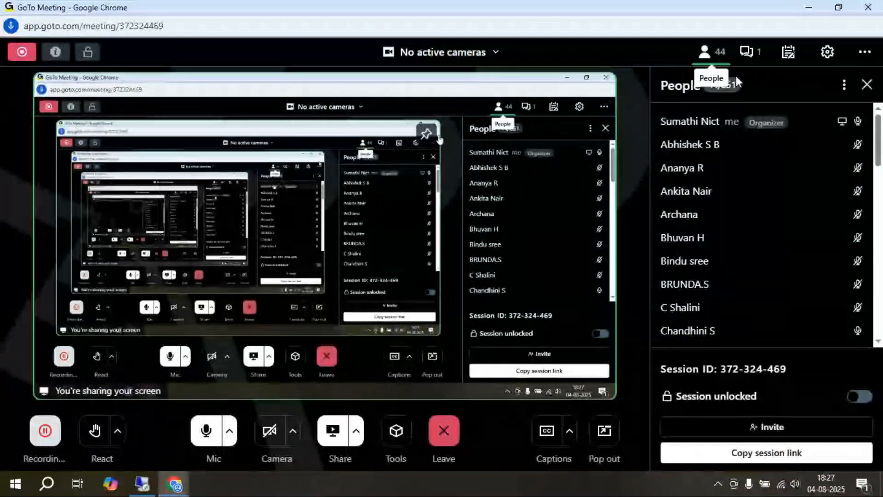
pyautogui.click(748, 51)
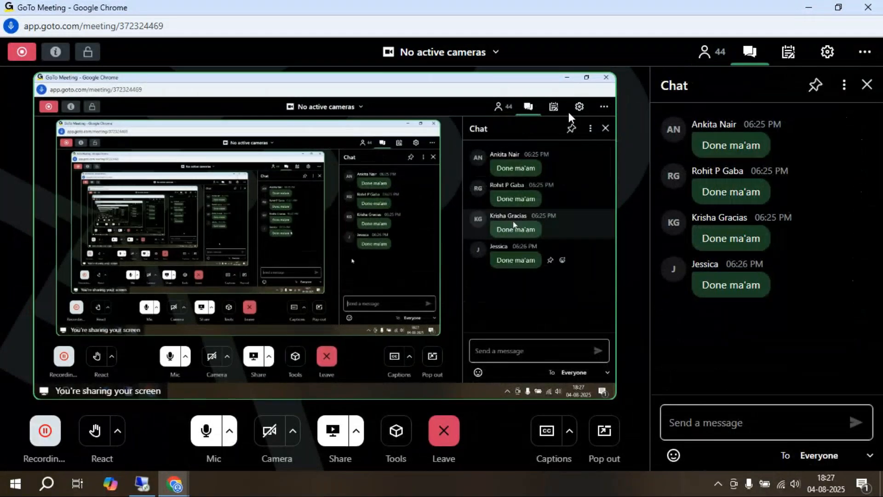
# Switch back to Tableau and pull the Show Me pane out as a floating panel
pyautogui.click(143, 483)
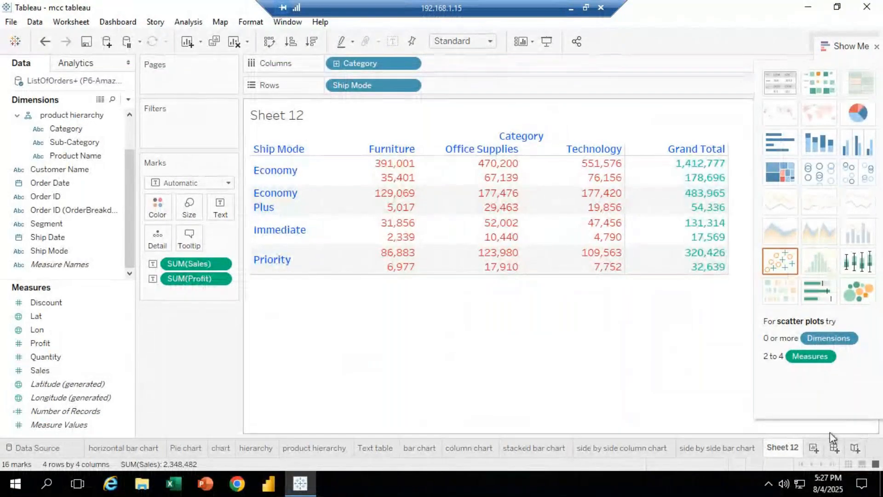
pyautogui.moveTo(848, 44); pyautogui.dragTo(48, 262)
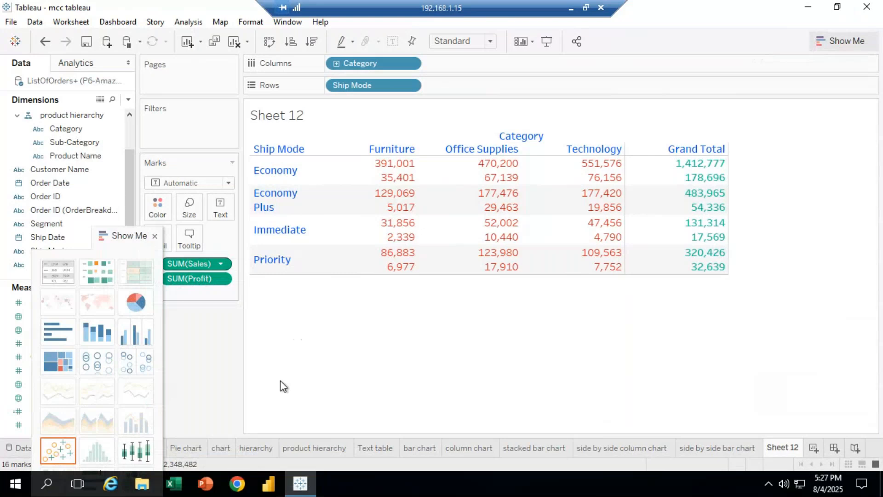
# Rename the Sheet 12 worksheet as Tables
pyautogui.rightClick(780, 446)
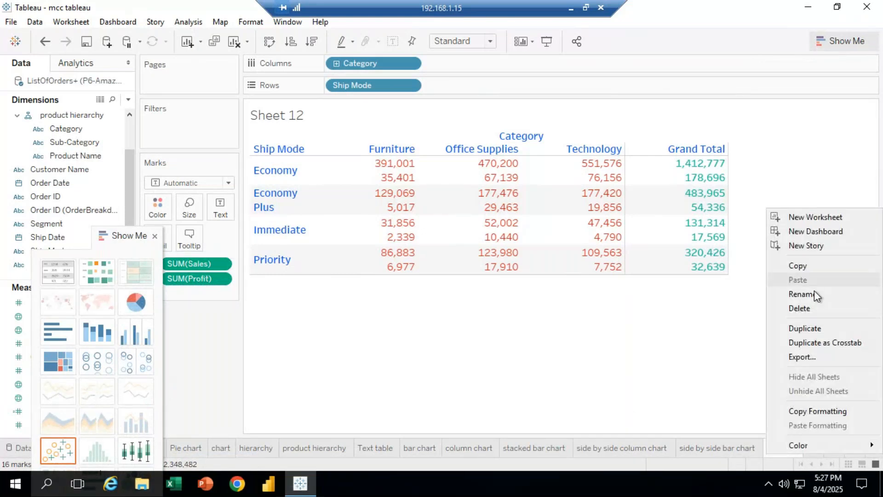
pyautogui.rightClick(736, 399)
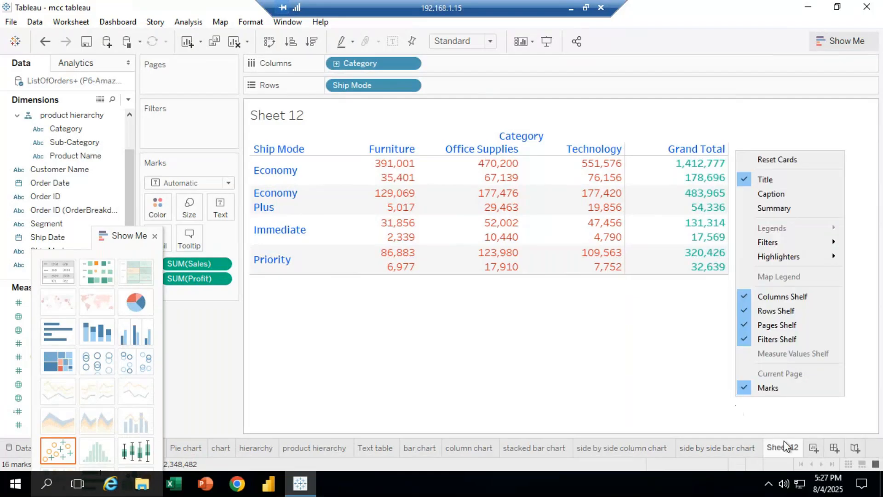
pyautogui.rightClick(784, 448)
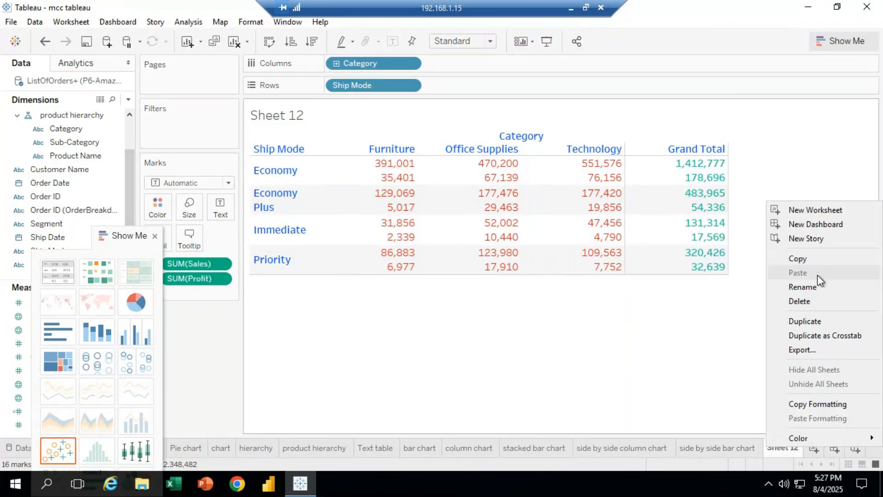
pyautogui.click(811, 287)
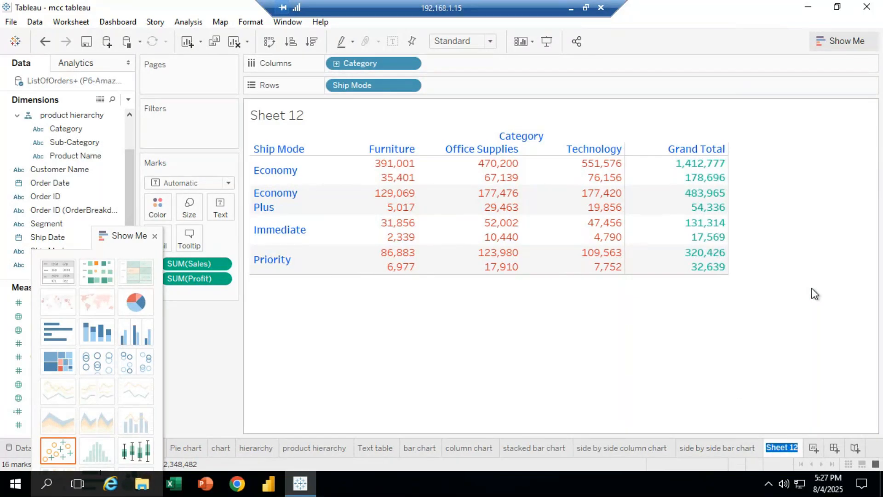
pyautogui.press('BackSpace')
pyautogui.write('Tables')
# Add a new worksheet and dock the Show Me pane back at the side of the view
pyautogui.click(814, 455)
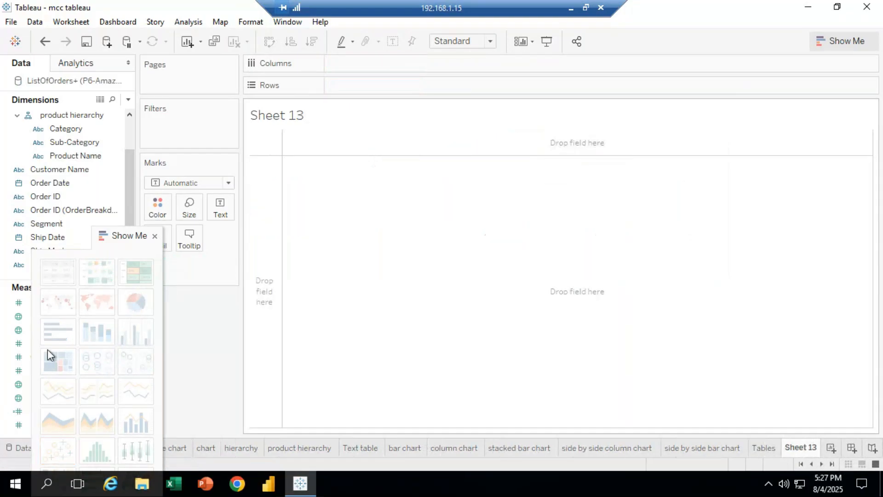
pyautogui.moveTo(114, 234); pyautogui.dragTo(847, 75)
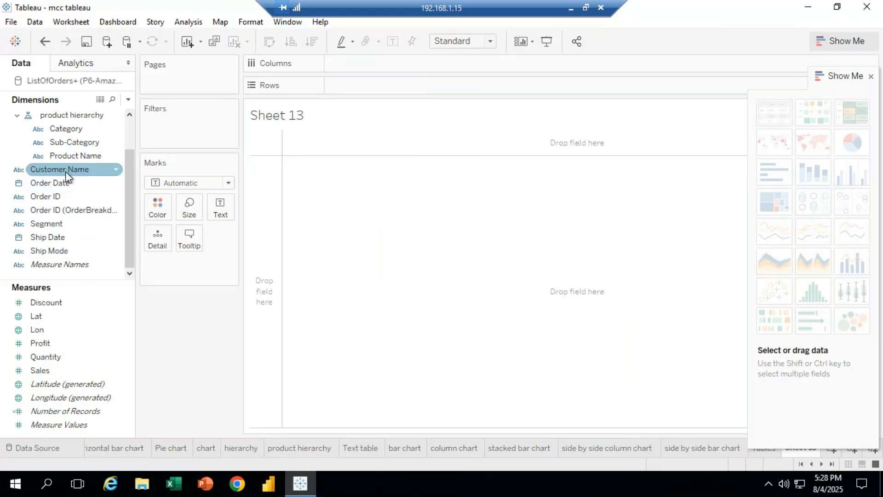
# Place Sub-Category on the Rows shelf of the new sheet
pyautogui.scroll(2, 130, 180)
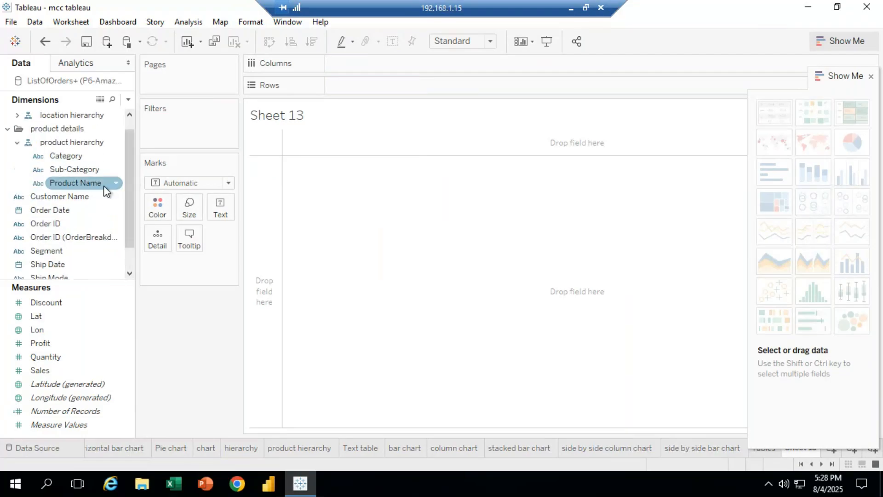
pyautogui.moveTo(75, 168); pyautogui.dragTo(368, 118)
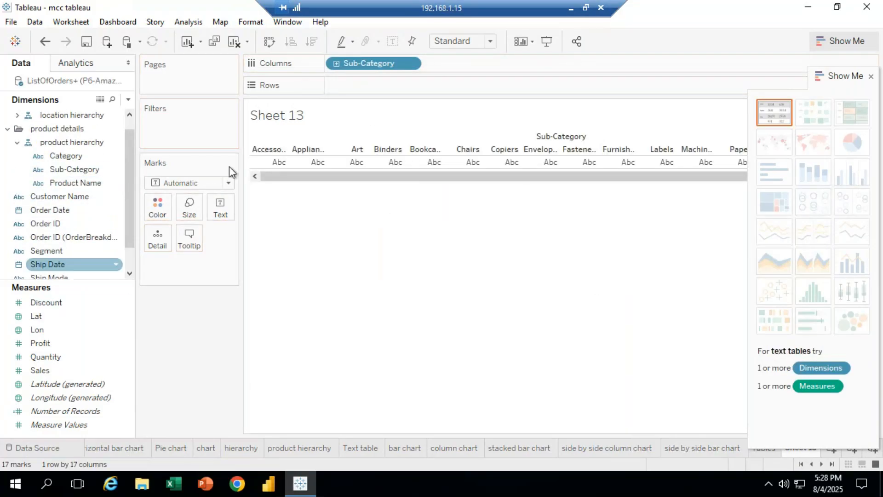
pyautogui.moveTo(376, 59); pyautogui.dragTo(378, 91)
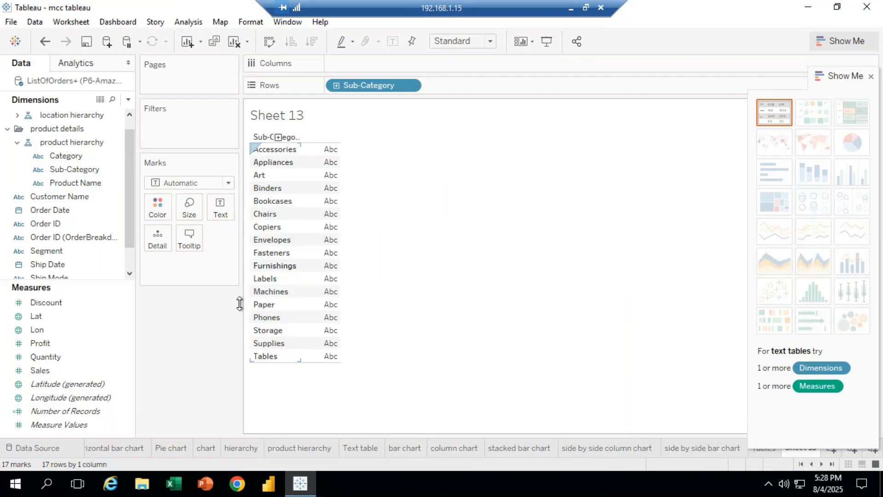
pyautogui.click(46, 356)
pyautogui.click(61, 390)
pyautogui.click(62, 389)
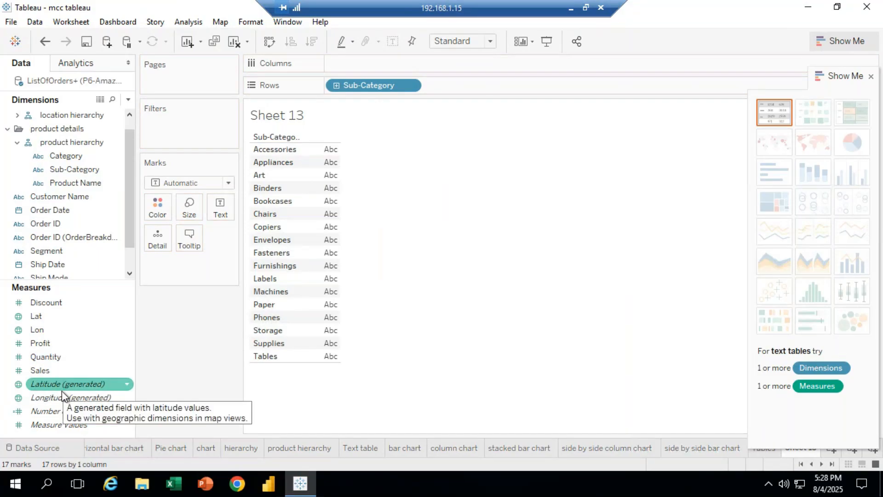
pyautogui.click(61, 395)
pyautogui.moveTo(59, 369); pyautogui.dragTo(346, 65)
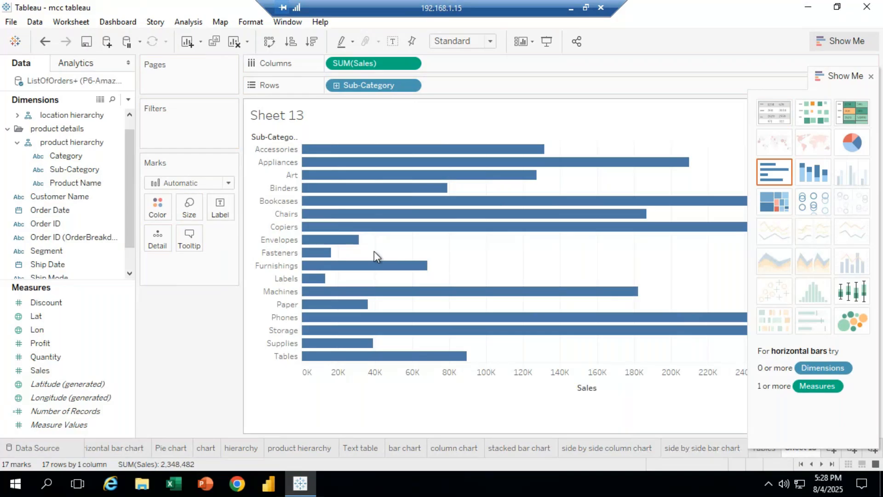
pyautogui.moveTo(366, 67); pyautogui.dragTo(182, 345)
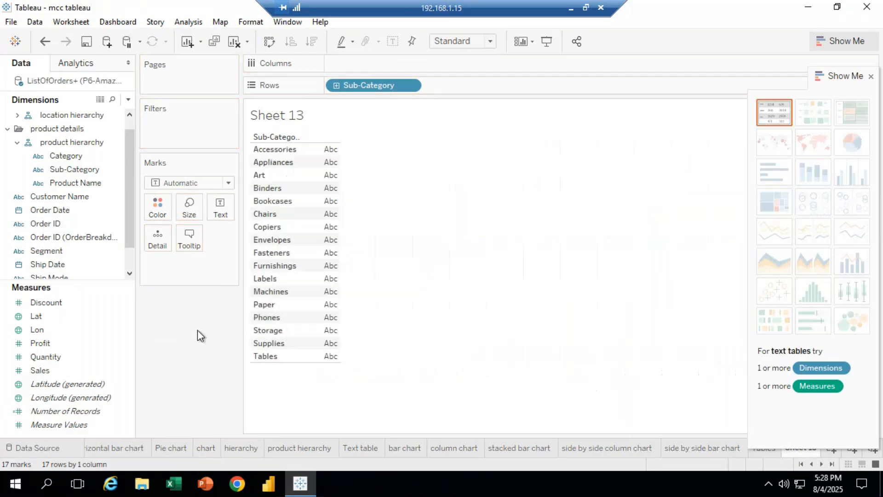
# Add Sales to the view as text values for each sub-category
pyautogui.click(55, 360)
pyautogui.moveTo(52, 373); pyautogui.dragTo(257, 261)
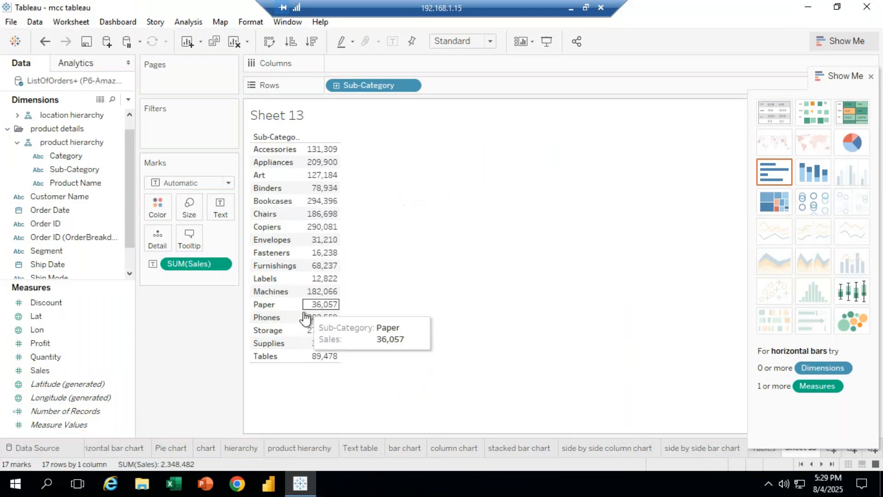
# Set the worksheet's default pane font size to 14 and close the font formatting pane
pyautogui.click(249, 21)
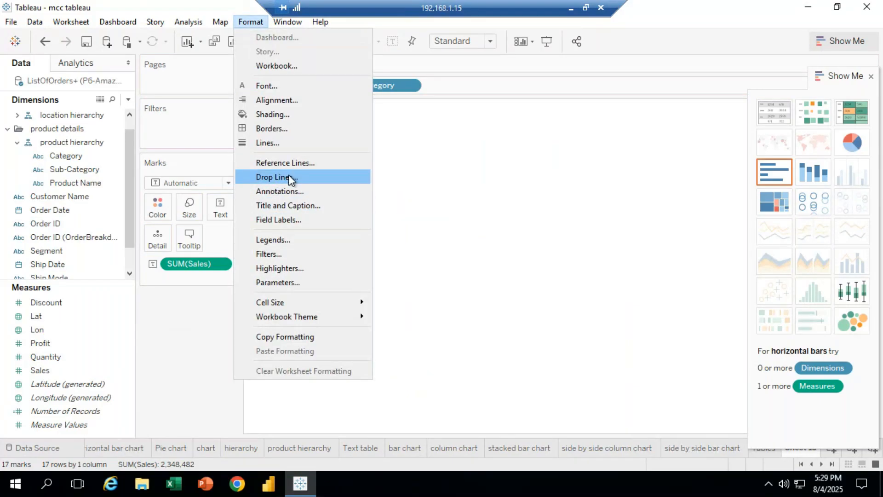
pyautogui.click(271, 86)
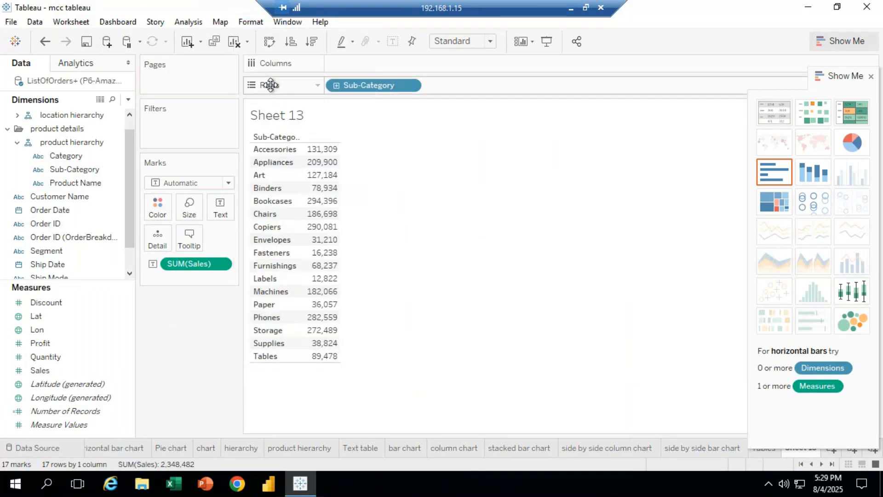
pyautogui.click(120, 144)
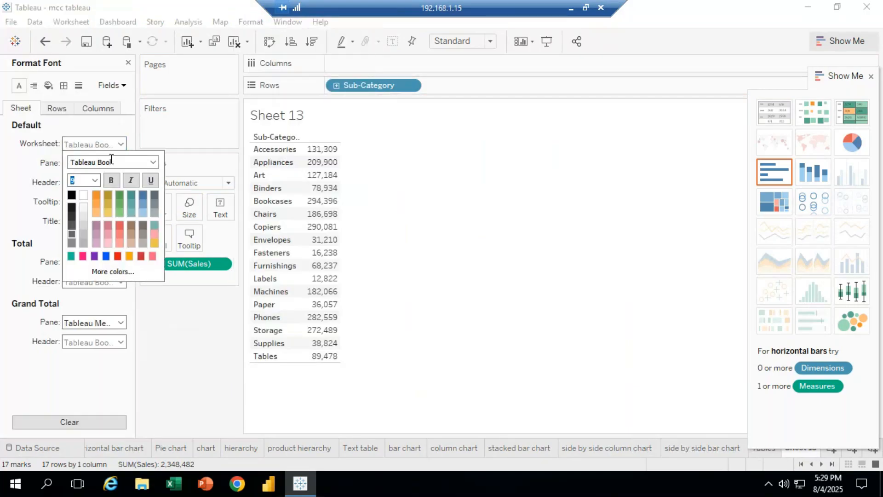
pyautogui.click(94, 181)
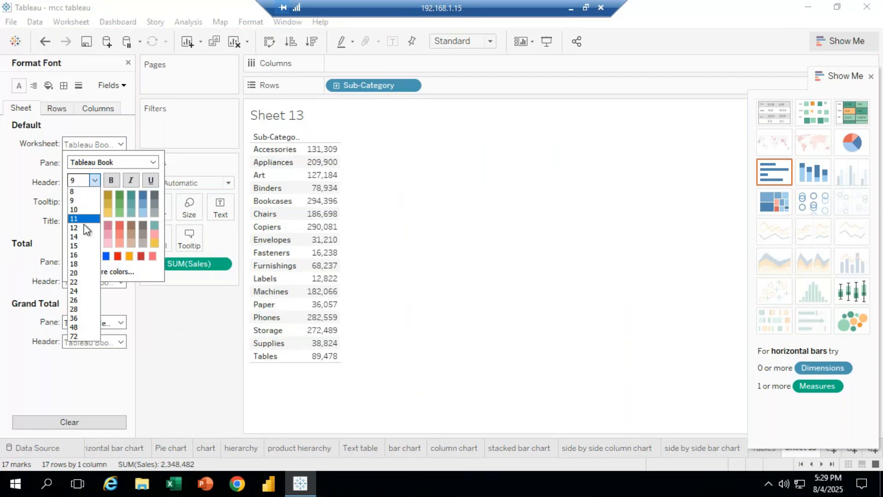
pyautogui.click(81, 236)
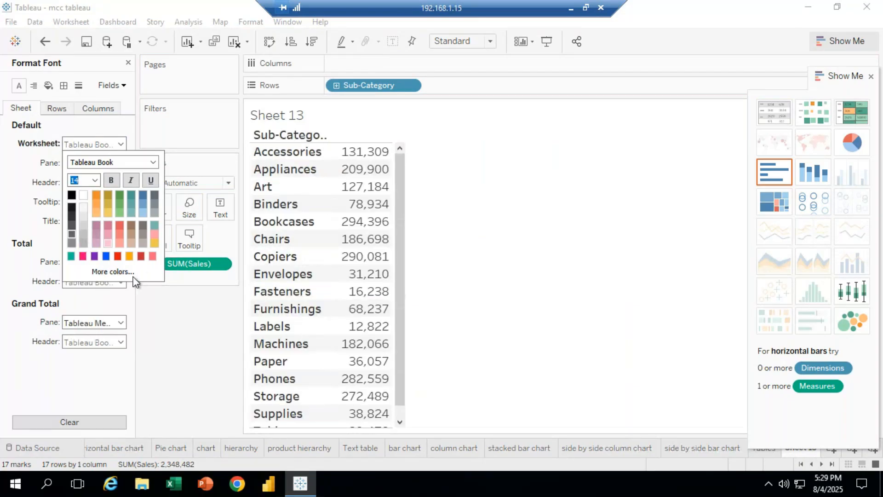
pyautogui.click(191, 342)
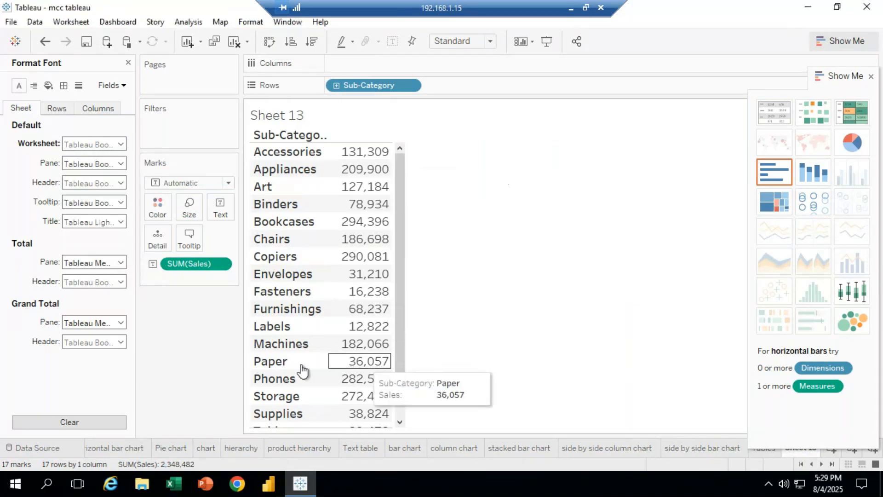
pyautogui.click(127, 63)
# Edit the sheet title, replacing it with Table1
pyautogui.scroll(-1, 380, 276)
pyautogui.scroll(1, 322, 207)
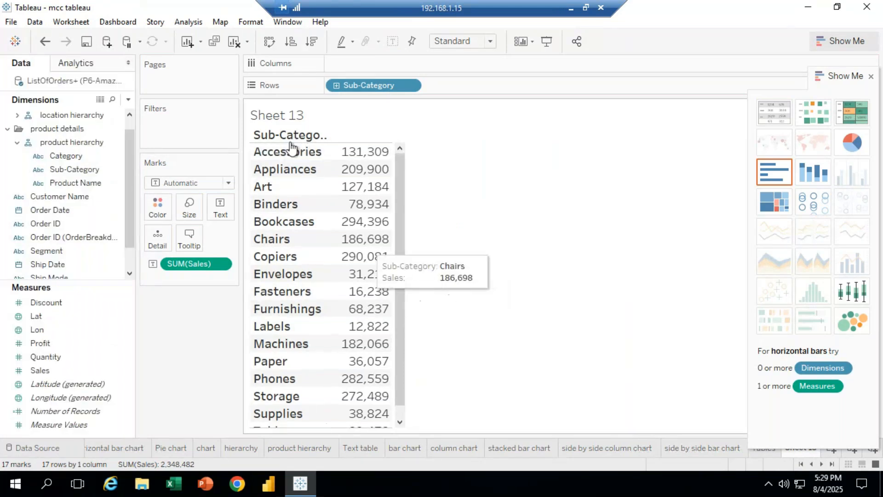
pyautogui.doubleClick(276, 115)
pyautogui.hotkey('ctrl', 'a')
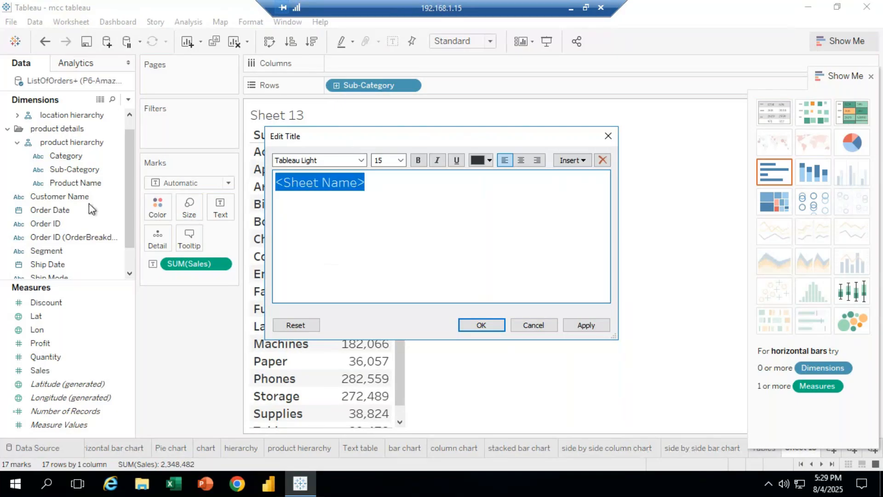
pyautogui.write('T')
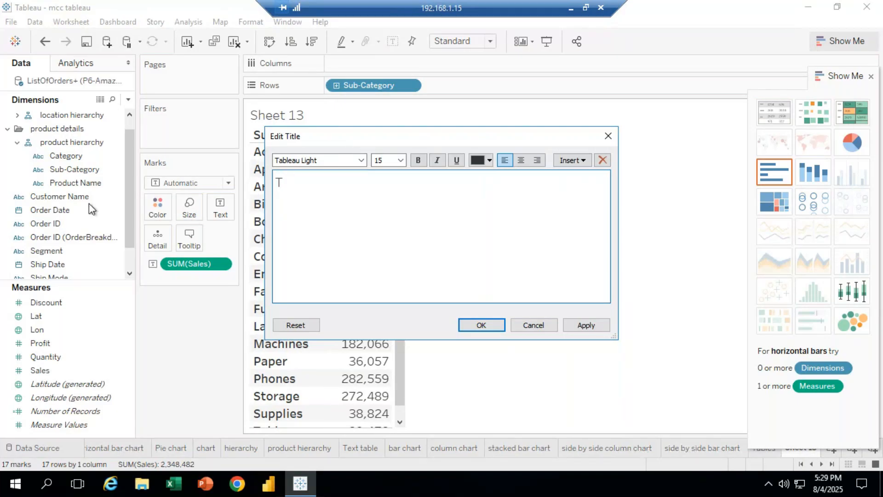
pyautogui.write('able1')
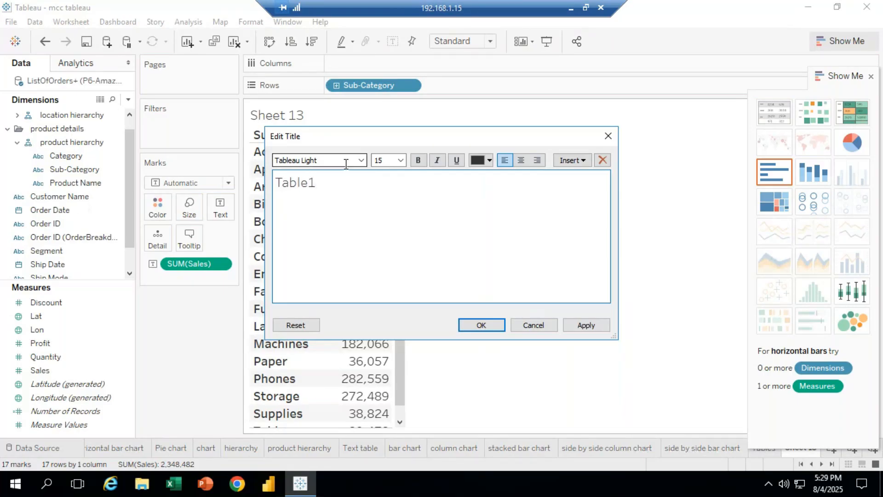
# Select the title text and set its font to Benton Sans SemiDemi, after trying Sitka Heading
pyautogui.click(363, 160)
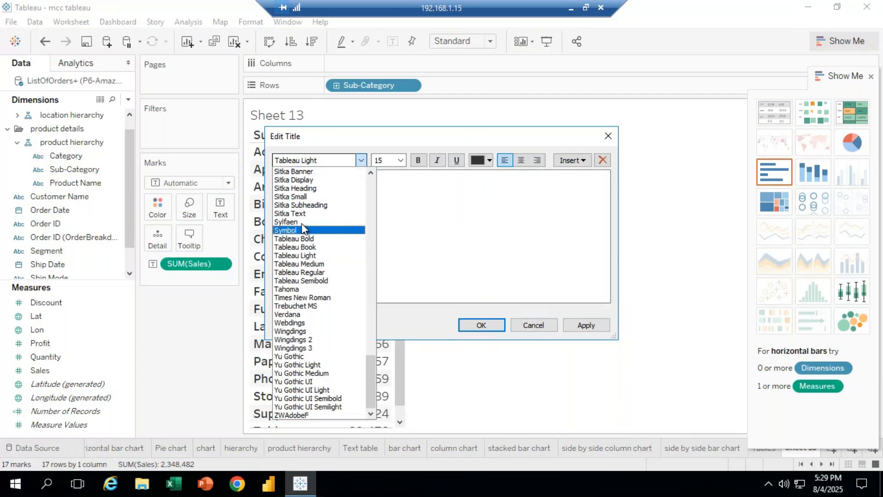
pyautogui.click(317, 212)
pyautogui.click(299, 193)
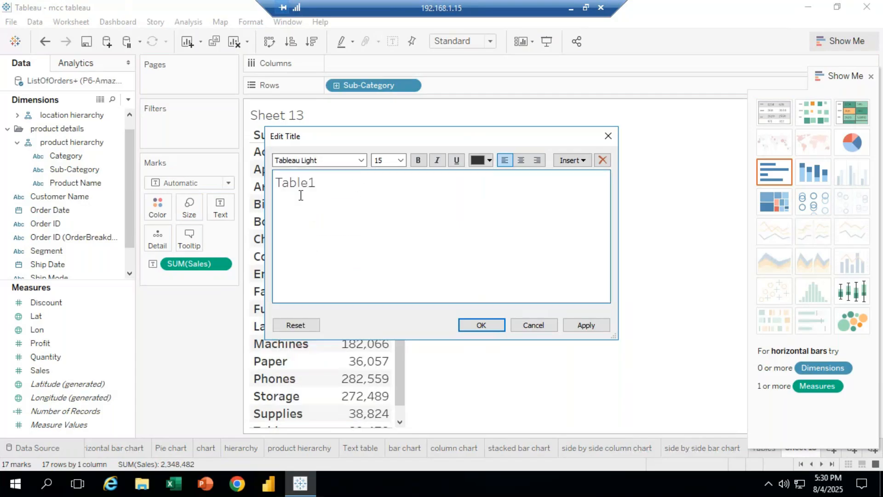
pyautogui.doubleClick(317, 184)
pyautogui.click(361, 160)
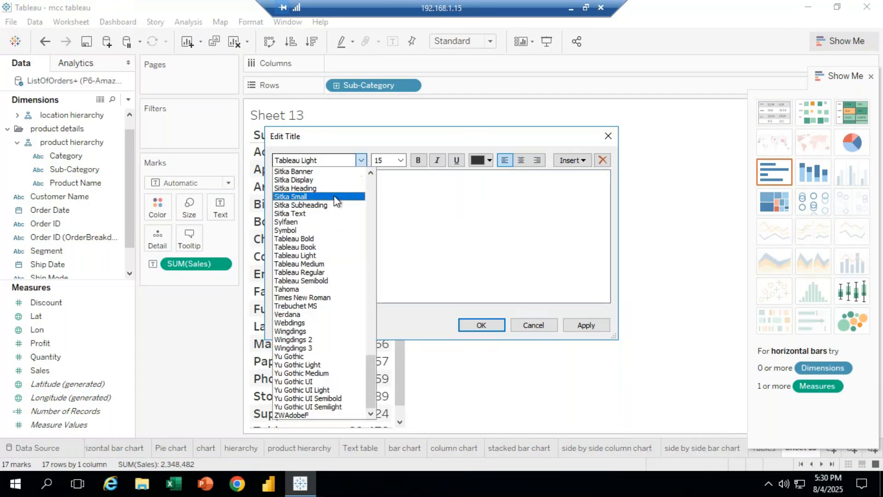
pyautogui.click(324, 193)
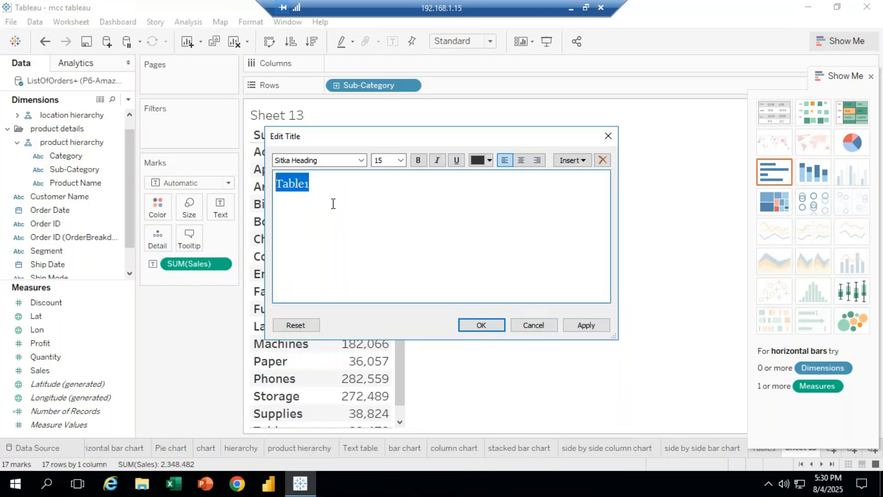
pyautogui.click(361, 160)
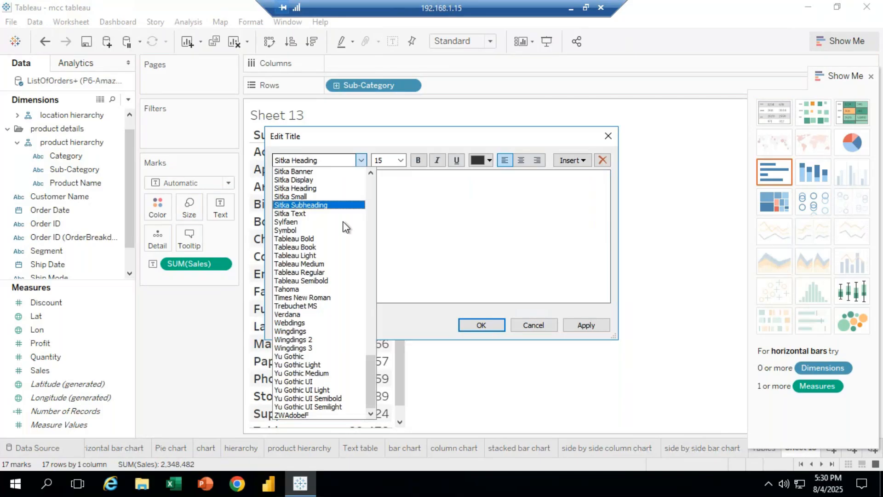
pyautogui.click(317, 255)
pyautogui.click(363, 161)
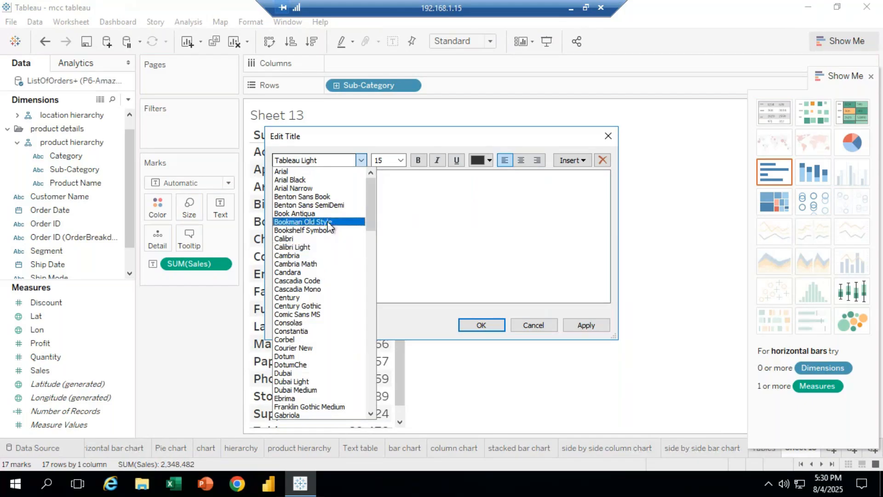
pyautogui.click(308, 204)
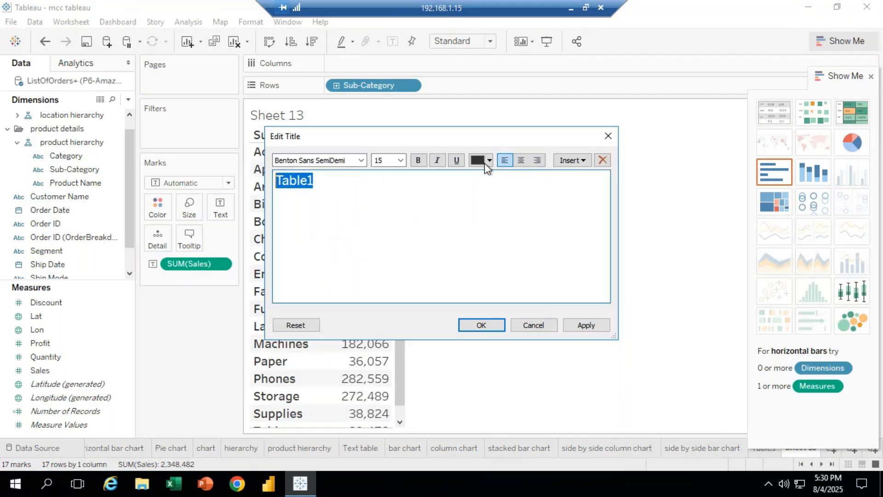
# Make the title text pink at size 18 and confirm the title edit
pyautogui.click(487, 163)
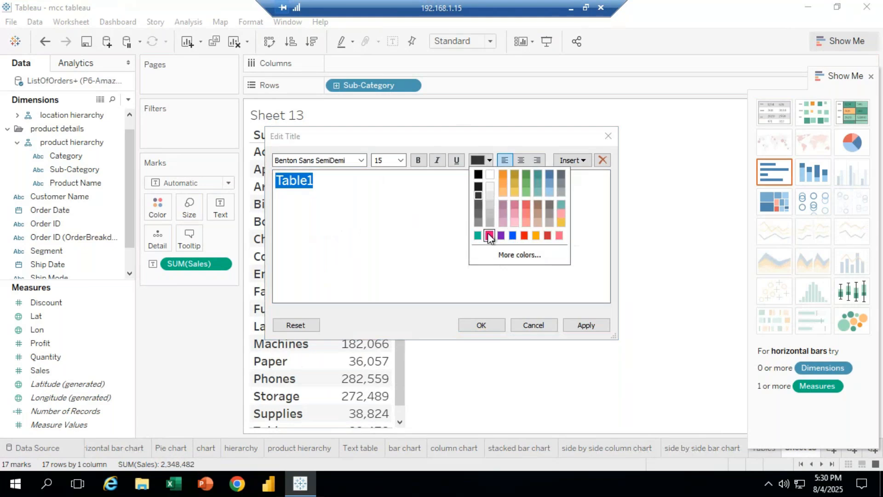
pyautogui.click(489, 236)
pyautogui.click(400, 160)
pyautogui.click(388, 240)
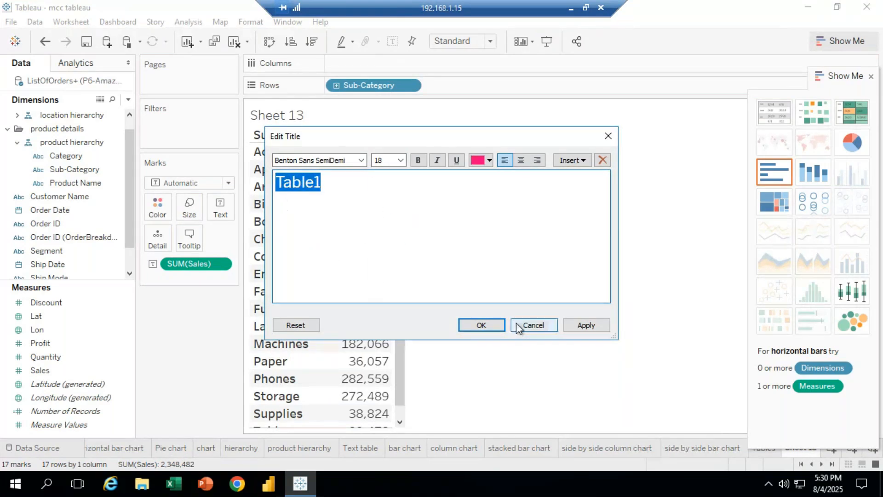
pyautogui.click(478, 327)
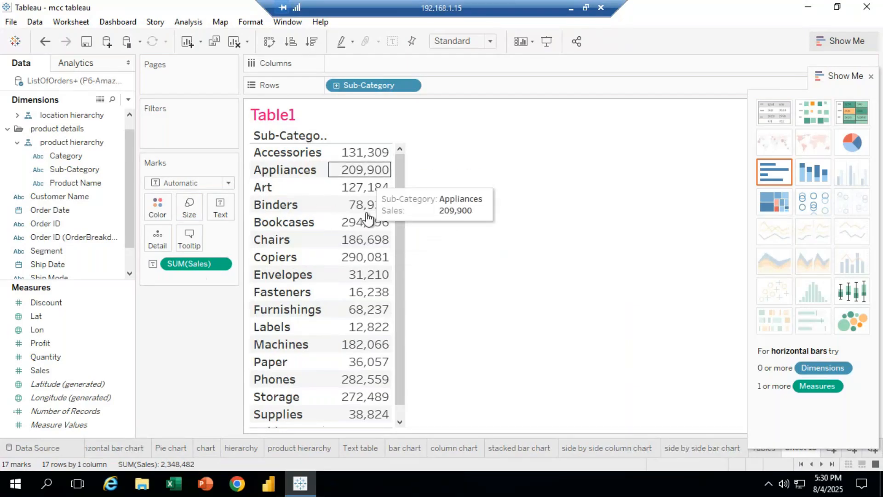
# Turn the Sub-Category sales table into a heat map with Show Me
pyautogui.click(79, 371)
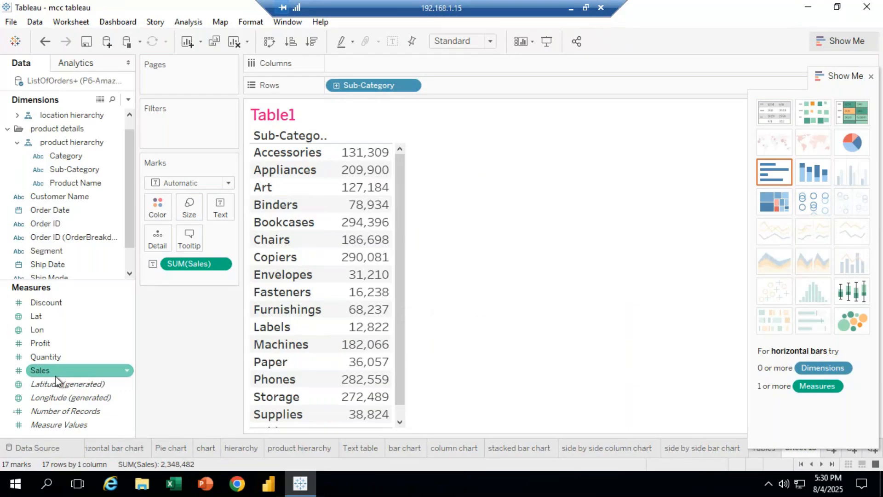
pyautogui.click(188, 303)
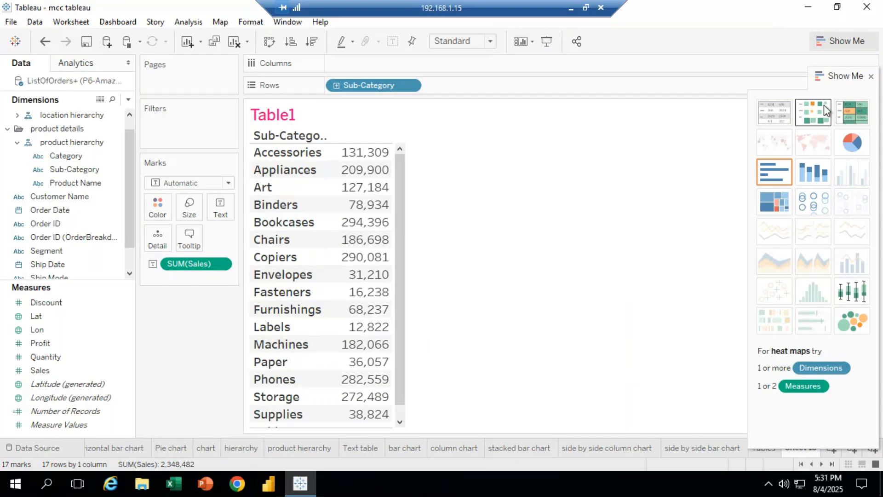
pyautogui.click(800, 129)
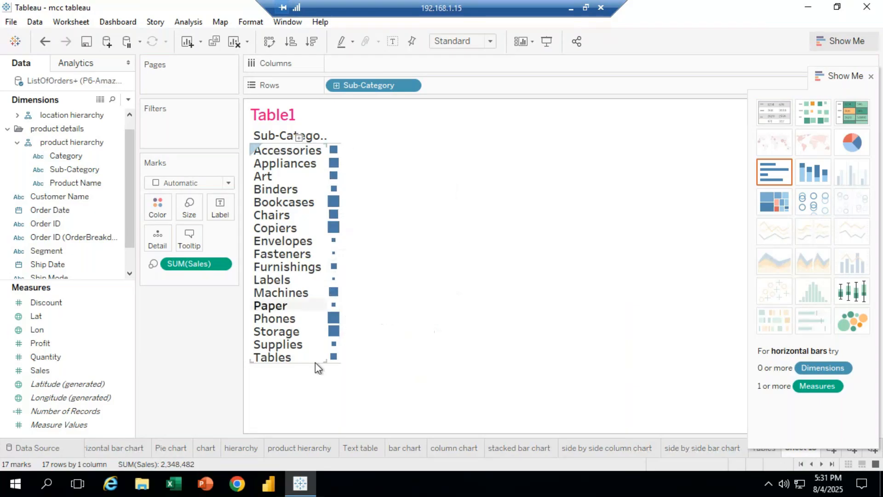
# Sort the sub-categories by sales in descending order
pyautogui.click(292, 45)
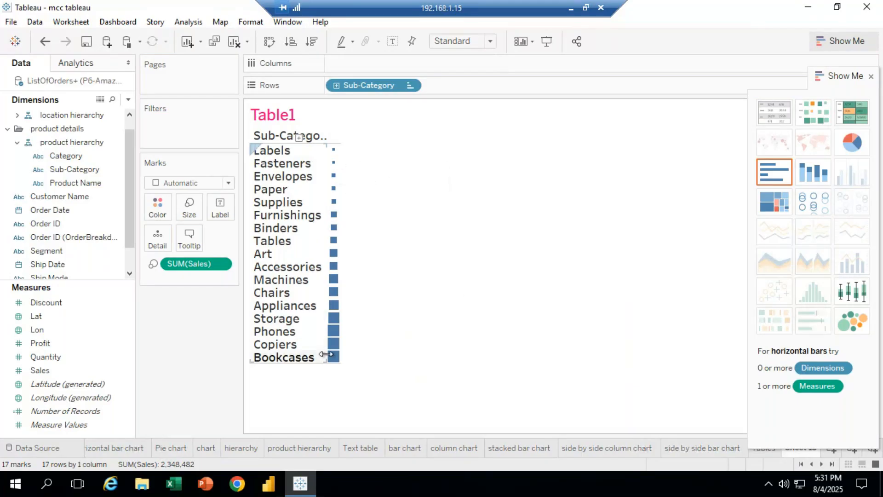
pyautogui.click(312, 42)
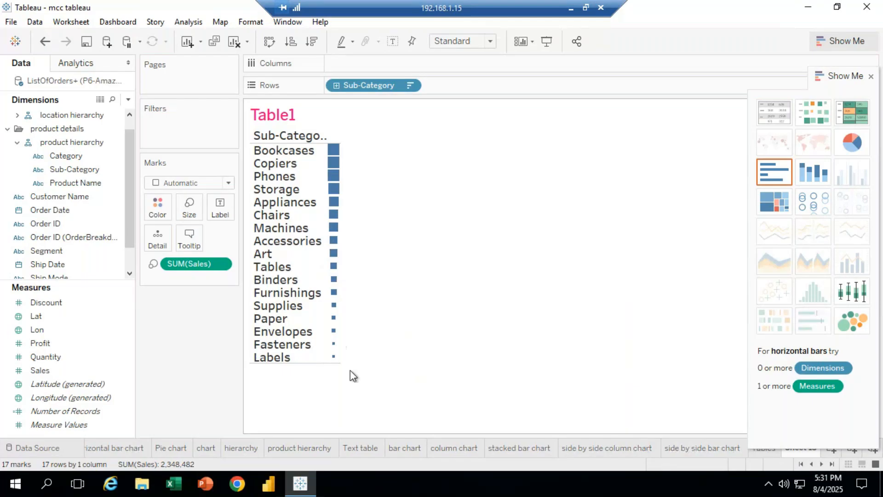
# Recolour the marks, trying red and teal before settling on light pink
pyautogui.click(156, 207)
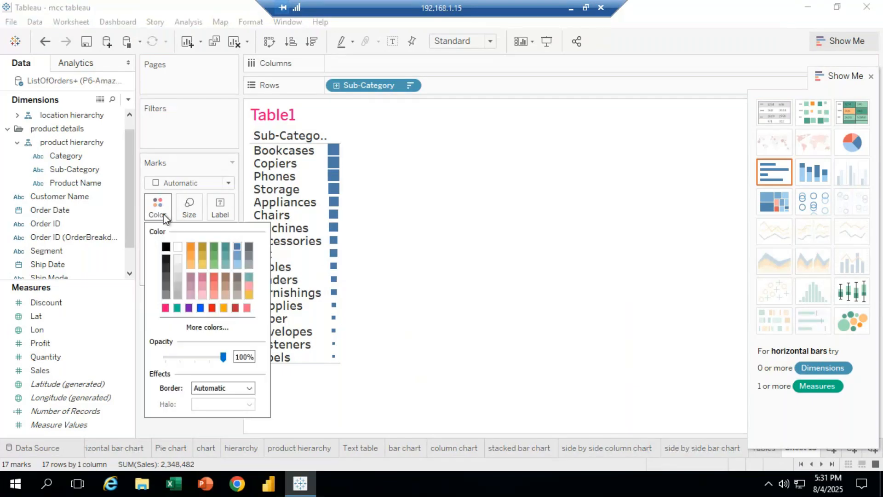
pyautogui.click(214, 277)
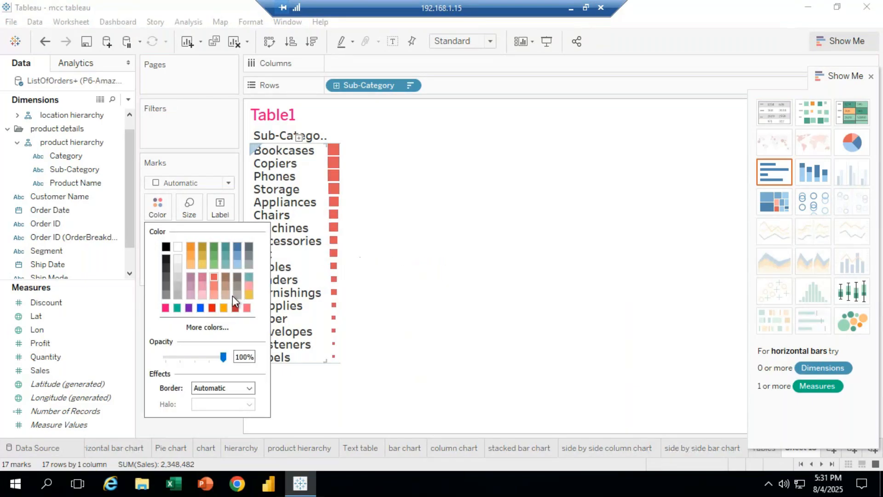
pyautogui.click(177, 308)
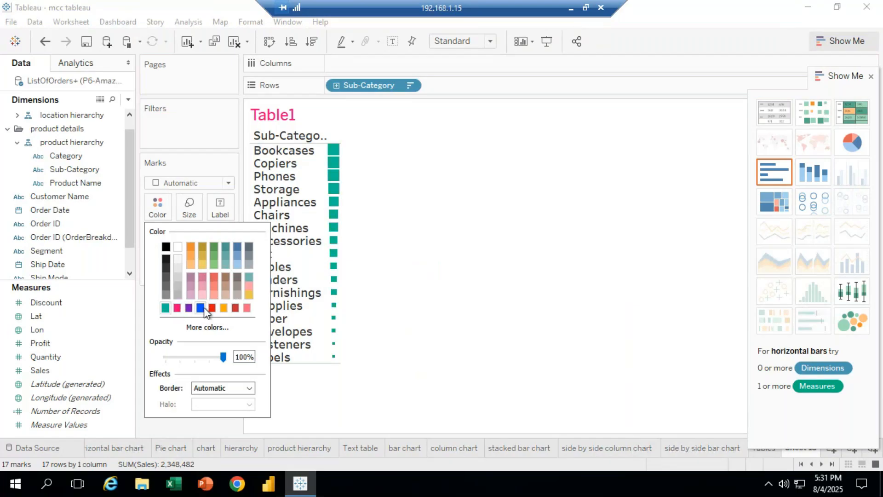
pyautogui.click(211, 276)
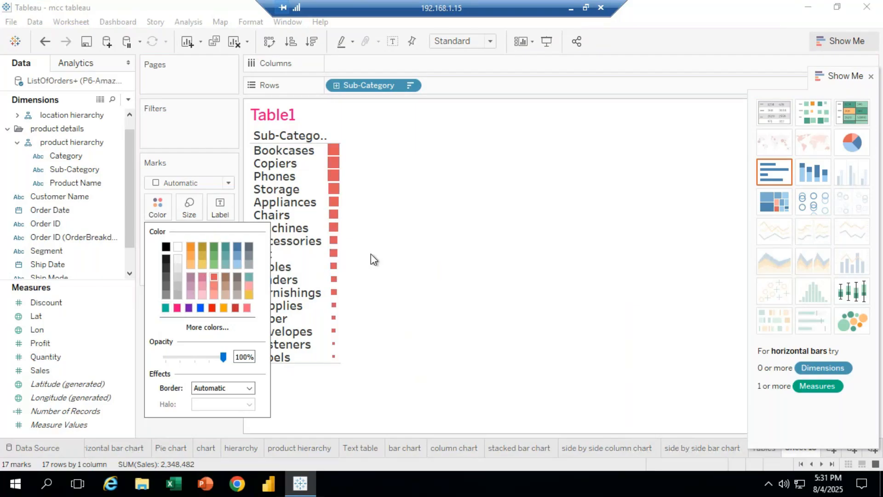
pyautogui.click(249, 286)
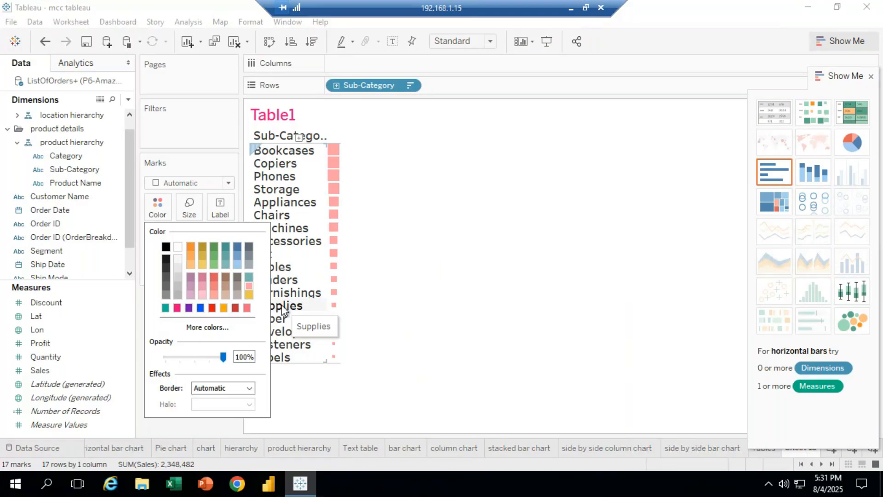
# Swap rows and columns, then swap them back
pyautogui.click(274, 44)
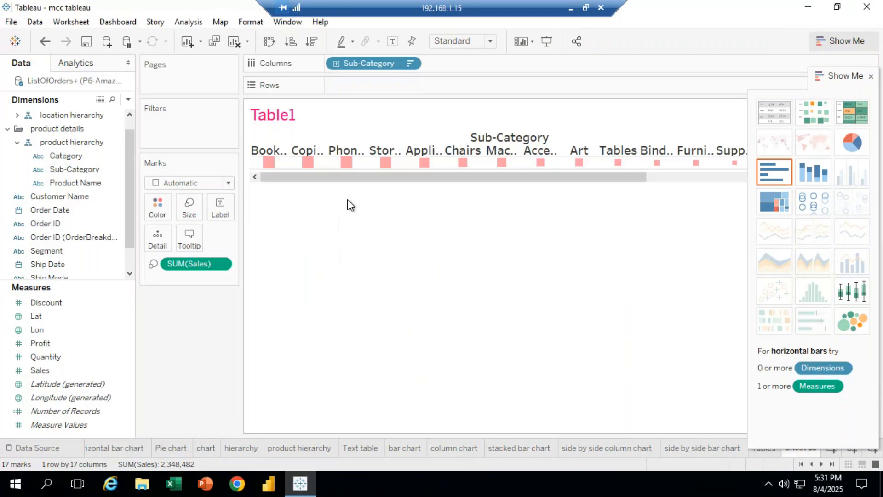
pyautogui.moveTo(353, 181); pyautogui.dragTo(228, 152)
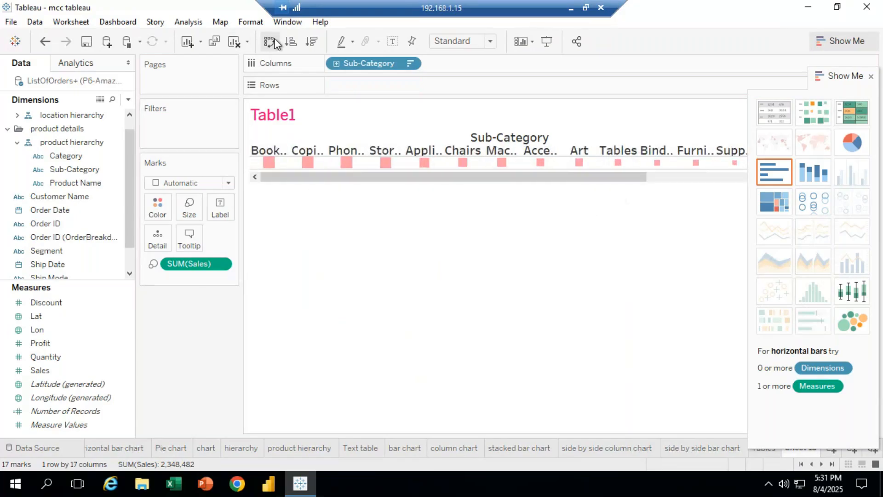
pyautogui.click(269, 41)
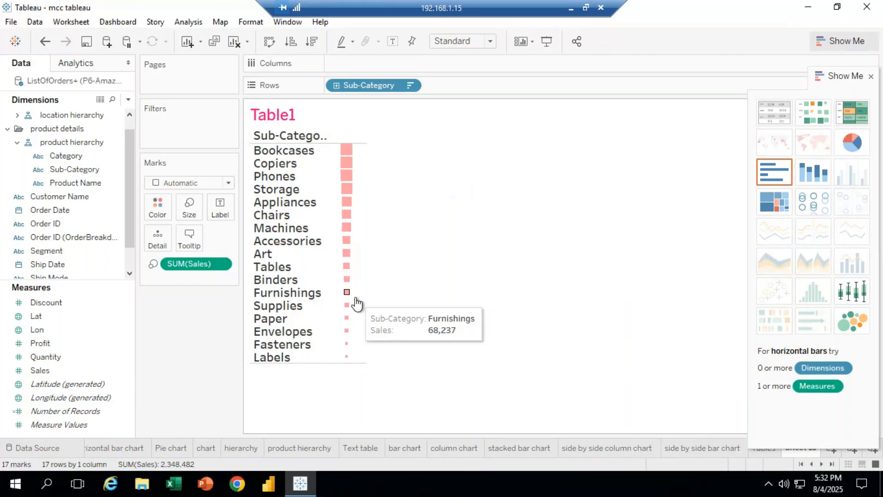
# Undo the recent swap, colour and sort changes
pyautogui.hotkey('ctrl', 'z')
pyautogui.hotkey('ctrl', 'z')
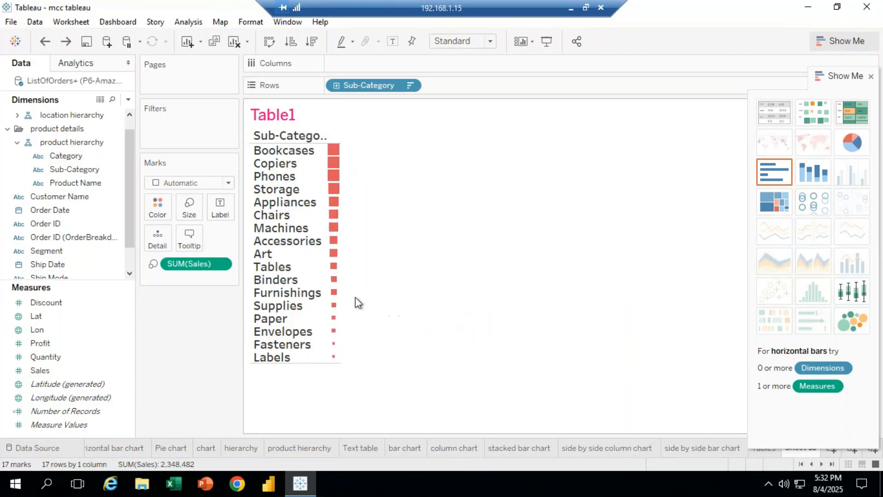
pyautogui.hotkey('ctrl', 'z')
pyautogui.hotkey('ctrl', 'z')
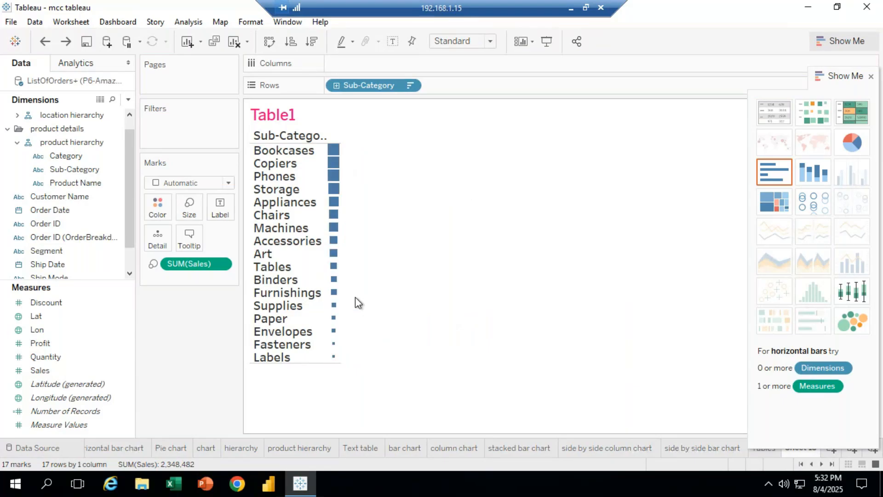
pyautogui.hotkey('ctrl', 'z')
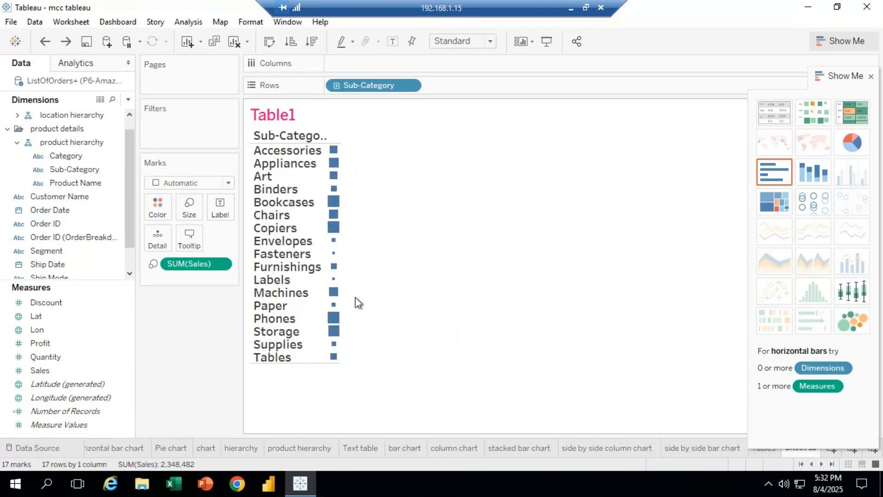
# Try the Circle, Pie and Gantt Bar mark types on the view
pyautogui.moveTo(333, 237)
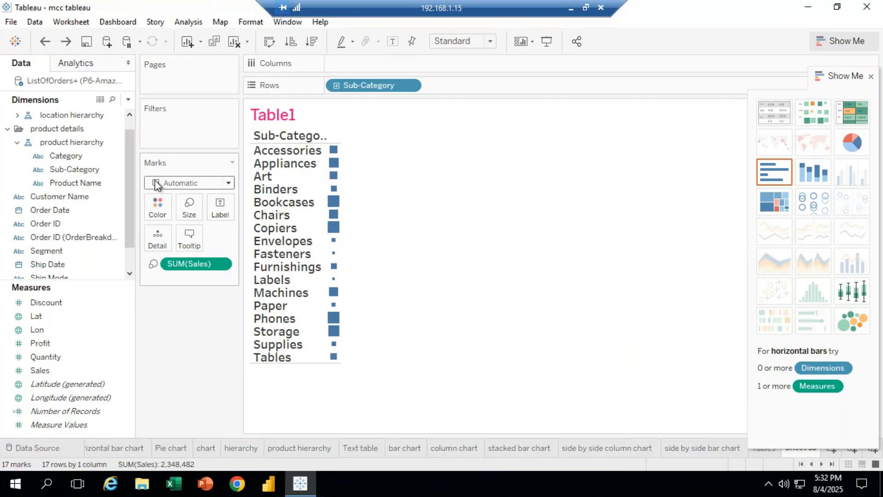
pyautogui.click(229, 182)
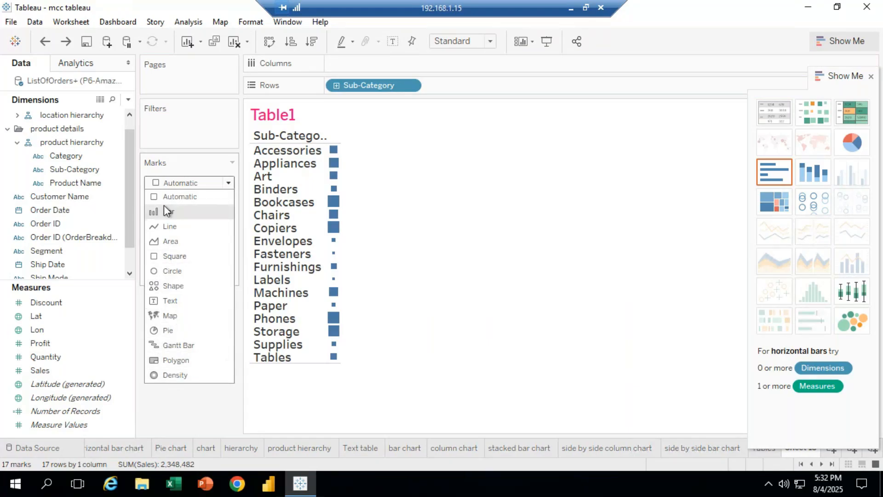
pyautogui.click(170, 270)
pyautogui.click(227, 183)
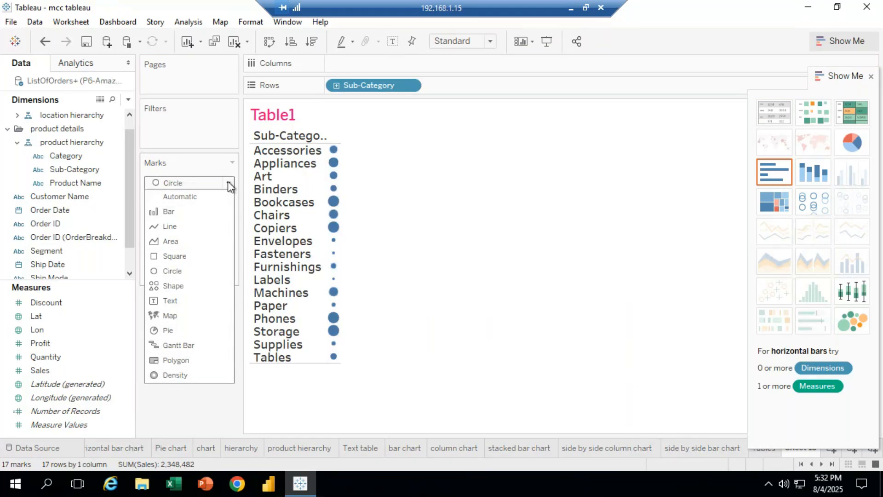
pyautogui.click(173, 331)
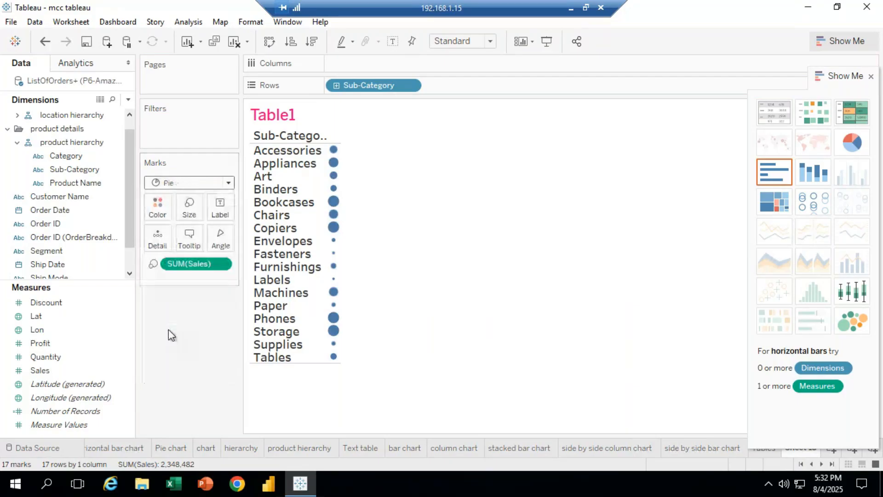
pyautogui.click(230, 182)
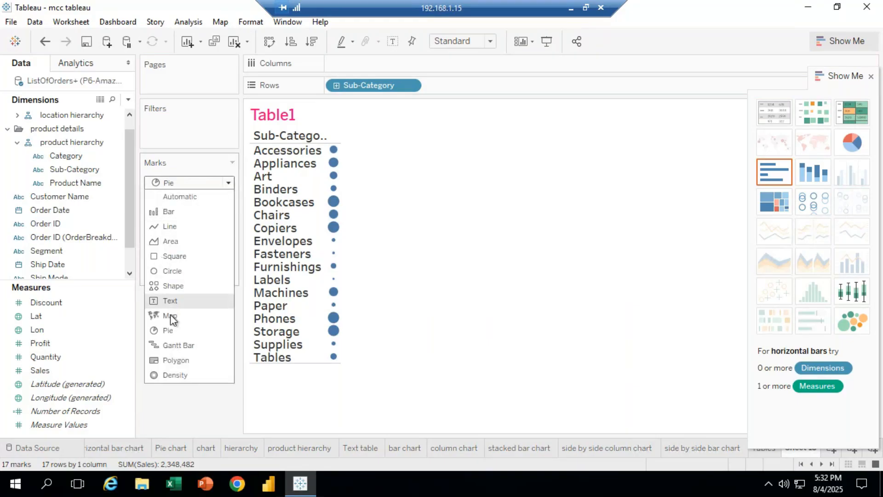
pyautogui.click(178, 345)
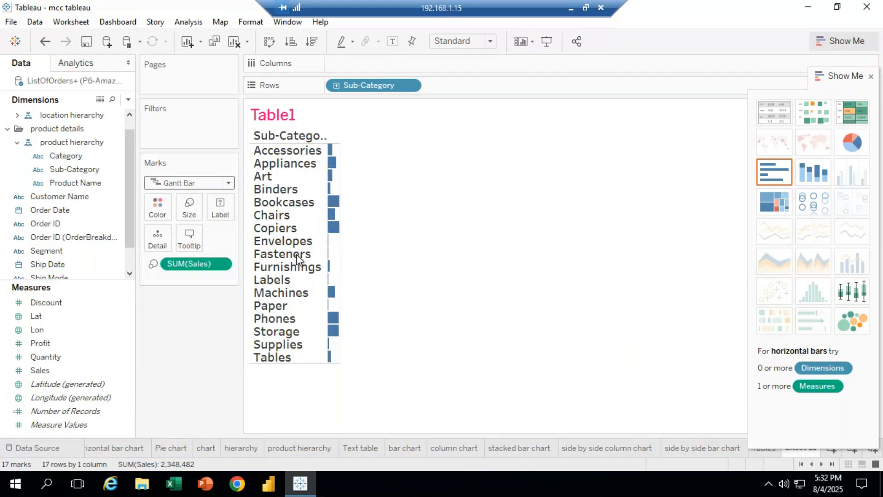
# Change the mark type to Line
pyautogui.click(229, 184)
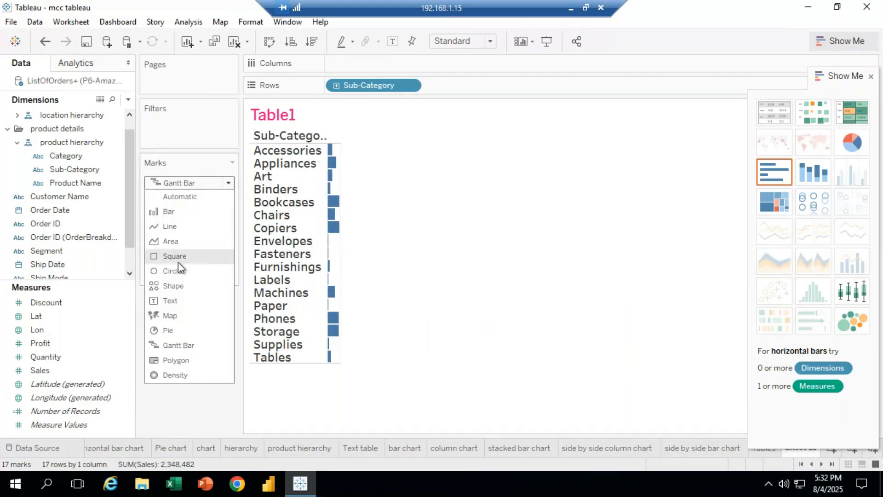
pyautogui.click(175, 225)
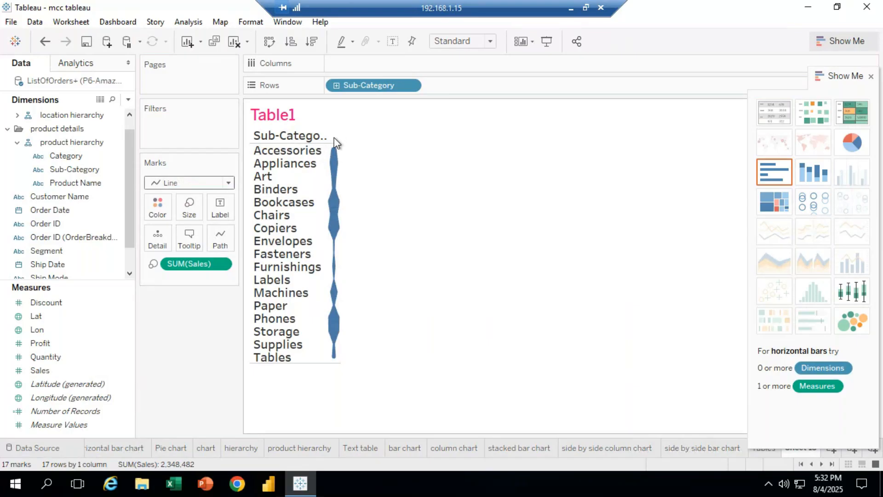
pyautogui.moveTo(335, 151)
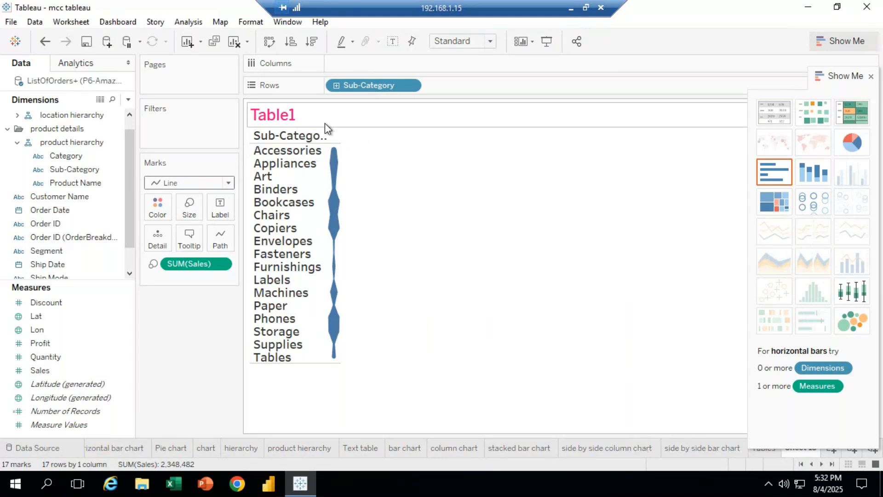
# Widen the view's column holding the line marks so the marks sit further right
pyautogui.moveTo(332, 142); pyautogui.dragTo(352, 144)
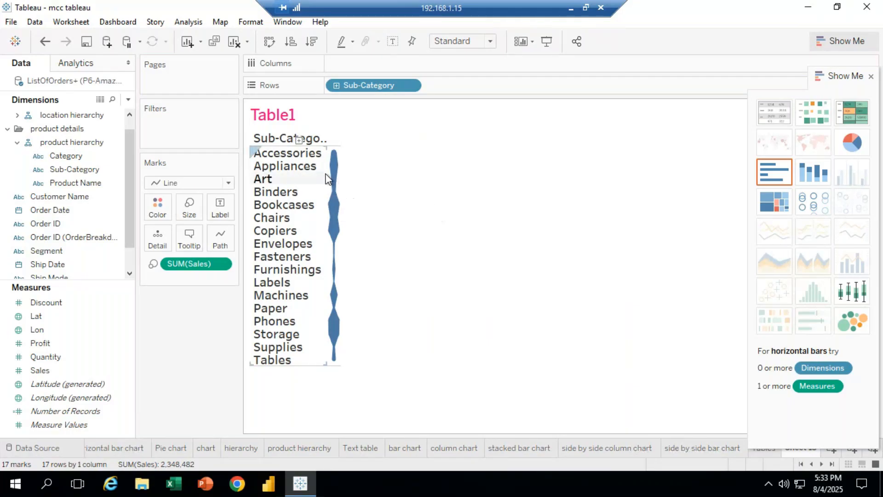
pyautogui.moveTo(328, 173); pyautogui.dragTo(409, 180)
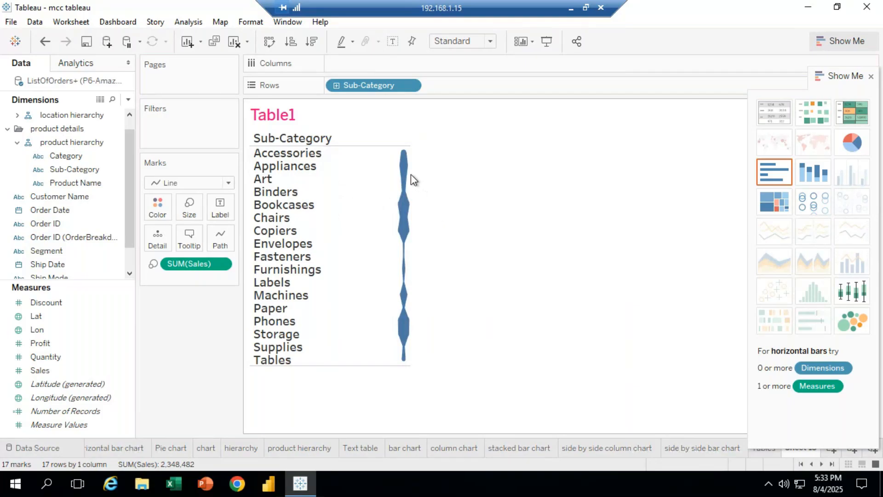
pyautogui.moveTo(409, 179)
pyautogui.moveTo(410, 174); pyautogui.dragTo(495, 177)
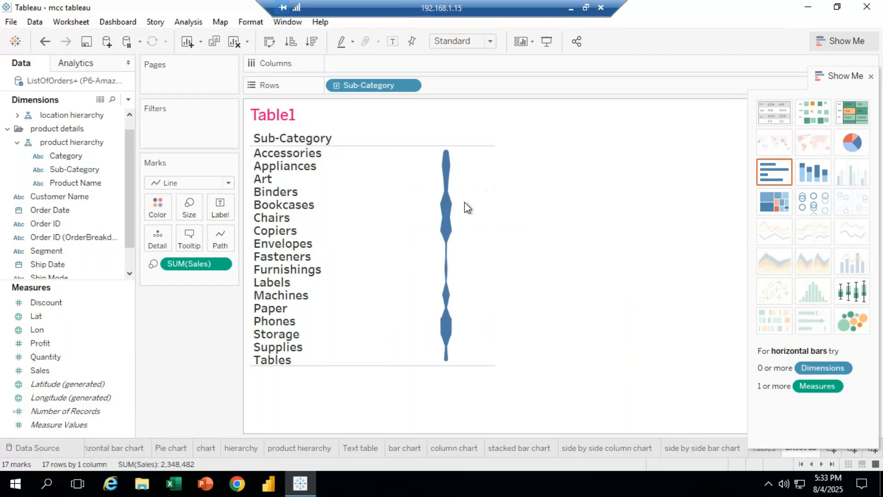
# Try the Bar, Area, Square, Circle and Text mark types on the view
pyautogui.click(231, 183)
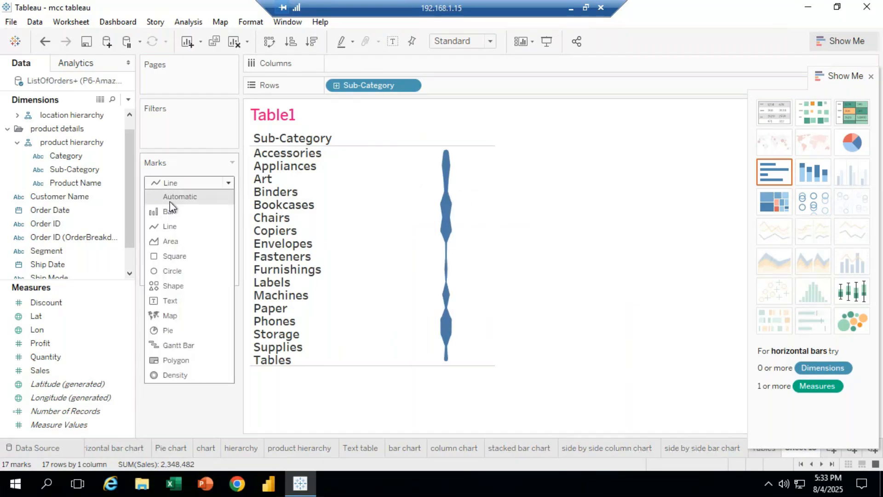
pyautogui.click(169, 211)
pyautogui.click(229, 183)
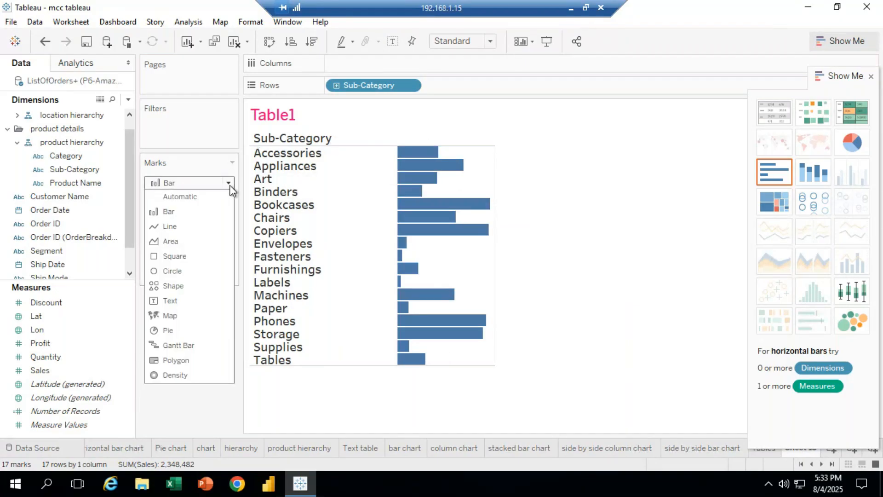
pyautogui.click(186, 240)
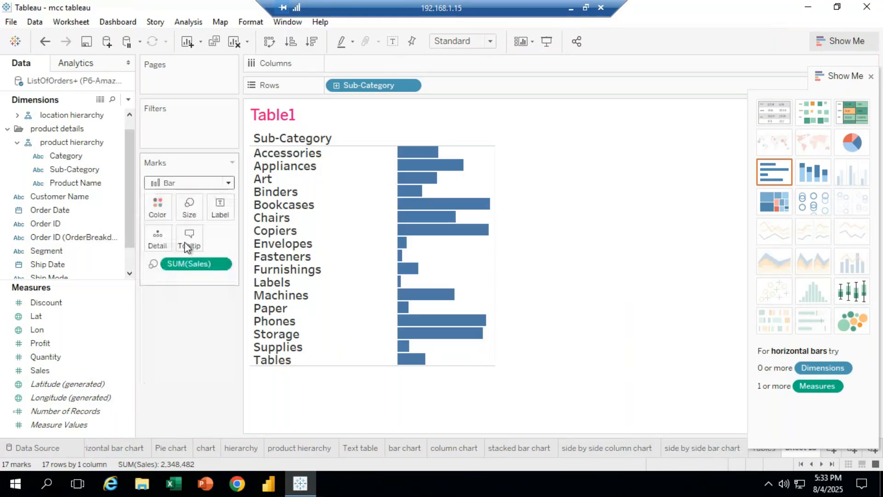
pyautogui.click(193, 182)
pyautogui.click(181, 255)
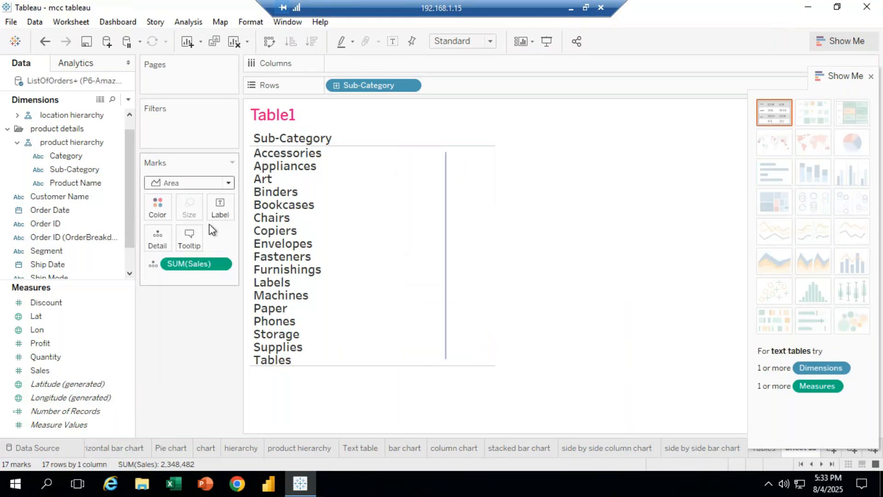
pyautogui.click(191, 182)
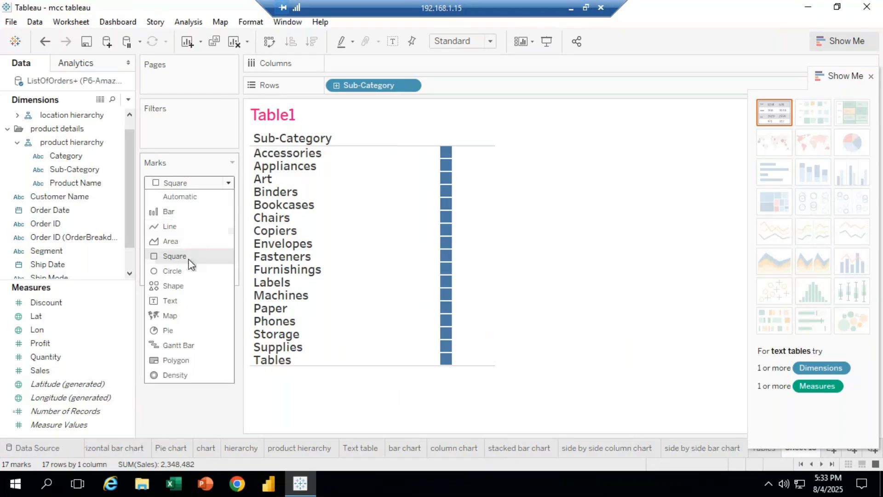
pyautogui.click(187, 270)
pyautogui.click(228, 184)
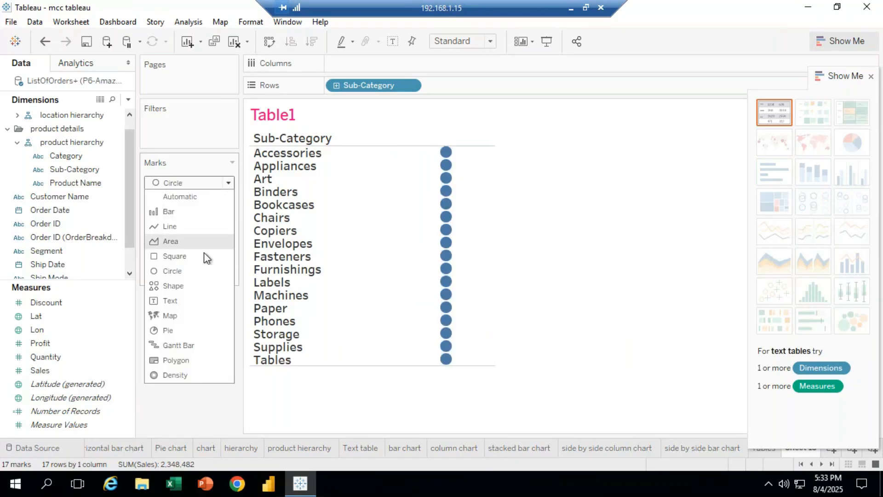
pyautogui.click(199, 300)
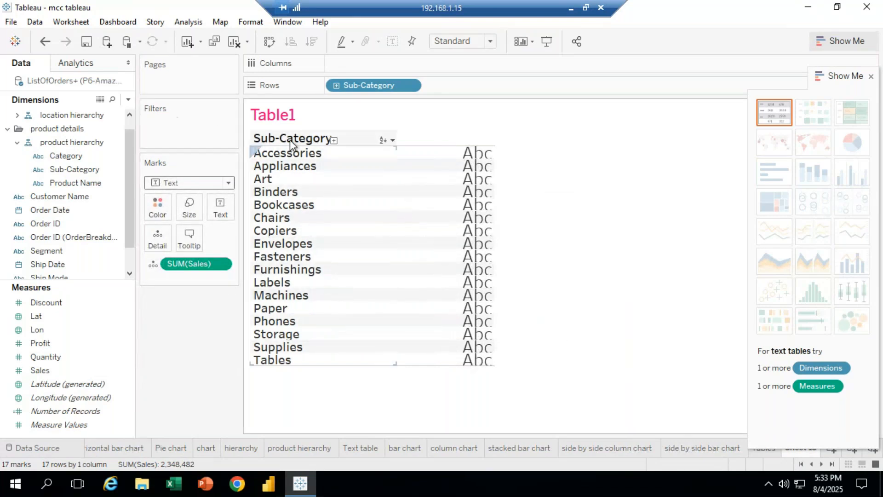
# Open the font formatting for the worksheet and set the pane font size to 12
pyautogui.click(251, 22)
pyautogui.click(267, 85)
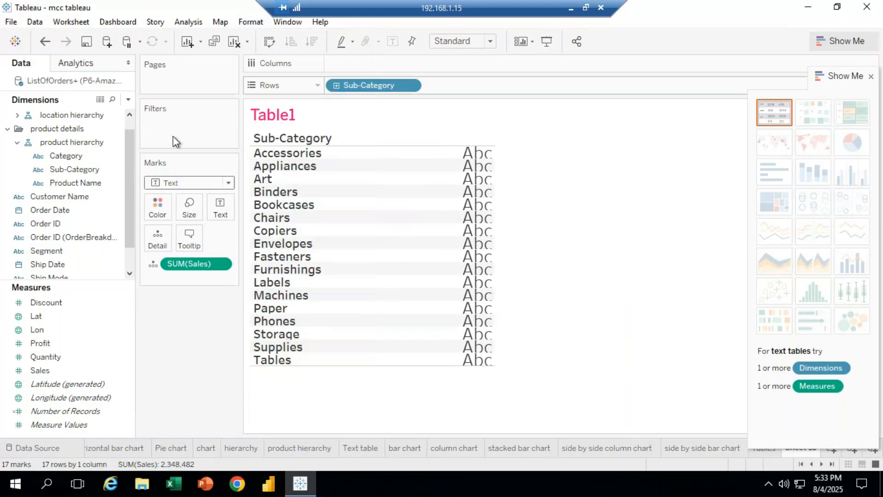
pyautogui.click(117, 144)
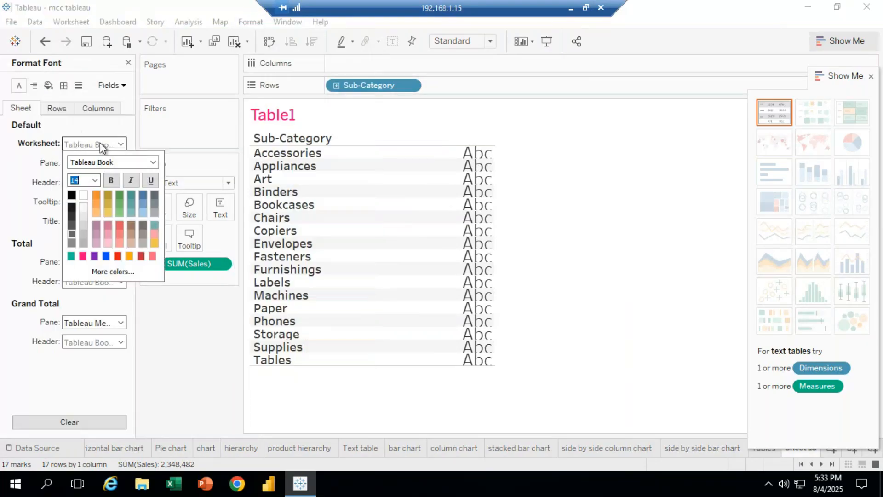
pyautogui.click(95, 180)
pyautogui.click(82, 228)
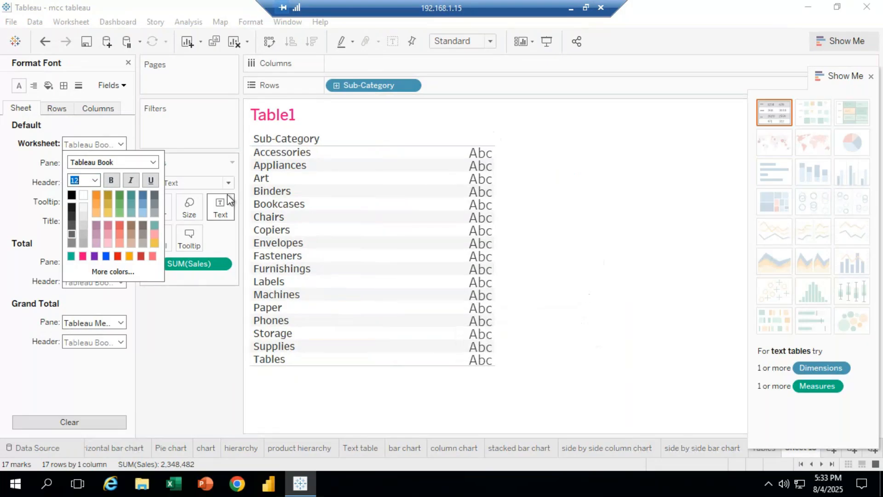
pyautogui.click(201, 344)
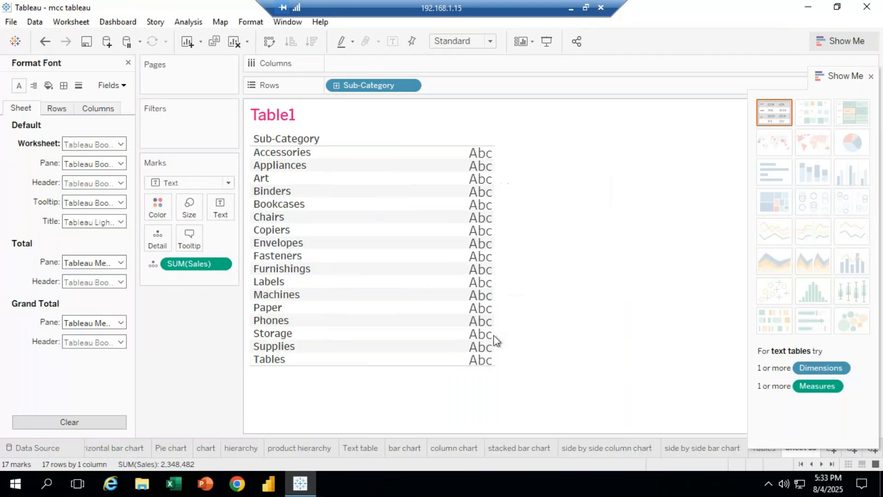
# Change the mark type to Shape and try several shapes, ending with a filled circle
pyautogui.click(227, 183)
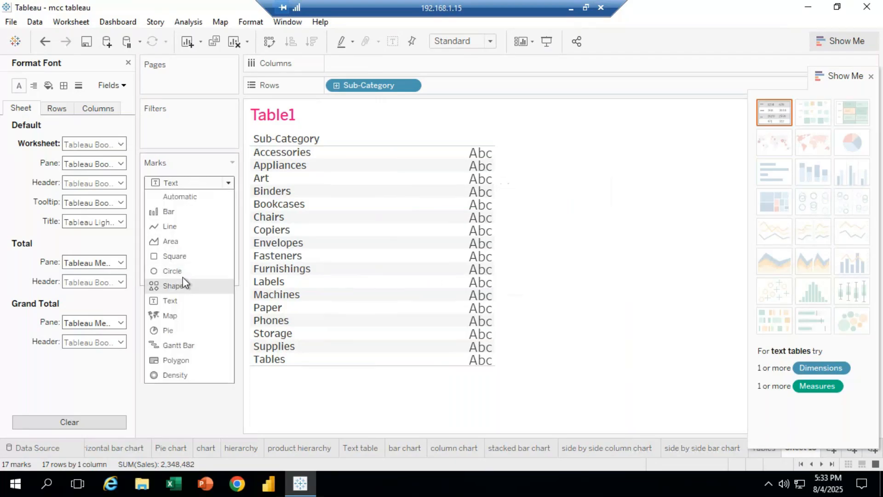
pyautogui.click(171, 286)
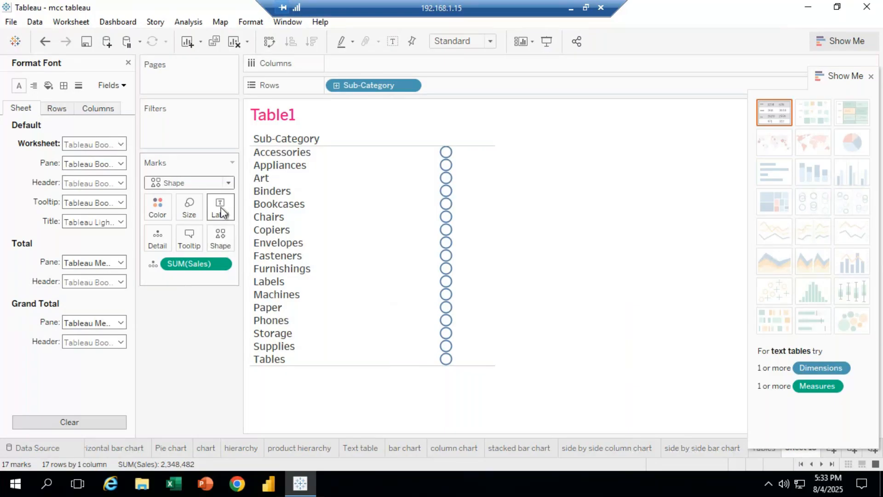
pyautogui.click(227, 244)
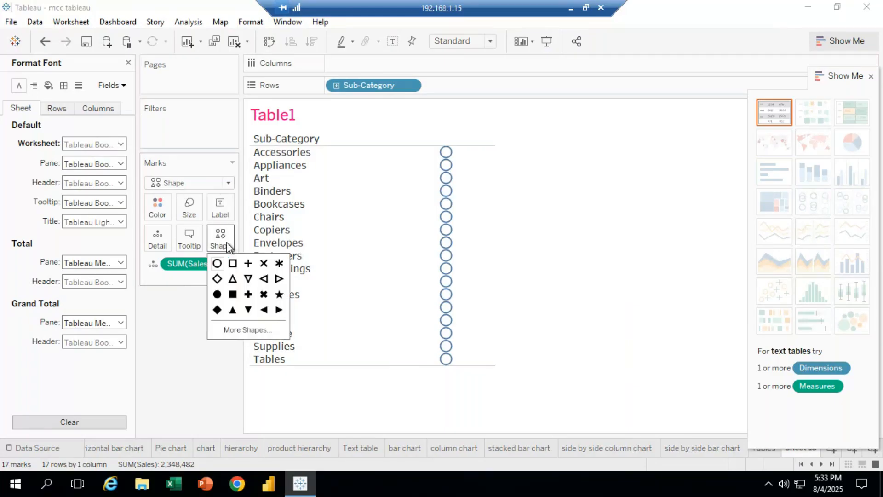
pyautogui.click(217, 309)
pyautogui.click(249, 311)
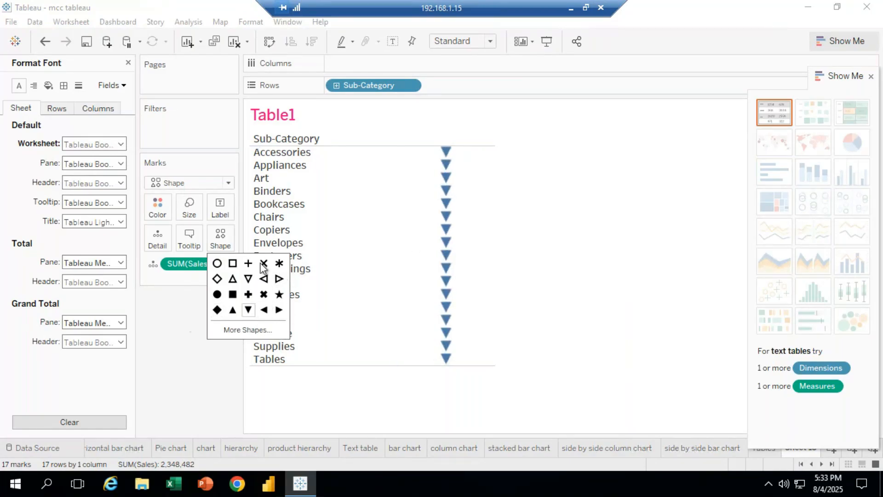
pyautogui.click(279, 263)
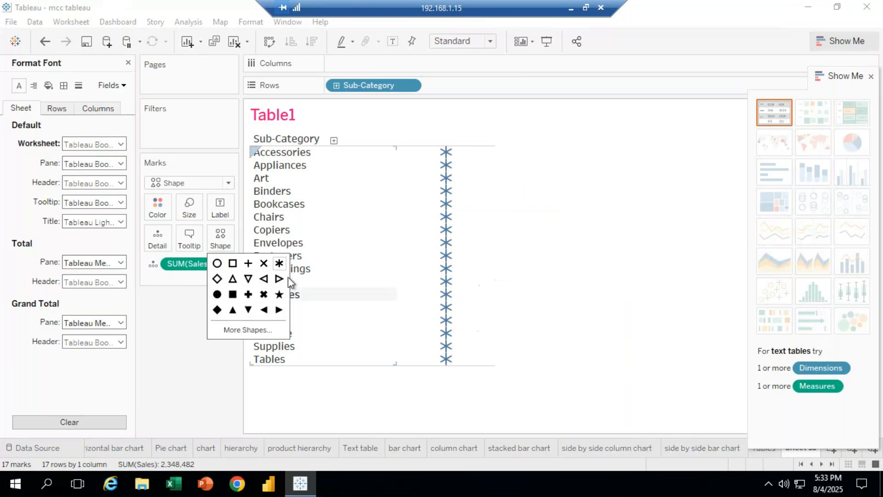
pyautogui.click(233, 263)
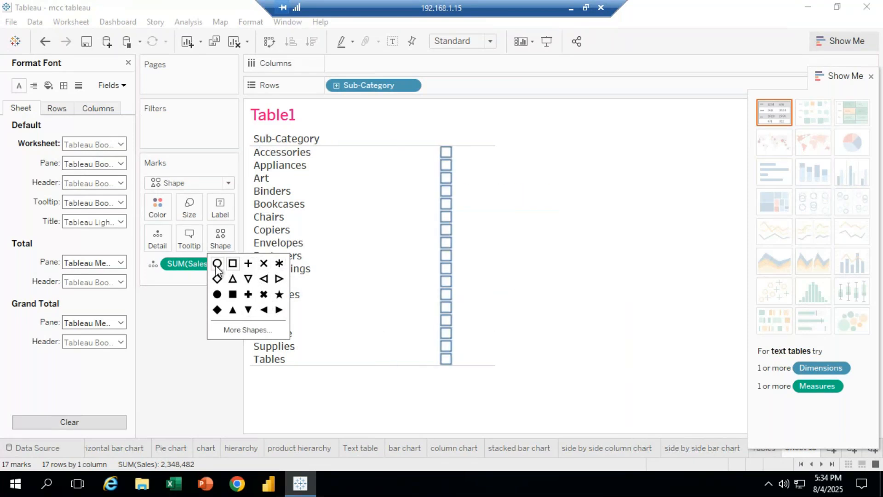
pyautogui.click(217, 264)
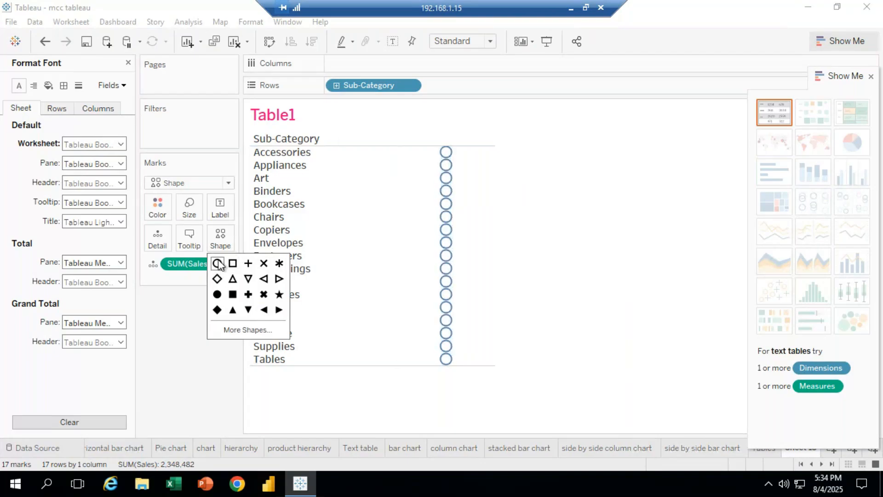
pyautogui.click(217, 294)
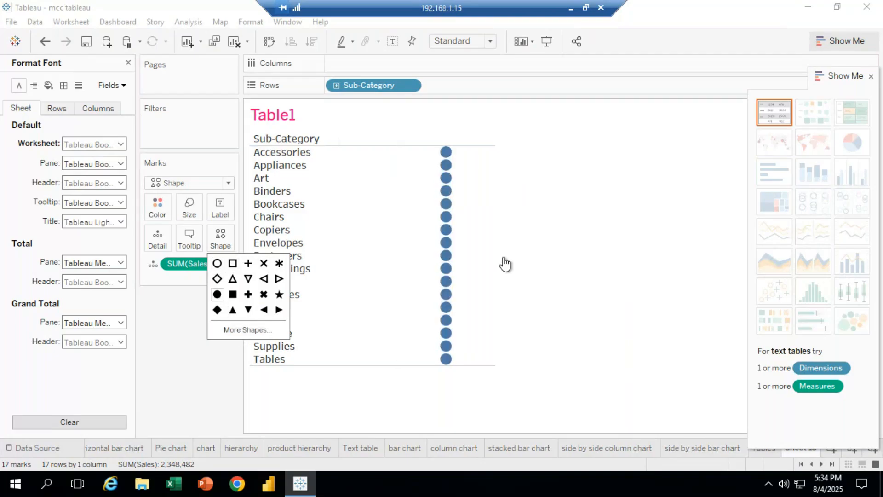
pyautogui.click(503, 384)
# Remove SUM(Sales) from the marks, apply the text table from Show Me, and close the font formatting pane
pyautogui.moveTo(195, 263); pyautogui.dragTo(216, 373)
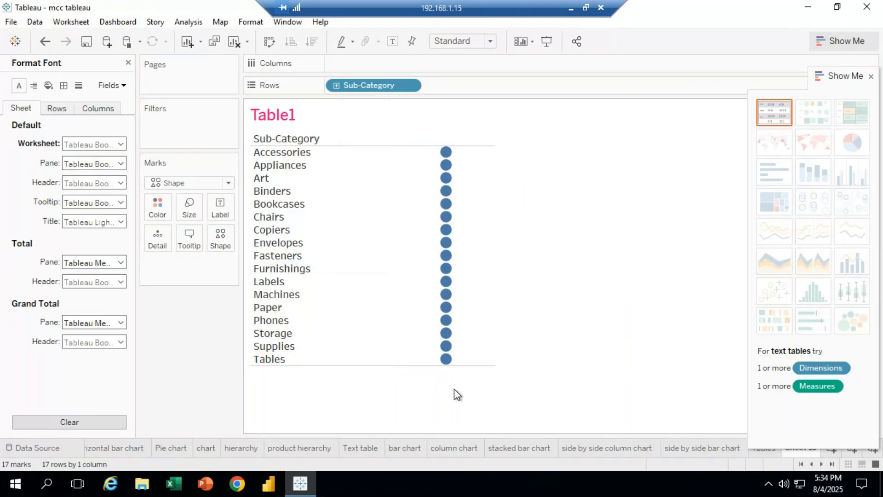
pyautogui.click(783, 118)
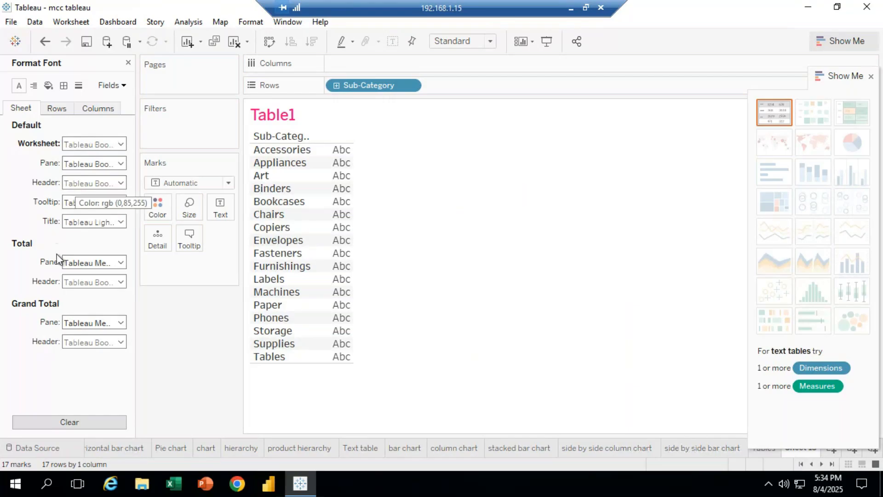
pyautogui.click(129, 65)
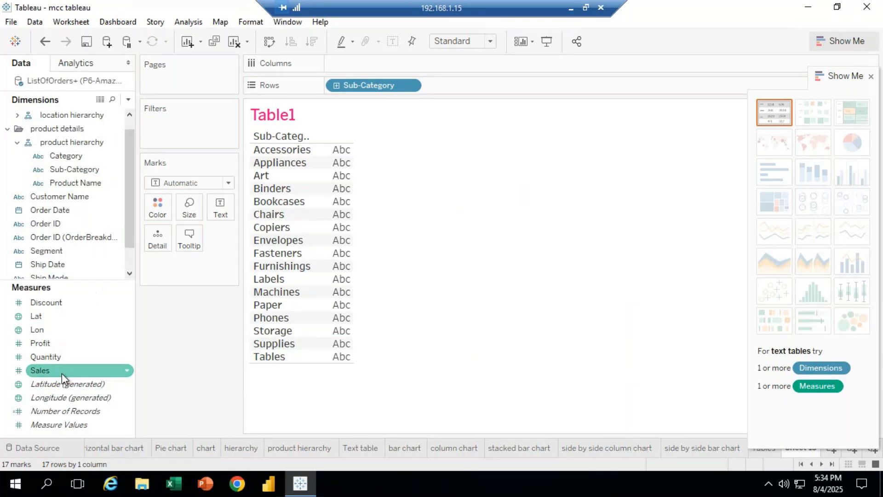
# Add Sales as the text of the marks and change the mark type to Circle
pyautogui.moveTo(61, 371); pyautogui.dragTo(221, 206)
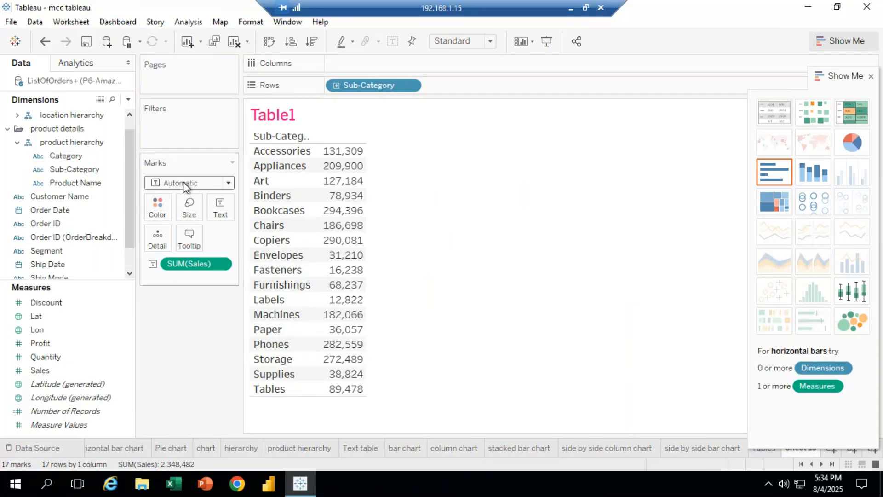
pyautogui.click(229, 186)
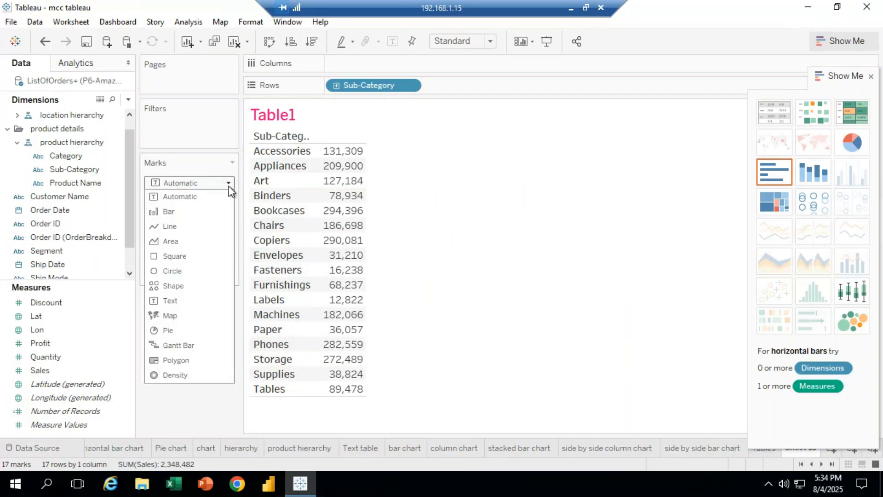
pyautogui.click(183, 270)
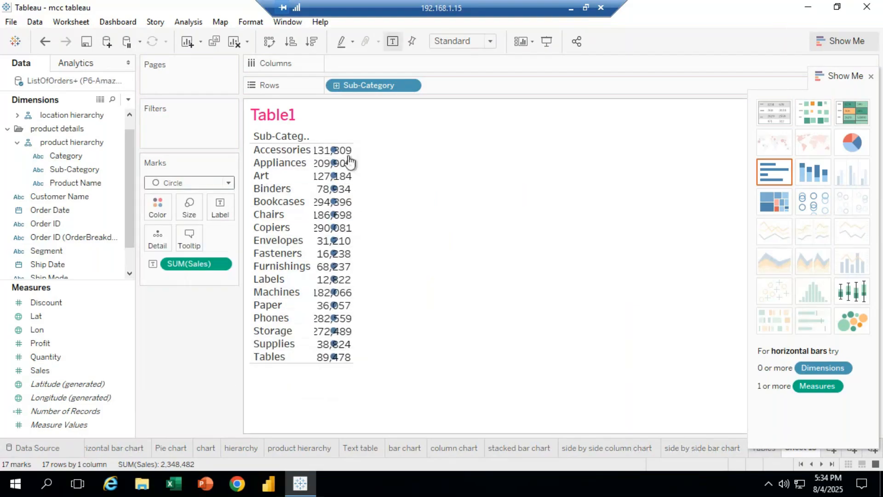
# Remove SUM(Sales) from the marks and adjust the circle mark size slider
pyautogui.click(221, 264)
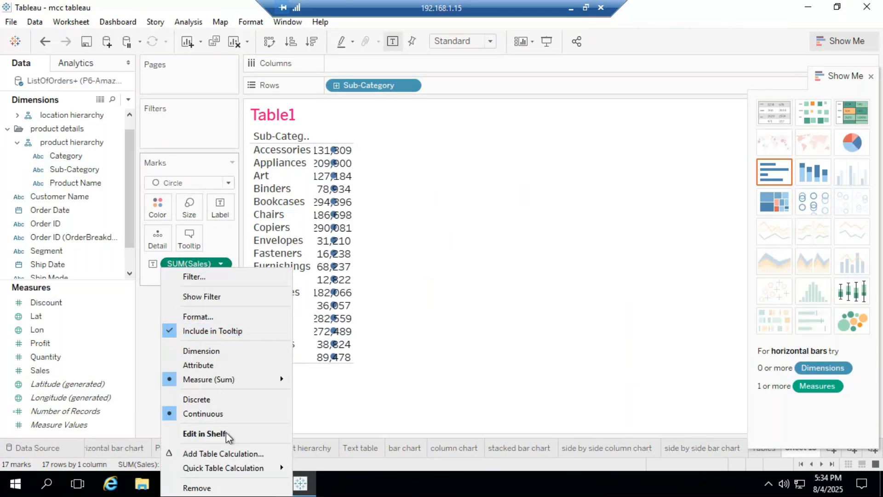
pyautogui.click(197, 488)
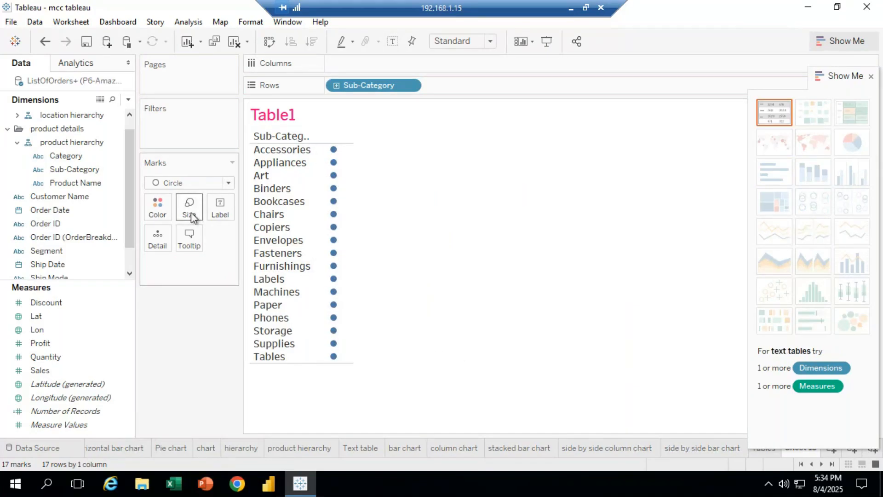
pyautogui.click(191, 217)
pyautogui.click(219, 240)
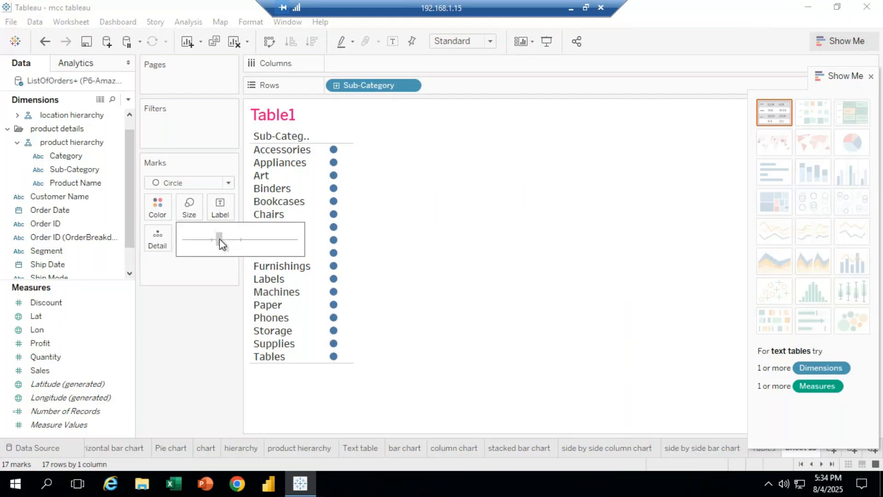
pyautogui.click(206, 351)
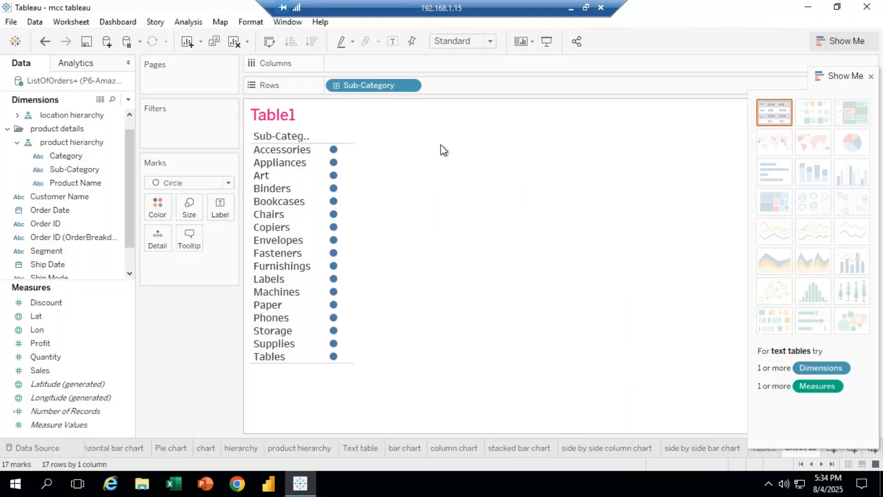
# Remove Sub-Category from Rows, add it back to Rows, then remove it again
pyautogui.moveTo(360, 81); pyautogui.dragTo(197, 356)
pyautogui.click(127, 329)
pyautogui.click(104, 175)
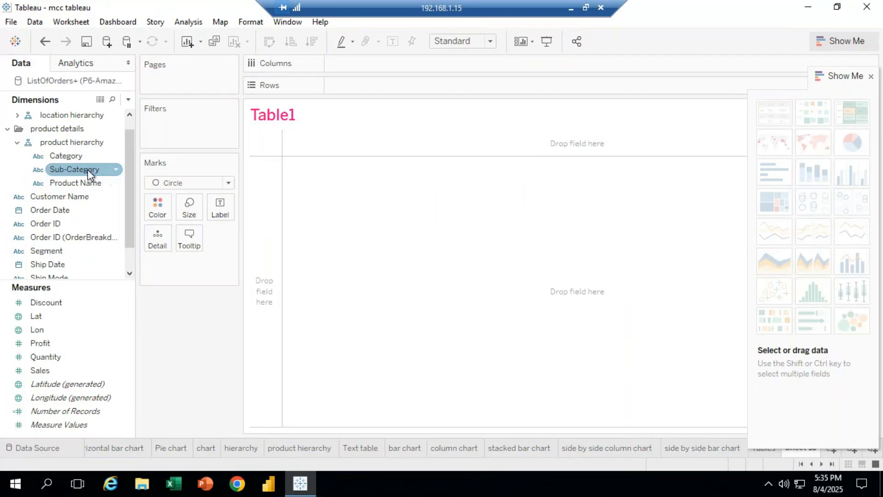
pyautogui.moveTo(88, 169); pyautogui.dragTo(372, 92)
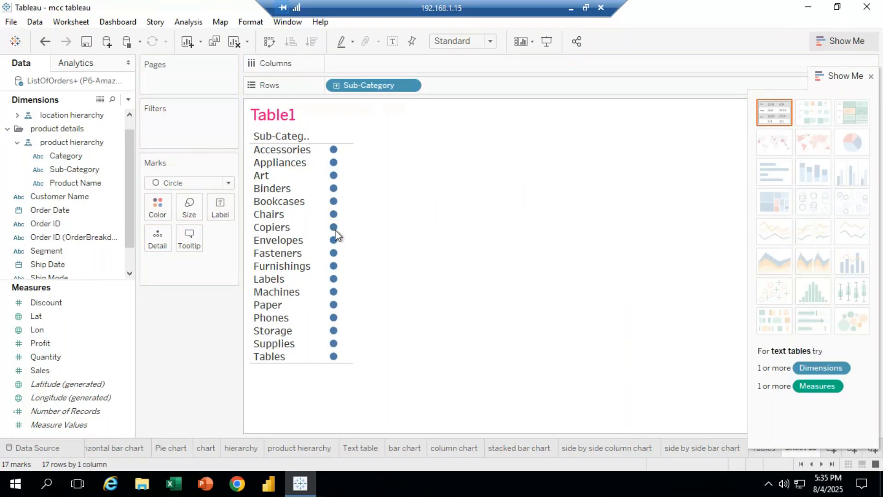
pyautogui.click(411, 86)
pyautogui.click(368, 306)
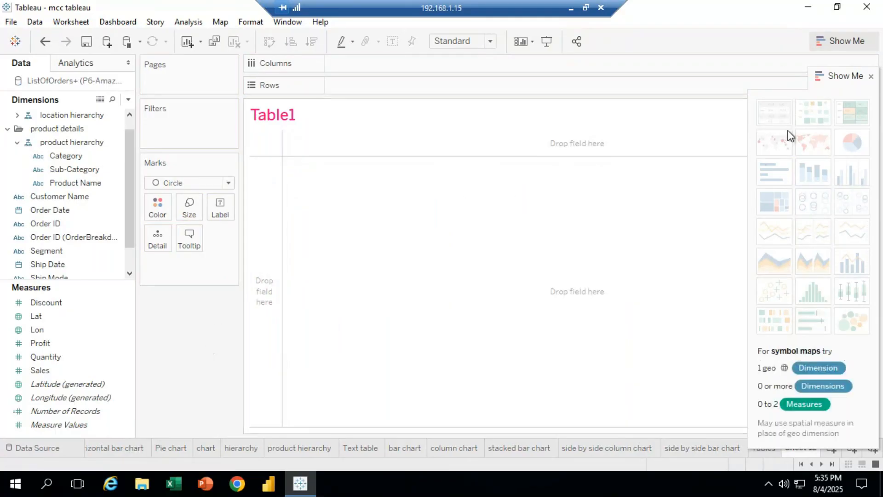
# Add Sub-Category to Rows, remove it again, move the Show Me pane, then re-add Sub-Category and clear the sheet
pyautogui.click(38, 329)
pyautogui.click(55, 357)
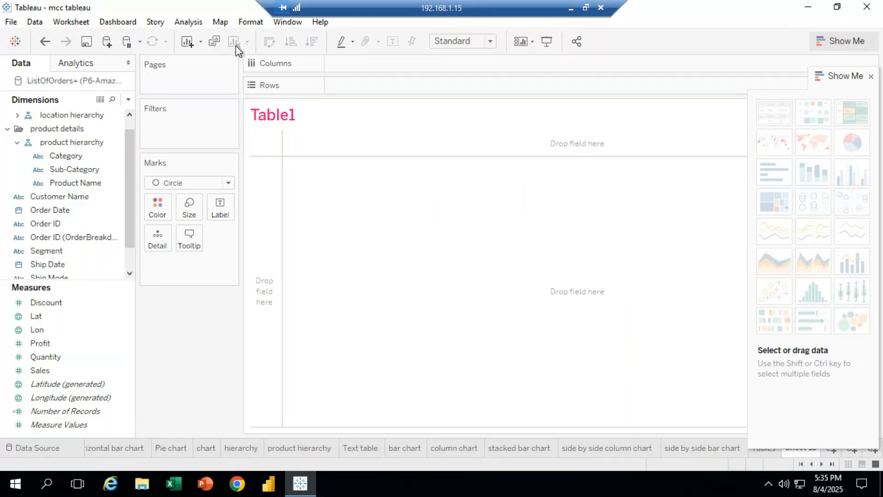
pyautogui.moveTo(77, 171); pyautogui.dragTo(357, 95)
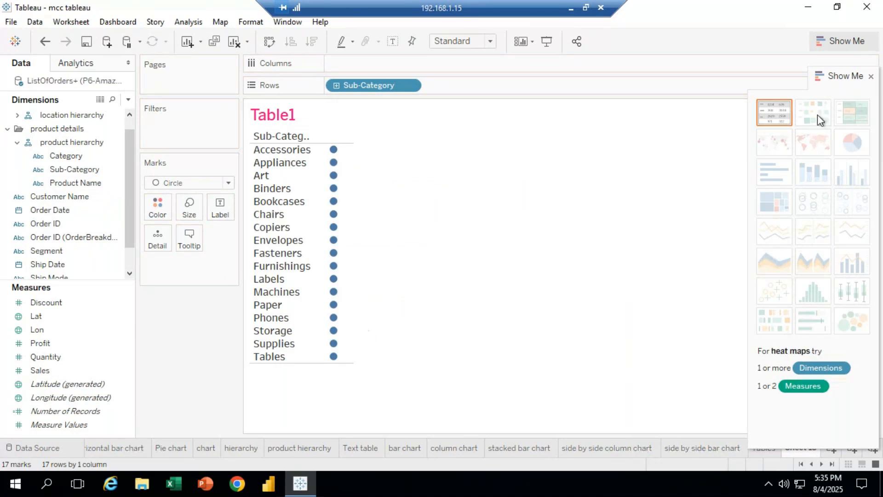
pyautogui.moveTo(370, 85); pyautogui.dragTo(272, 382)
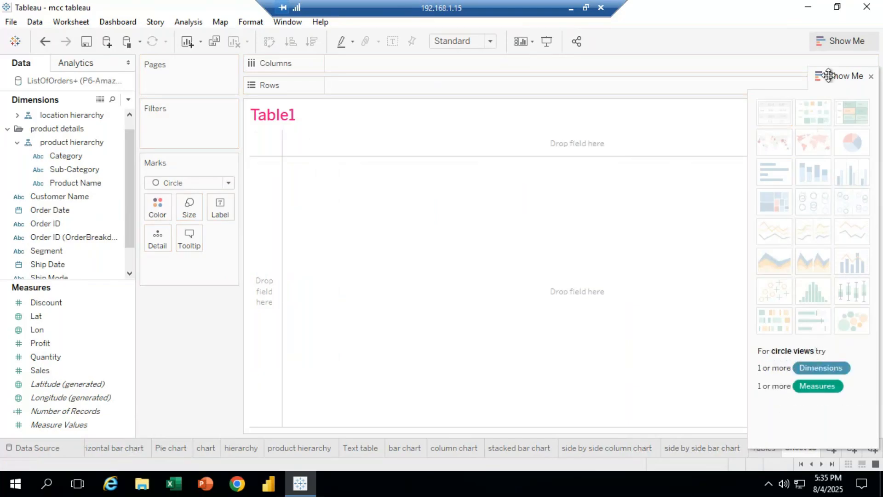
pyautogui.moveTo(832, 73); pyautogui.dragTo(209, 368)
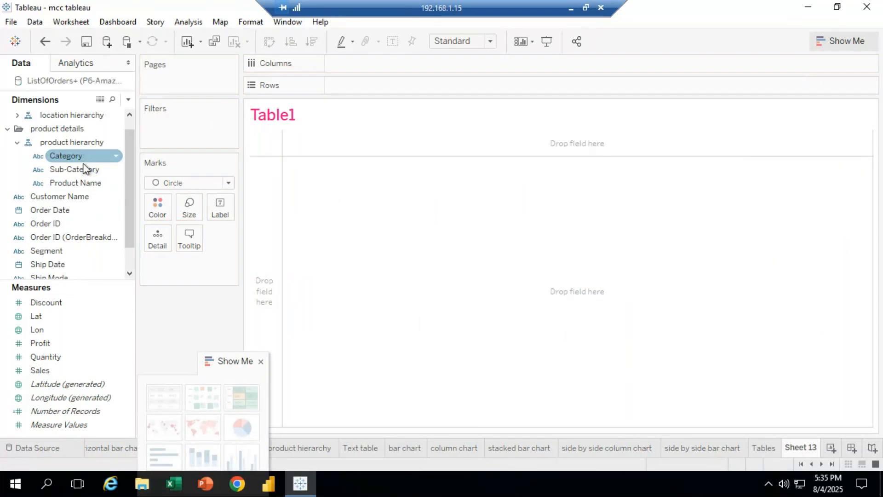
pyautogui.moveTo(89, 171); pyautogui.dragTo(367, 86)
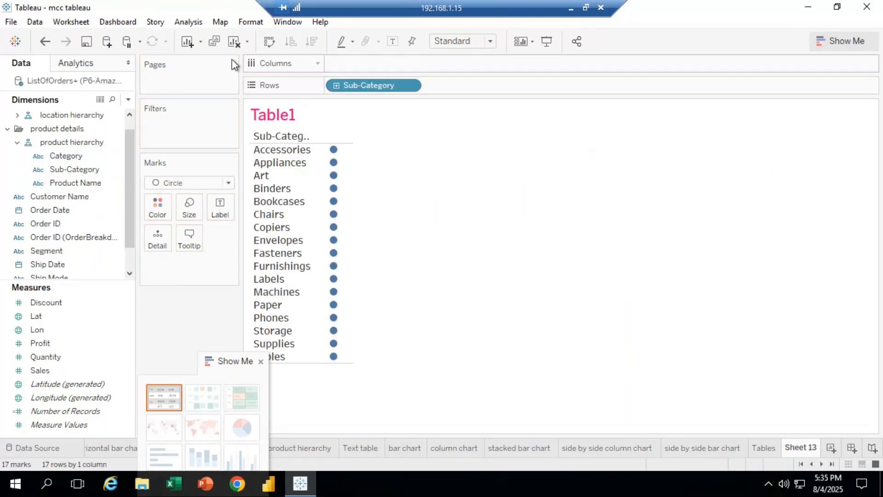
pyautogui.click(234, 45)
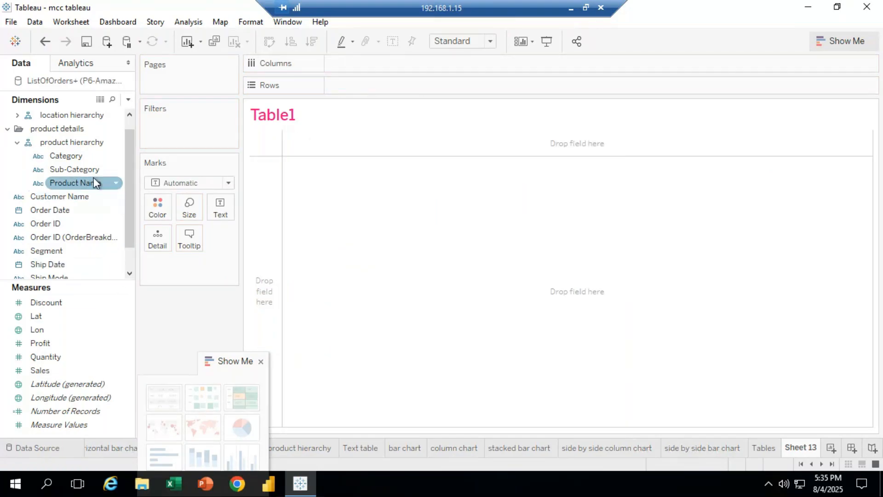
# Add Sub-Category to Rows and put Sales on the marks' text
pyautogui.moveTo(89, 170); pyautogui.dragTo(385, 85)
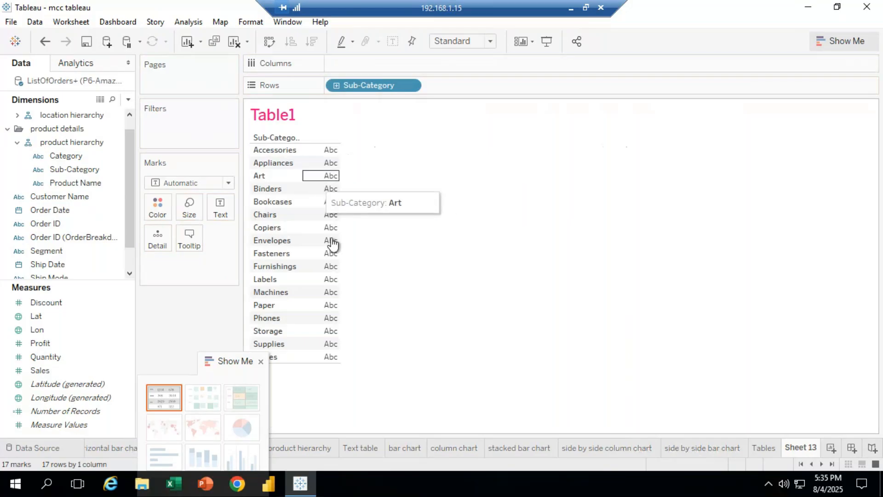
pyautogui.moveTo(45, 370); pyautogui.dragTo(226, 209)
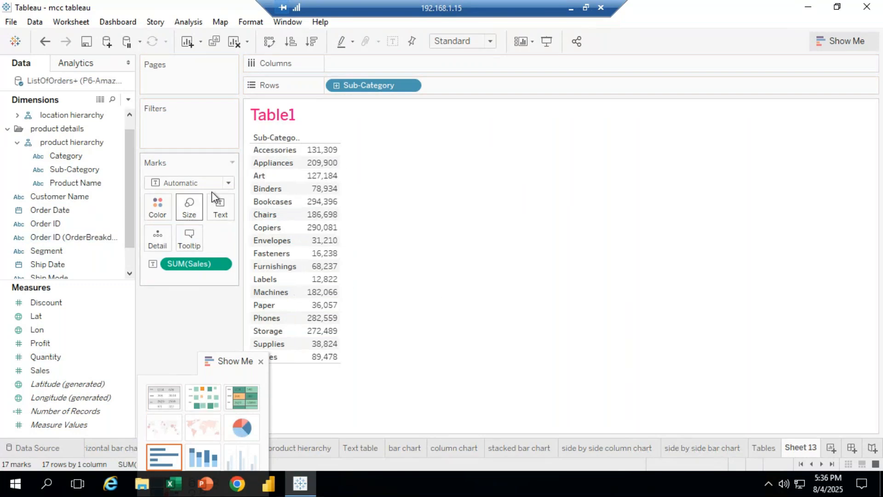
# Change the mark type to Square and remove SUM(Sales) from the marks
pyautogui.click(227, 183)
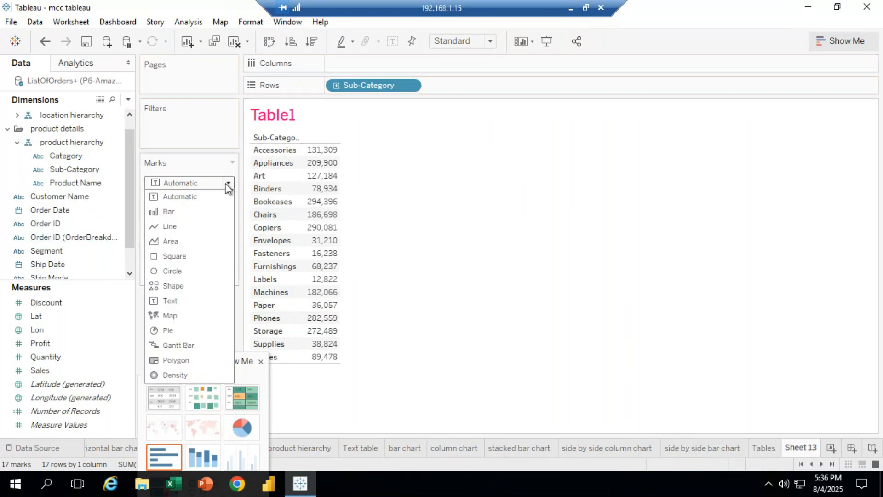
pyautogui.click(174, 255)
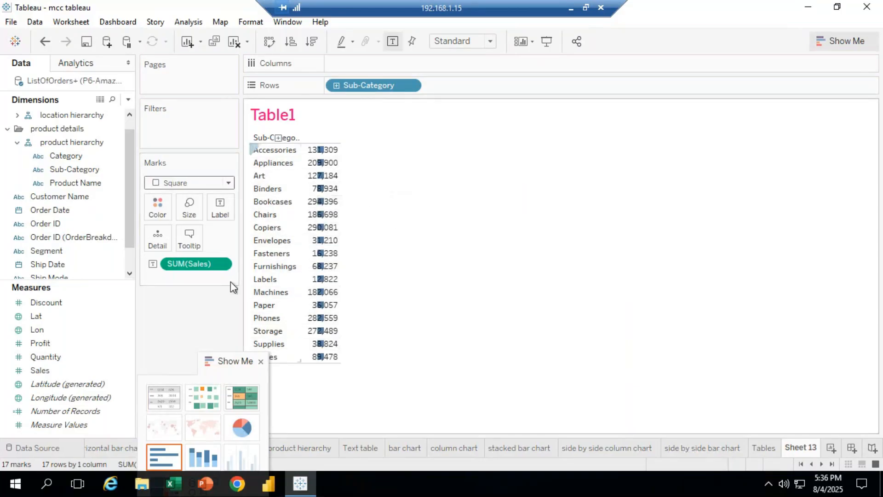
pyautogui.click(218, 265)
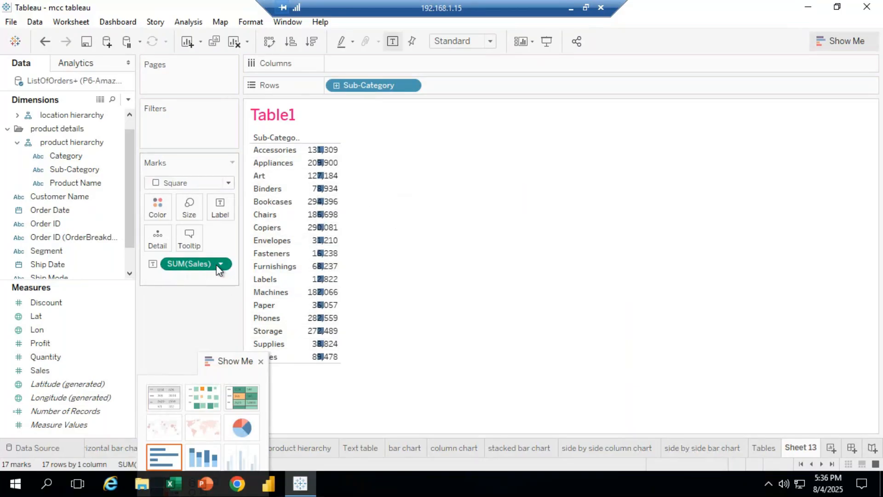
pyautogui.click(211, 480)
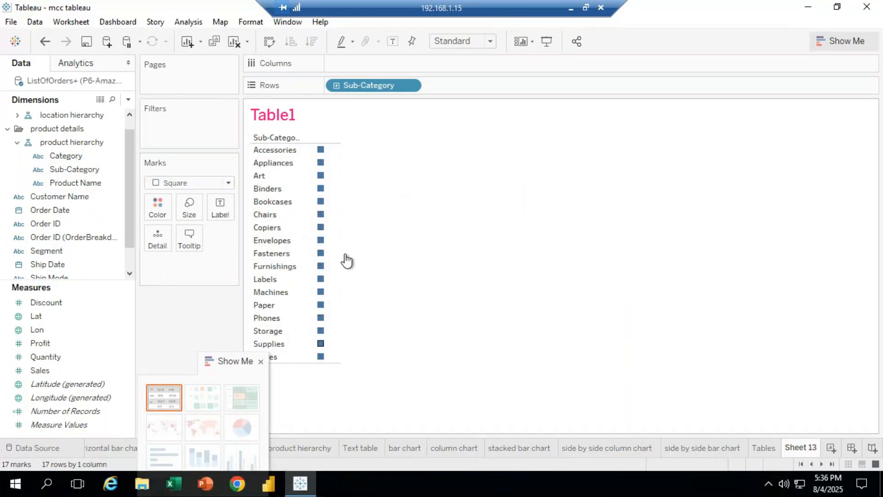
# Dock the Show Me pane back on the side and enlarge the square marks with the size slider
pyautogui.moveTo(763, 253); pyautogui.dragTo(861, 69)
pyautogui.click(189, 208)
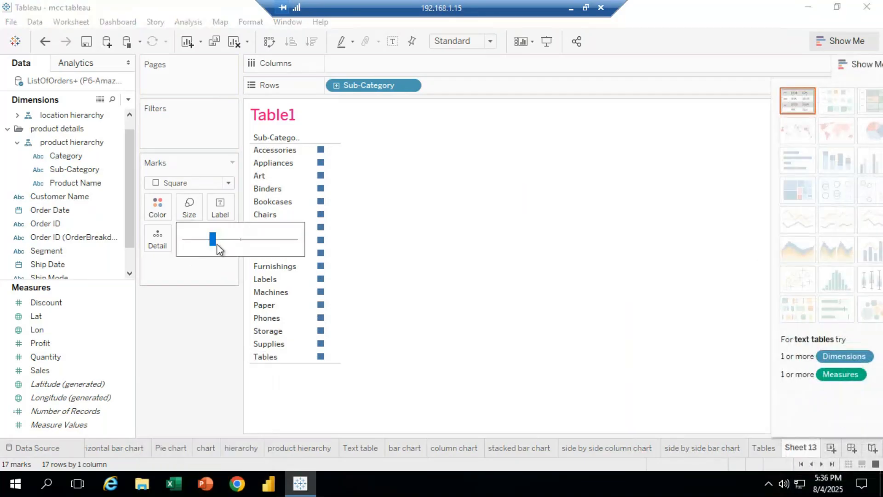
pyautogui.click(220, 238)
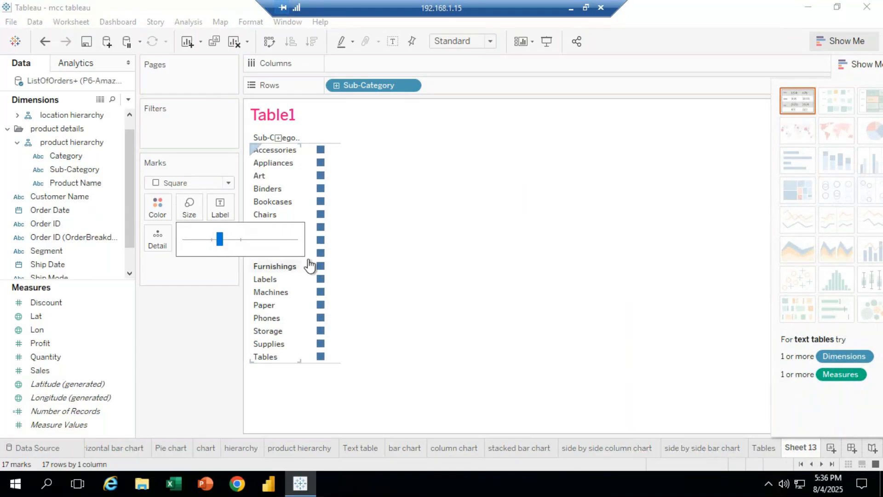
pyautogui.moveTo(221, 241); pyautogui.dragTo(221, 241)
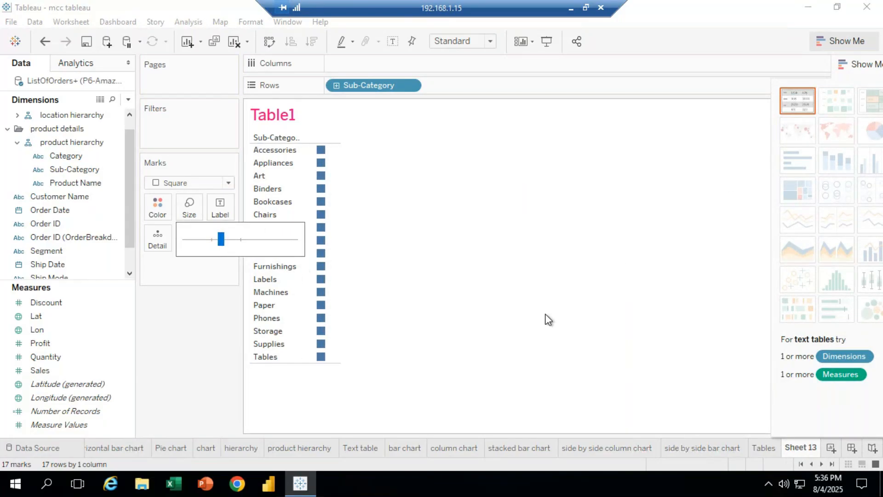
pyautogui.click(495, 311)
# Add Sales to Columns to plot the square marks along a Sales axis
pyautogui.click(321, 214)
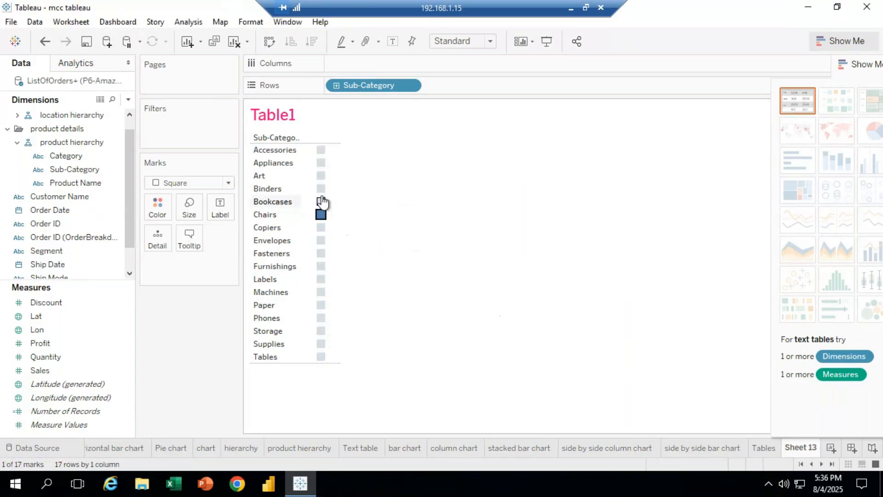
pyautogui.click(478, 258)
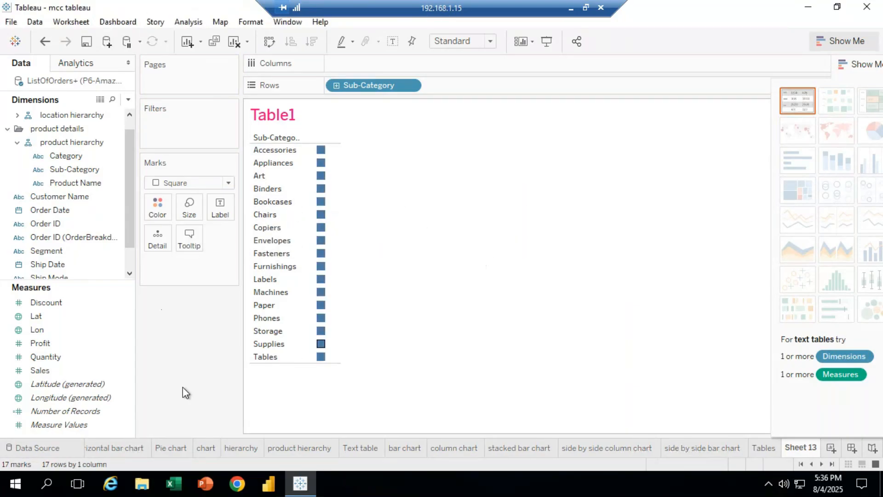
pyautogui.moveTo(42, 370); pyautogui.dragTo(356, 69)
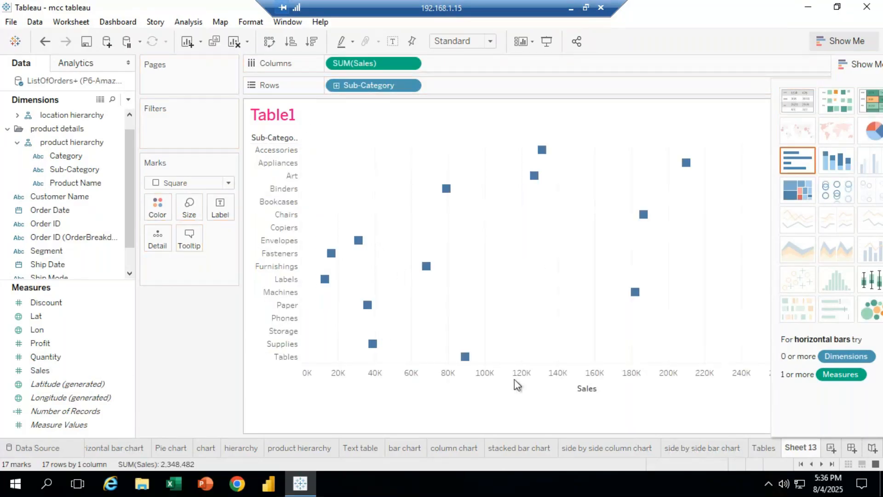
# Apply the highlight table from Show Me and reposition the Show Me pane
pyautogui.click(858, 63)
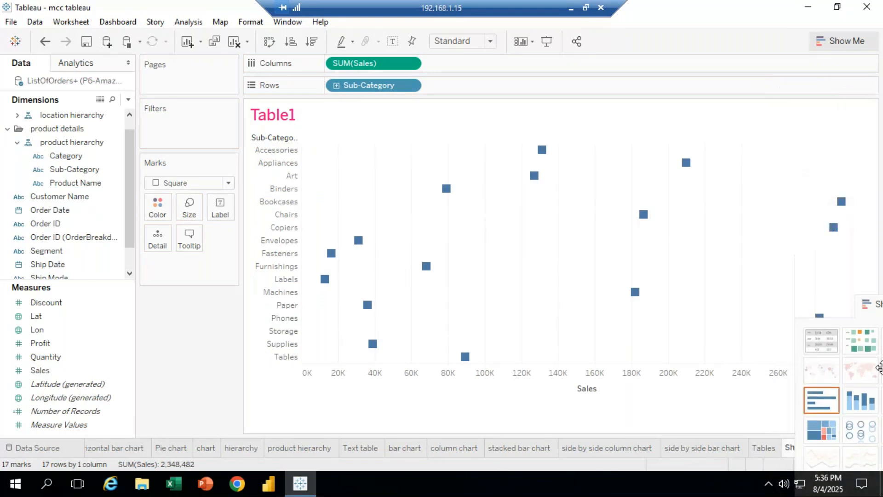
pyautogui.click(877, 373)
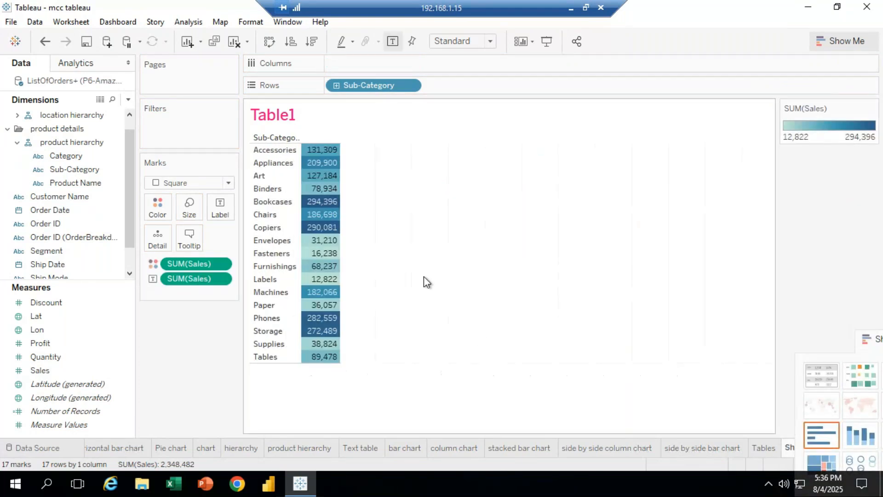
pyautogui.moveTo(866, 340); pyautogui.dragTo(792, 89)
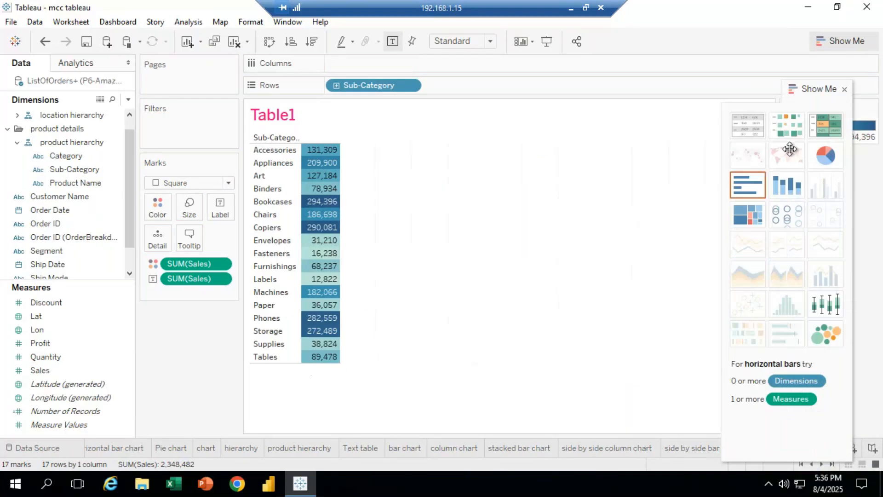
# Switch between the heat map and highlight table in Show Me, ending on the heat map
pyautogui.click(797, 123)
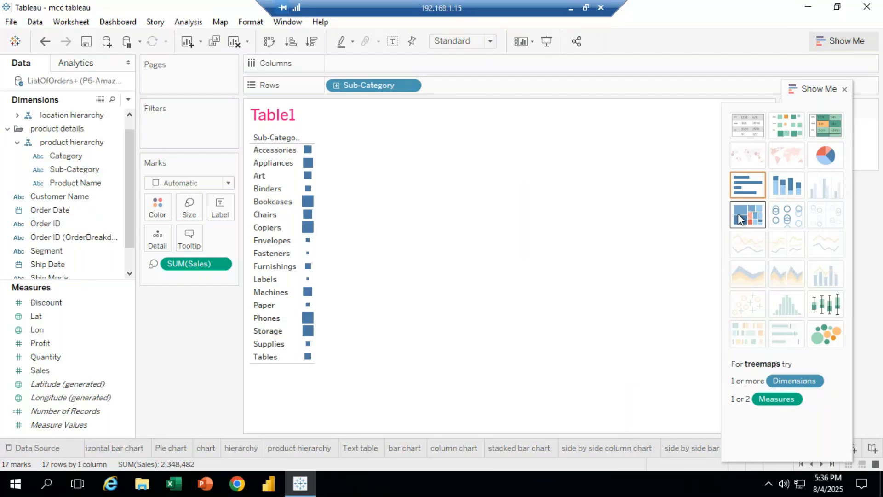
pyautogui.click(824, 128)
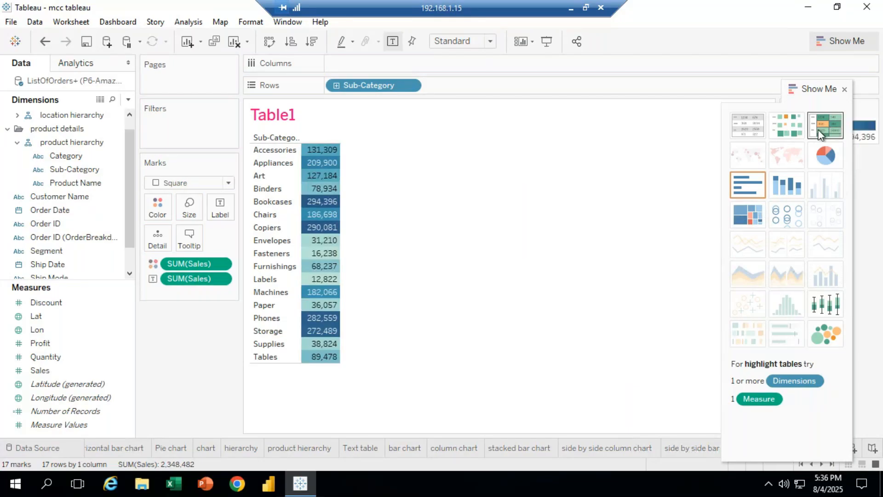
pyautogui.click(789, 130)
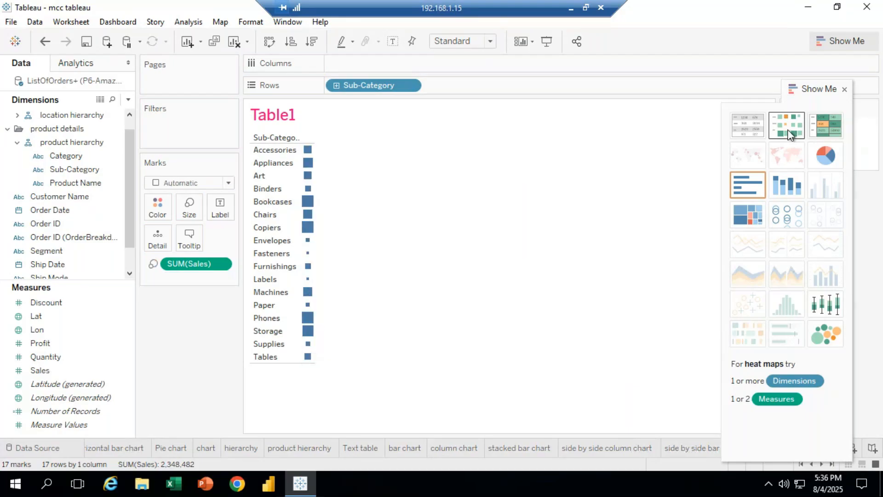
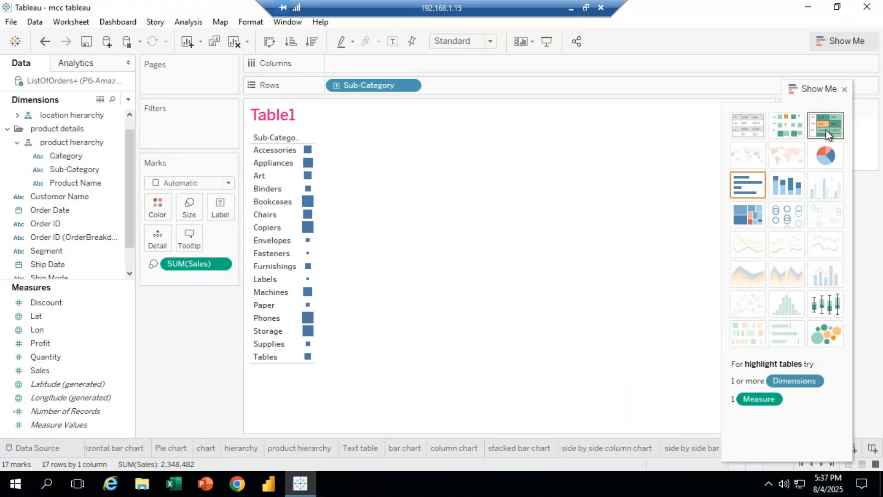
# Switch the view between highlight table, heat map and text table in Show Me, ending on the heat map
pyautogui.click(823, 128)
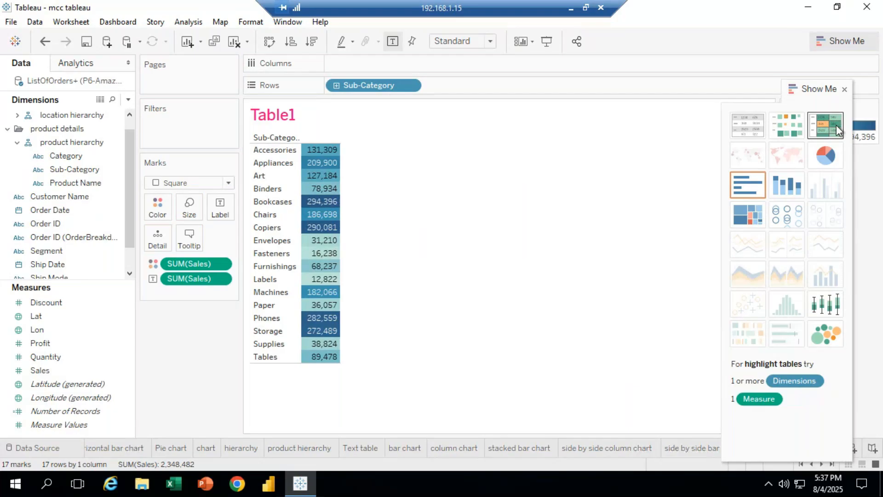
pyautogui.click(785, 126)
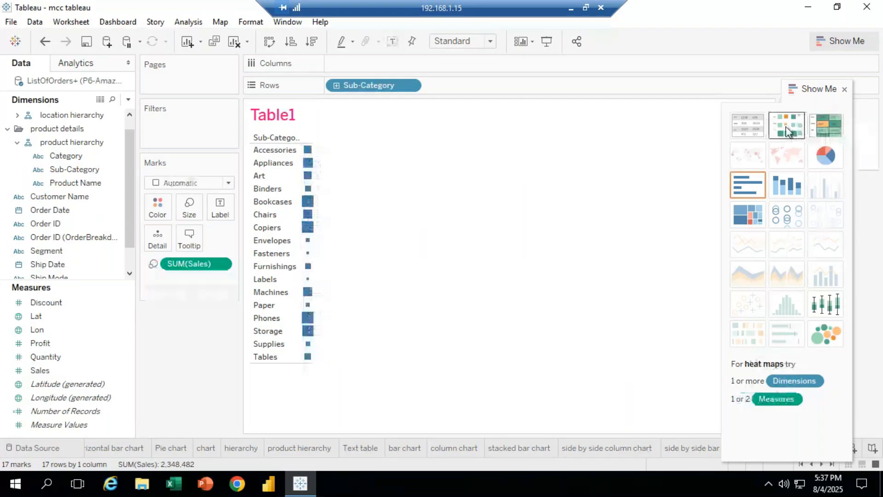
pyautogui.click(748, 130)
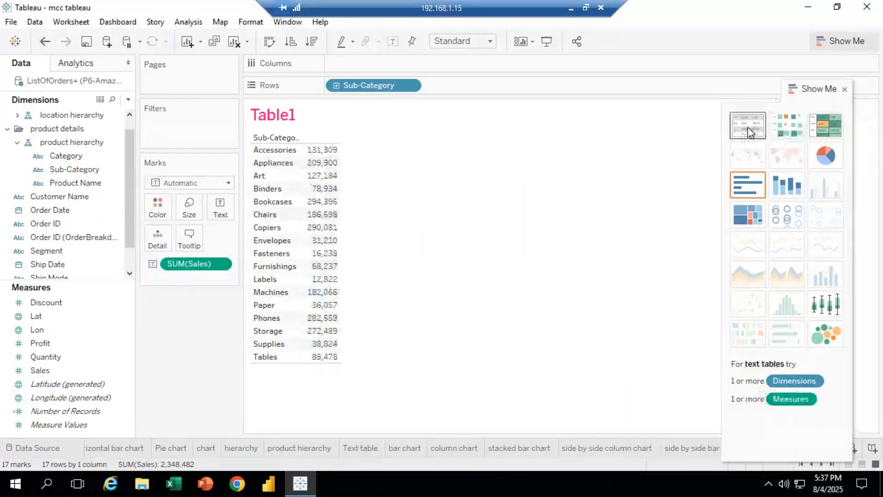
pyautogui.click(790, 128)
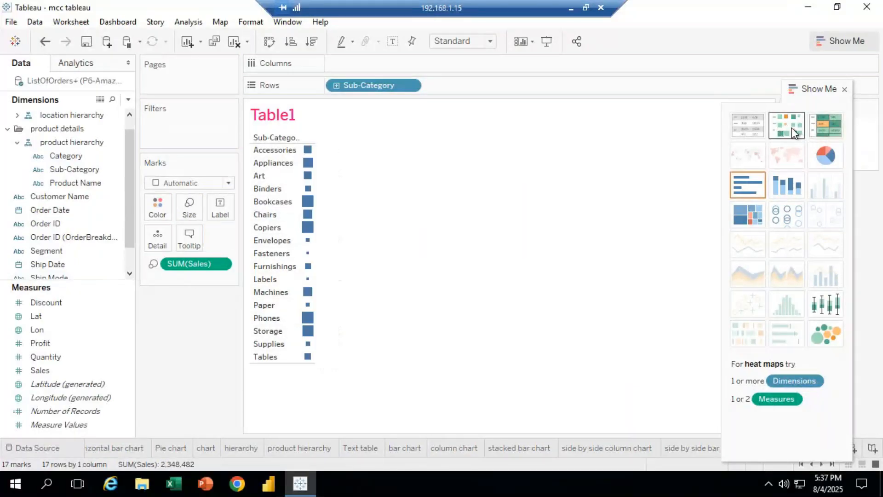
# Color the heat map's square marks orange
pyautogui.click(184, 205)
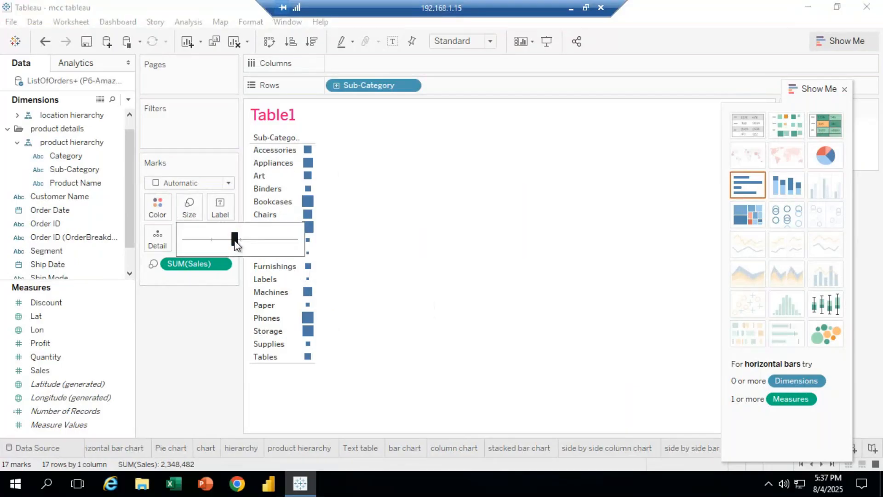
pyautogui.click(218, 338)
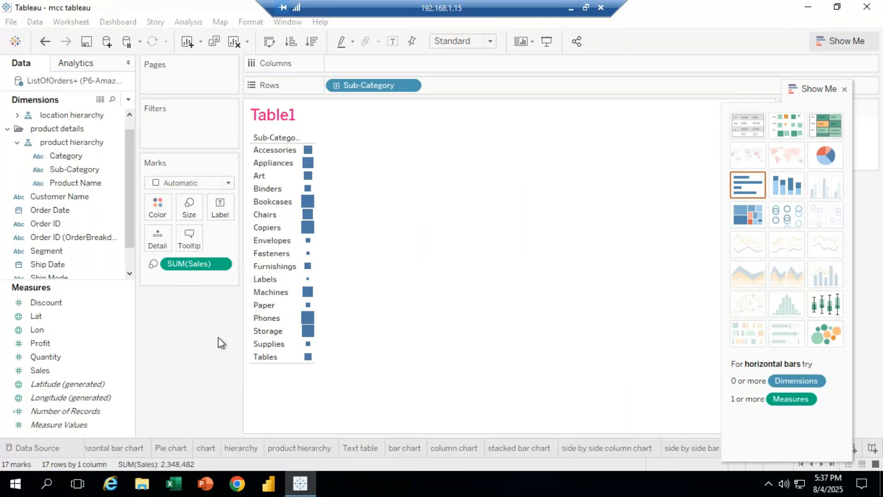
pyautogui.click(158, 208)
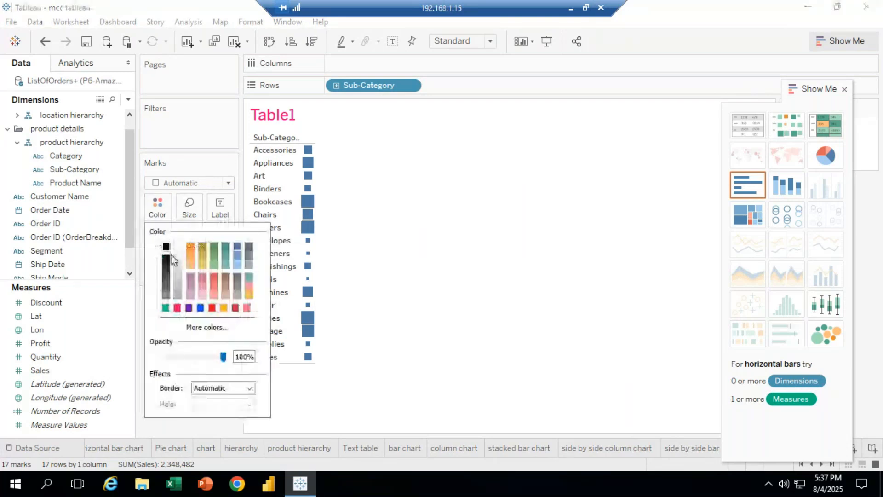
pyautogui.click(224, 307)
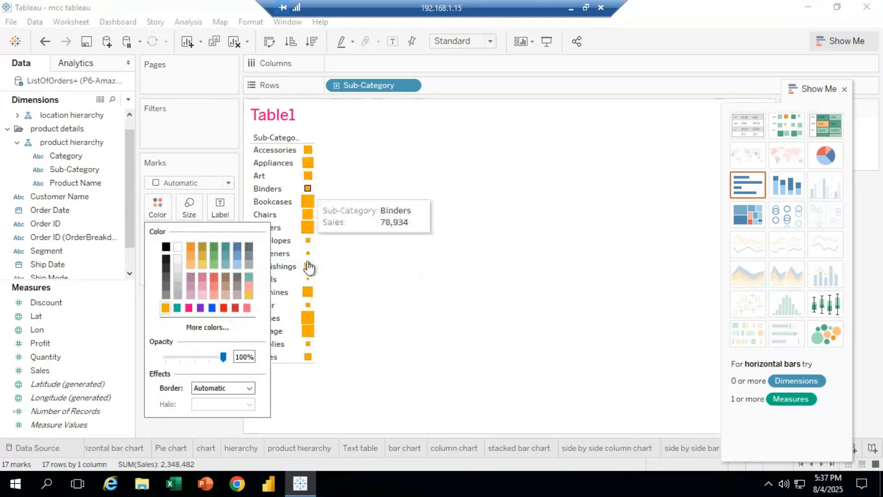
pyautogui.click(322, 276)
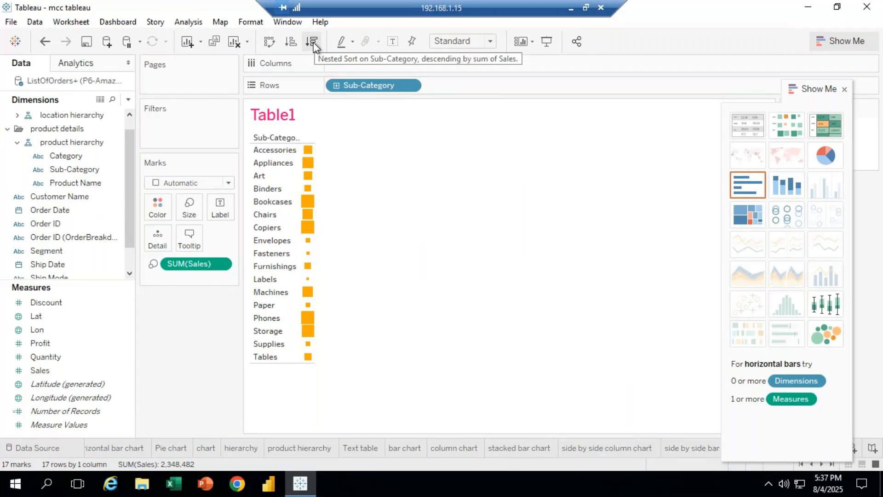
# Drag the Show Me pane to float over the data pane
pyautogui.moveTo(808, 89); pyautogui.dragTo(874, 106)
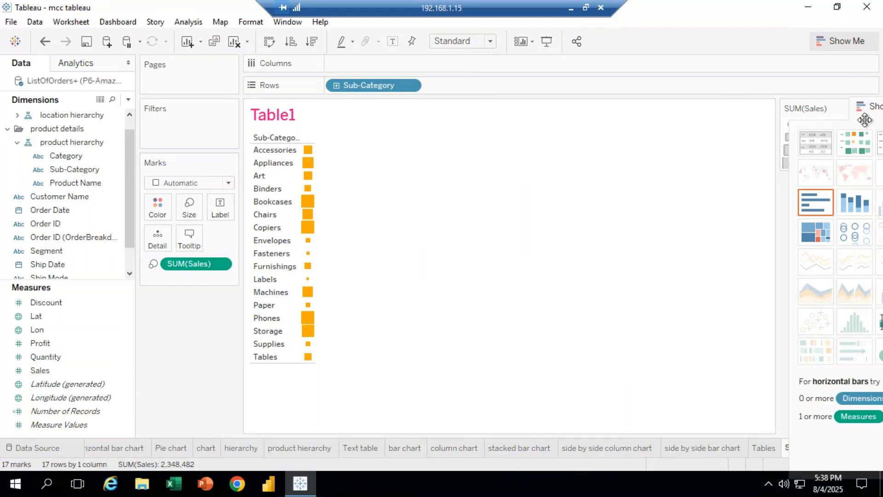
pyautogui.moveTo(858, 126); pyautogui.dragTo(61, 172)
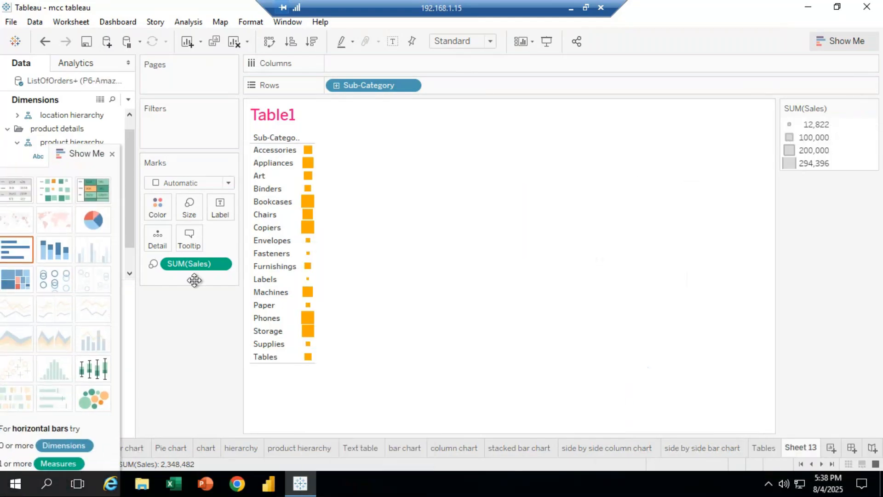
# Rename the sheet as "heat map chartt"
pyautogui.rightClick(804, 448)
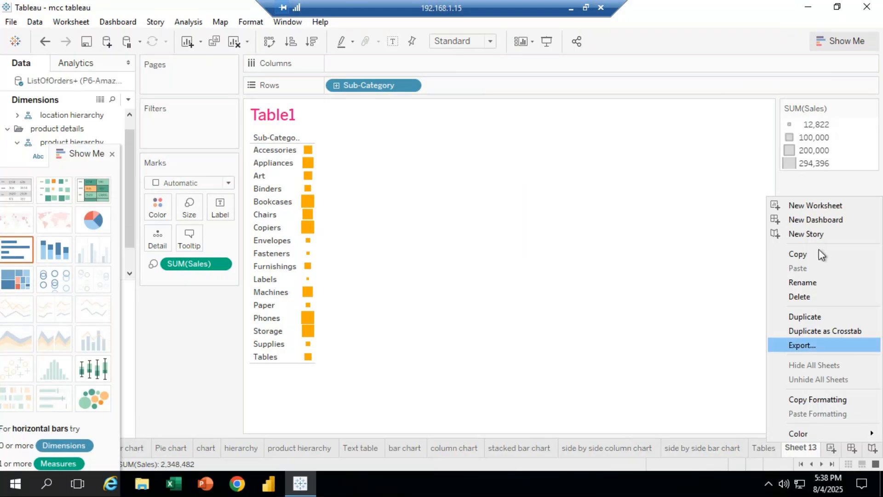
pyautogui.click(818, 283)
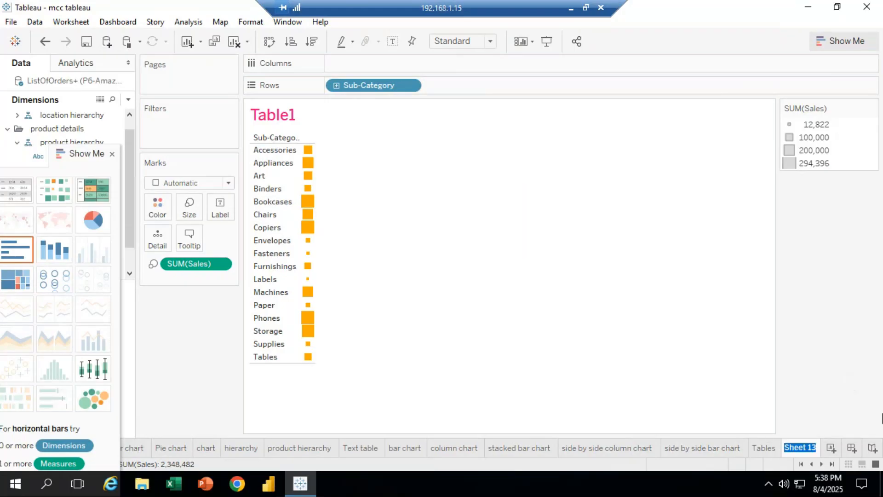
pyautogui.press('BackSpace')
pyautogui.write('heat map ')
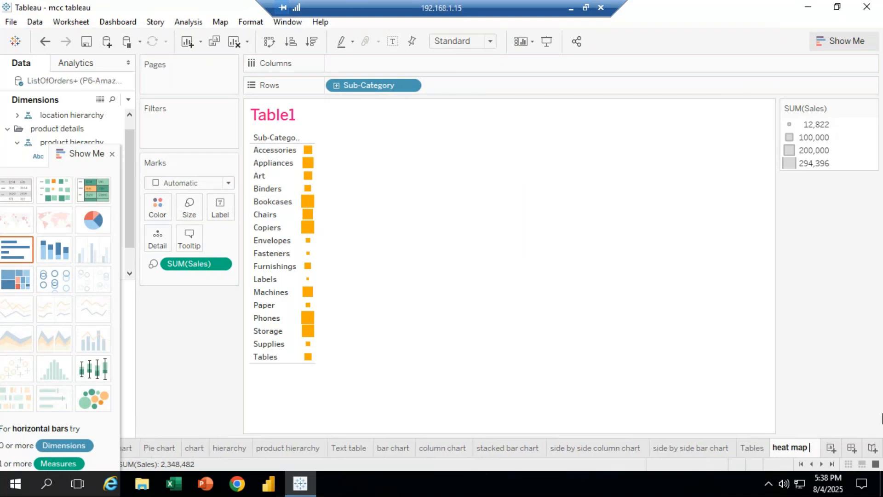
pyautogui.write('charrt')
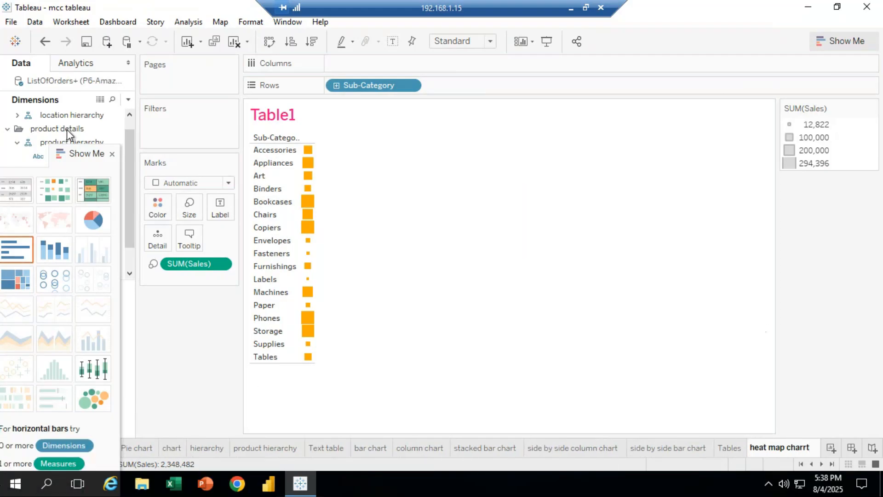
# Move the Show Me pane back to the right side of the window
pyautogui.click(103, 160)
pyautogui.moveTo(103, 160); pyautogui.dragTo(879, 50)
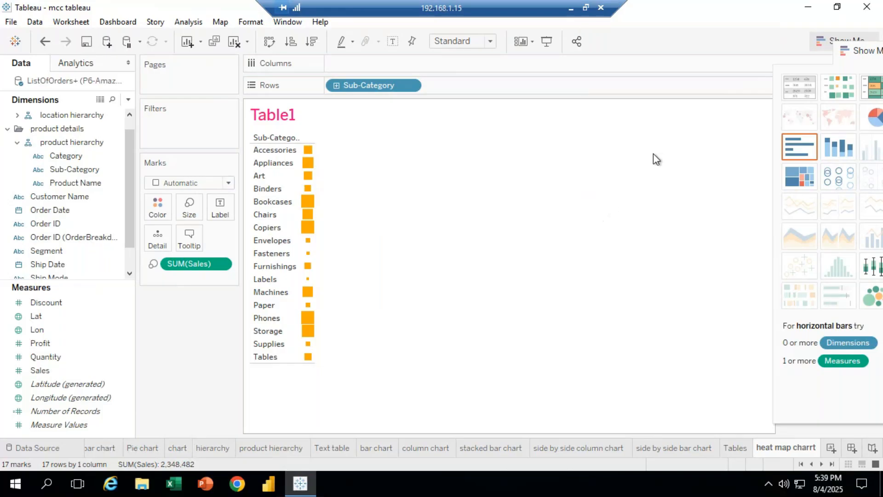
# Switch to the meeting window to check the chat, then return to the Tableau remote desktop
pyautogui.click(570, 8)
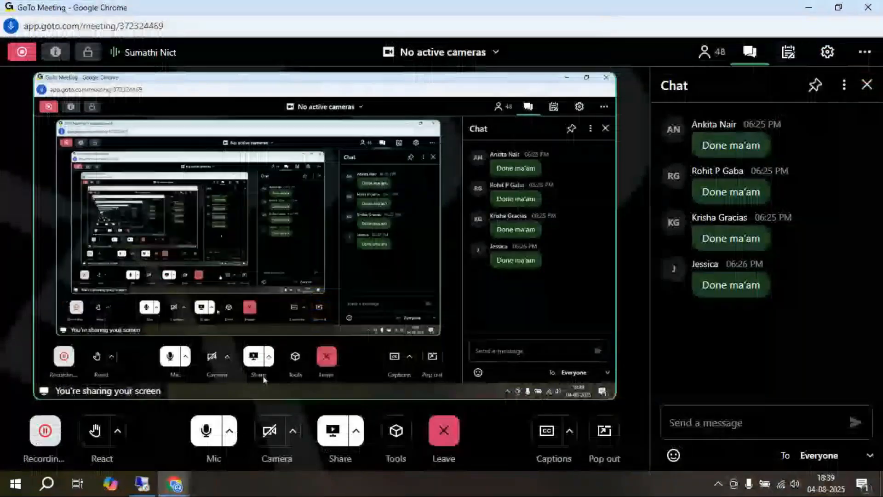
pyautogui.moveTo(143, 483)
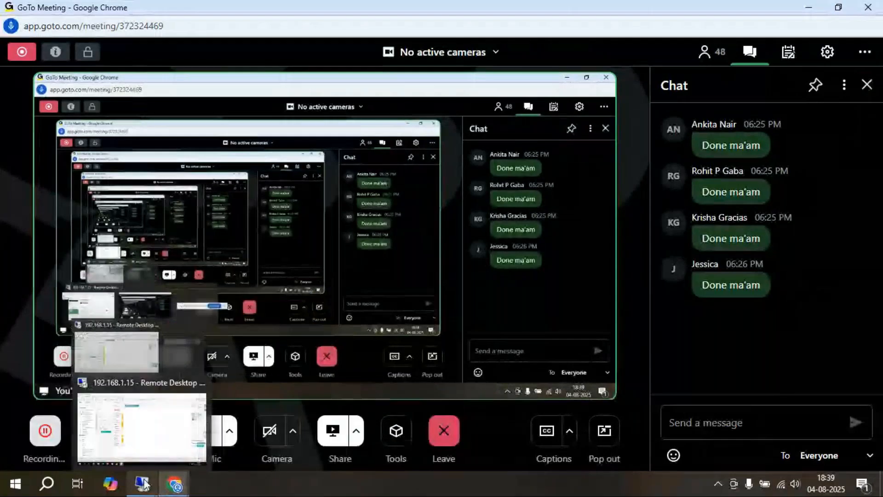
pyautogui.click(143, 483)
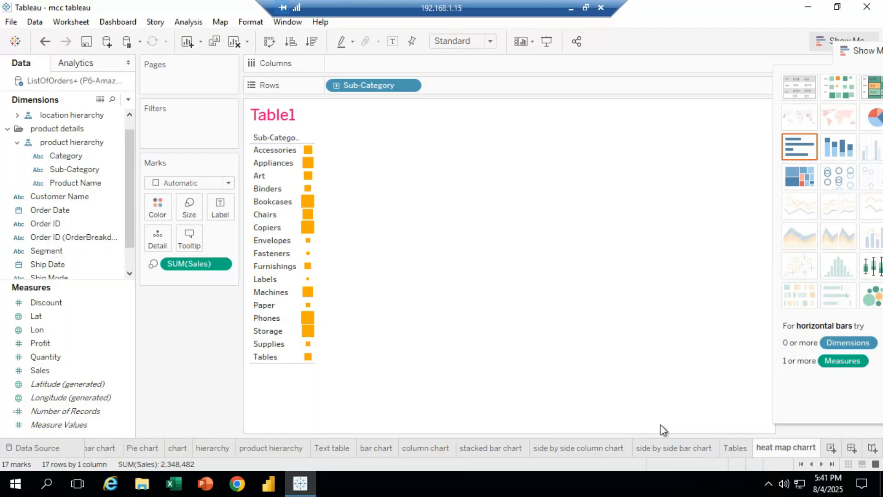
pyautogui.click(567, 8)
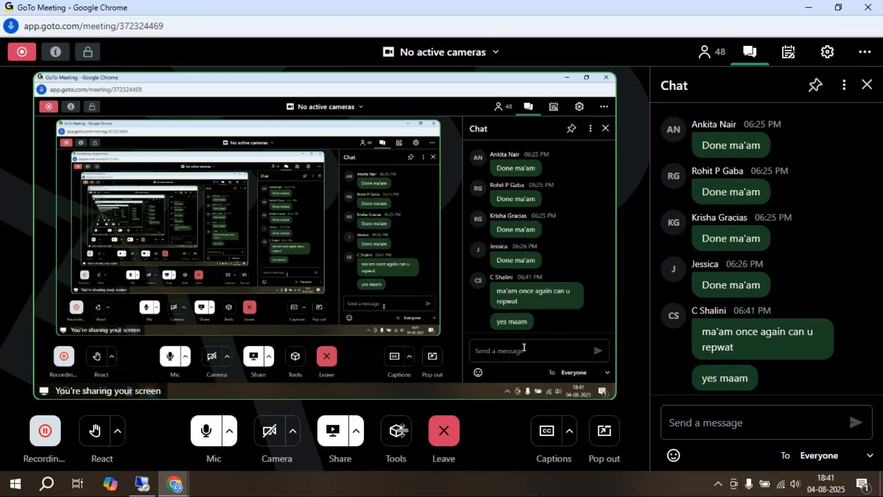
pyautogui.click(142, 483)
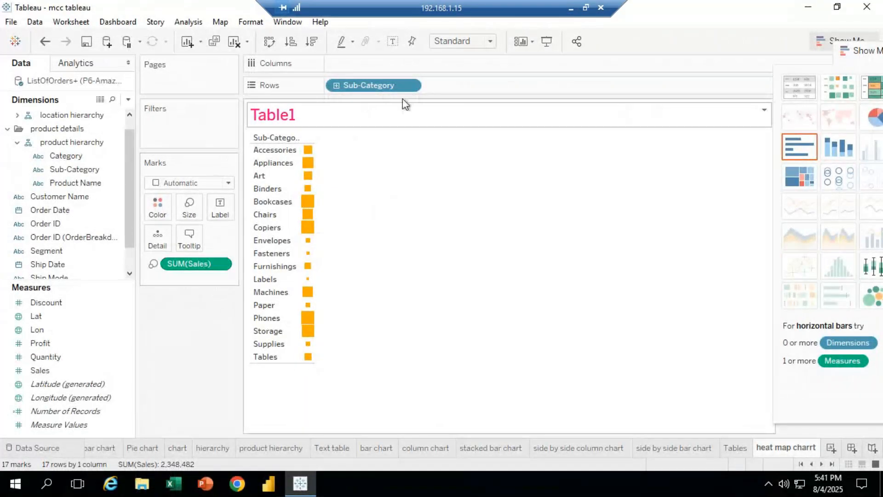
# Remove Sub-Category from Rows and SUM(Sales) from the marks to empty the view
pyautogui.click(414, 85)
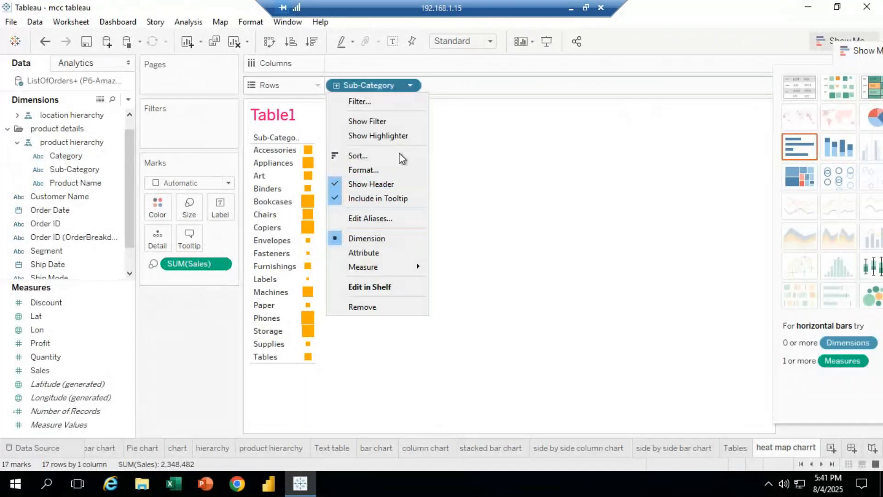
pyautogui.click(382, 310)
pyautogui.click(220, 263)
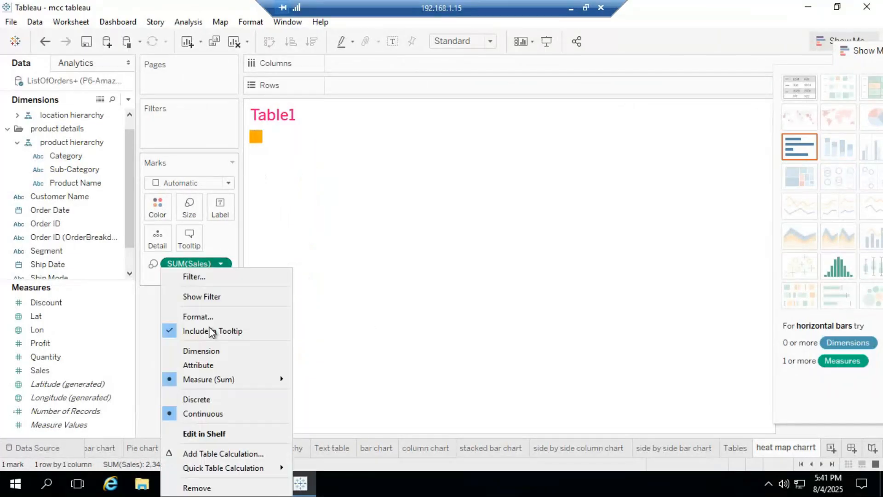
pyautogui.click(215, 486)
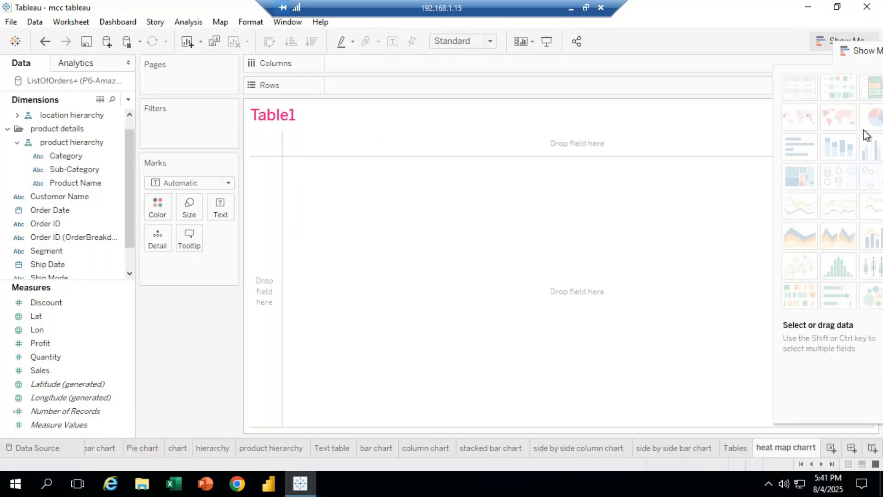
# Add Sub-Category to Rows
pyautogui.moveTo(836, 105)
pyautogui.click(69, 343)
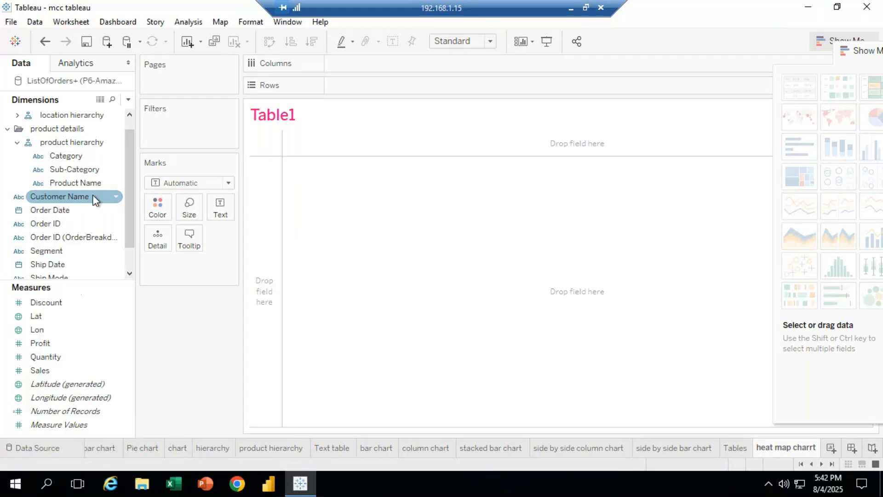
pyautogui.moveTo(87, 169); pyautogui.dragTo(380, 89)
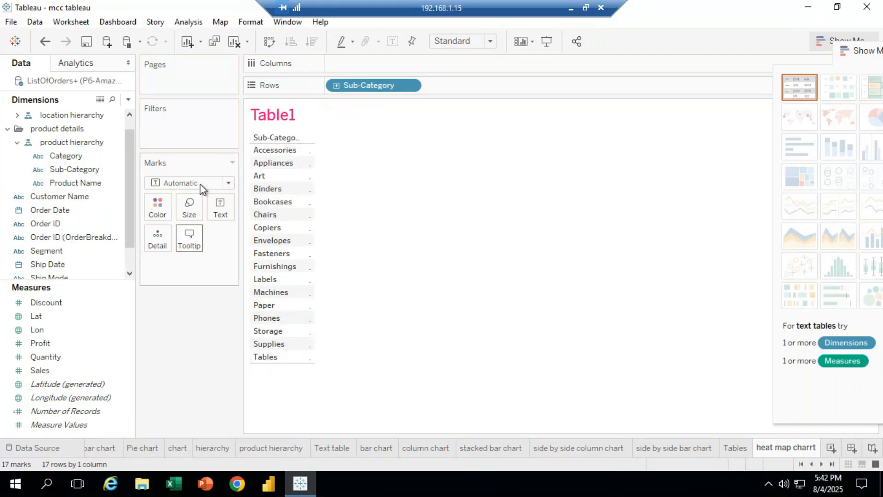
# Set the worksheet's default font size to 12 and close the font formatting pane
pyautogui.click(256, 23)
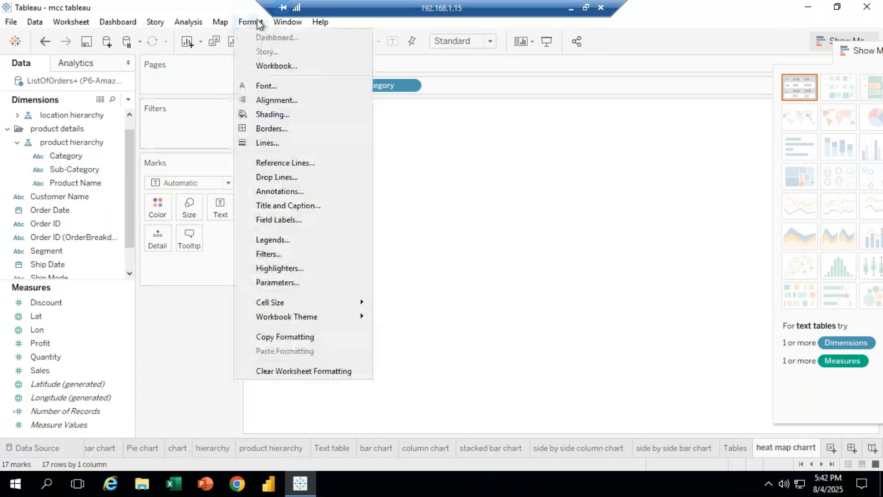
pyautogui.click(269, 86)
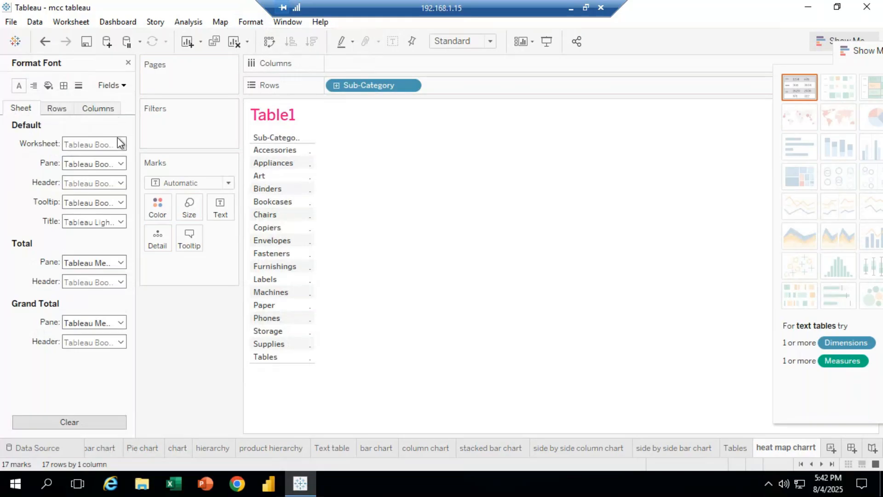
pyautogui.click(120, 145)
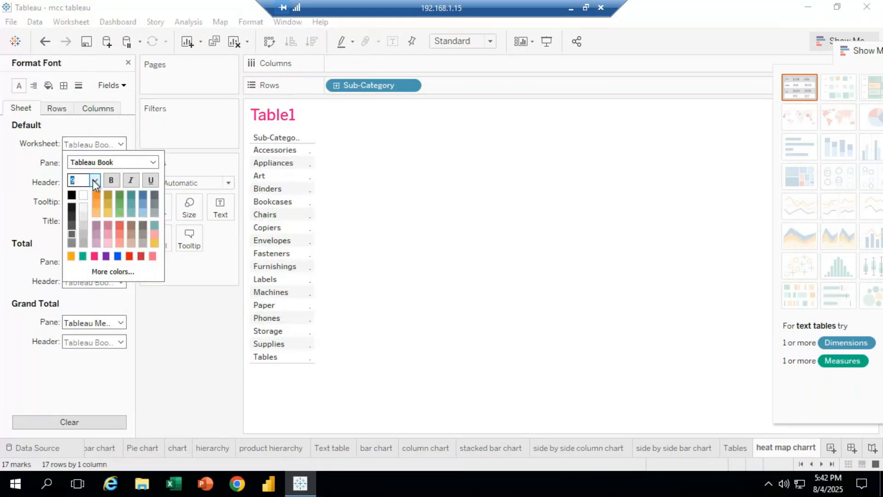
pyautogui.click(95, 180)
pyautogui.click(76, 229)
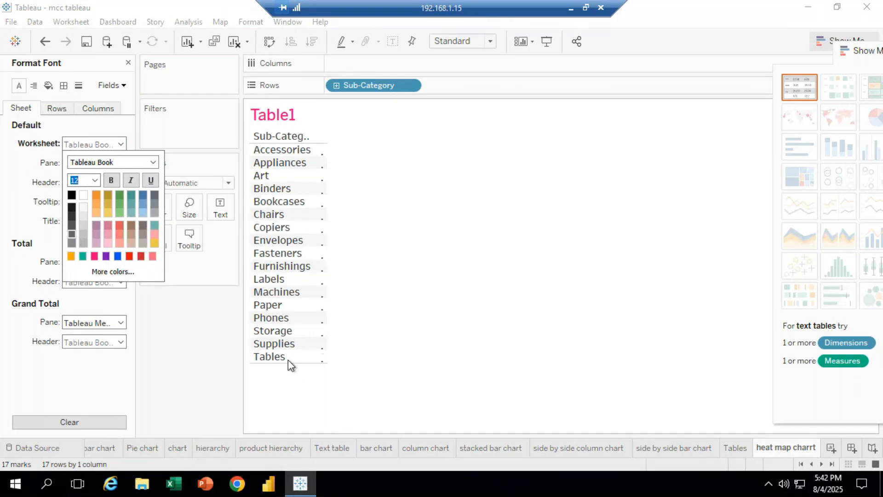
pyautogui.moveTo(294, 363); pyautogui.dragTo(299, 414)
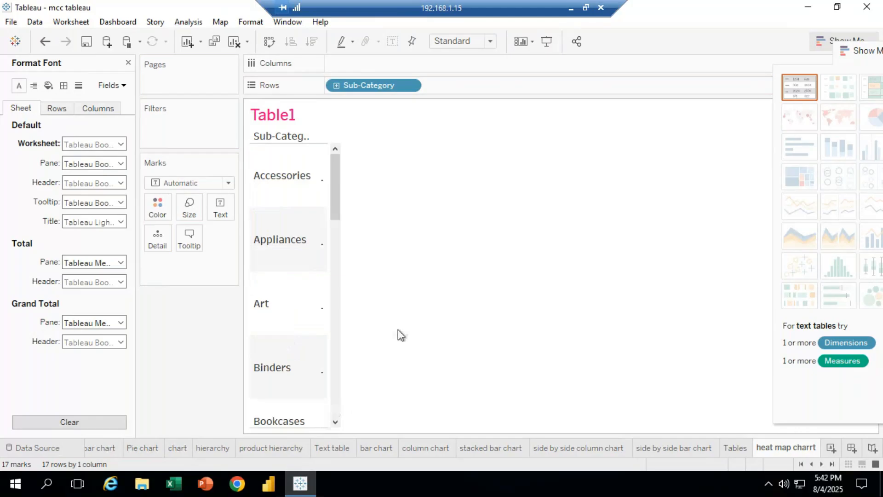
pyautogui.hotkey('ctrl', 'z')
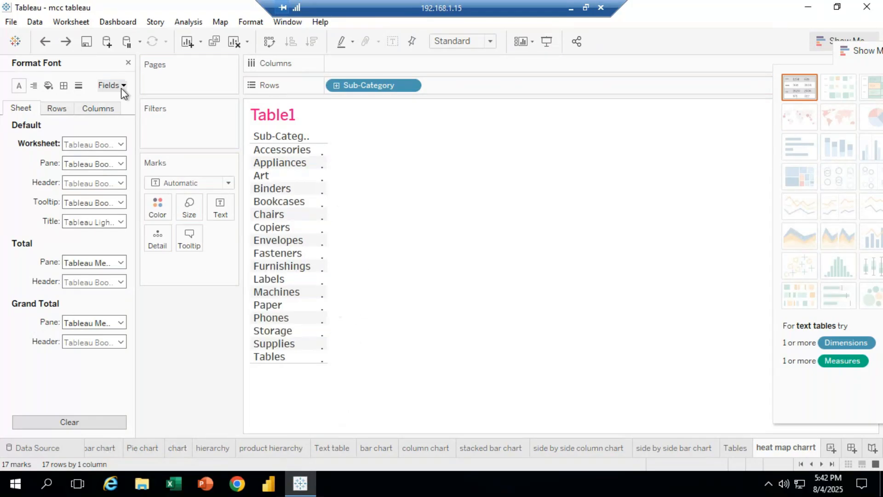
pyautogui.click(129, 63)
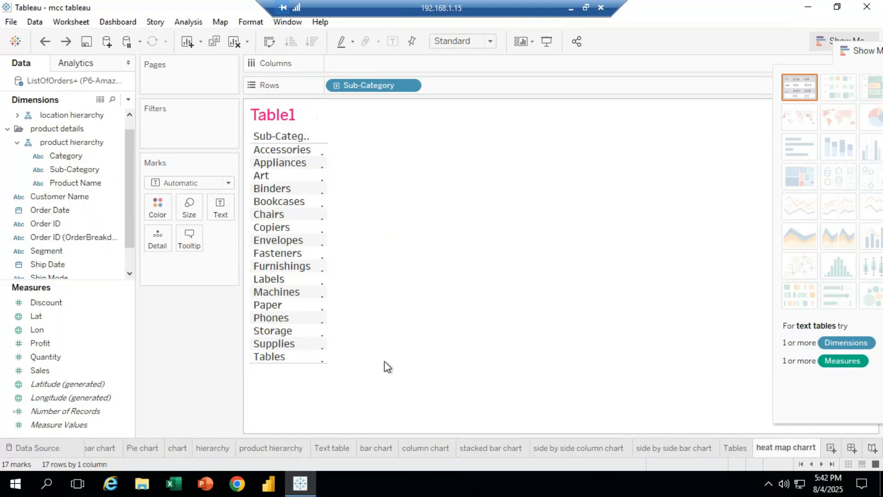
# Clear the sheet and place Sub-Category on Rows again
pyautogui.click(79, 370)
pyautogui.moveTo(54, 372)
pyautogui.mouseDown()
pyautogui.moveTo(123, 266)
pyautogui.moveTo(40, 362)
pyautogui.mouseUp()
pyautogui.click(234, 42)
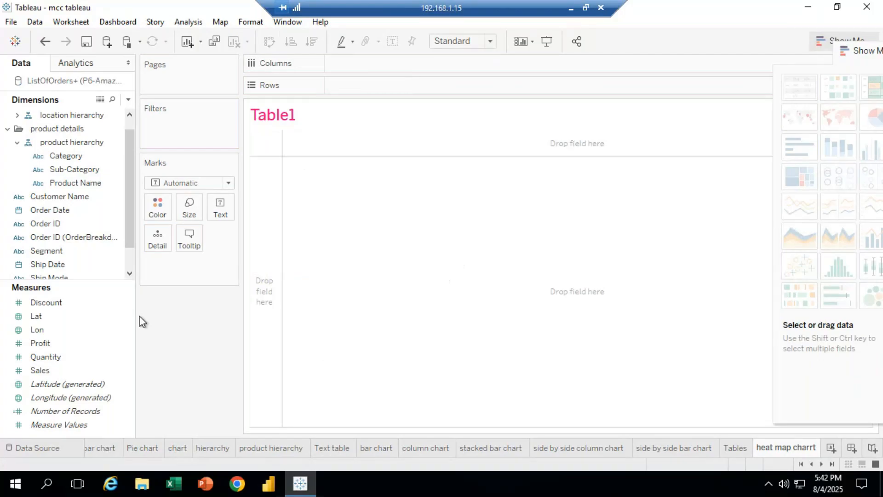
pyautogui.moveTo(86, 174); pyautogui.dragTo(365, 87)
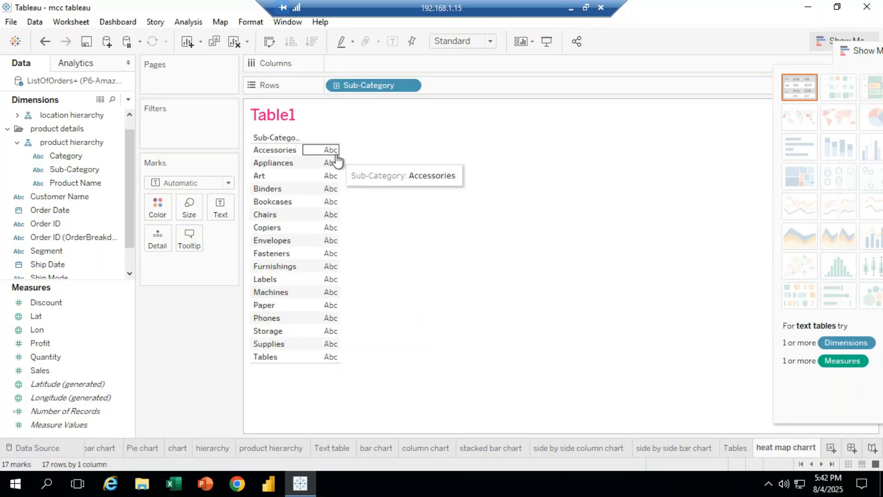
# Add Sales to the Sub-Category view as text values
pyautogui.click(61, 318)
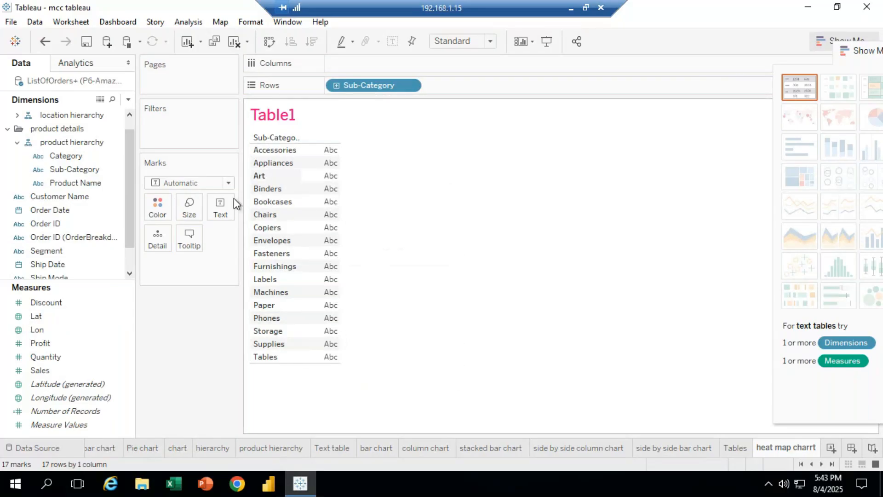
pyautogui.moveTo(35, 372); pyautogui.dragTo(329, 219)
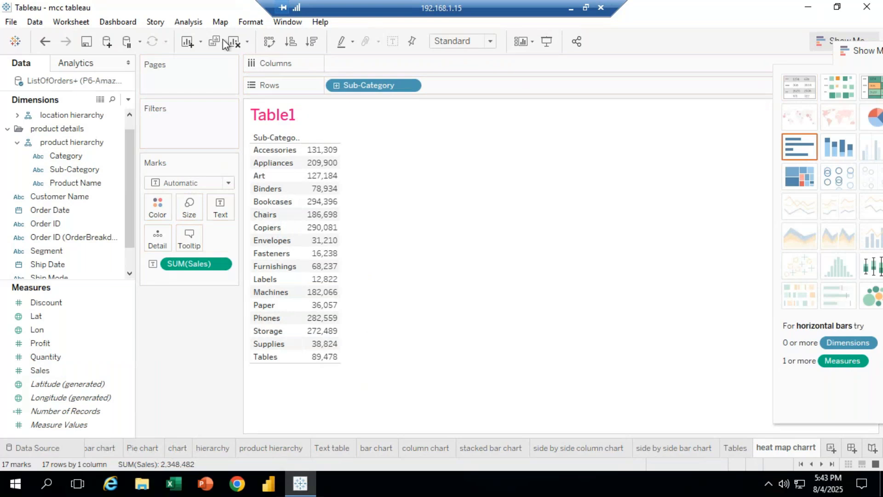
# Set the worksheet's default font size to 11 through the font formatting options
pyautogui.click(250, 22)
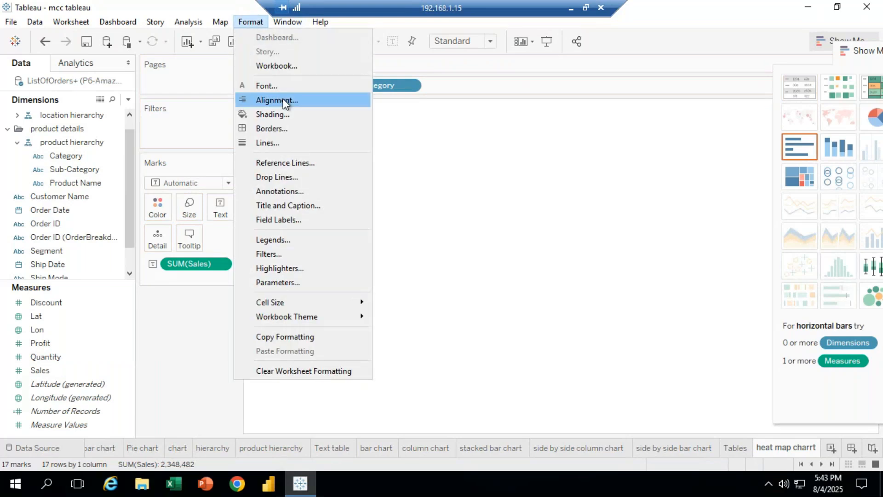
pyautogui.click(270, 86)
pyautogui.click(120, 183)
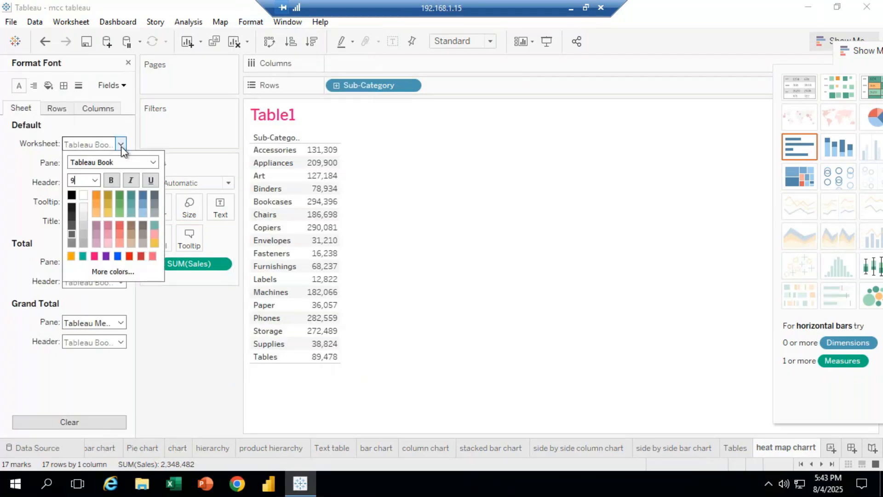
pyautogui.click(96, 179)
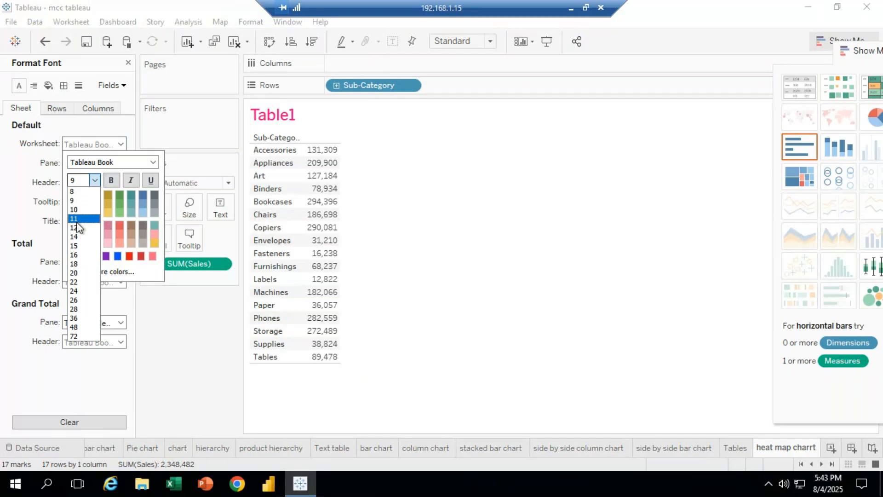
pyautogui.click(77, 220)
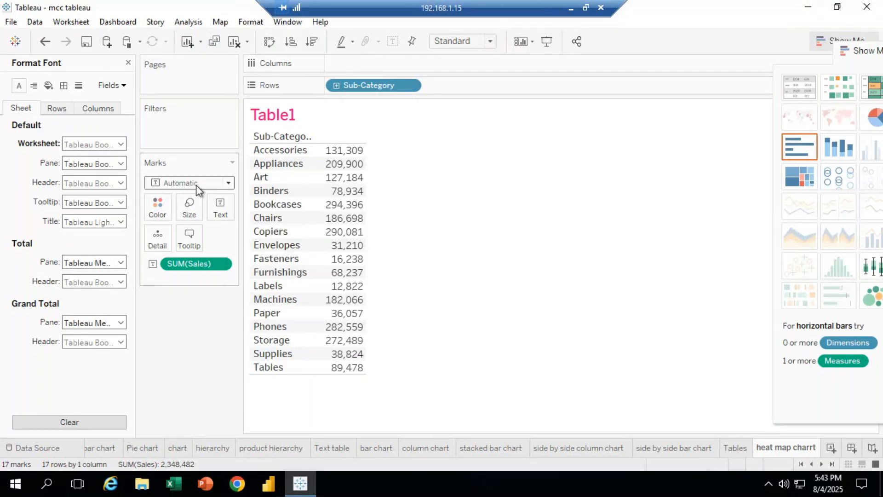
# Change the mark type to Square
pyautogui.click(228, 184)
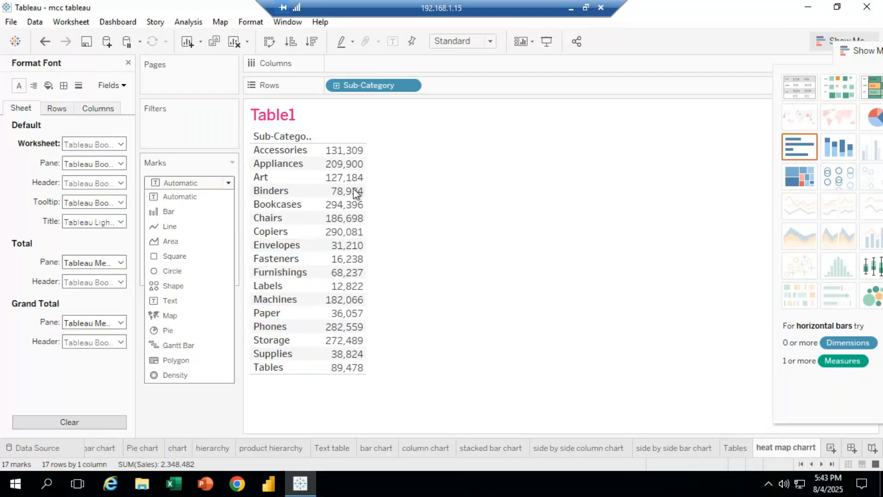
pyautogui.click(177, 256)
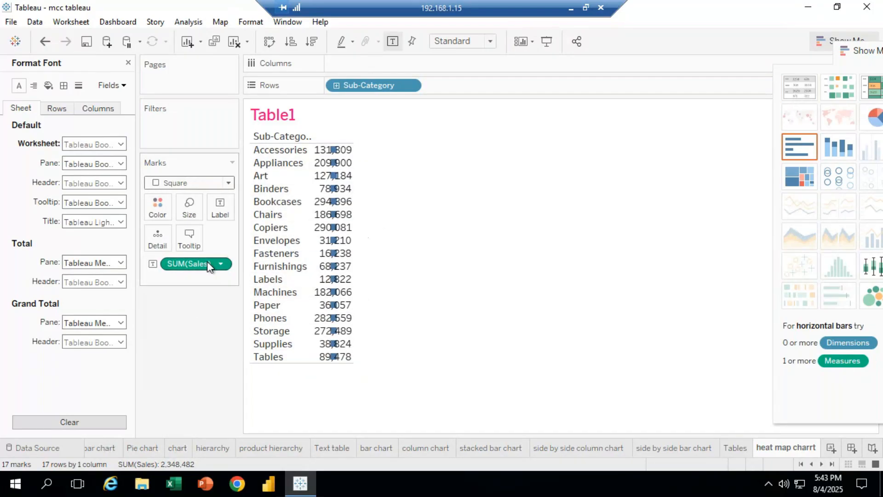
# Remove SUM(Sales) from the marks
pyautogui.click(222, 264)
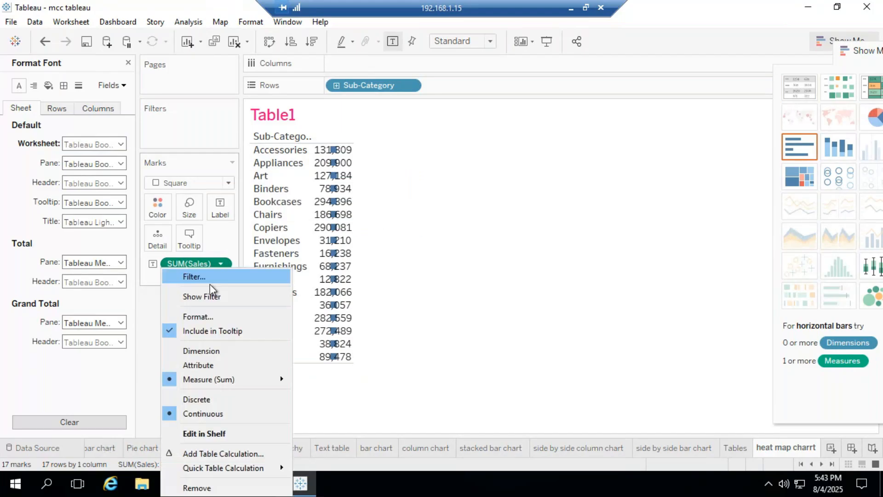
pyautogui.click(197, 483)
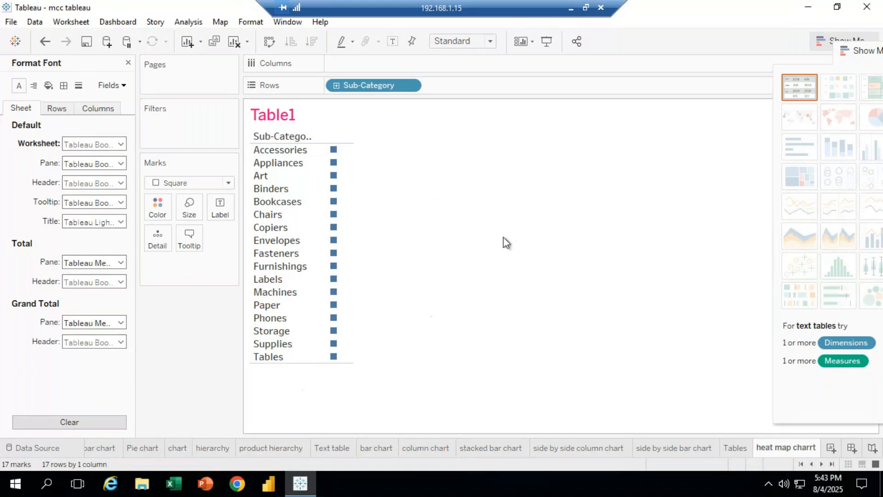
# Close the font formatting pane
pyautogui.click(271, 305)
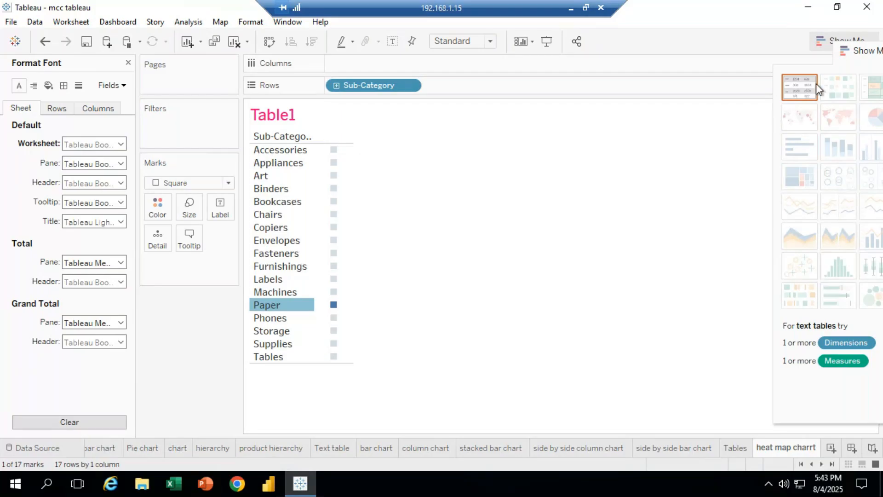
pyautogui.moveTo(850, 54); pyautogui.dragTo(879, 117)
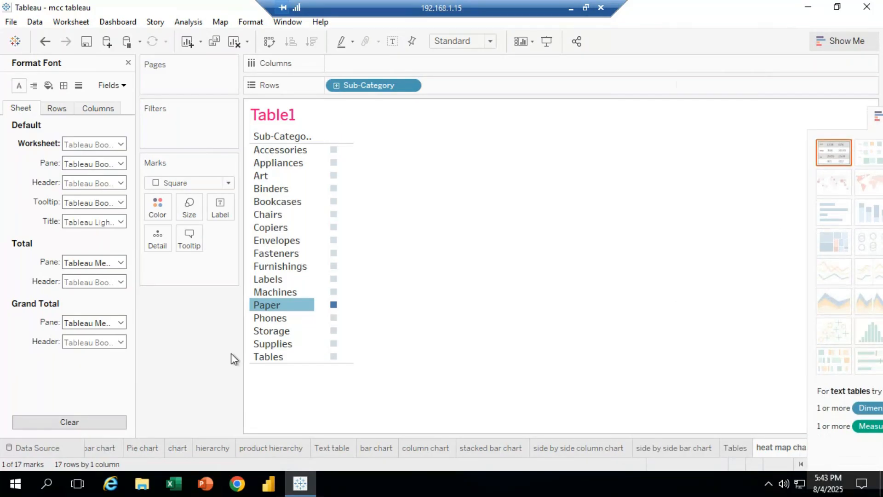
pyautogui.click(407, 404)
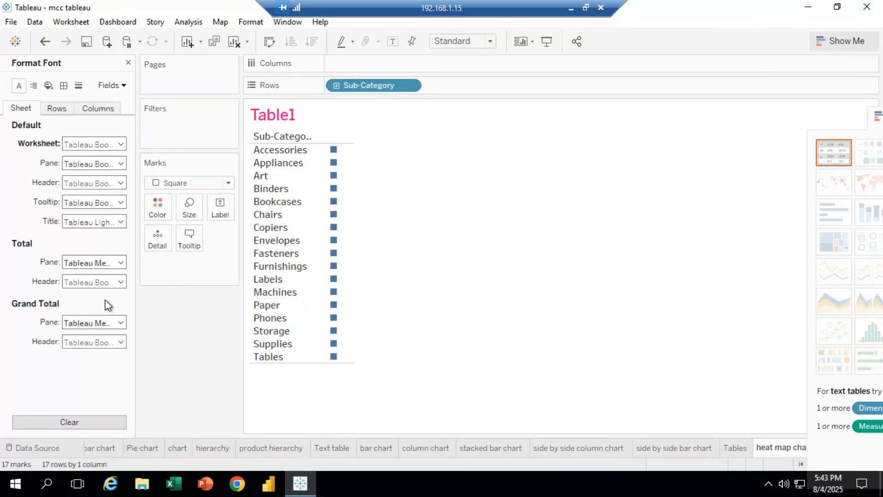
pyautogui.click(128, 63)
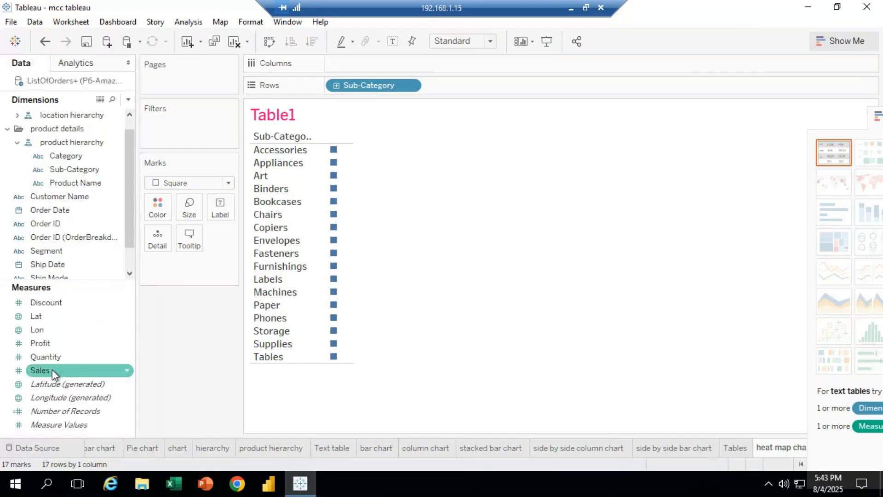
# Add Sales to the marks as text and make SUM(Sales) discrete
pyautogui.moveTo(51, 368); pyautogui.dragTo(219, 207)
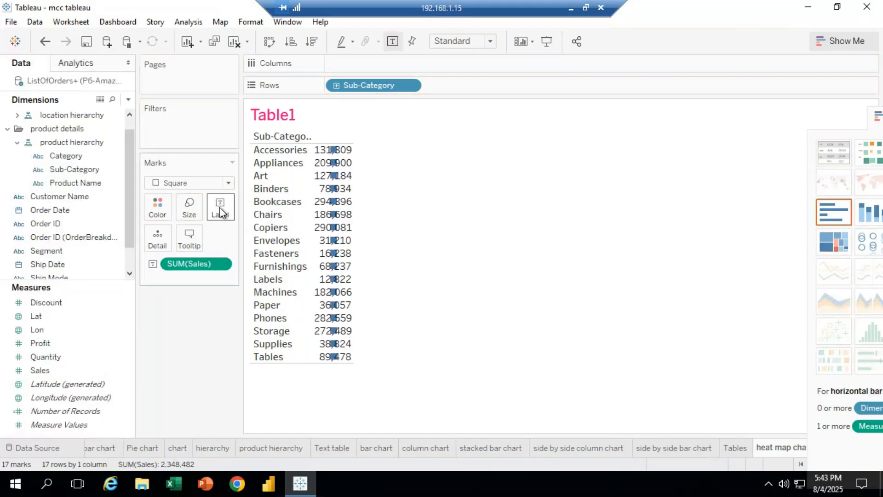
pyautogui.click(222, 263)
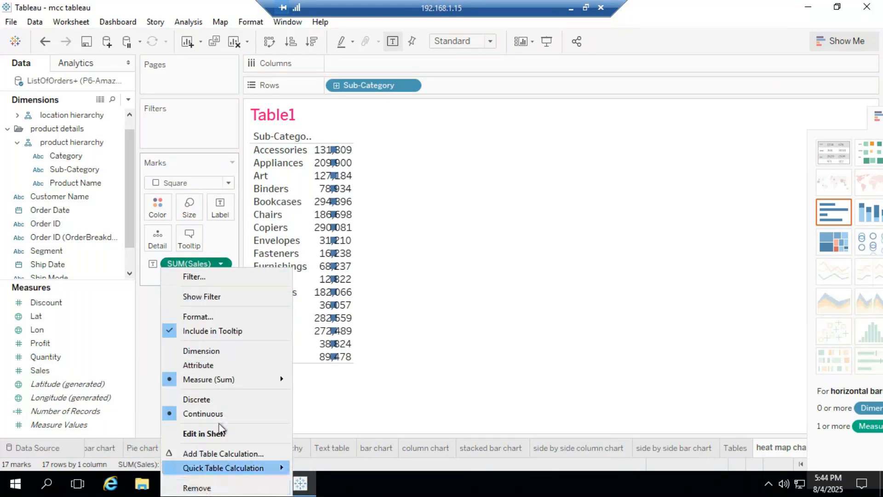
pyautogui.click(202, 399)
# Remove SUM(Sales) from the marks and Sub-Category from Rows to empty the view
pyautogui.click(221, 263)
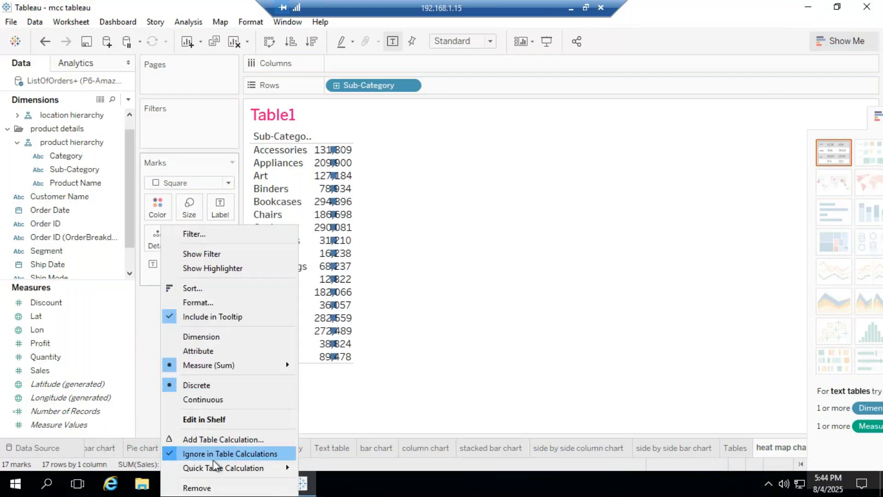
pyautogui.click(213, 486)
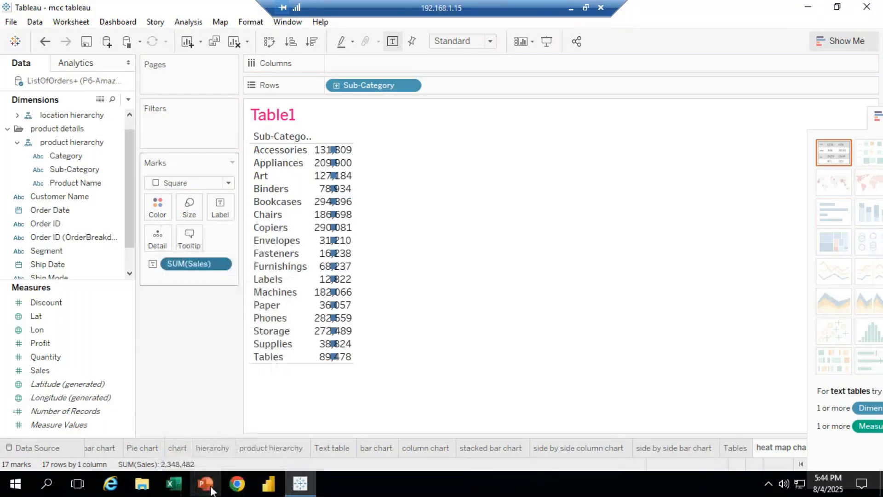
pyautogui.click(412, 87)
pyautogui.click(374, 307)
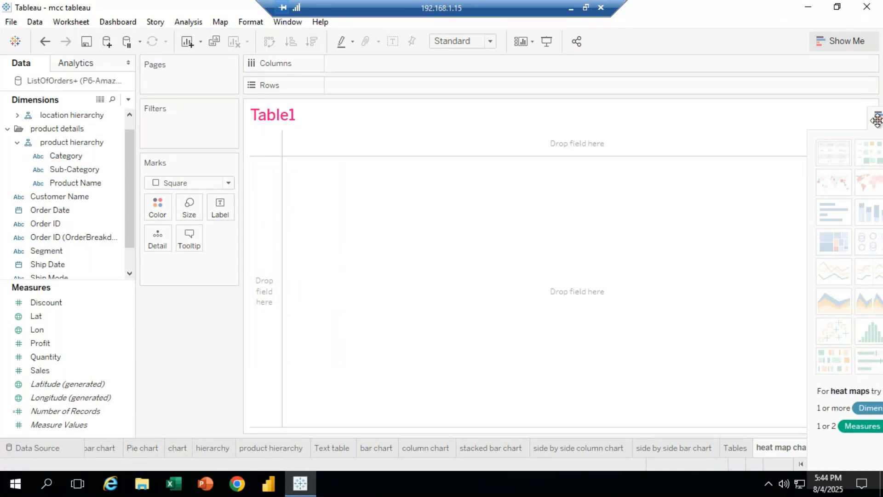
# Delete the heat map chart worksheet
pyautogui.moveTo(877, 122); pyautogui.dragTo(71, 207)
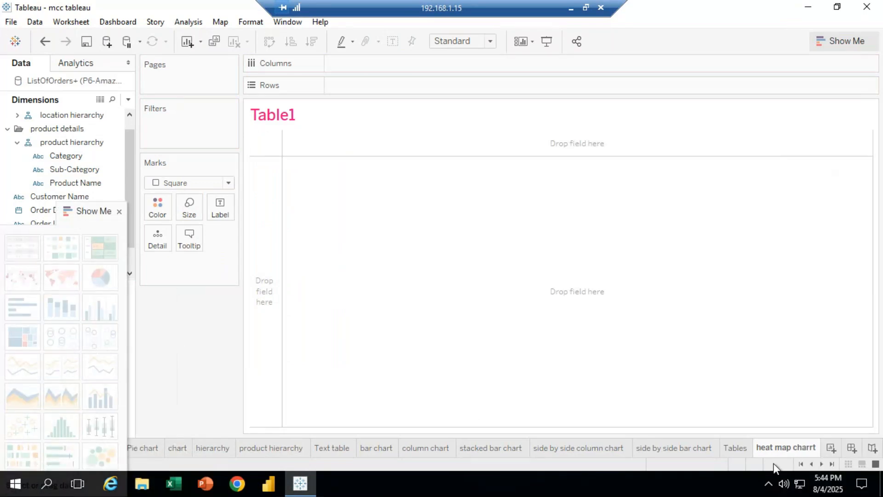
pyautogui.rightClick(805, 446)
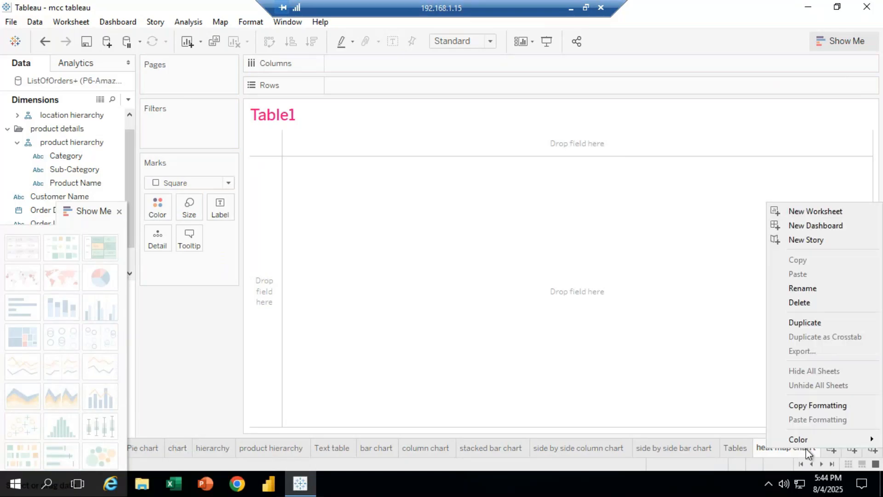
pyautogui.click(824, 301)
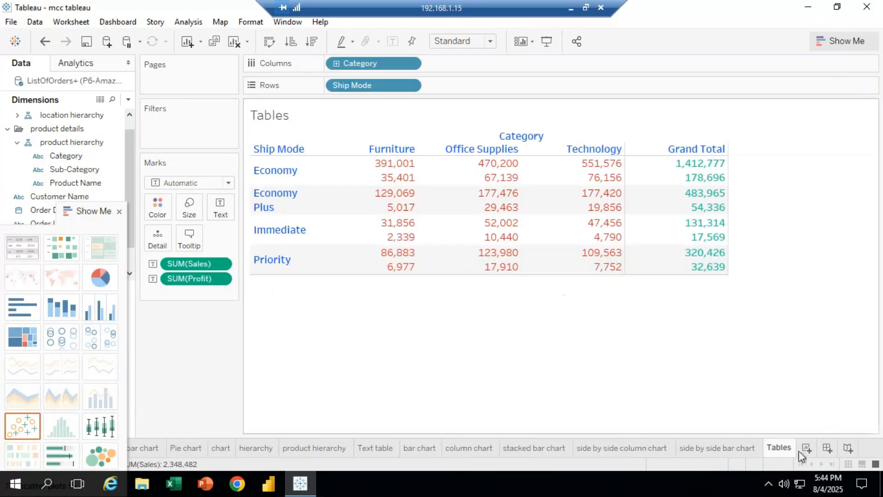
# Create a new worksheet and place Sub-Category on Rows
pyautogui.click(809, 448)
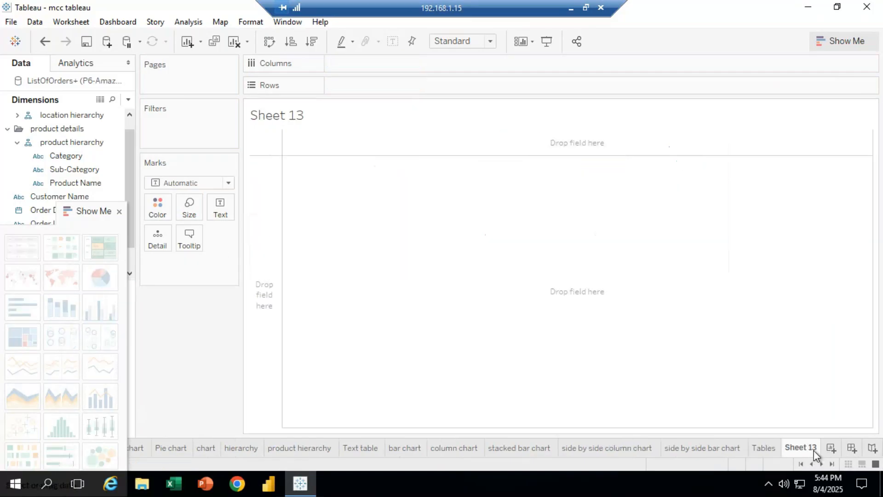
pyautogui.moveTo(92, 211); pyautogui.dragTo(876, 245)
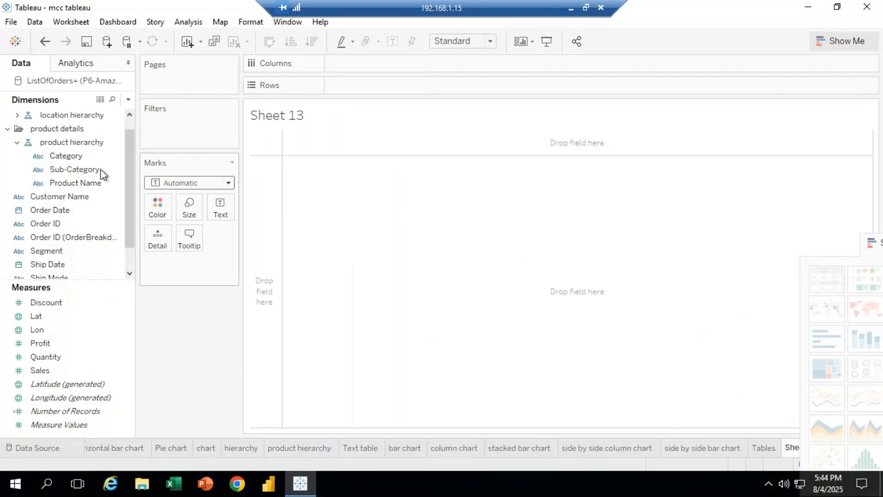
pyautogui.click(79, 170)
pyautogui.moveTo(78, 167); pyautogui.dragTo(388, 183)
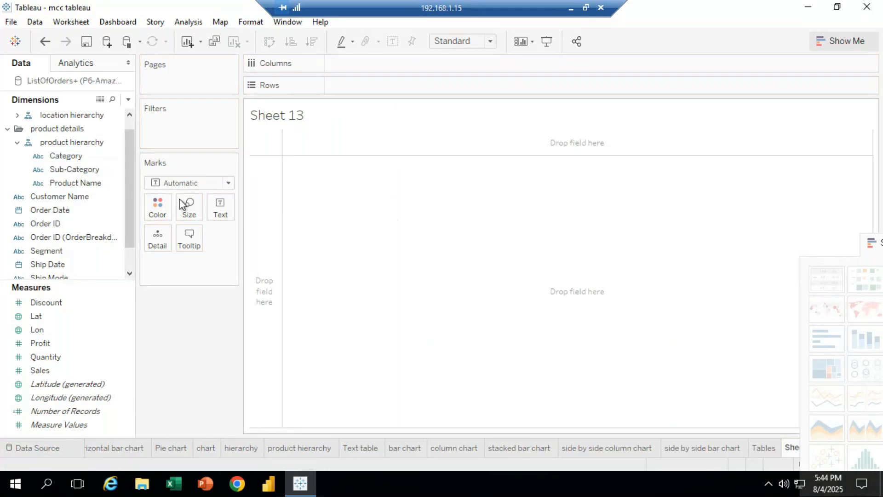
pyautogui.click(84, 170)
pyautogui.moveTo(84, 171); pyautogui.dragTo(365, 86)
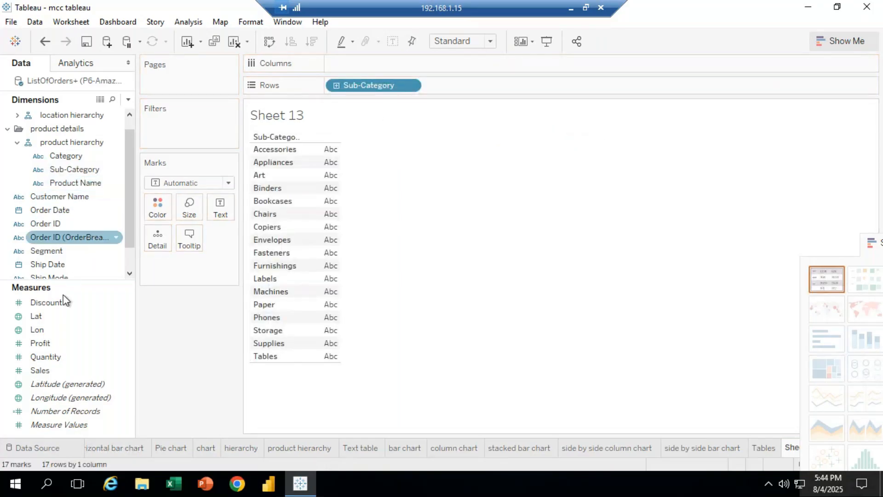
# Add Sales as text and switch the mark type to Square
pyautogui.moveTo(46, 370); pyautogui.dragTo(219, 203)
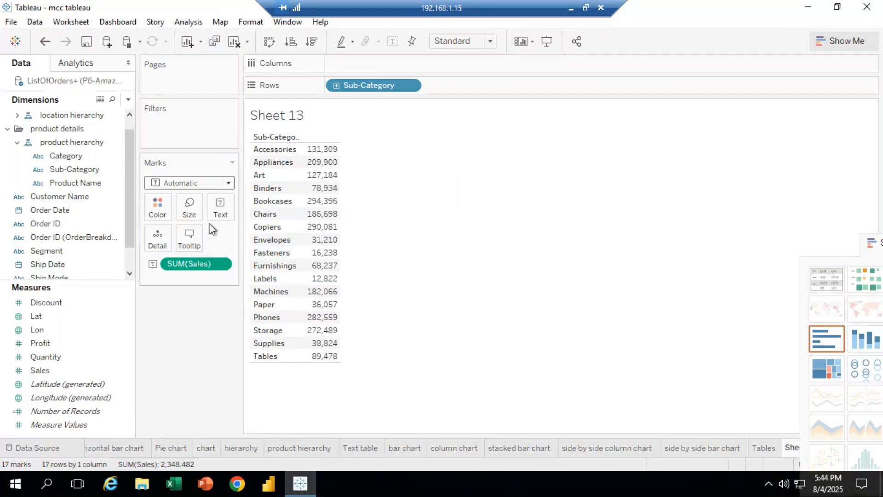
pyautogui.click(228, 184)
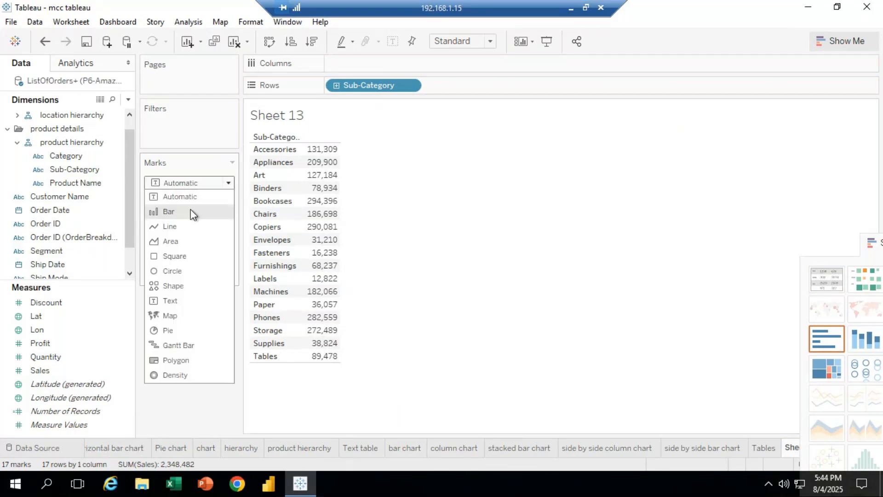
pyautogui.click(175, 256)
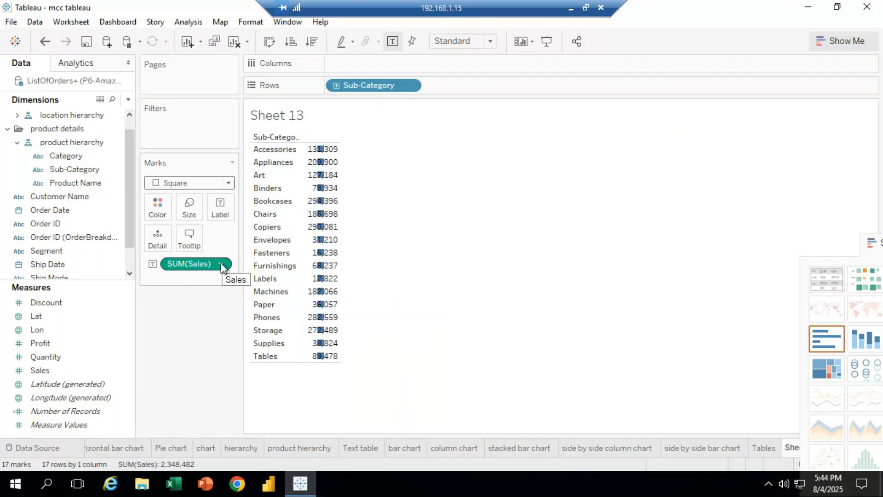
# Remove SUM(Sales) from the marks and undo the last three changes
pyautogui.moveTo(195, 264); pyautogui.dragTo(244, 382)
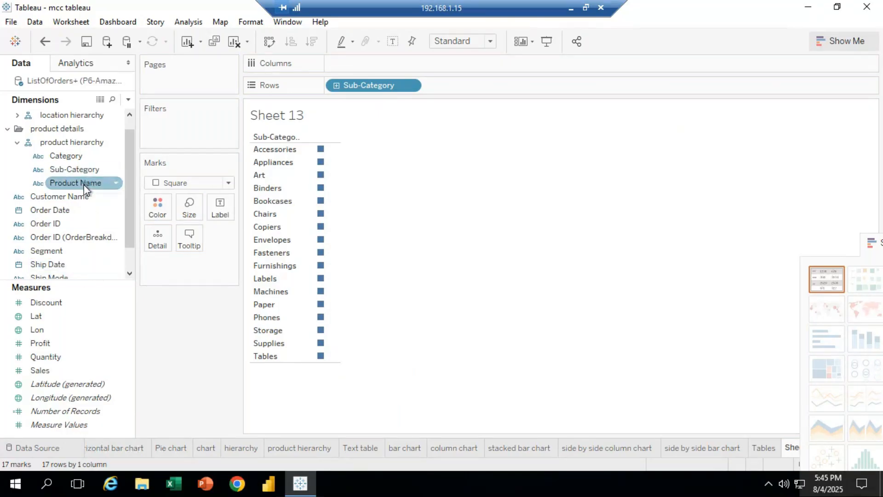
pyautogui.hotkey('ctrl', 'z')
pyautogui.hotkey('ctrl', 'z')
pyautogui.hotkey('ctrl', 'z')
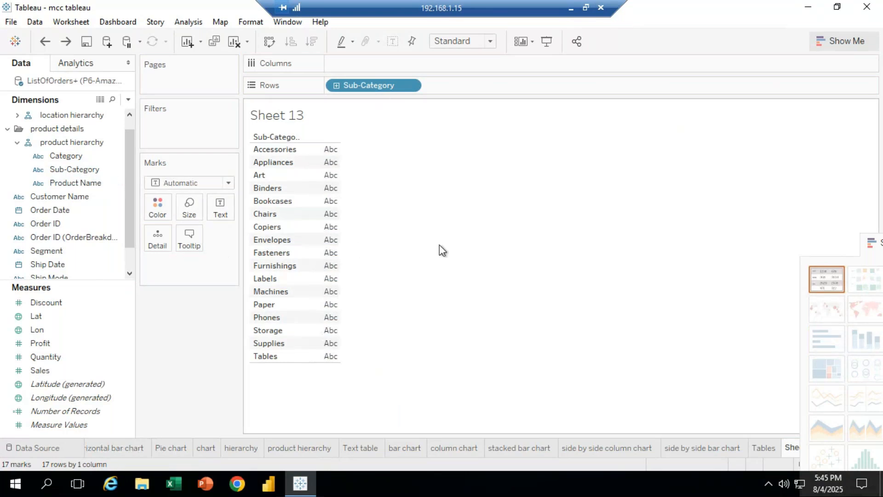
# Add Sales to the view as text values for each sub-category
pyautogui.click(55, 357)
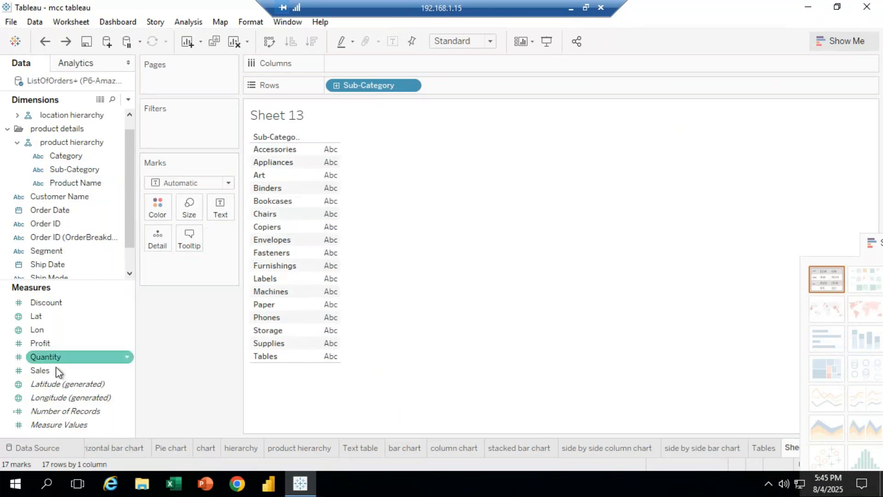
pyautogui.moveTo(58, 371); pyautogui.dragTo(394, 266)
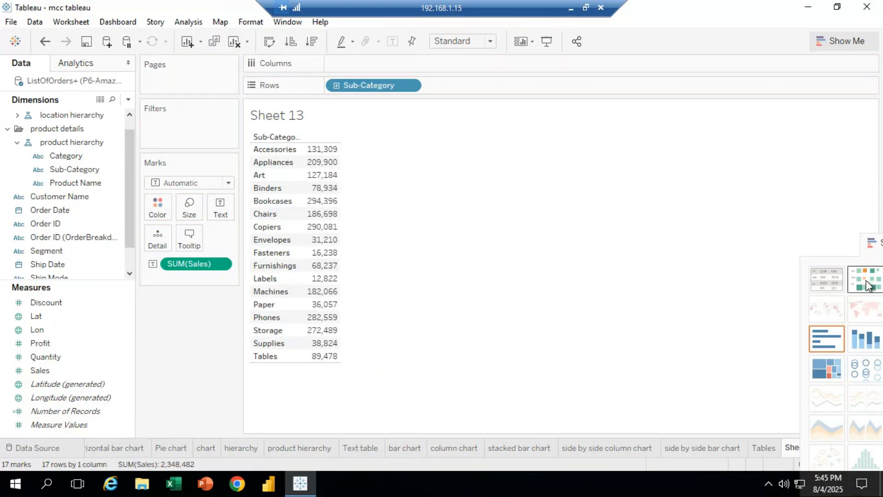
# Open Show Me and apply the heat map chart type
pyautogui.moveTo(875, 245); pyautogui.dragTo(742, 11)
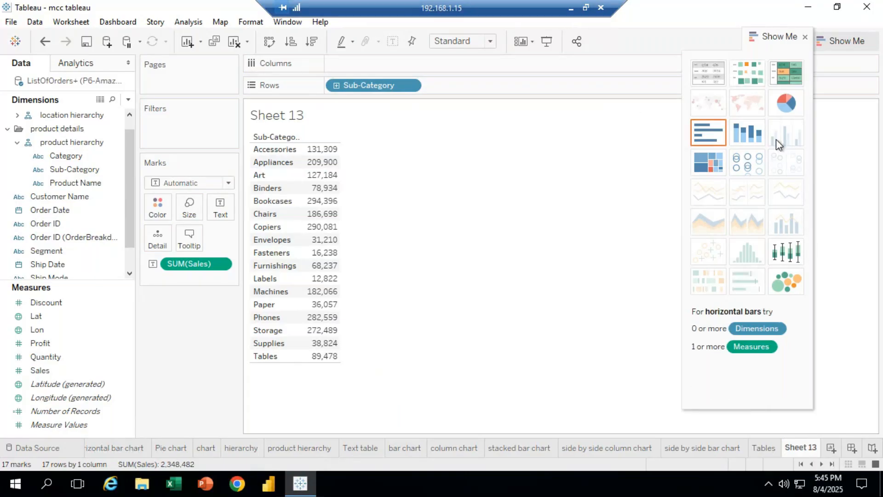
pyautogui.click(746, 75)
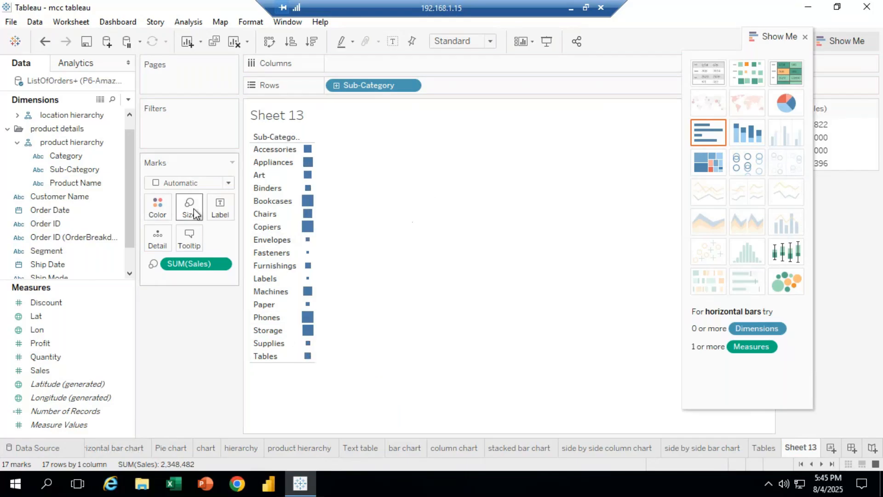
# Switch the mark type to Shape and set the mark shape to a filled square
pyautogui.click(229, 186)
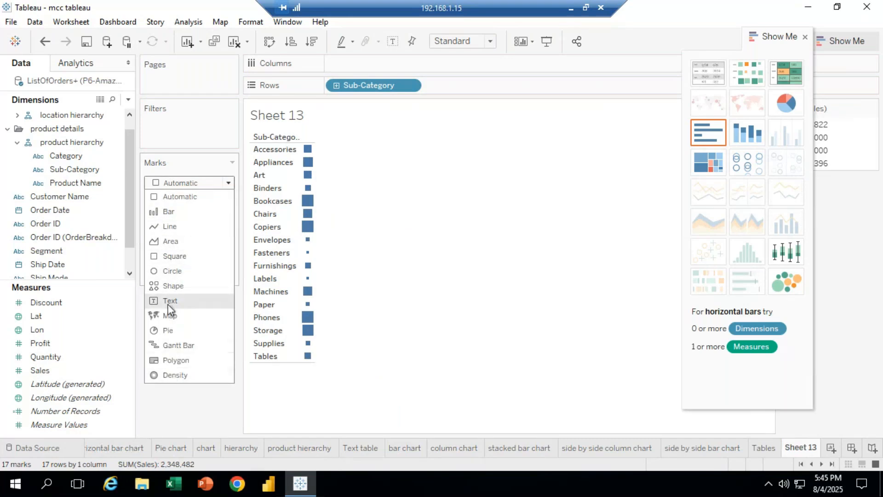
pyautogui.click(170, 285)
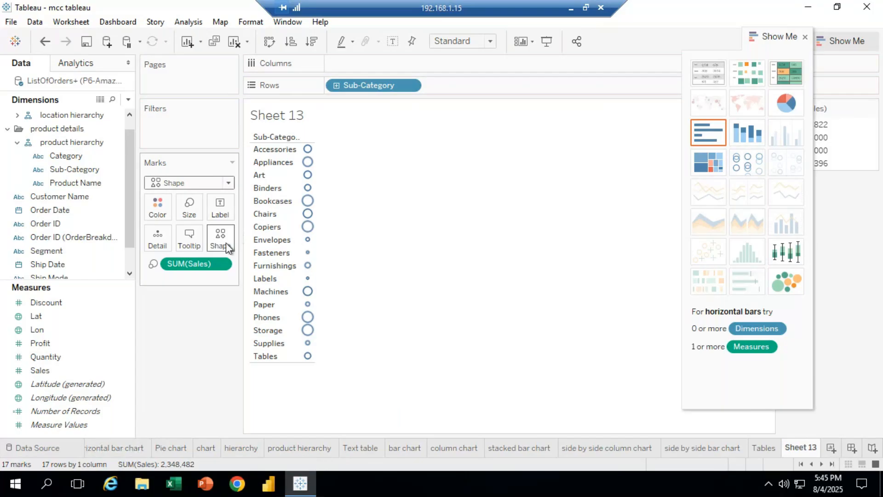
pyautogui.click(217, 239)
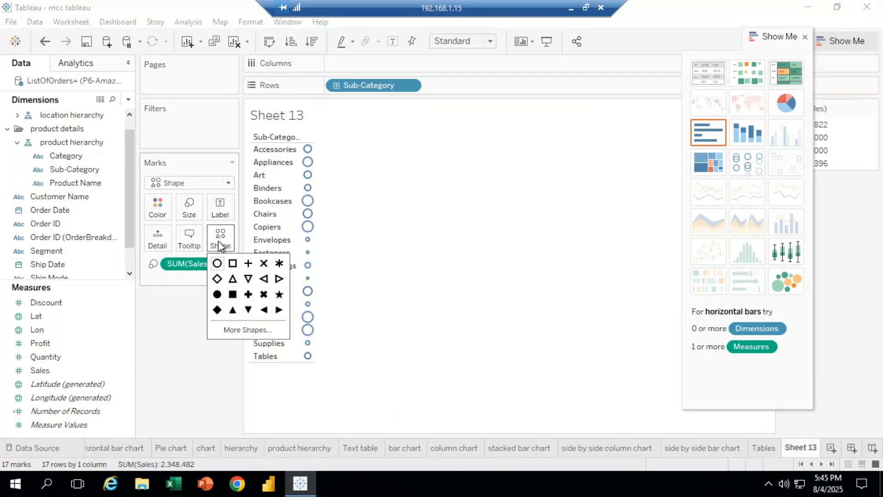
pyautogui.click(239, 298)
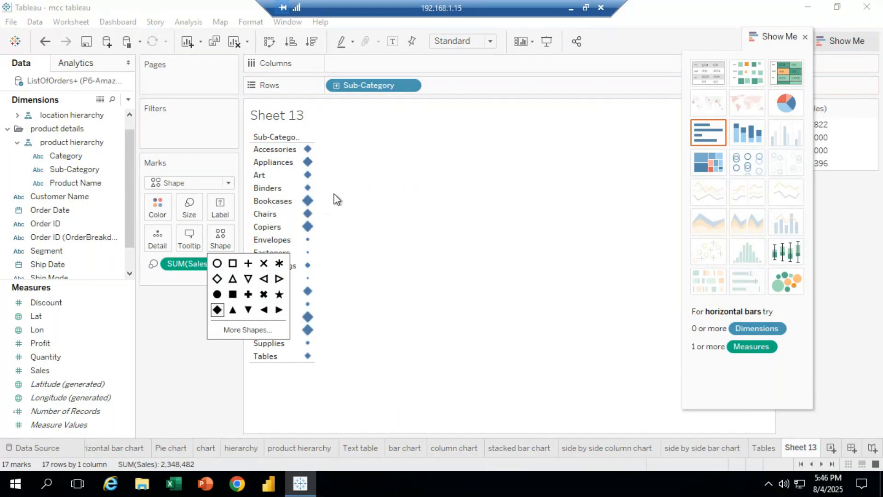
pyautogui.click(248, 310)
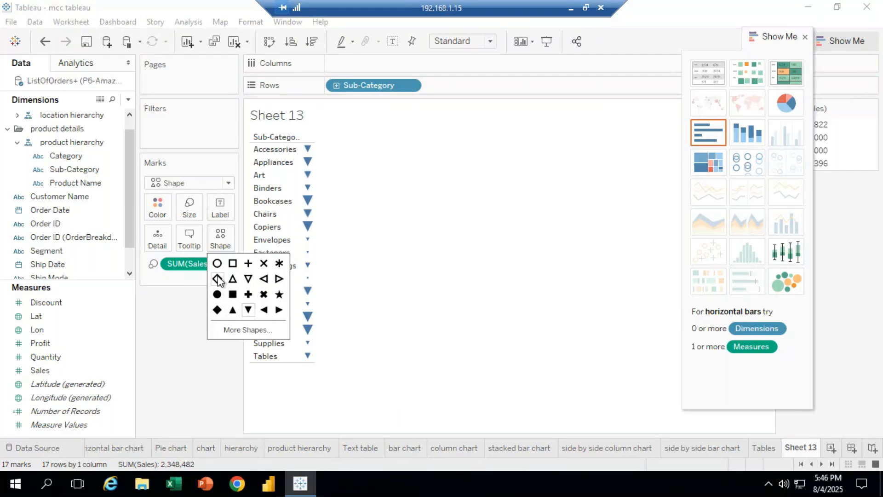
pyautogui.click(217, 279)
pyautogui.click(248, 263)
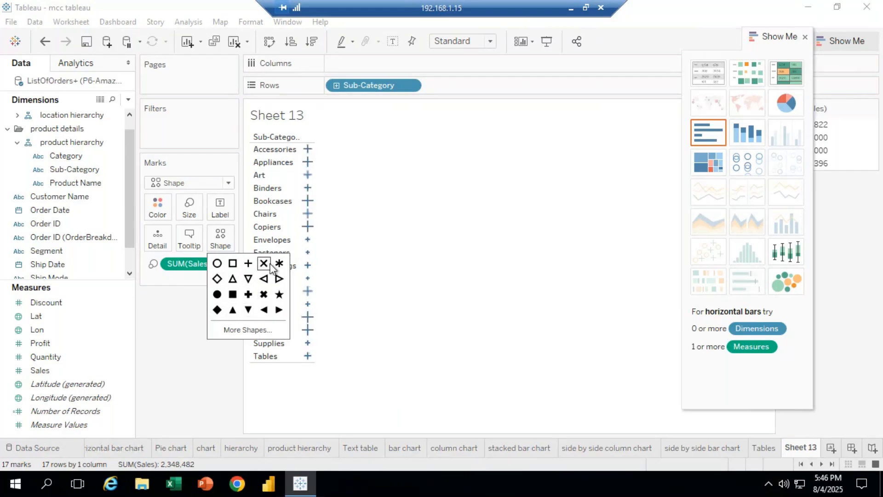
pyautogui.click(264, 264)
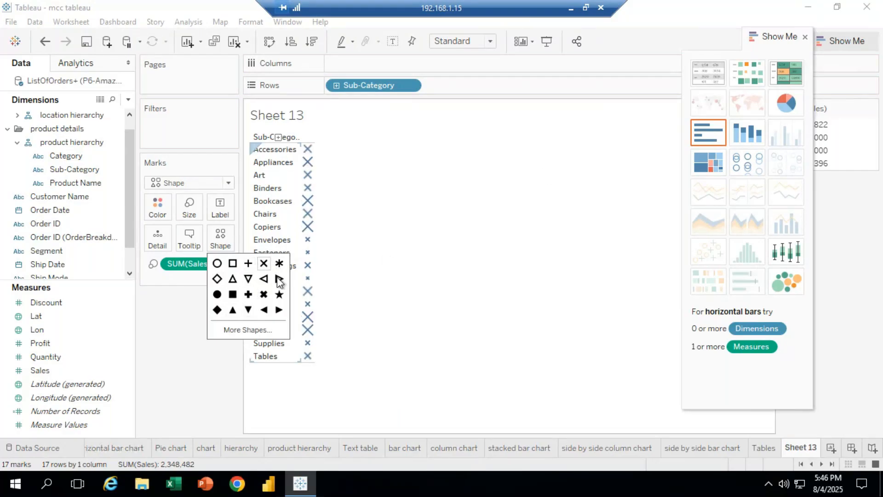
pyautogui.click(233, 294)
pyautogui.click(192, 319)
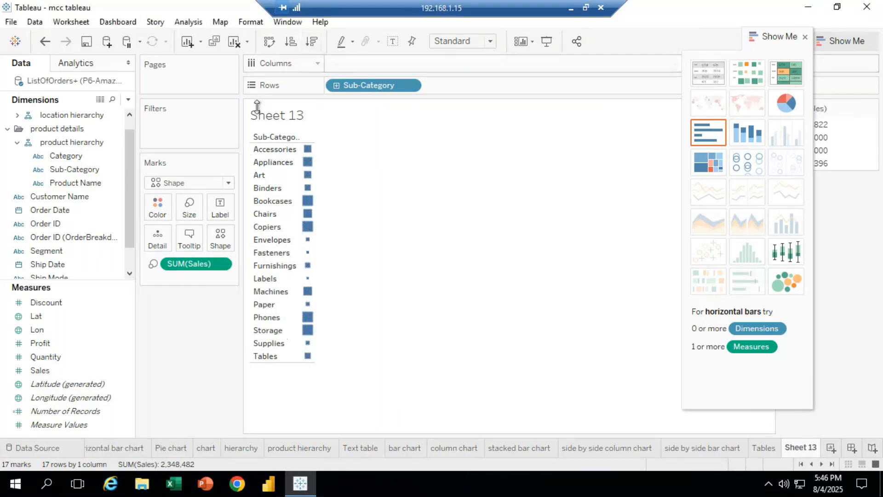
# Increase the mark size slightly with the size slider
pyautogui.click(191, 209)
pyautogui.moveTo(236, 239); pyautogui.dragTo(239, 240)
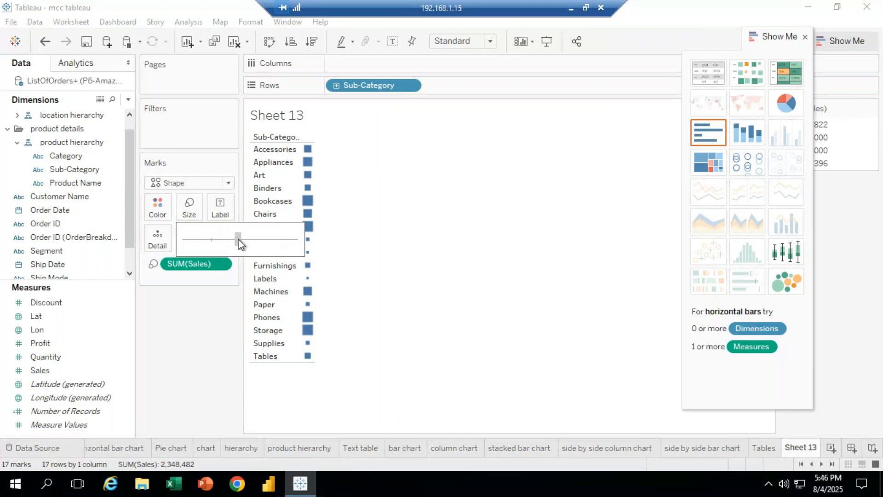
pyautogui.click(211, 354)
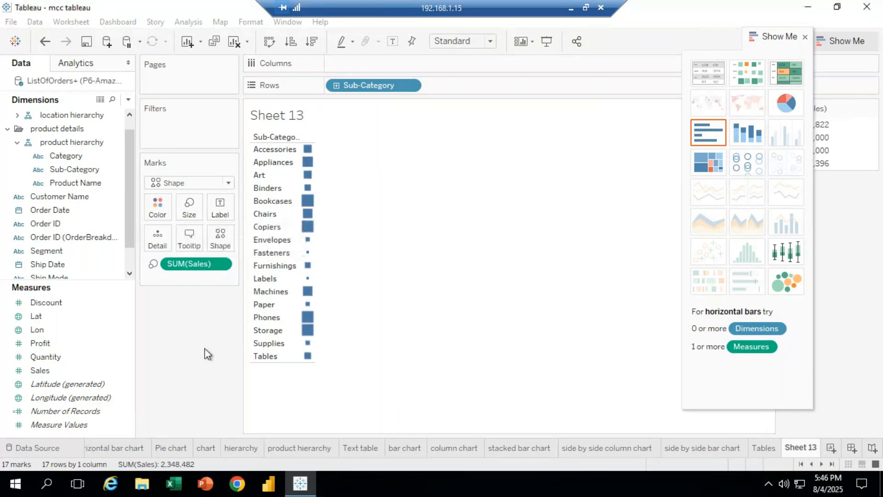
# Change the mark colour to pink
pyautogui.click(93, 269)
pyautogui.click(159, 209)
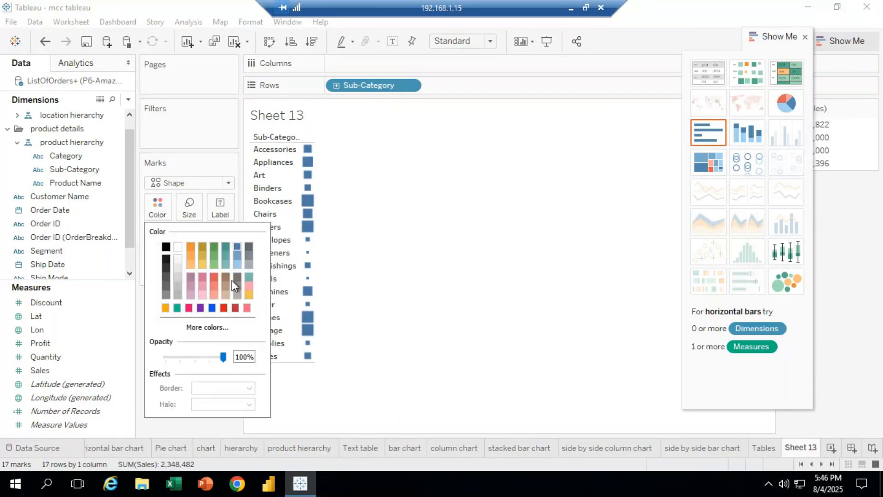
pyautogui.click(248, 285)
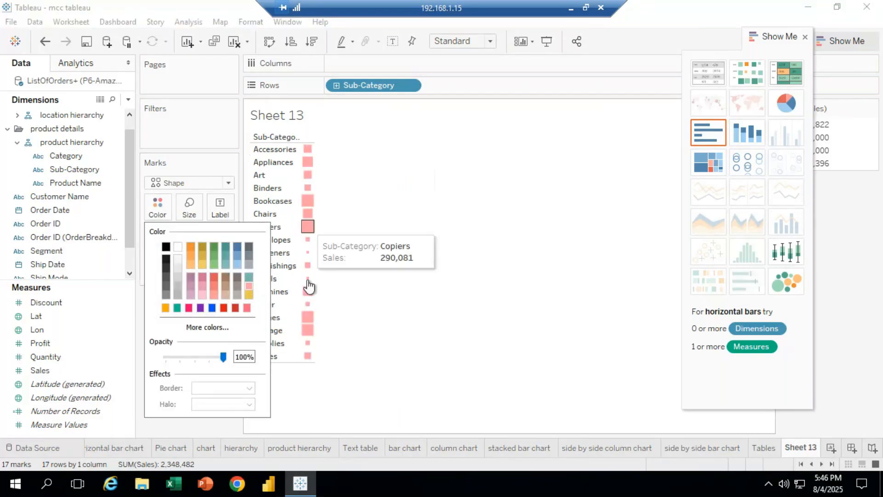
pyautogui.click(389, 395)
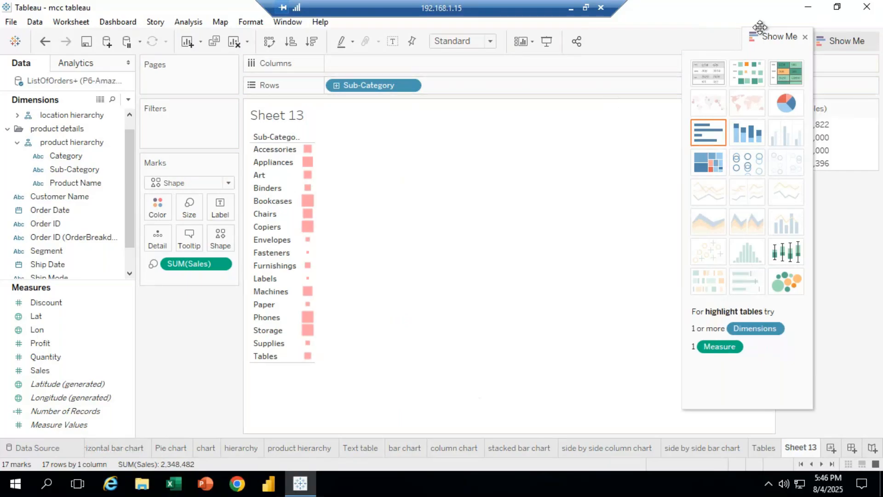
# Rename the current sheet as heat map chart
pyautogui.moveTo(779, 36); pyautogui.dragTo(40, 260)
pyautogui.rightClick(800, 447)
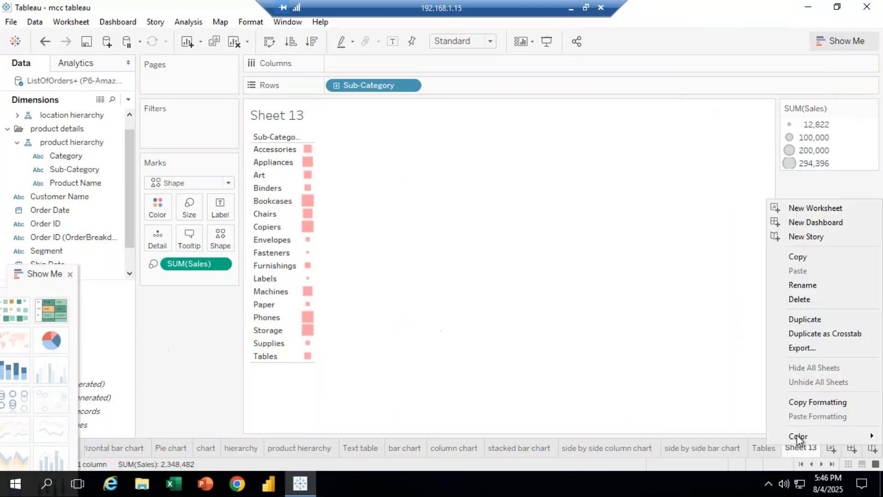
pyautogui.click(825, 289)
pyautogui.write('heat m')
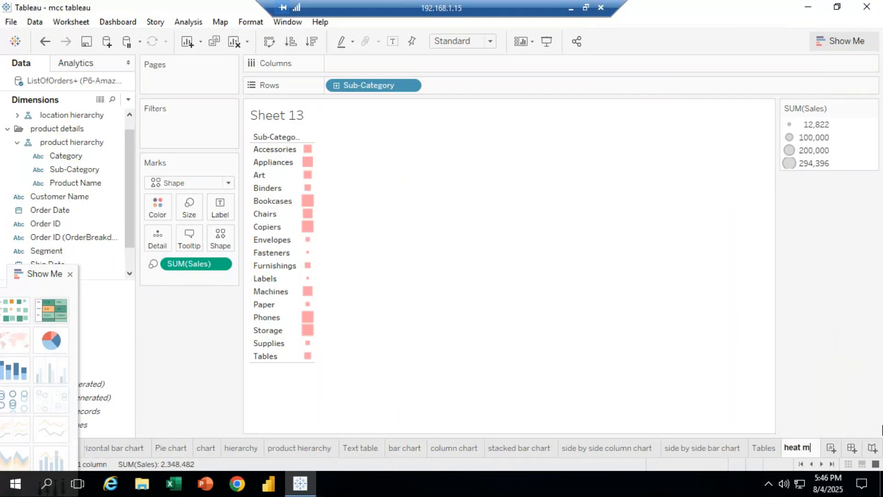
pyautogui.write('ap chart')
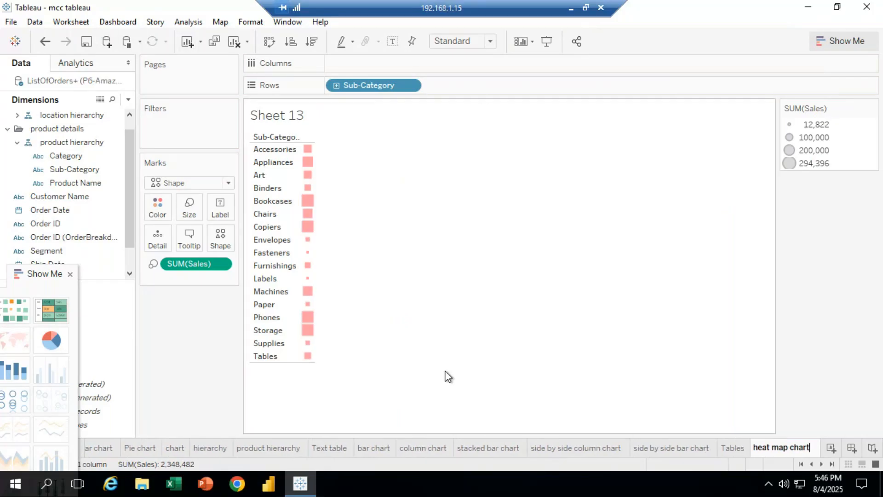
pyautogui.click(444, 448)
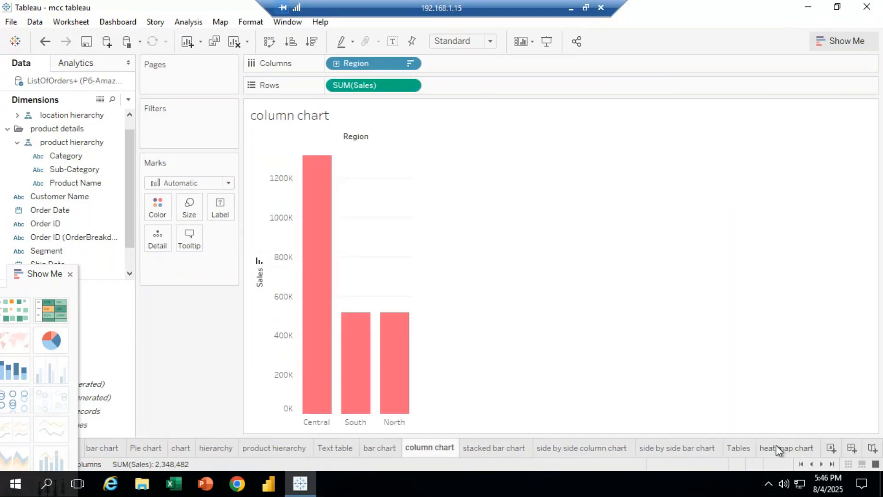
pyautogui.click(776, 446)
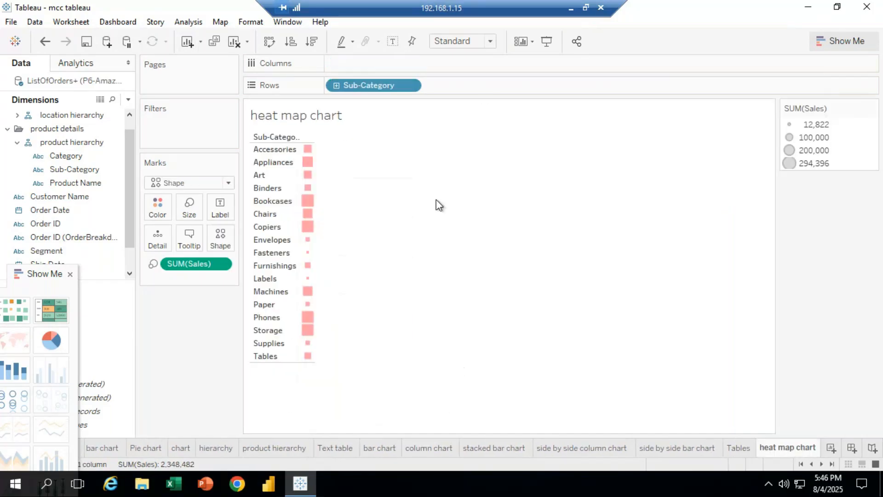
# Create a new worksheet
pyautogui.click(831, 447)
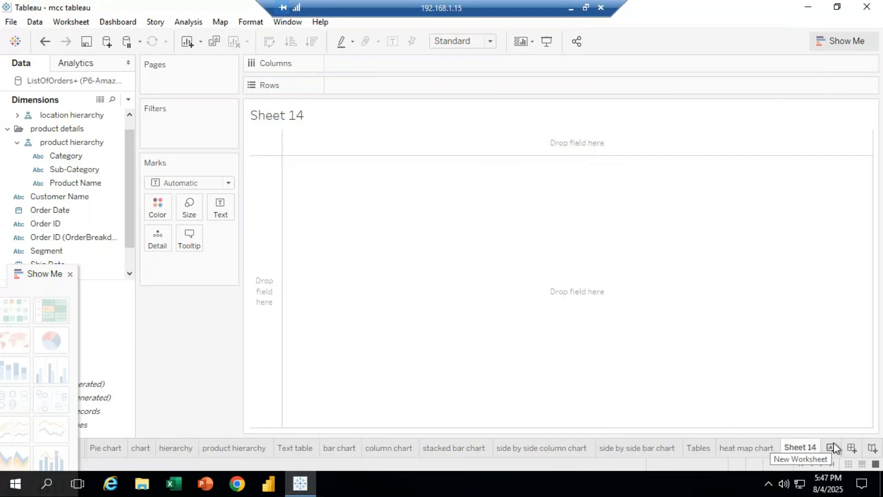
pyautogui.moveTo(41, 276); pyautogui.dragTo(768, 337)
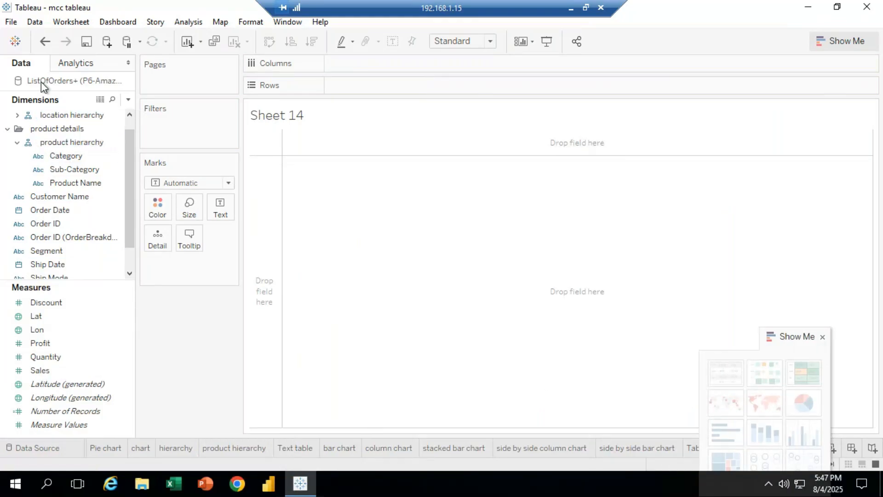
pyautogui.moveTo(129, 237); pyautogui.dragTo(138, 112)
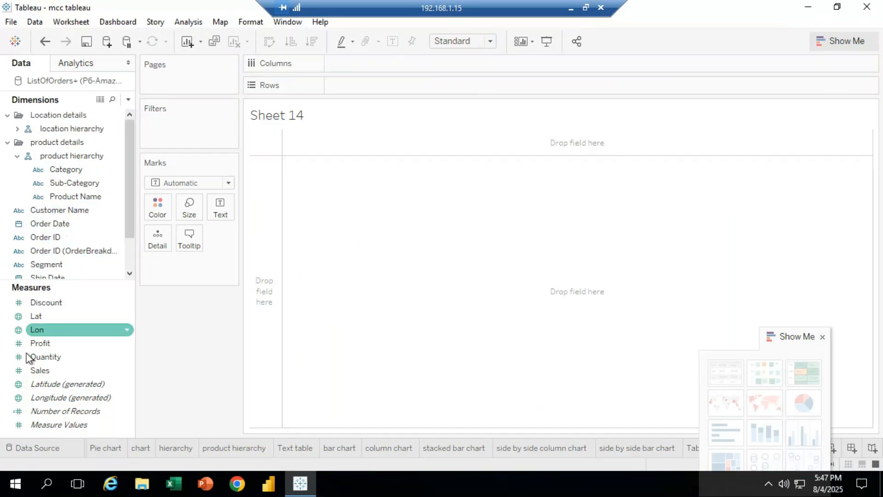
pyautogui.click(39, 451)
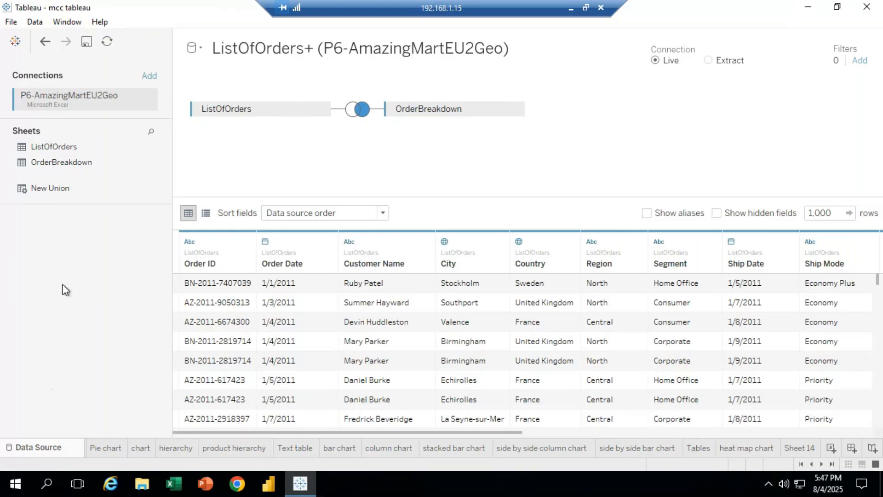
pyautogui.click(100, 447)
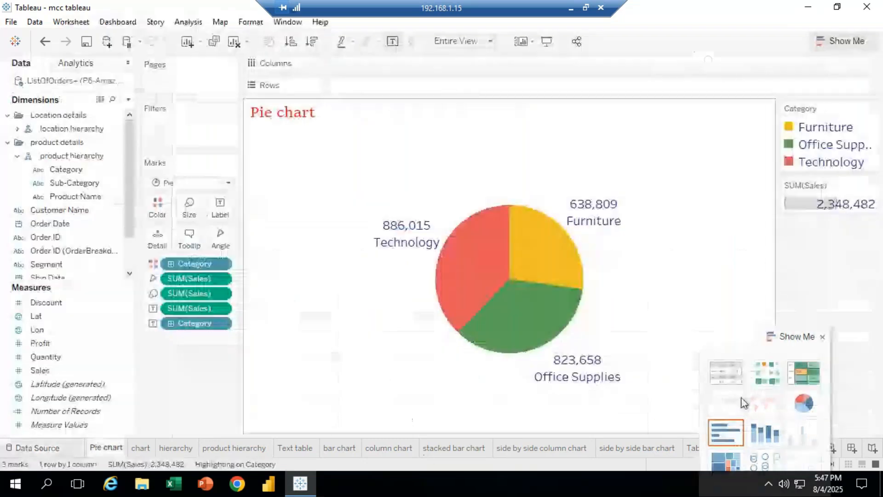
pyautogui.moveTo(765, 344); pyautogui.dragTo(136, 364)
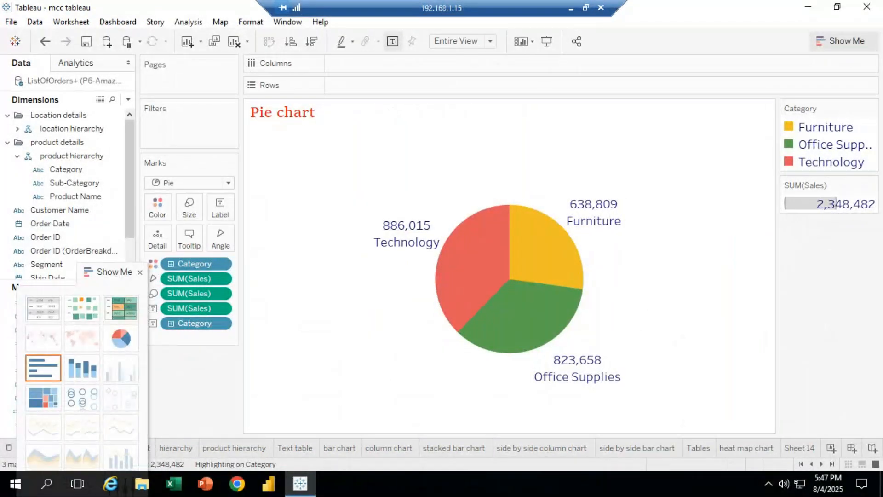
pyautogui.click(809, 450)
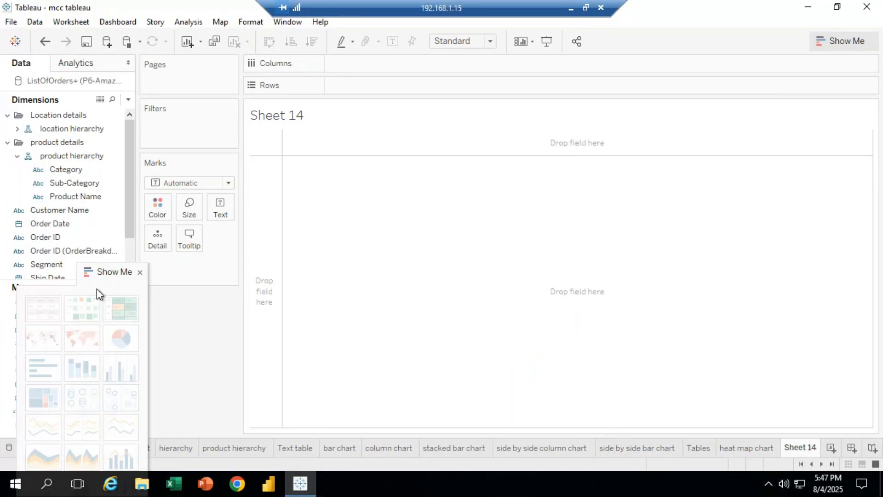
pyautogui.moveTo(106, 270); pyautogui.dragTo(252, 402)
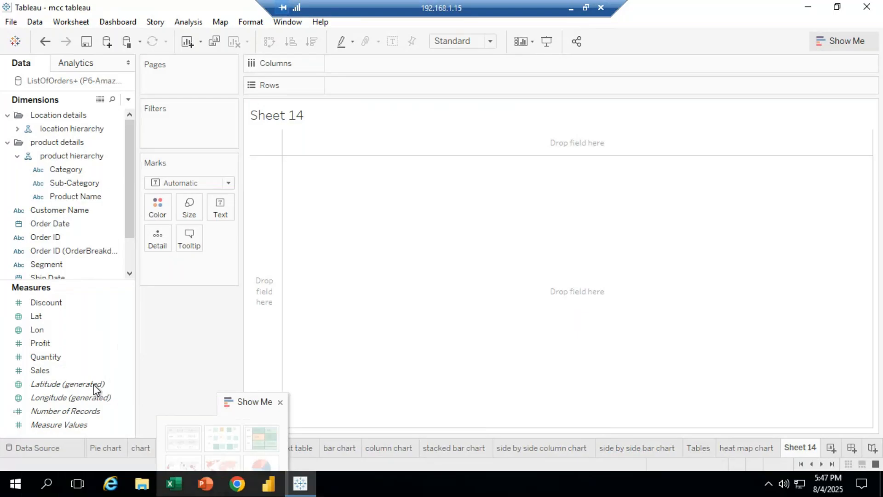
pyautogui.moveTo(126, 211); pyautogui.dragTo(134, 172)
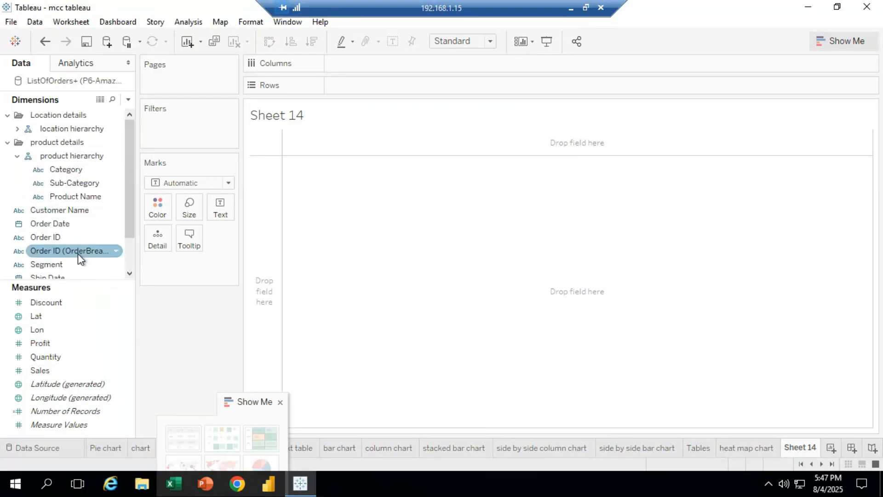
# Build a horizontal bar chart with Sales on columns and Ship Mode on rows
pyautogui.moveTo(106, 370); pyautogui.dragTo(373, 63)
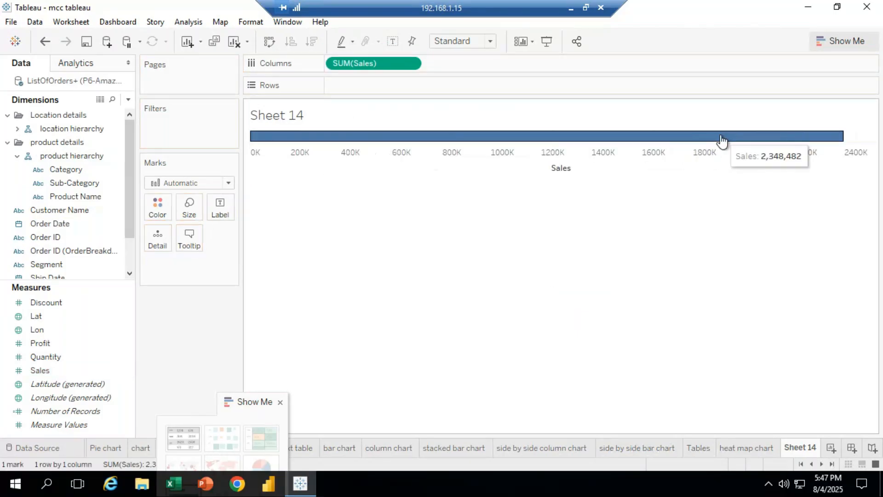
pyautogui.scroll(-1, 130, 230)
pyautogui.scroll(-2, 131, 230)
pyautogui.moveTo(57, 251); pyautogui.dragTo(361, 92)
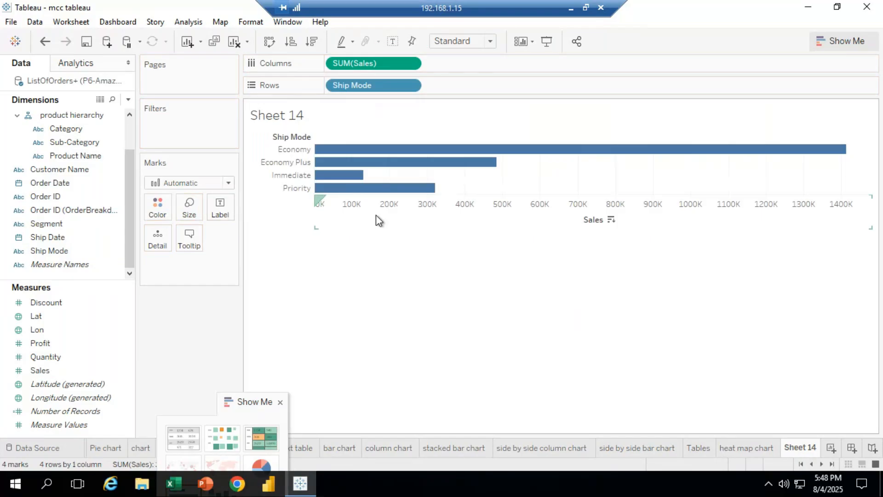
pyautogui.moveTo(260, 396); pyautogui.dragTo(841, 57)
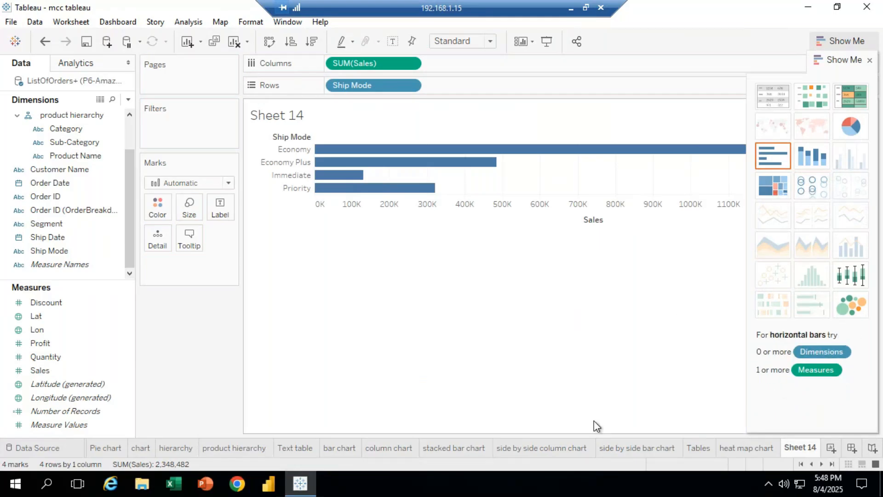
pyautogui.click(559, 451)
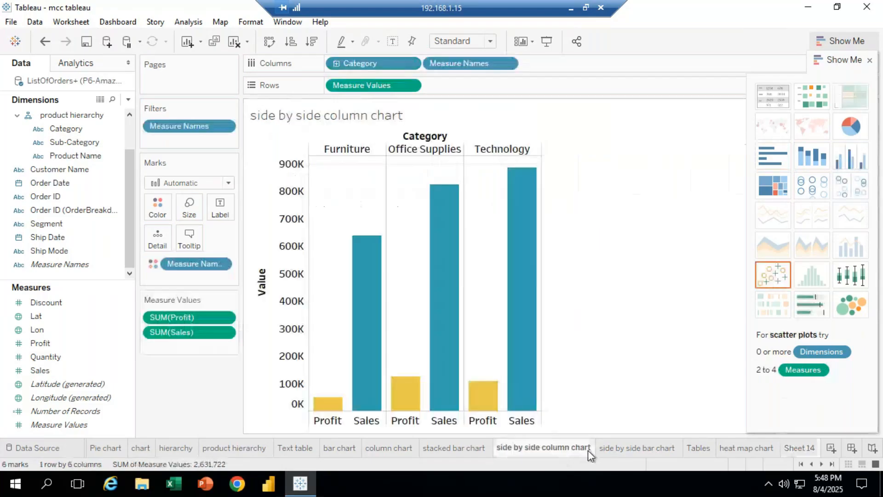
pyautogui.click(610, 450)
pyautogui.click(711, 450)
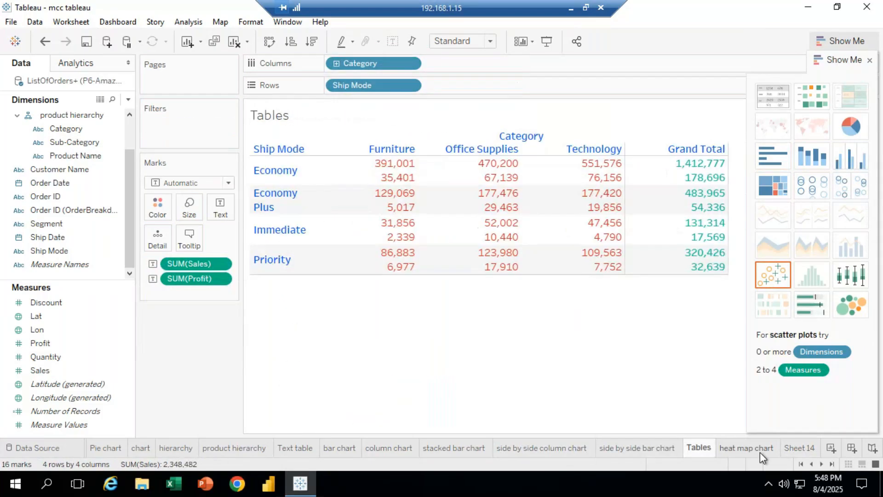
pyautogui.click(800, 449)
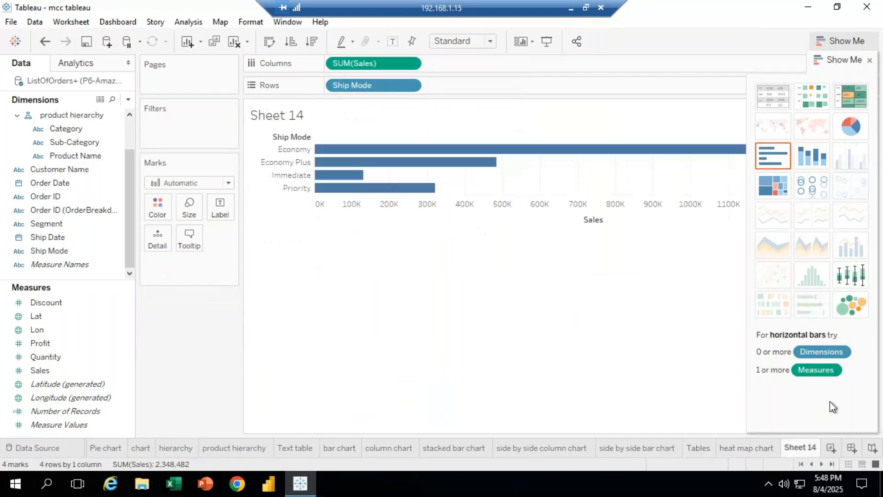
# Apply the circle views chart type from Show Me to the Ship Mode sales view
pyautogui.click(812, 186)
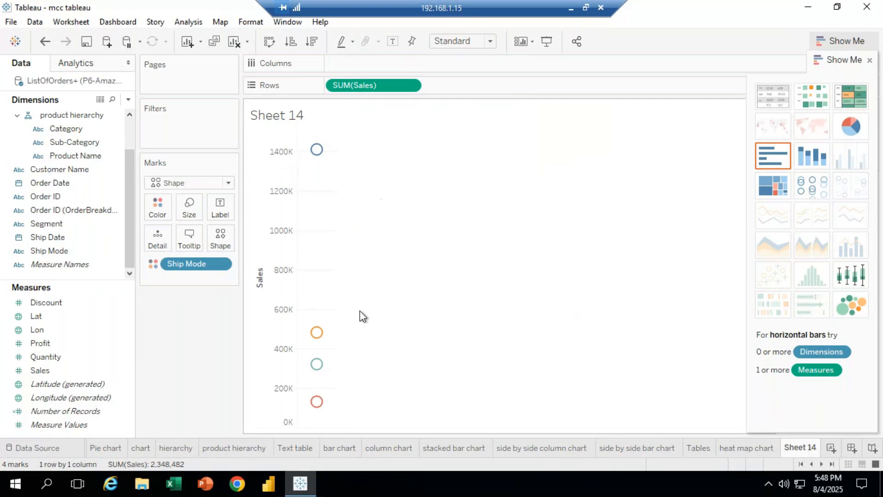
pyautogui.moveTo(314, 153)
pyautogui.moveTo(317, 341)
pyautogui.moveTo(317, 368)
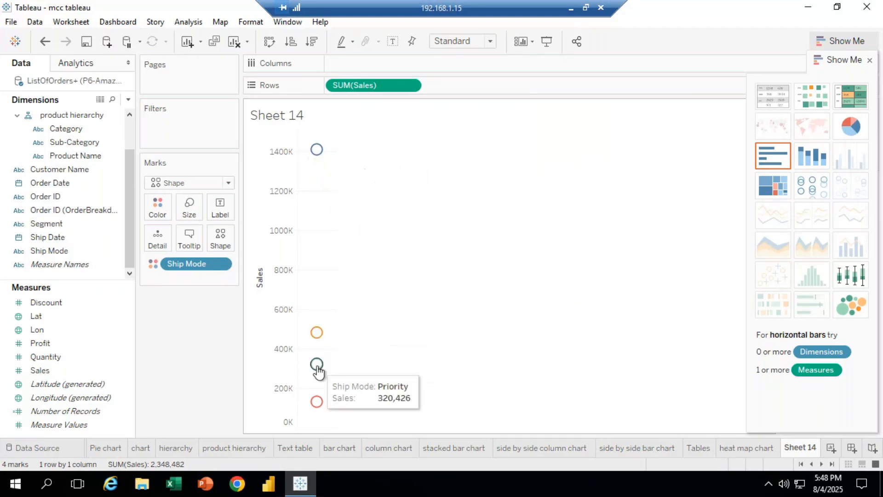
# Clear the Ship Mode view and plot Sales across columns by Sub-Category on rows
pyautogui.moveTo(314, 403)
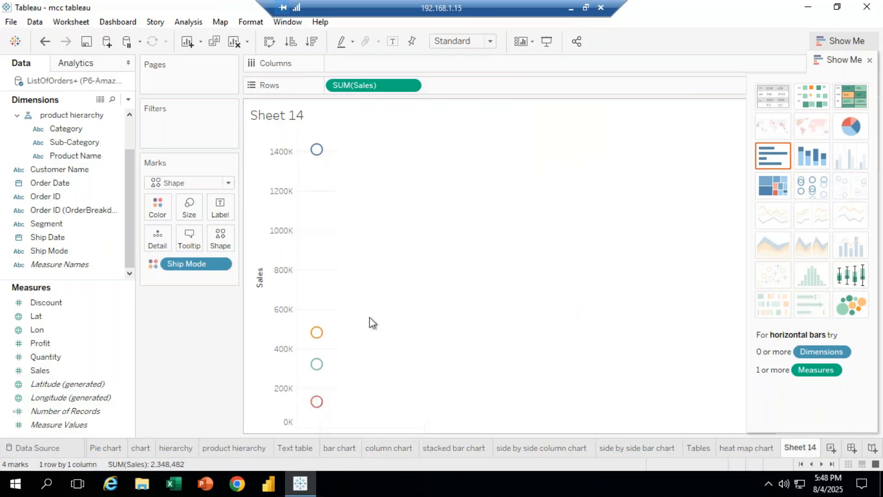
pyautogui.moveTo(188, 264); pyautogui.dragTo(191, 358)
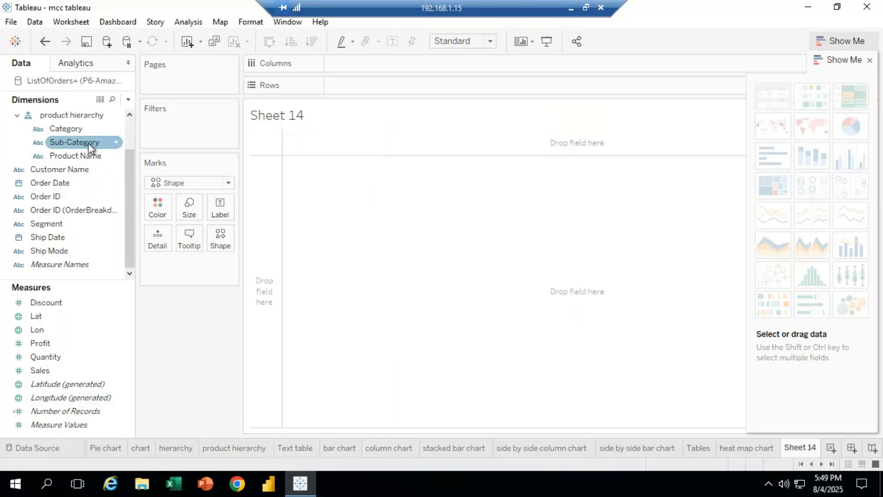
pyautogui.moveTo(81, 144); pyautogui.dragTo(368, 85)
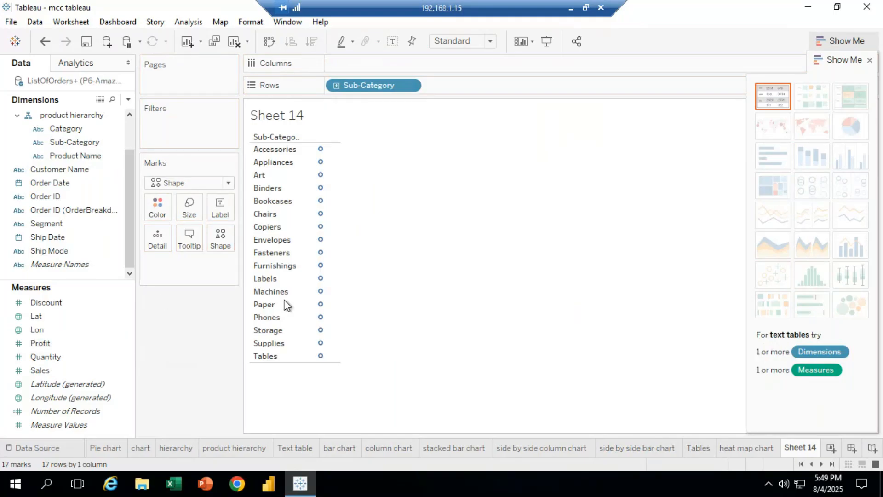
pyautogui.click(57, 369)
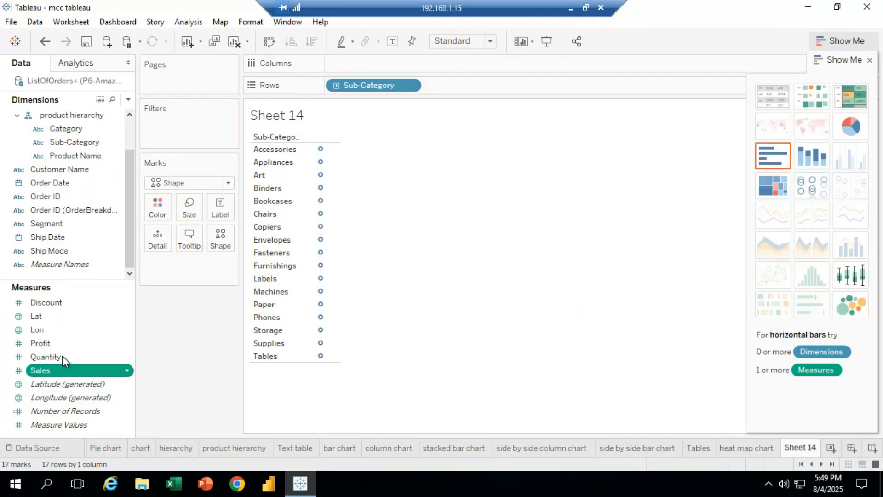
pyautogui.moveTo(199, 232); pyautogui.dragTo(349, 69)
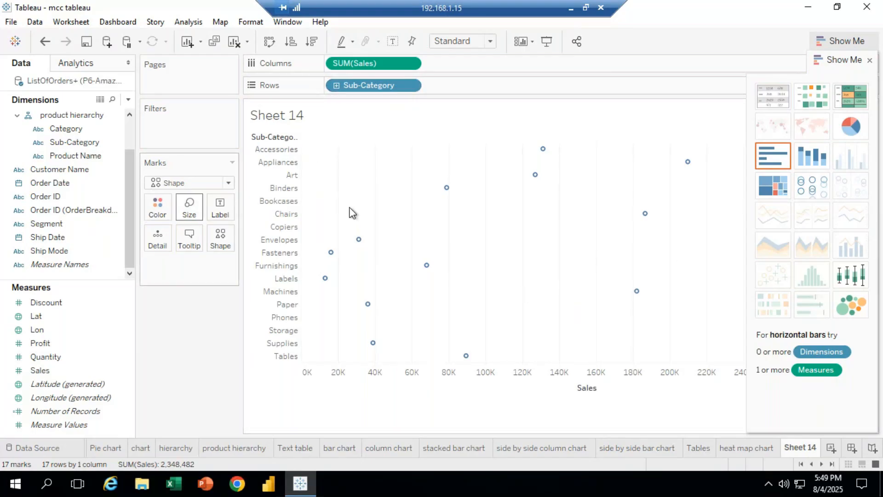
# Replace Sub-Category with Category on rows and move Sales onto rows beside it
pyautogui.moveTo(366, 94); pyautogui.dragTo(199, 331)
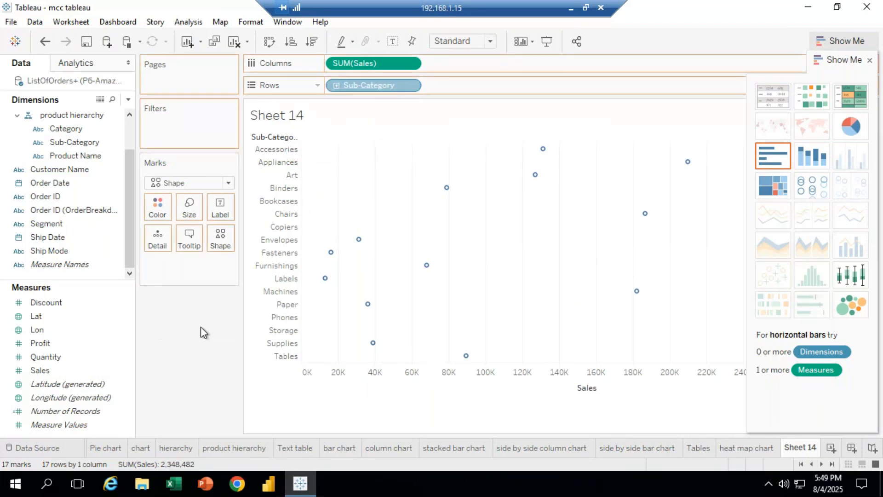
pyautogui.scroll(2, 131, 218)
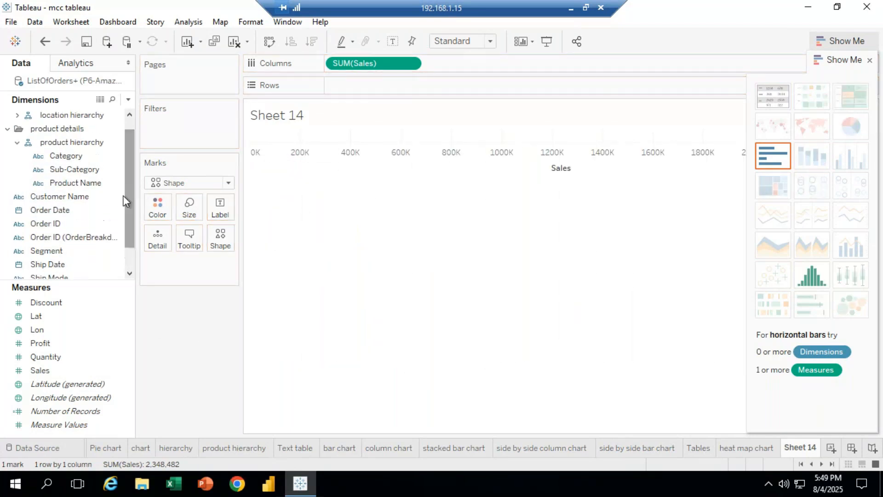
pyautogui.moveTo(73, 154); pyautogui.dragTo(380, 87)
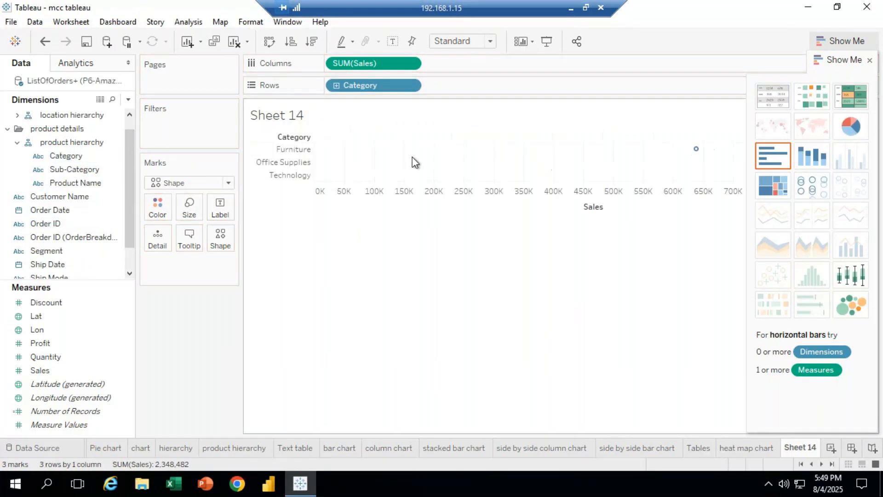
pyautogui.moveTo(366, 63); pyautogui.dragTo(460, 87)
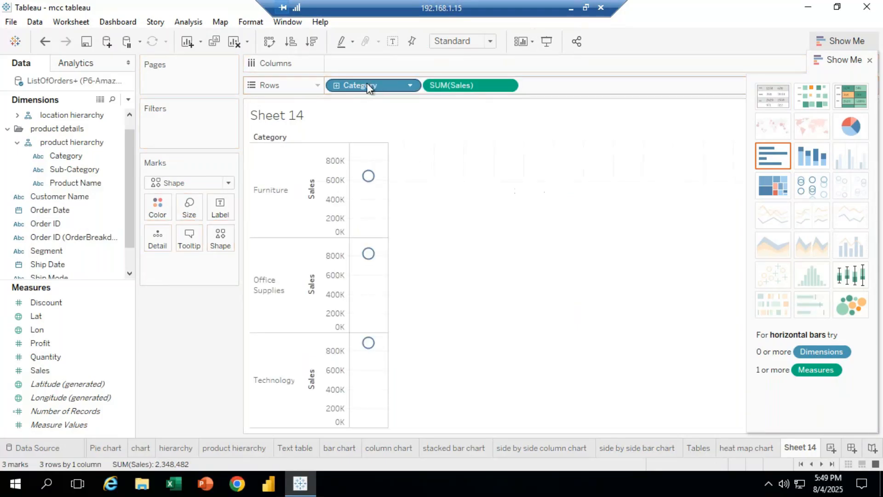
# Move Category to columns and inspect the sales value of each category circle
pyautogui.click(366, 83)
pyautogui.moveTo(367, 85); pyautogui.dragTo(364, 63)
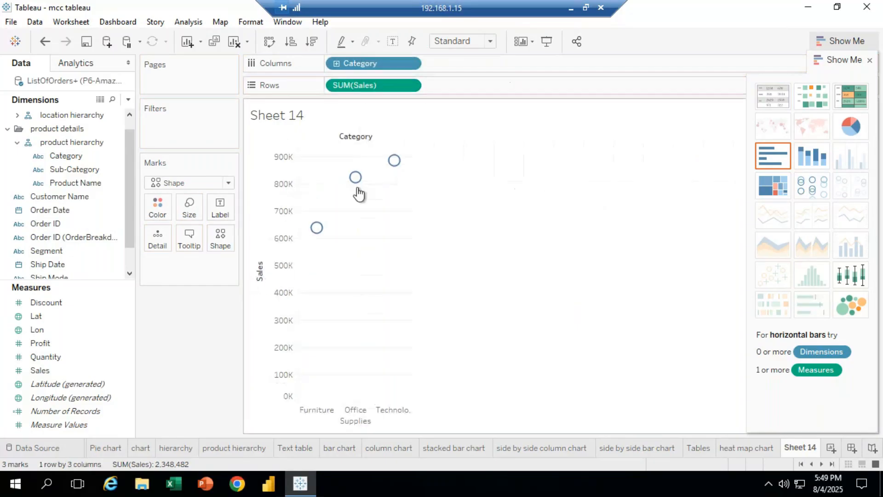
pyautogui.moveTo(395, 162)
pyautogui.moveTo(356, 179)
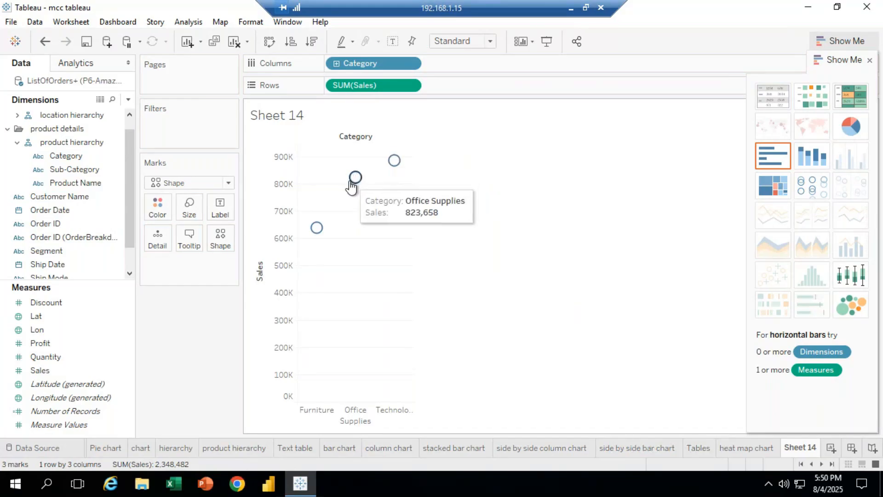
pyautogui.moveTo(322, 228)
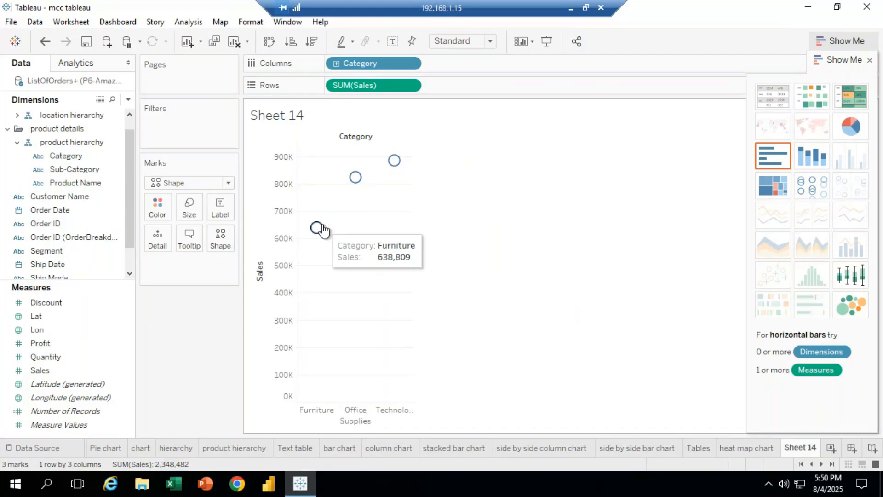
# Apply the circle views chart type from Show Me and return Category to columns
pyautogui.click(810, 187)
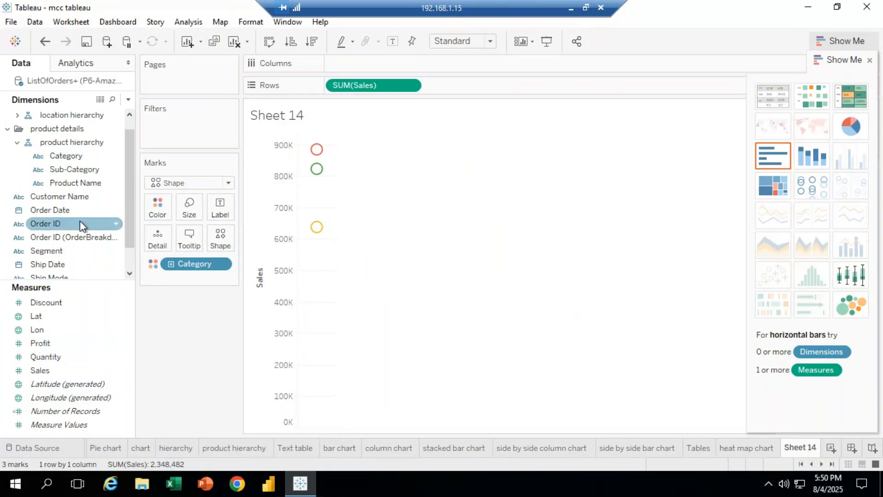
pyautogui.moveTo(89, 156); pyautogui.dragTo(382, 66)
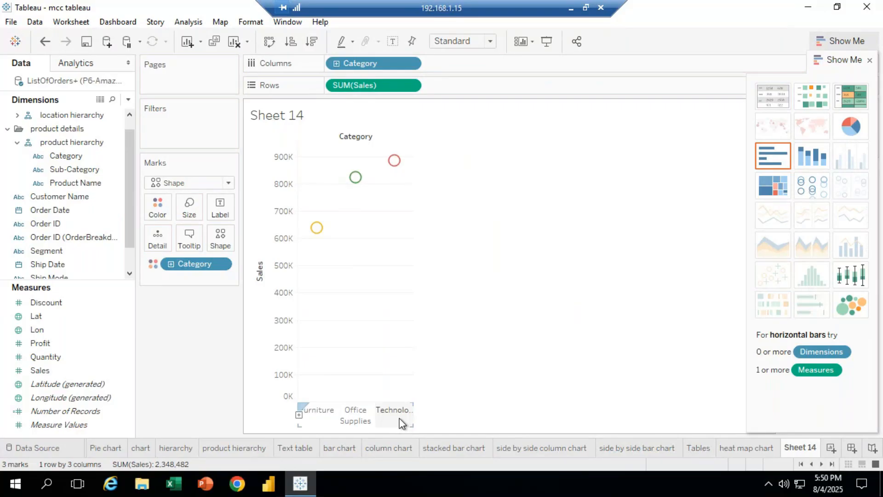
# Add Sales and Category as labels on the category circles
pyautogui.moveTo(42, 370); pyautogui.dragTo(227, 205)
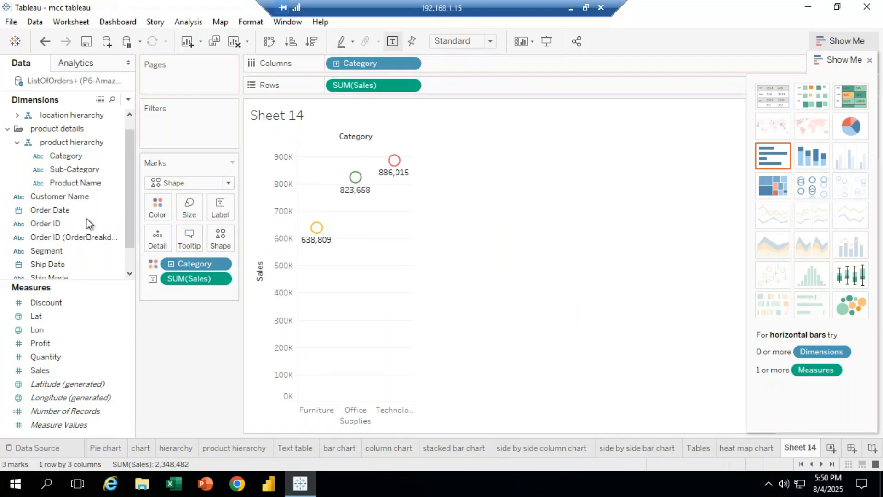
pyautogui.moveTo(74, 156); pyautogui.dragTo(223, 207)
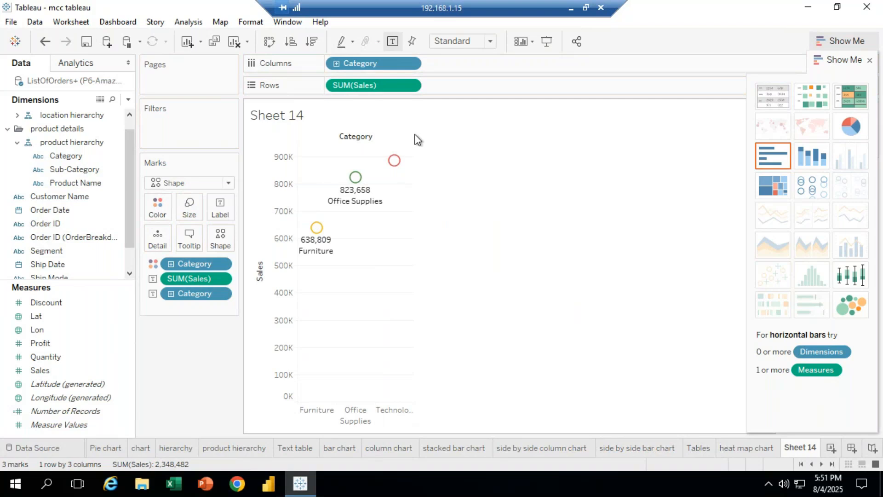
pyautogui.moveTo(373, 211)
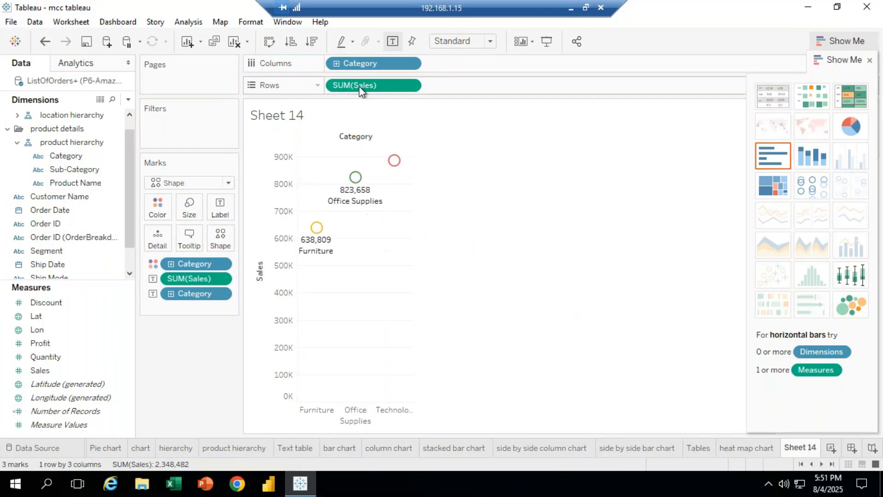
# Remove all fields from the marks, rows and columns to clear the sheet
pyautogui.moveTo(206, 297); pyautogui.dragTo(184, 322)
pyautogui.moveTo(189, 278); pyautogui.dragTo(189, 382)
pyautogui.moveTo(197, 261); pyautogui.dragTo(358, 115)
pyautogui.moveTo(371, 86); pyautogui.dragTo(220, 283)
pyautogui.moveTo(366, 65); pyautogui.dragTo(184, 351)
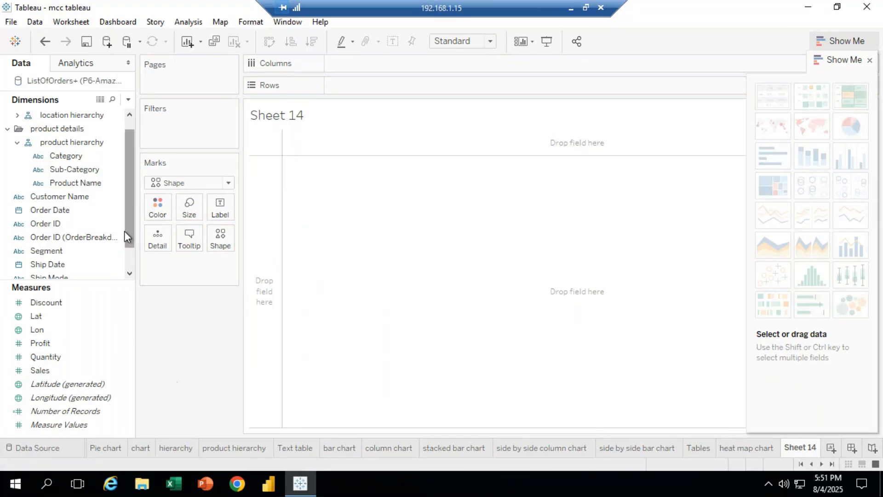
pyautogui.moveTo(128, 233); pyautogui.dragTo(126, 276)
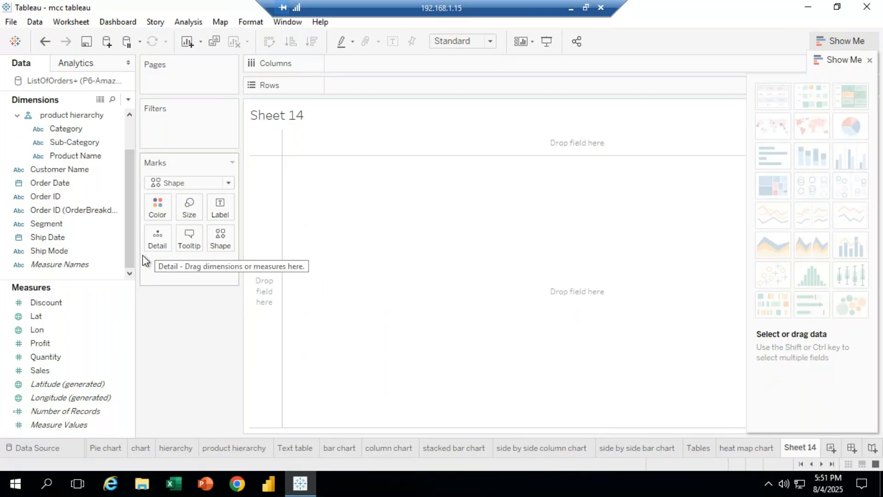
# Plot Sales on rows against Ship Mode on columns as circle shapes
pyautogui.moveTo(55, 373); pyautogui.dragTo(371, 95)
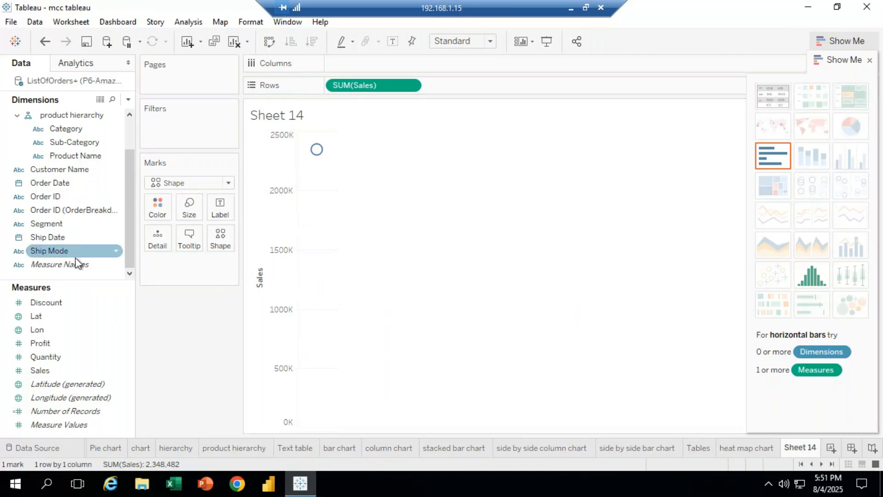
pyautogui.moveTo(75, 251); pyautogui.dragTo(391, 63)
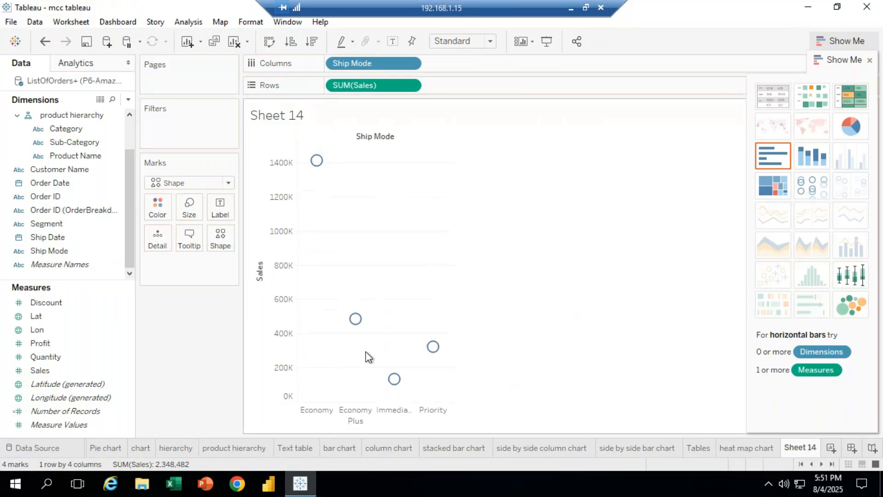
pyautogui.moveTo(360, 317)
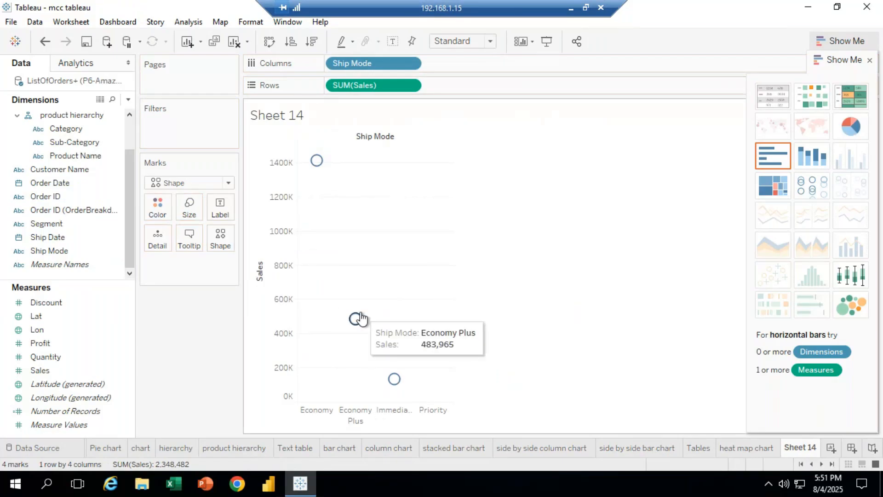
pyautogui.moveTo(431, 352)
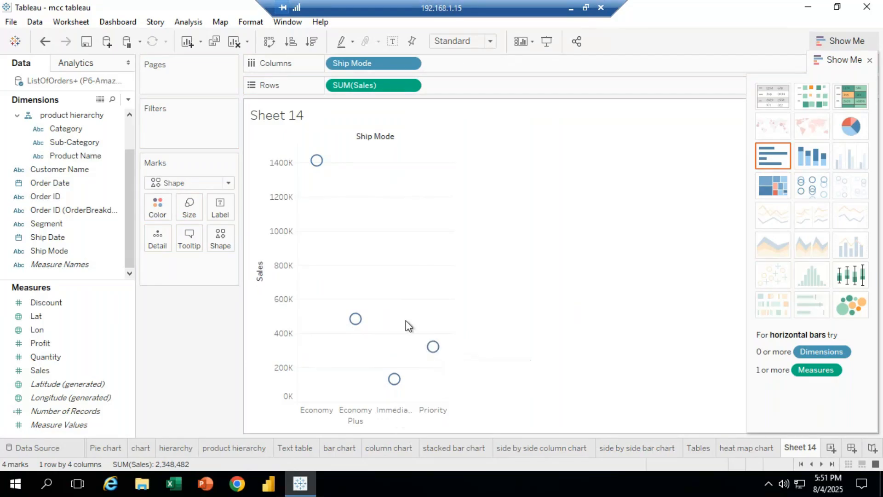
pyautogui.moveTo(317, 161)
# Browse the side by side bar chart, side by side column chart and heat map chart sheets, returning to Sheet 14
pyautogui.click(648, 453)
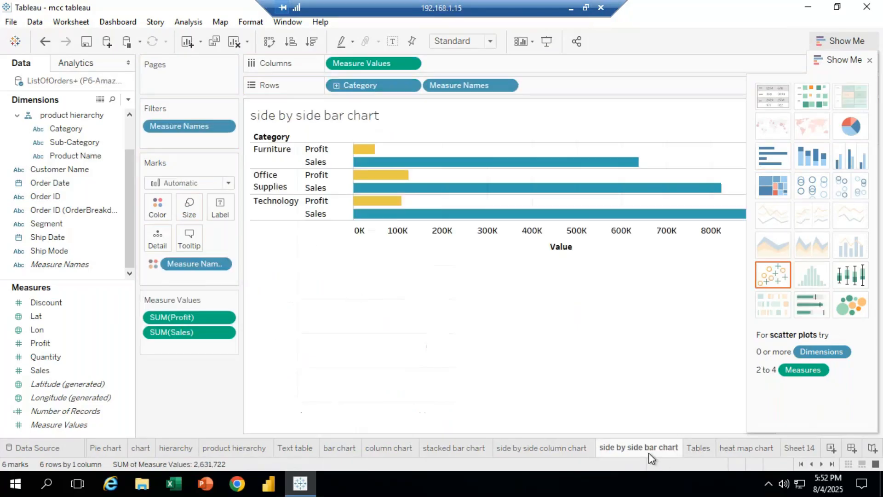
pyautogui.click(553, 445)
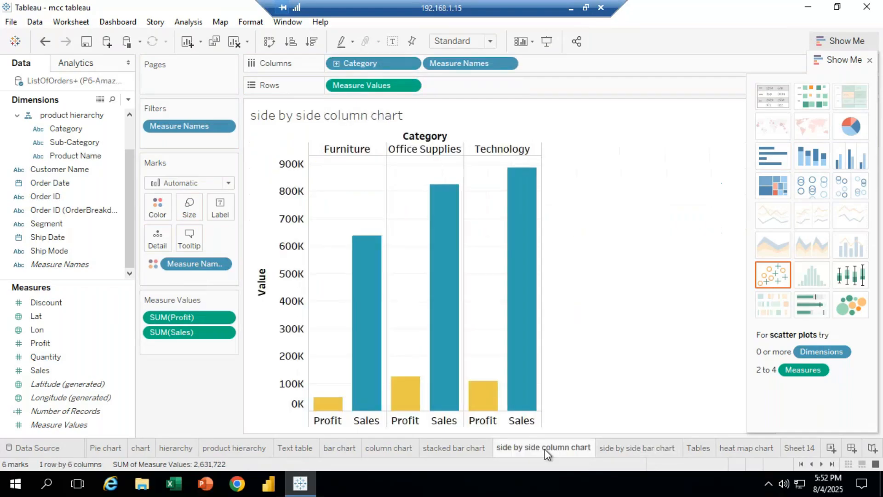
pyautogui.click(733, 447)
pyautogui.click(799, 446)
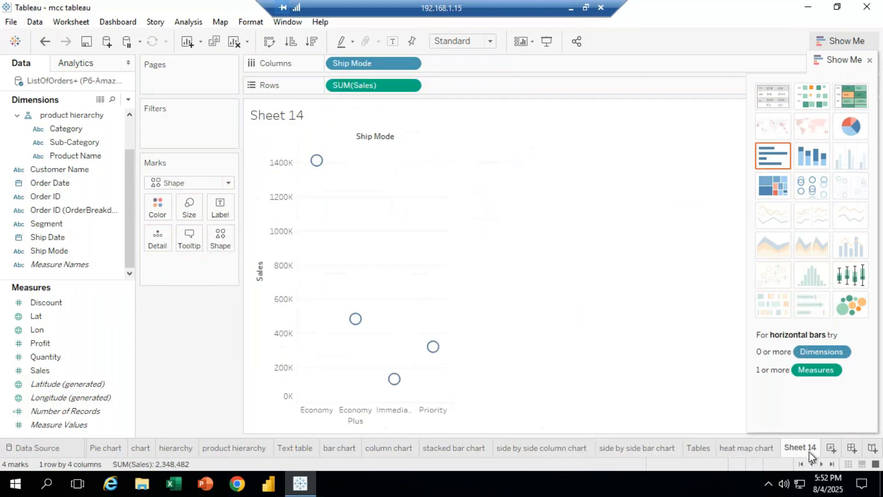
# Apply circle views from Show Me, then move Ship Mode from the marks back to columns
pyautogui.click(814, 189)
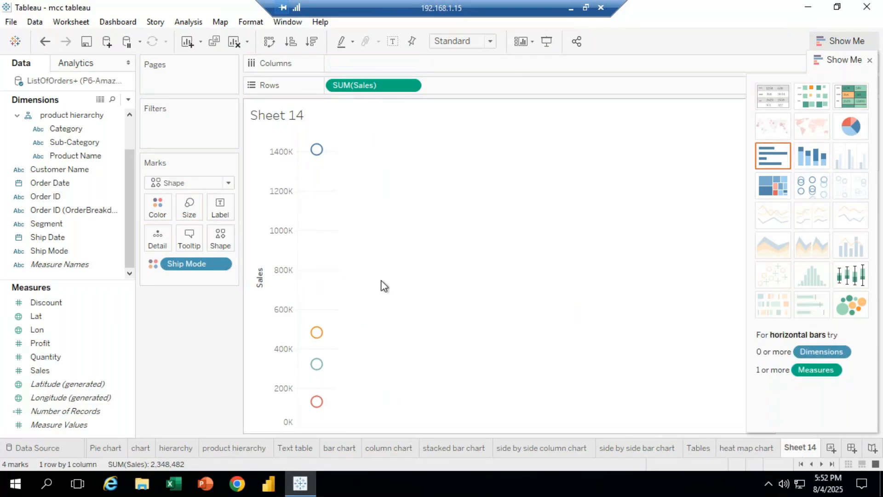
pyautogui.moveTo(194, 263); pyautogui.dragTo(353, 68)
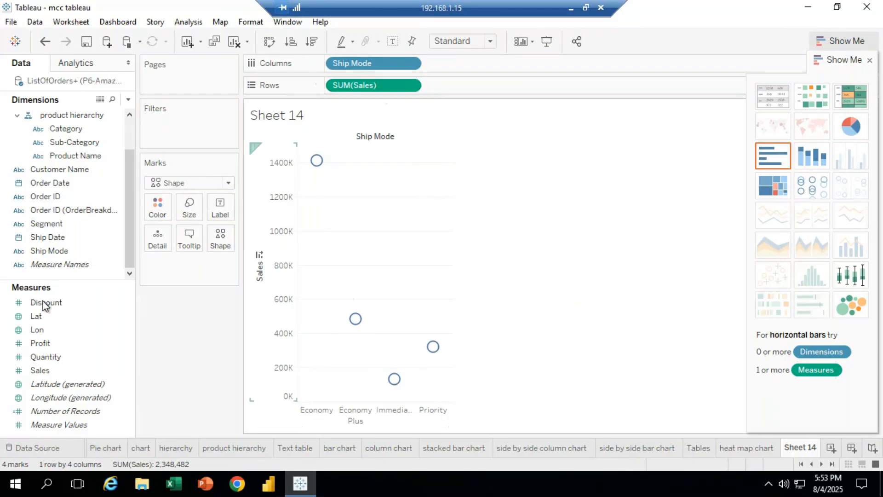
# Add Segment to rows and to the colour of the circle marks
pyautogui.moveTo(48, 223); pyautogui.dragTo(462, 86)
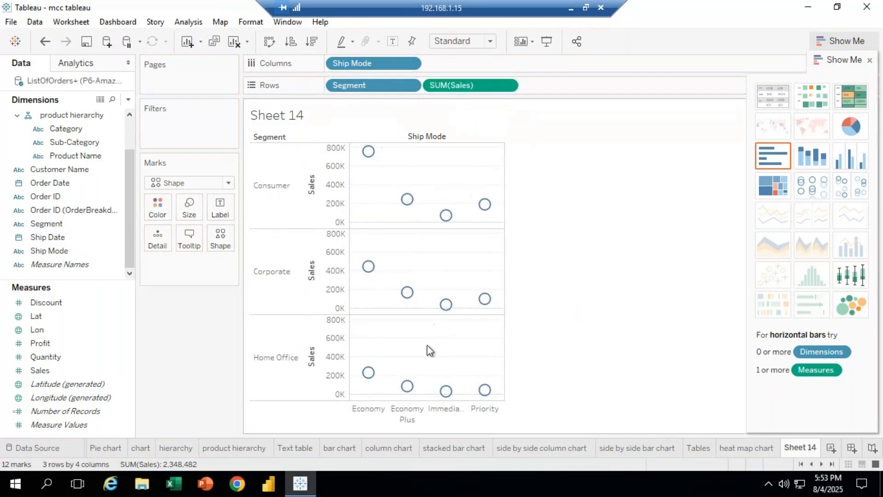
pyautogui.moveTo(460, 226)
pyautogui.moveTo(68, 227); pyautogui.dragTo(161, 203)
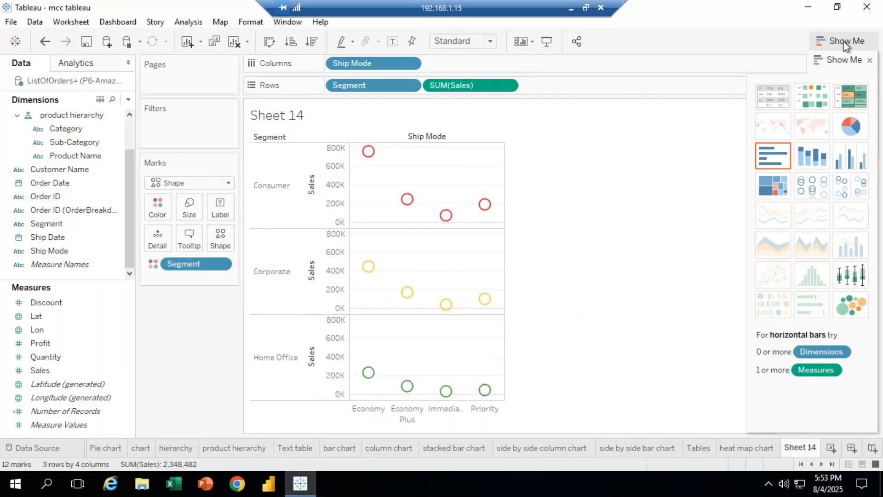
# Hide Show Me and change the Corporate segment's colour to purple through the legend's Edit Colors dialog
pyautogui.click(838, 71)
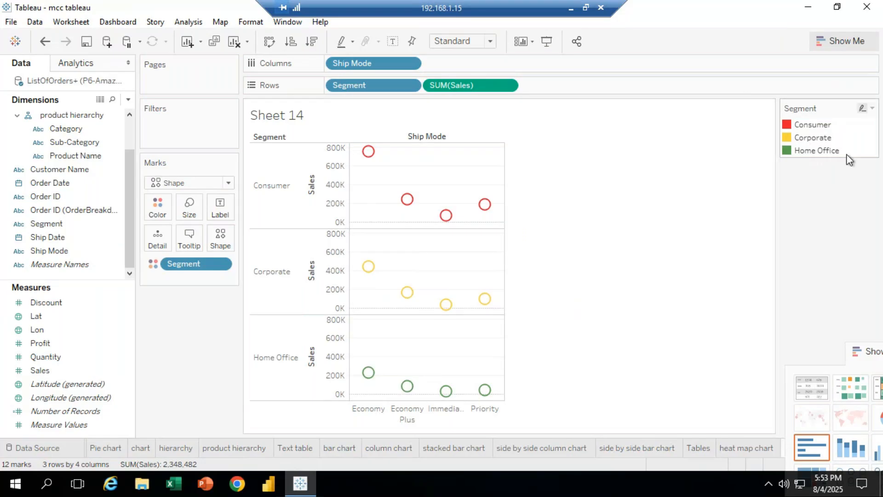
pyautogui.click(872, 108)
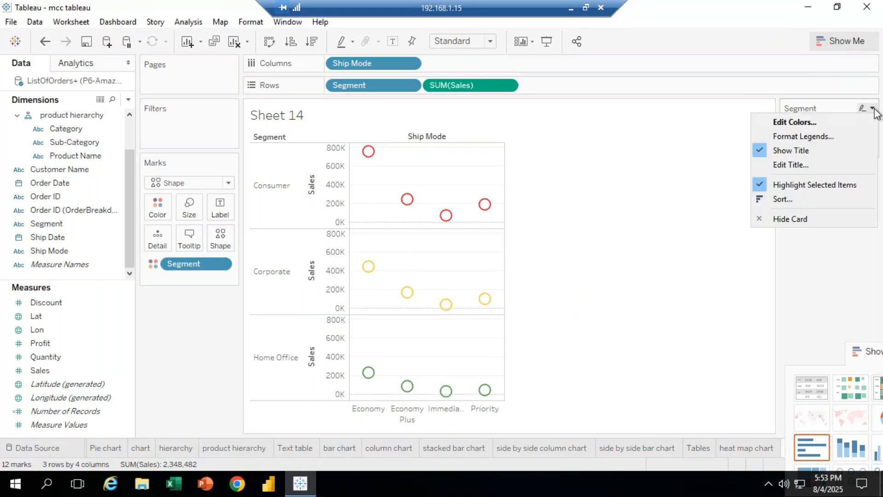
pyautogui.click(799, 124)
pyautogui.moveTo(495, 99); pyautogui.dragTo(756, 63)
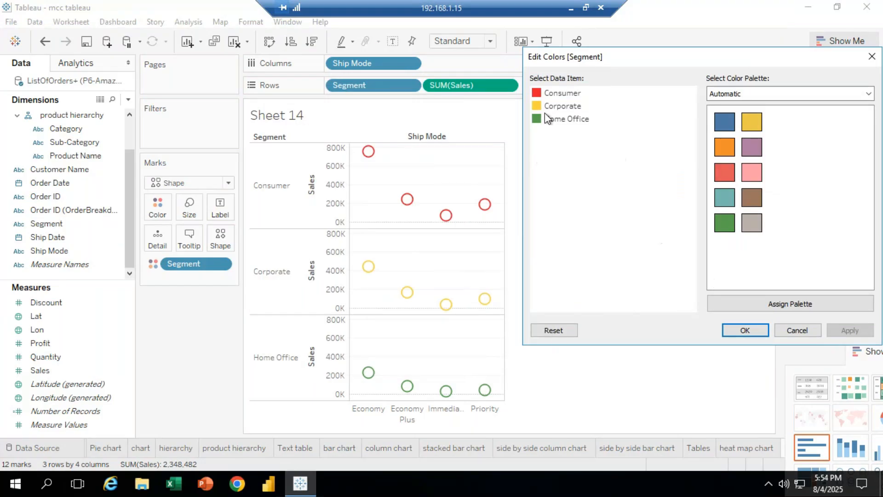
pyautogui.click(568, 109)
pyautogui.click(751, 146)
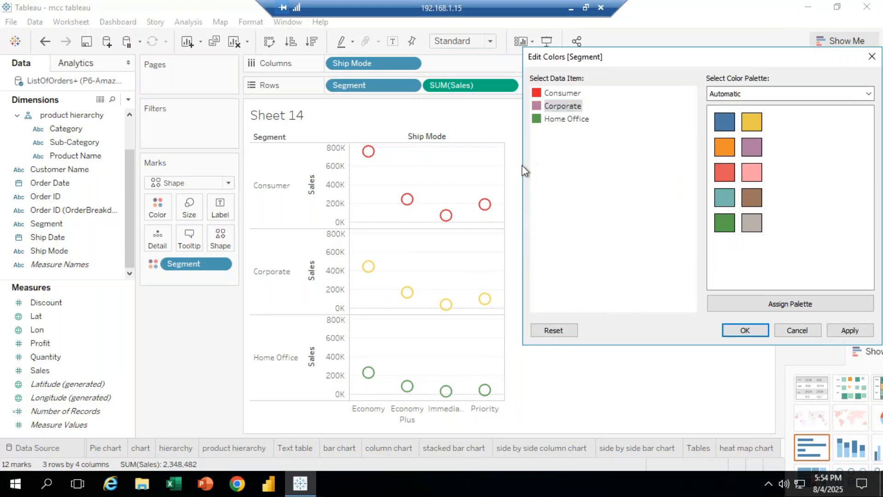
pyautogui.click(745, 330)
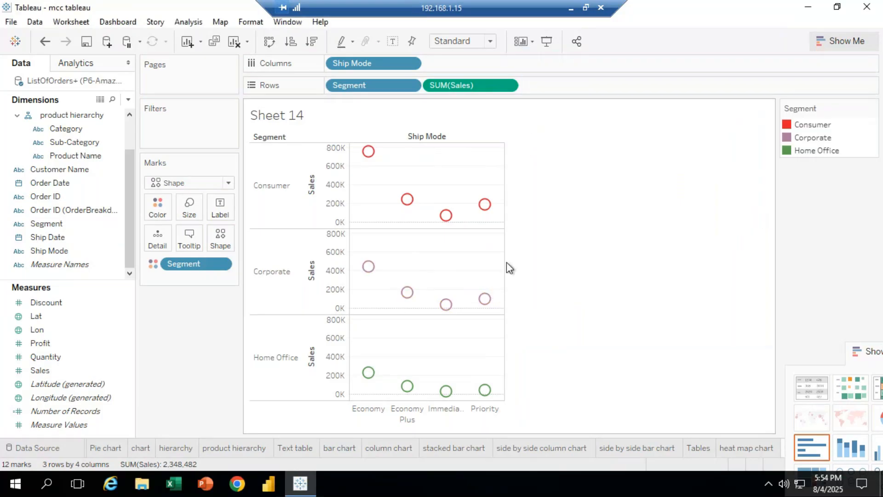
# Recolour the Corporate segment teal from the Jewel Bright palette in the segment legend's Edit Colors dialog
pyautogui.click(872, 109)
pyautogui.click(822, 125)
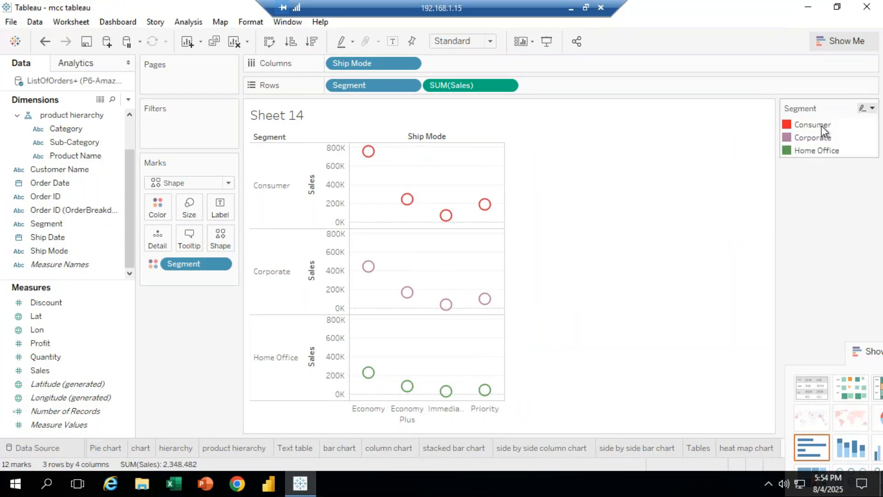
pyautogui.click(608, 131)
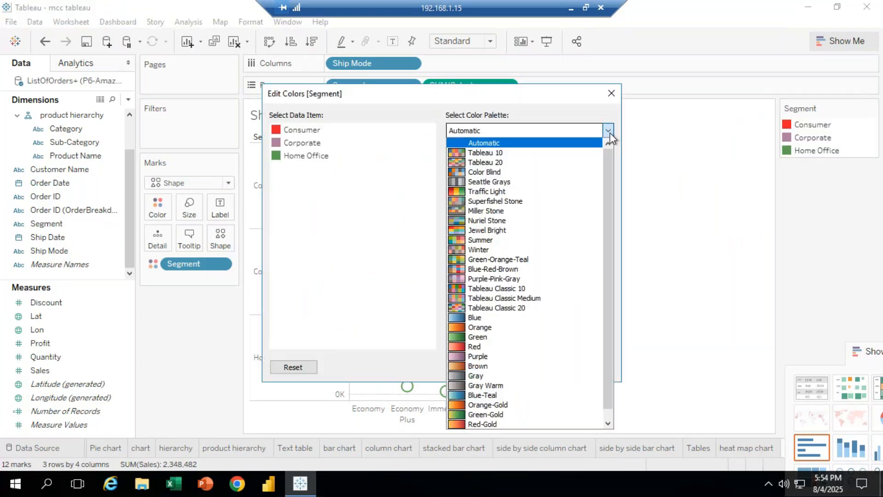
pyautogui.click(487, 230)
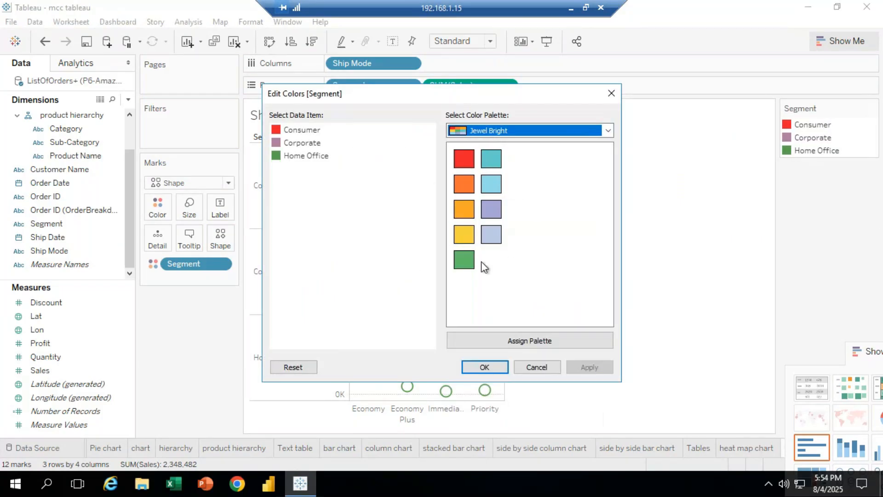
pyautogui.moveTo(518, 94); pyautogui.dragTo(745, 45)
pyautogui.click(547, 107)
pyautogui.click(734, 147)
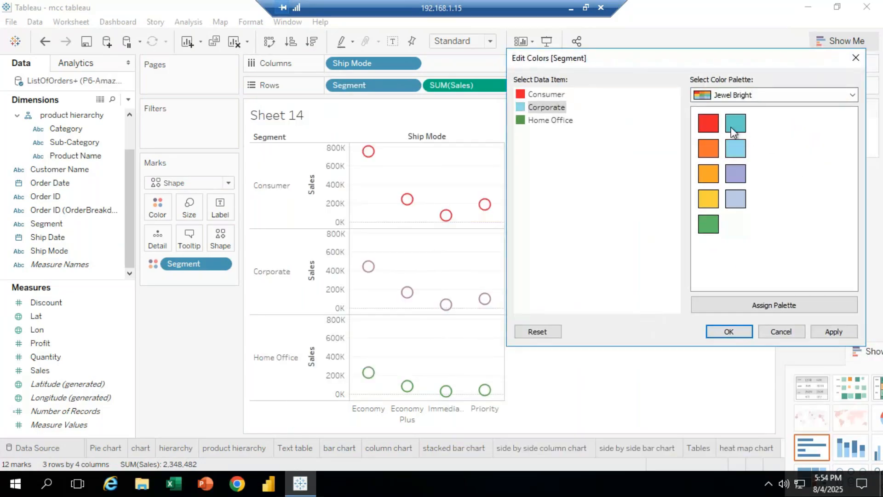
pyautogui.click(745, 331)
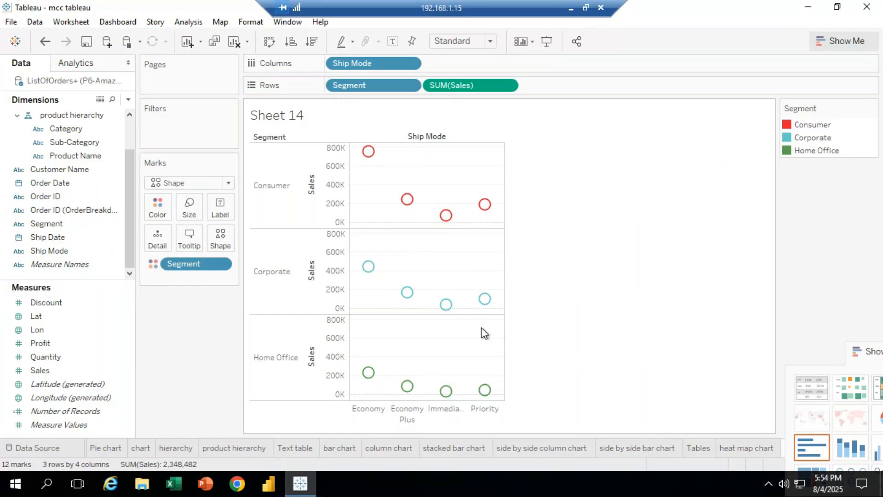
# Convert the view to side-by-side circles from Show Me and move the Show Me panel aside
pyautogui.moveTo(852, 355); pyautogui.dragTo(817, 94)
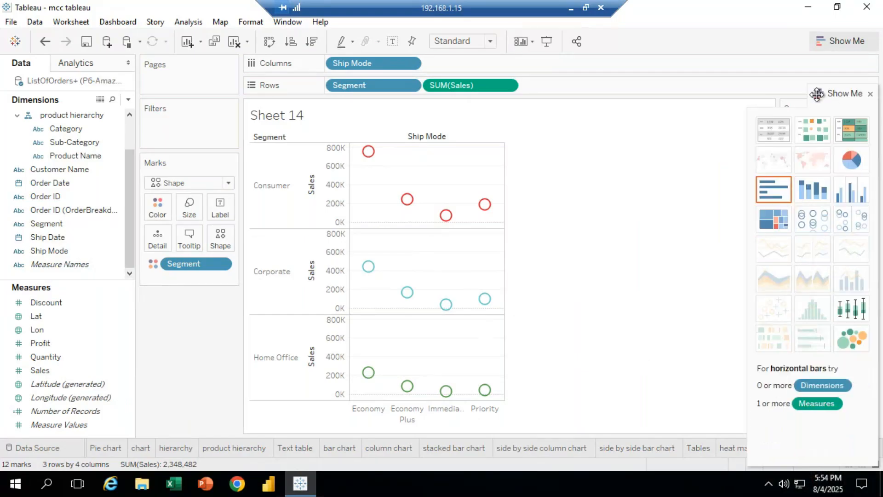
pyautogui.click(850, 224)
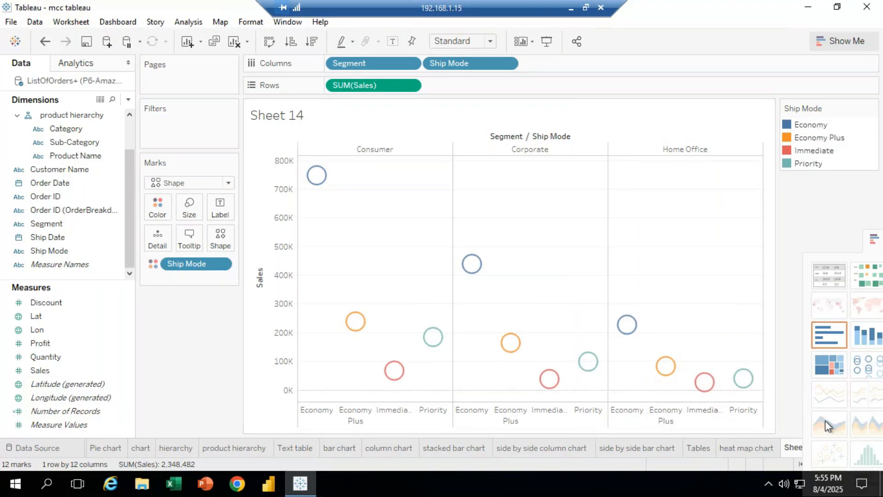
pyautogui.click(876, 240)
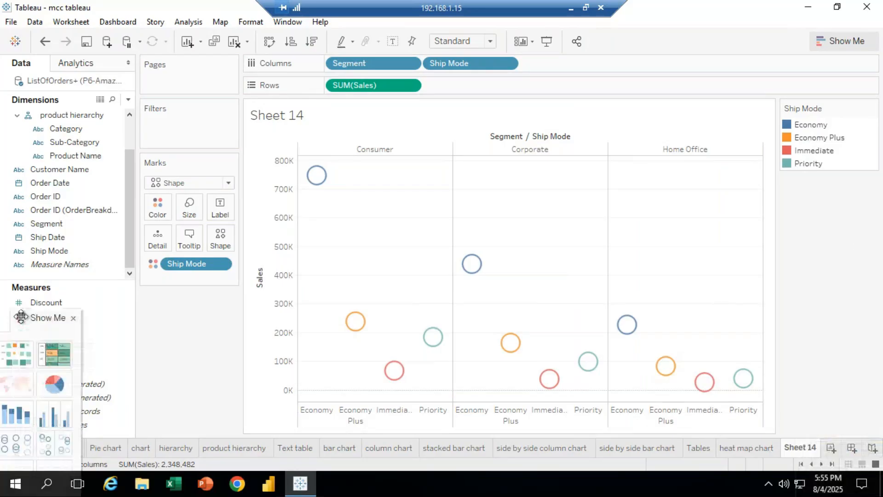
# Rename Sheet 14 as "side by side circle view chart"
pyautogui.rightClick(801, 447)
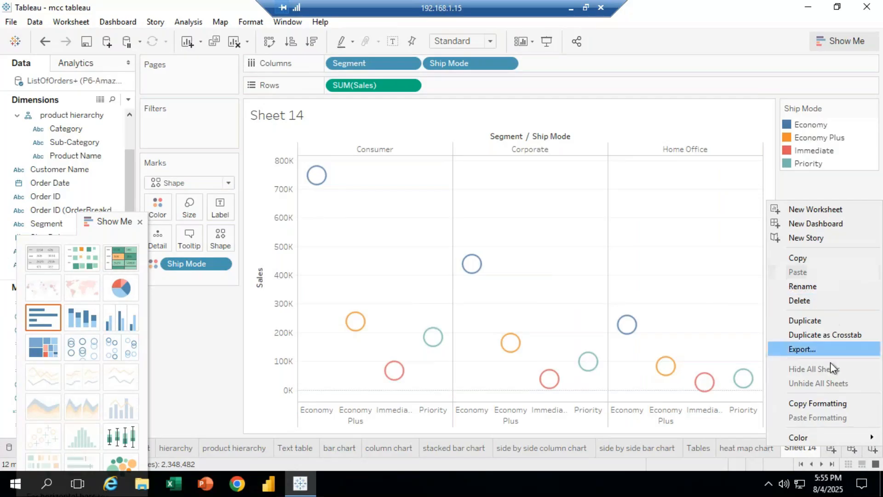
pyautogui.click(812, 289)
pyautogui.write('side by side ')
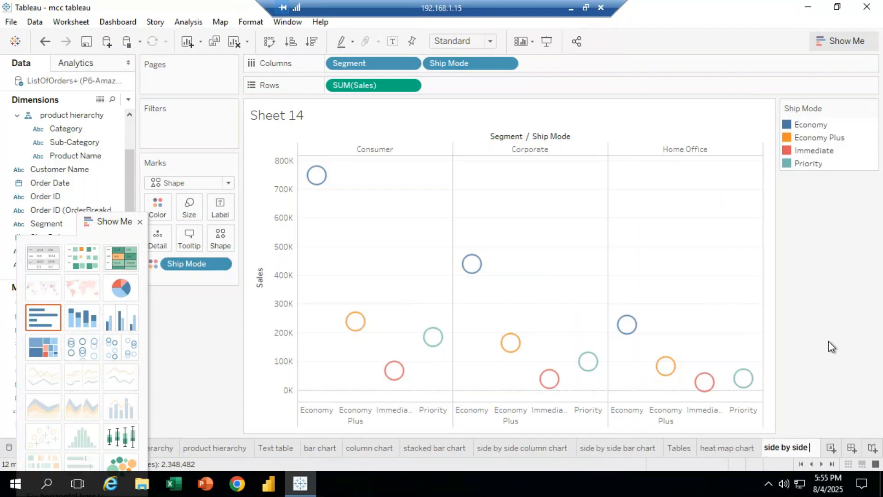
pyautogui.write('cirl')
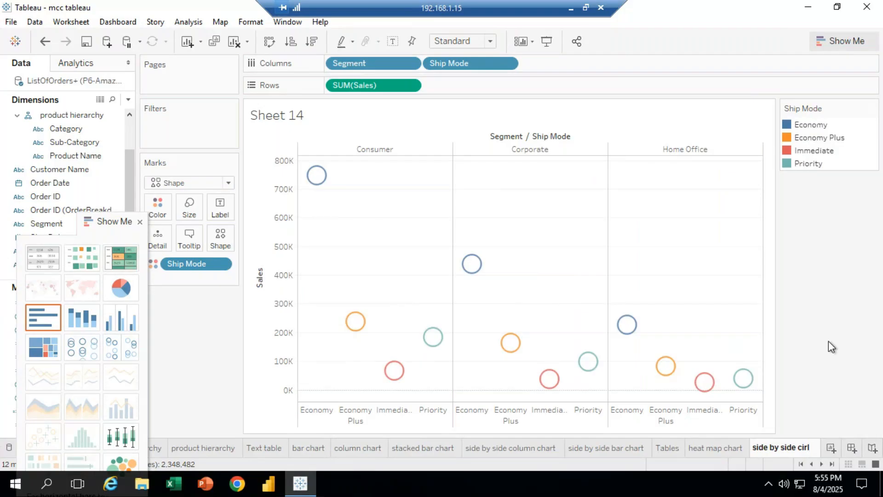
pyautogui.press('BackSpace')
pyautogui.write('cle view char')
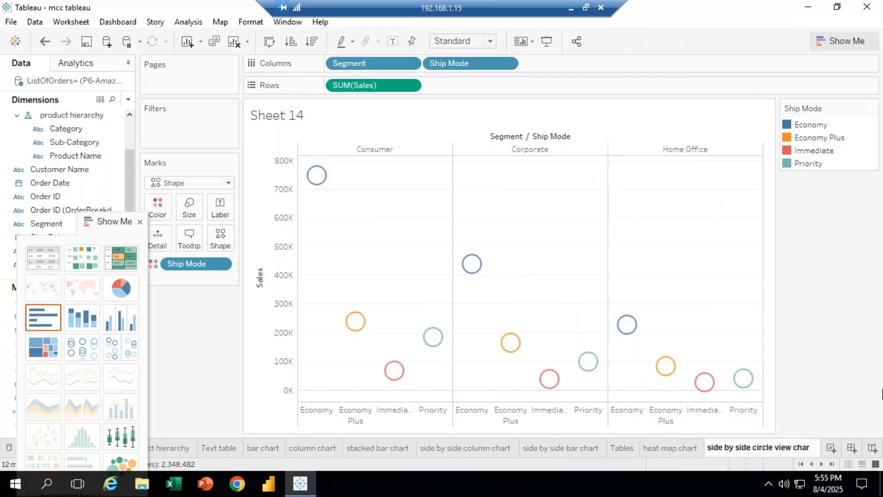
pyautogui.write('t')
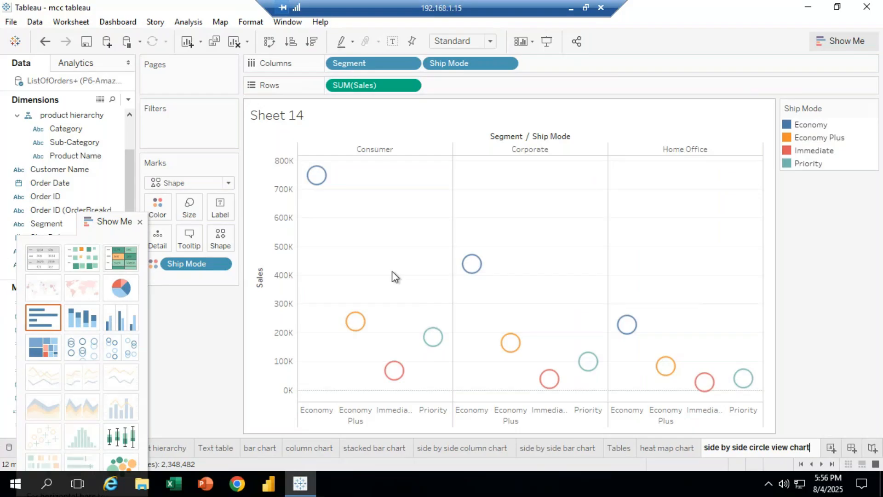
pyautogui.click(571, 11)
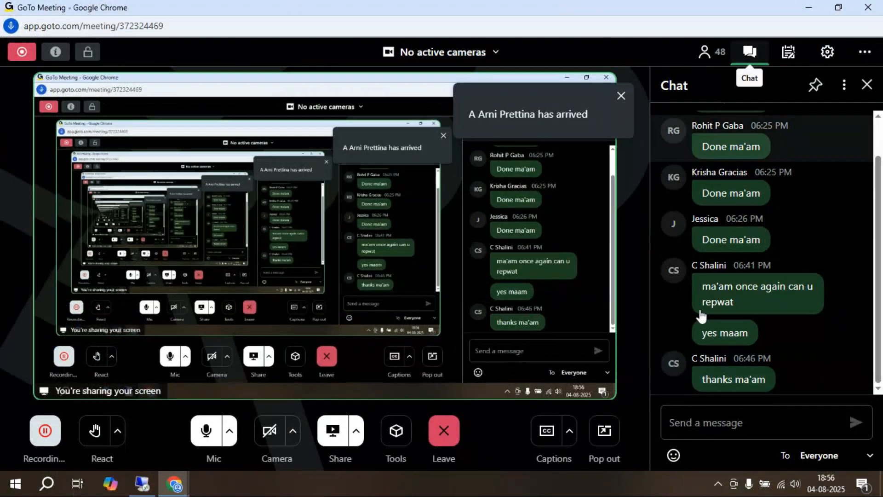
pyautogui.click(740, 413)
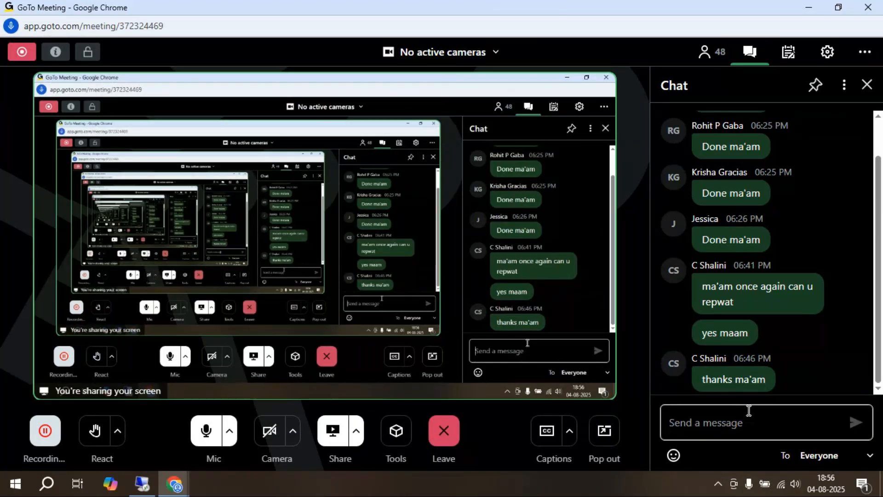
pyautogui.click(144, 488)
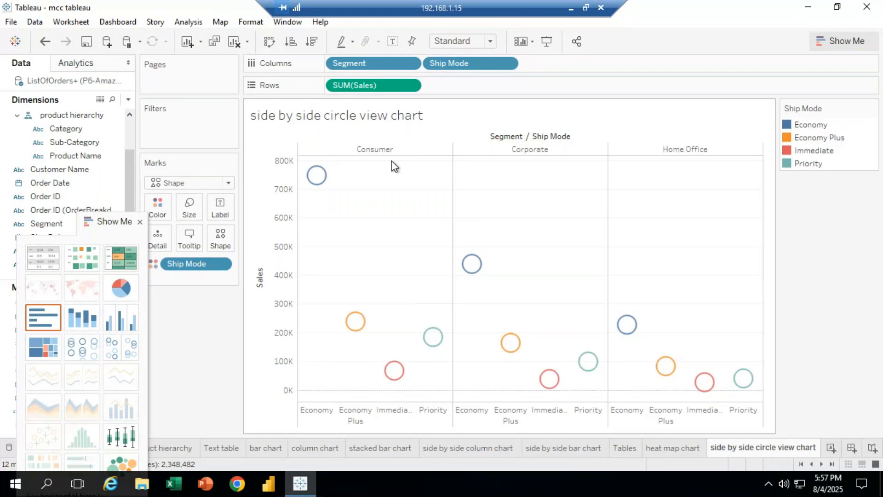
pyautogui.click(570, 8)
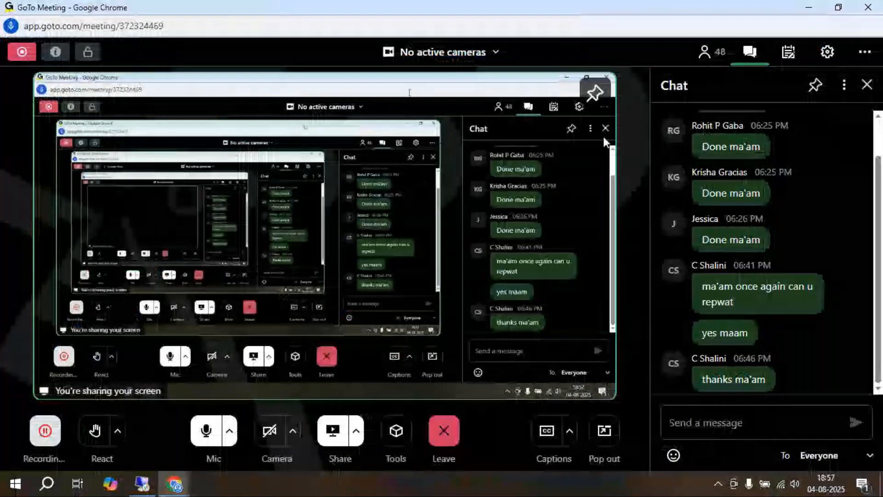
pyautogui.click(146, 483)
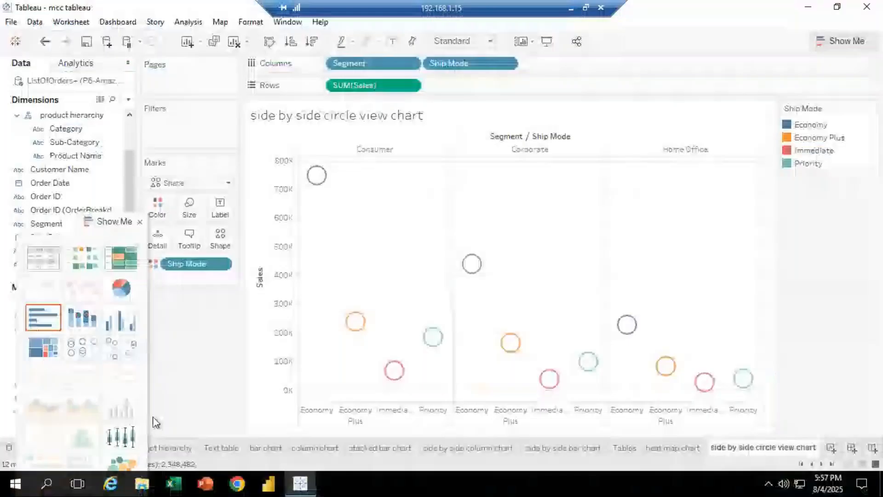
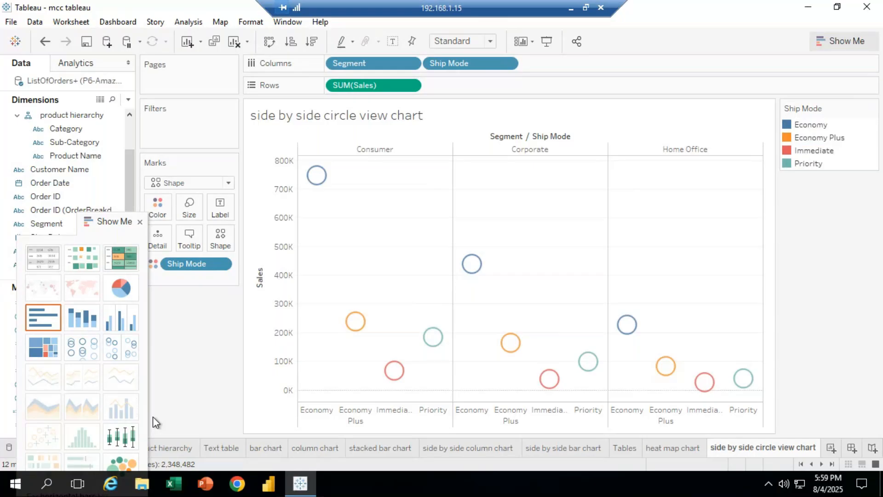
pyautogui.click(570, 8)
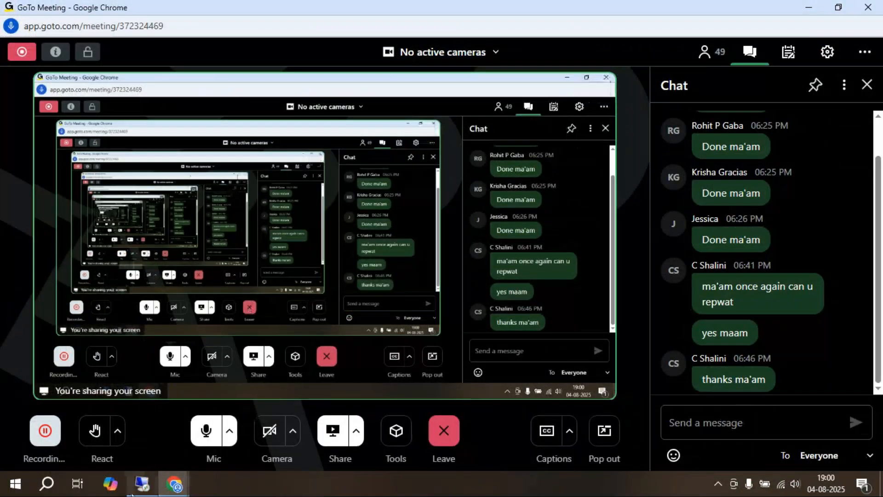
pyautogui.click(141, 483)
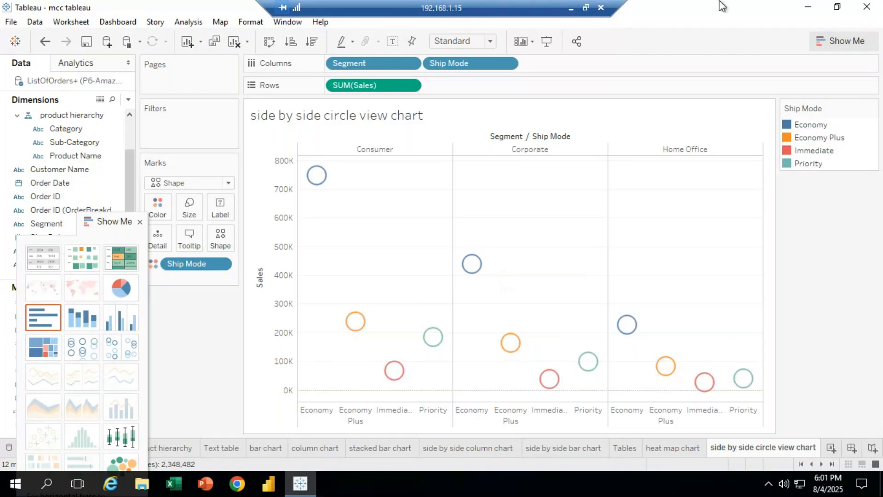
pyautogui.click(570, 9)
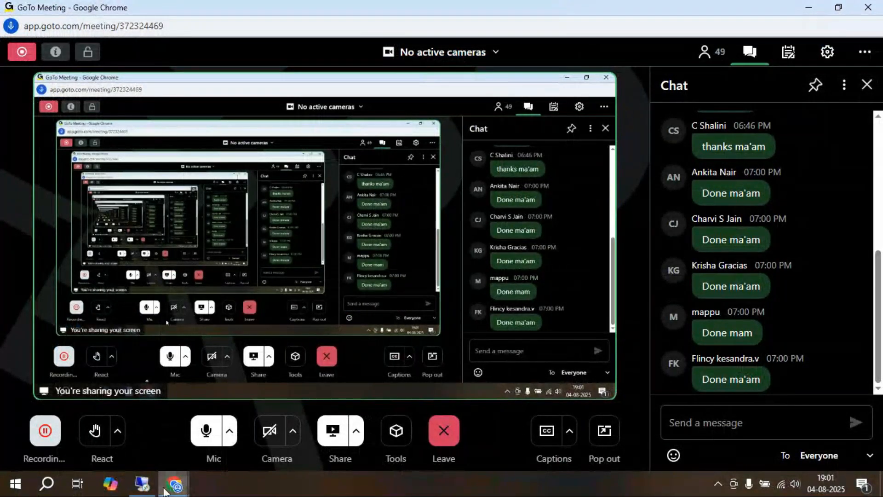
pyautogui.click(142, 484)
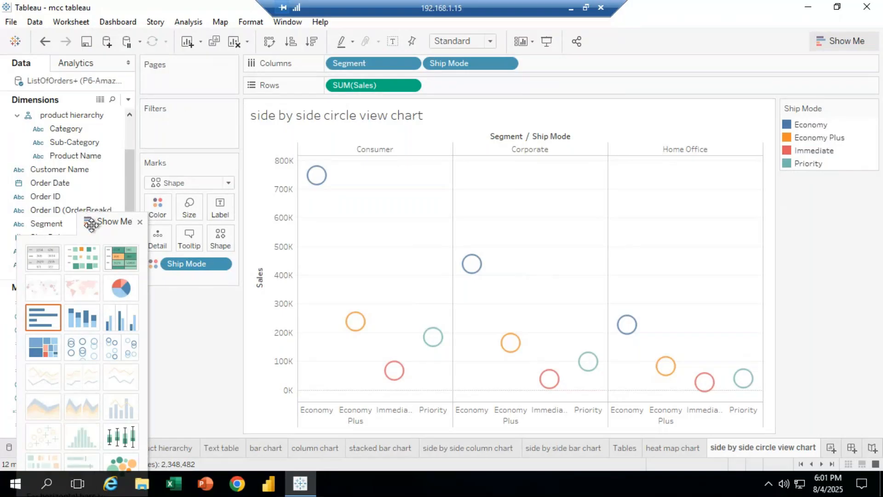
# Add a new worksheet and plot SUM(Sales) on Columns against SUM(Profit) on Rows as a scatter plot
pyautogui.moveTo(92, 226); pyautogui.dragTo(878, 46)
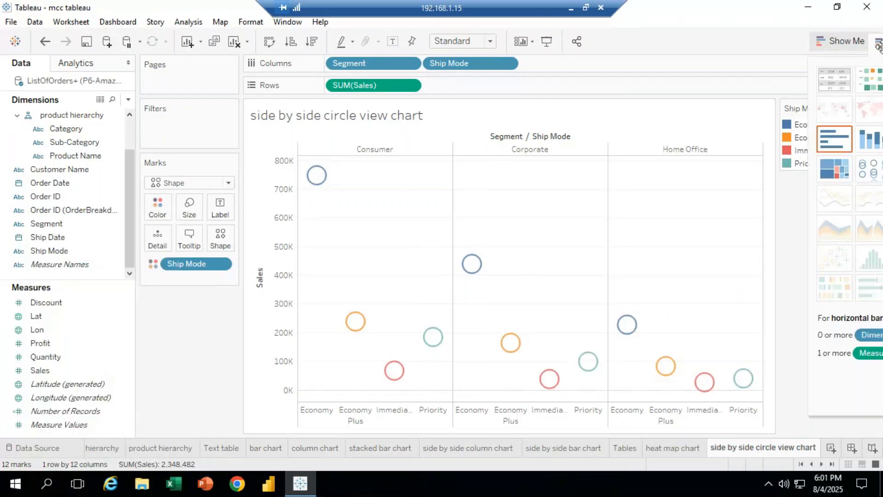
pyautogui.click(830, 448)
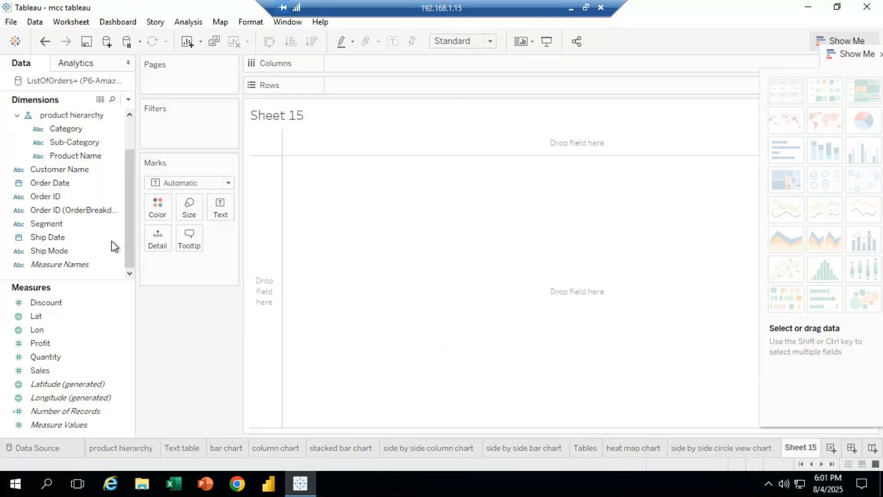
pyautogui.moveTo(48, 367); pyautogui.dragTo(350, 64)
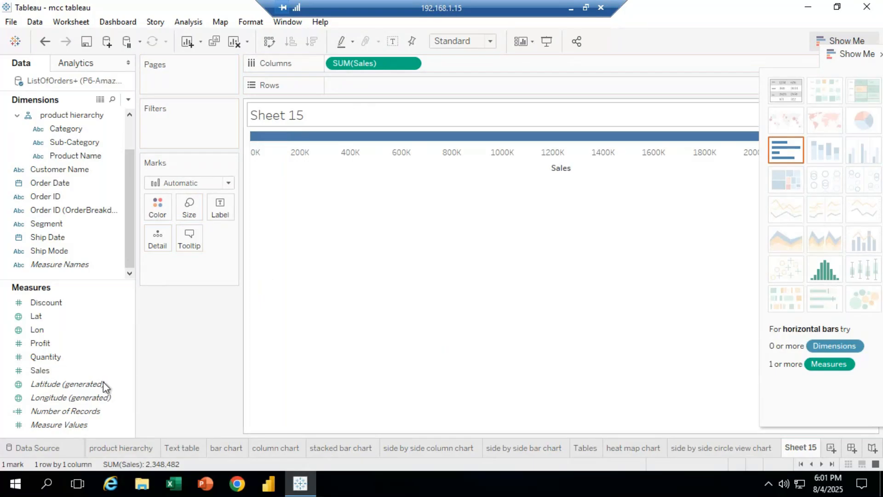
pyautogui.moveTo(40, 342); pyautogui.dragTo(357, 84)
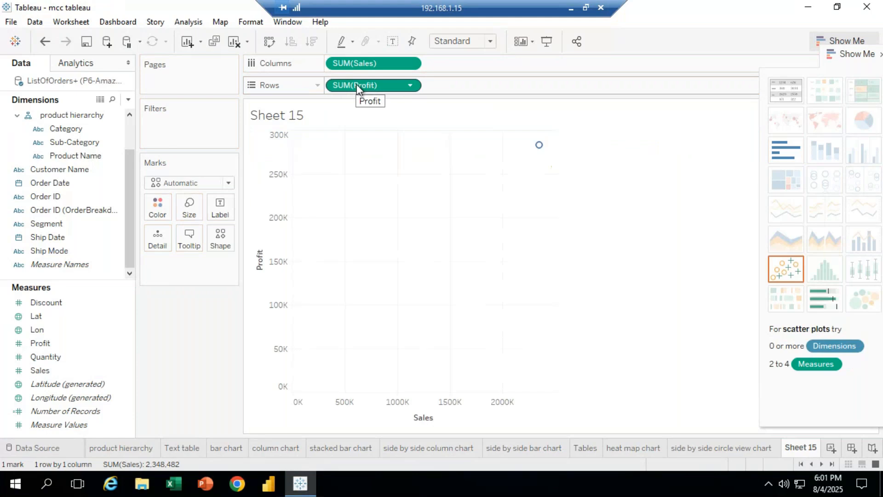
pyautogui.moveTo(539, 145)
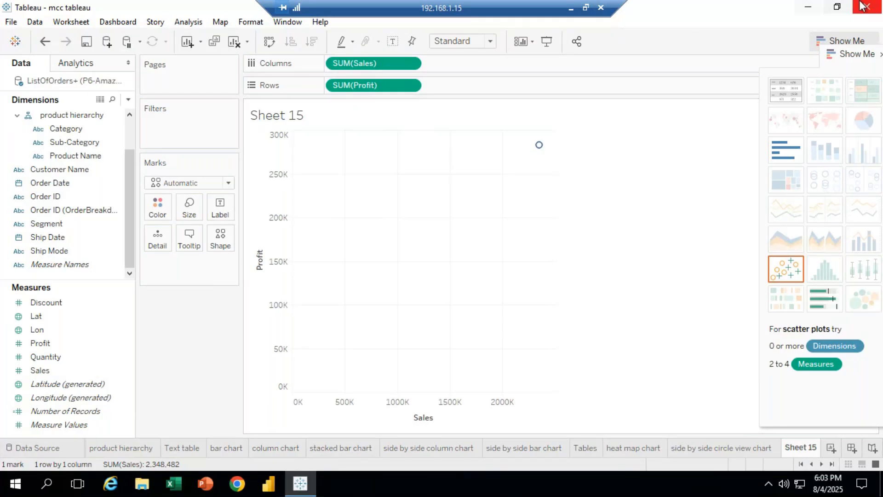
# Expand the location hierarchy and label the scatter plot marks by Region
pyautogui.moveTo(126, 218); pyautogui.dragTo(137, 173)
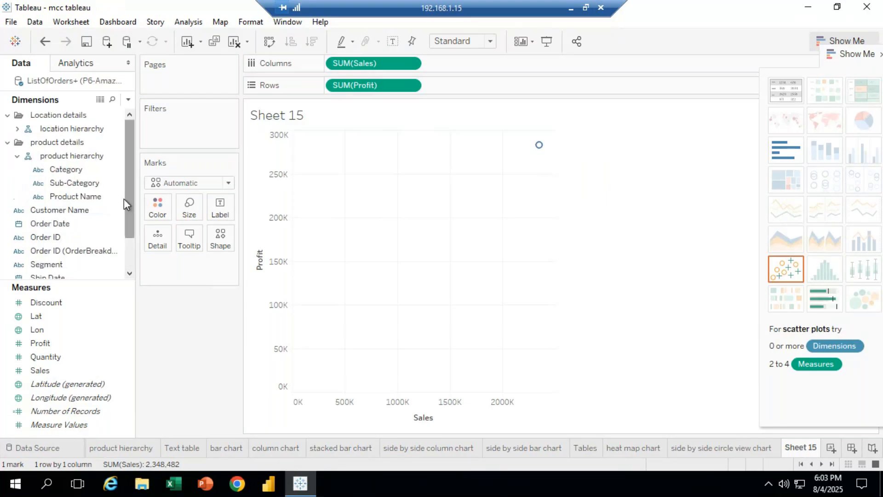
pyautogui.moveTo(131, 202)
pyautogui.mouseDown()
pyautogui.moveTo(129, 242)
pyautogui.moveTo(130, 186)
pyautogui.mouseUp()
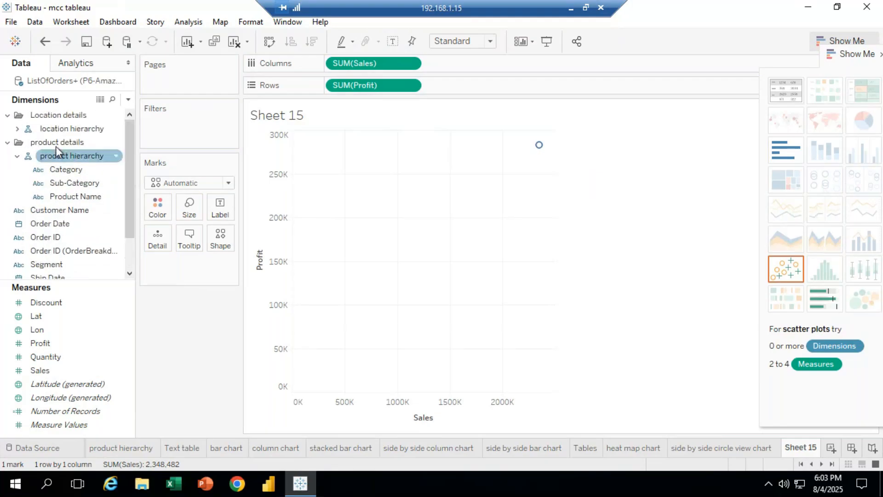
pyautogui.click(17, 128)
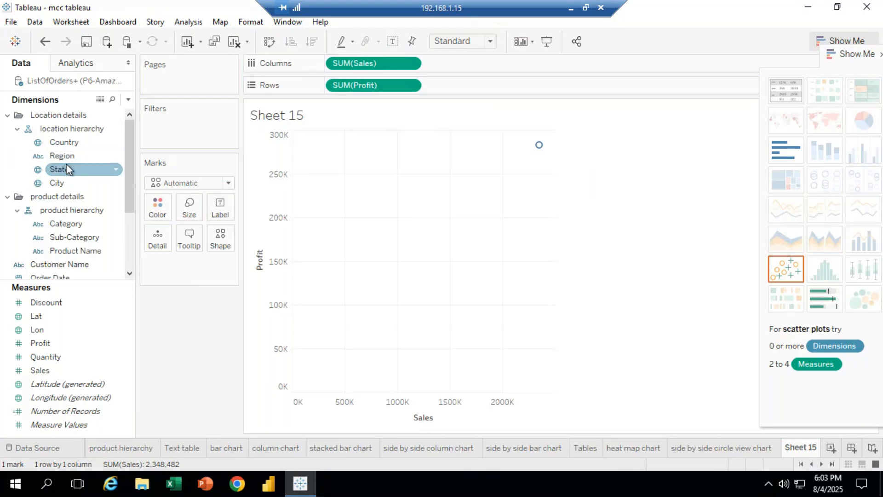
pyautogui.moveTo(69, 157); pyautogui.dragTo(224, 211)
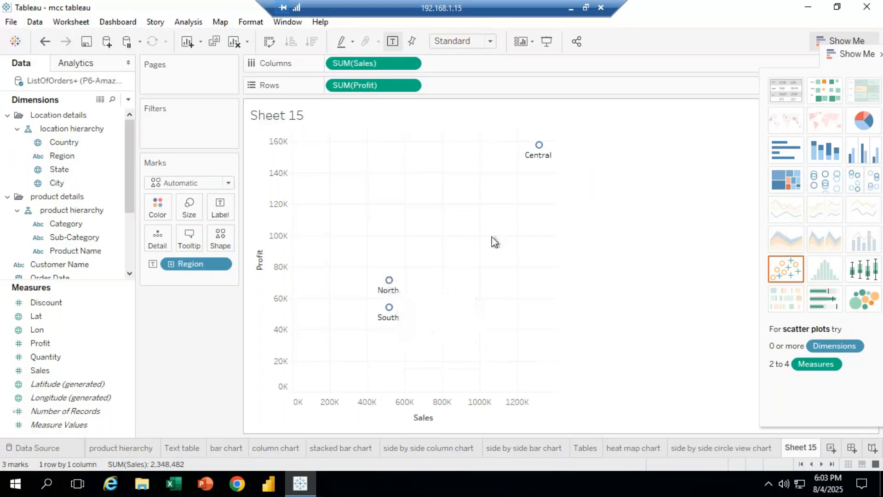
# Enlarge the scatter plot marks with the Size slider
pyautogui.click(189, 208)
pyautogui.moveTo(215, 238); pyautogui.dragTo(237, 257)
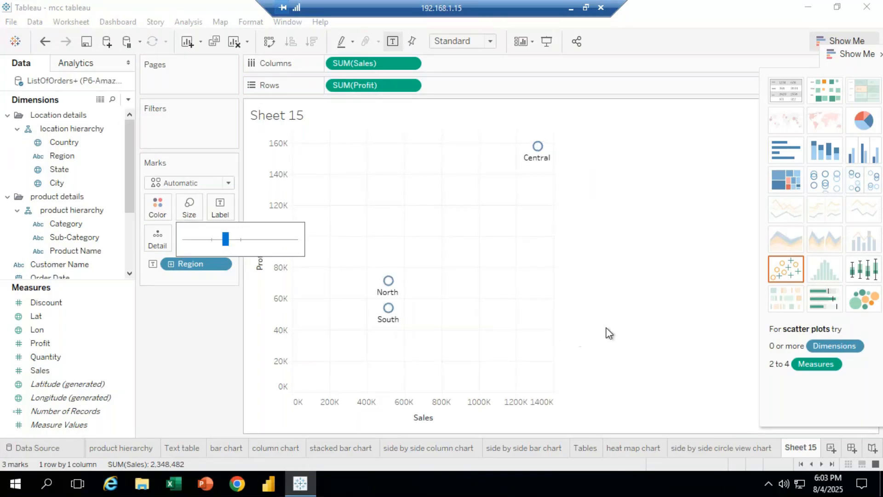
pyautogui.click(620, 307)
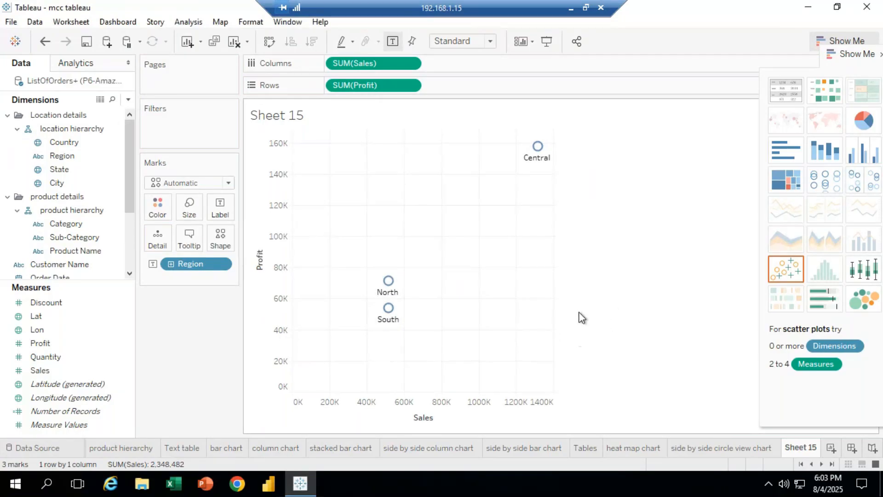
# Change the marks to filled diamonds, colour them red, and enlarge them slightly more
pyautogui.click(220, 238)
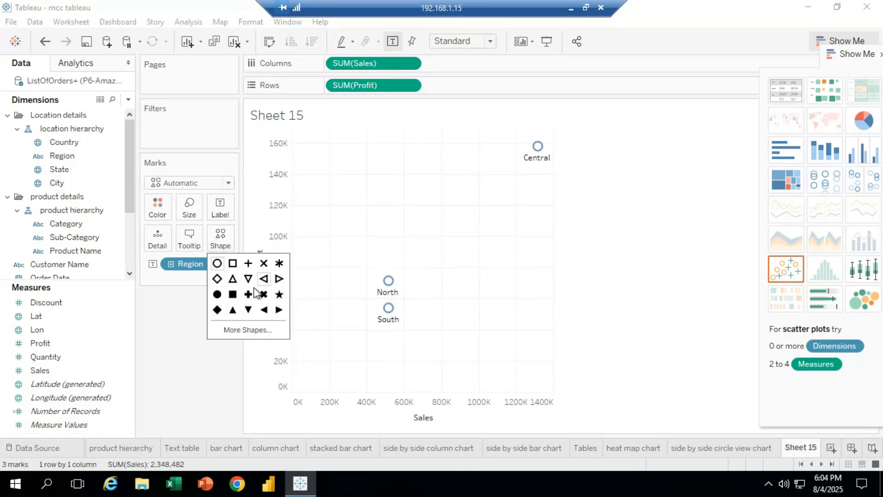
pyautogui.click(217, 309)
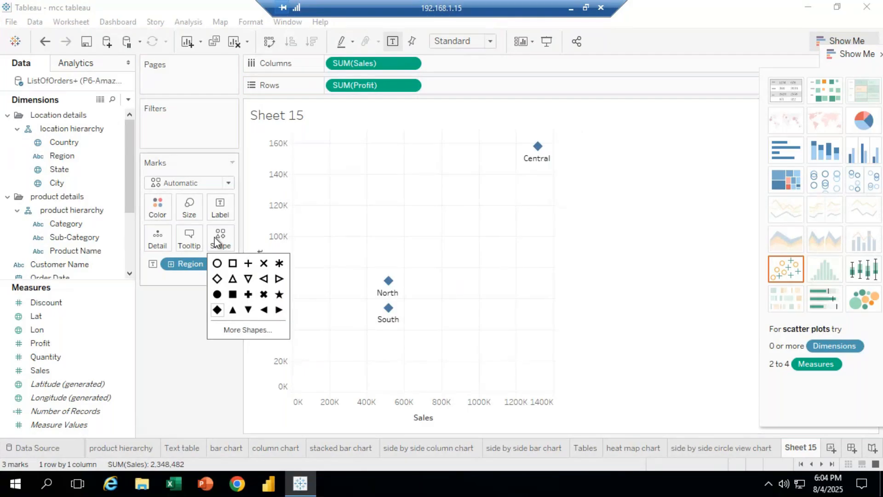
pyautogui.click(155, 213)
pyautogui.click(165, 307)
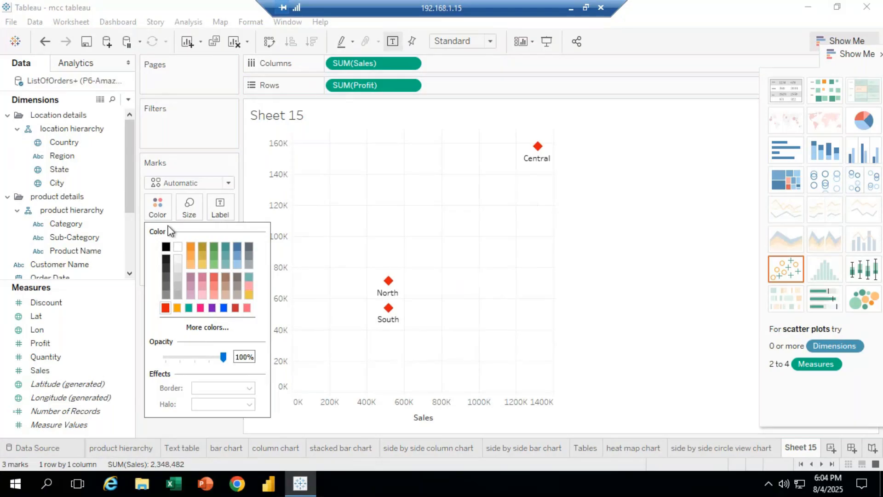
pyautogui.click(189, 218)
pyautogui.moveTo(223, 238); pyautogui.dragTo(233, 239)
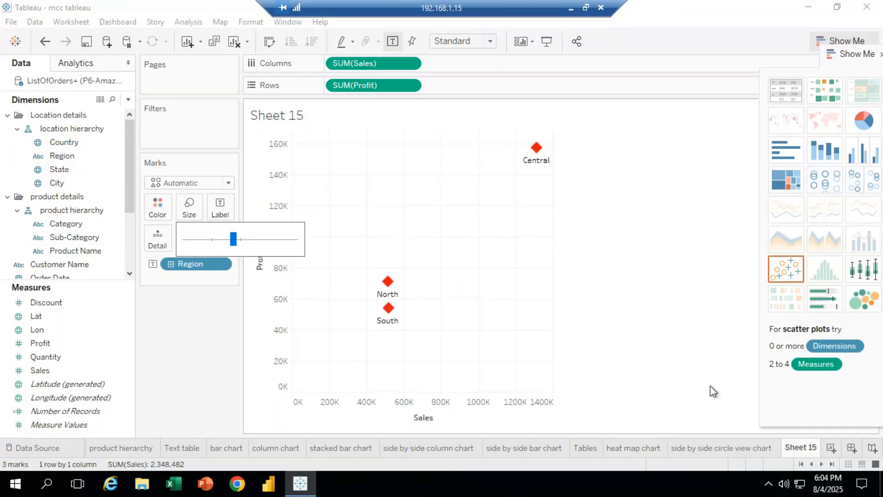
# Rename Sheet 15 as "scatter plot chart"
pyautogui.rightClick(800, 448)
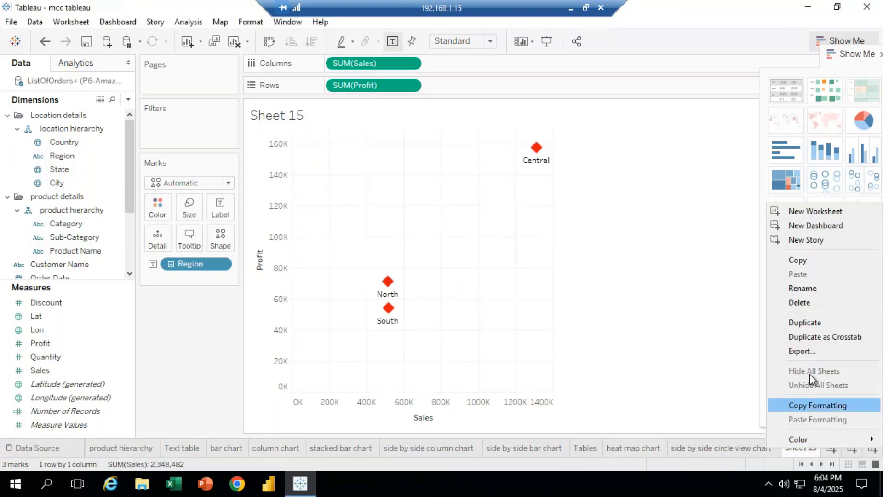
pyautogui.click(808, 287)
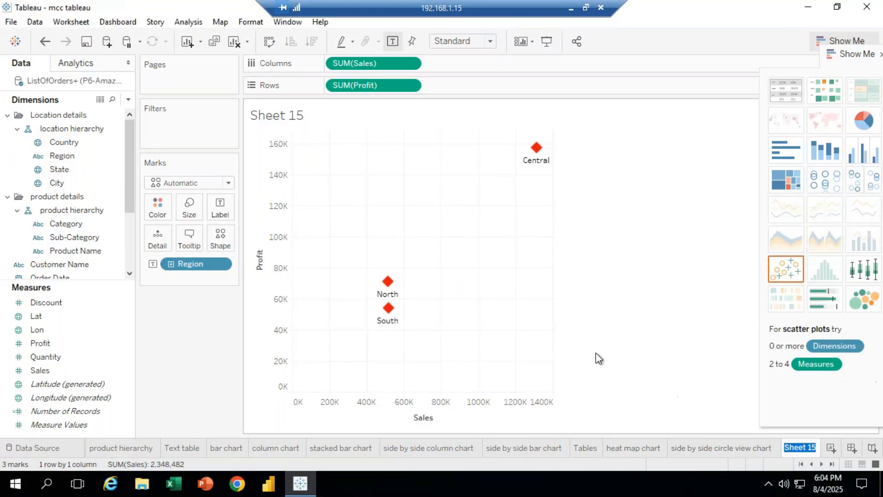
pyautogui.press('BackSpace')
pyautogui.write('scatter plo')
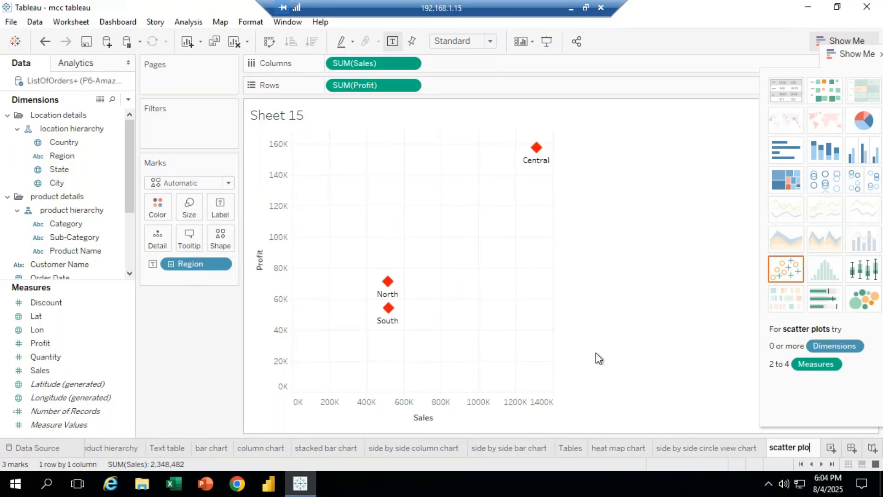
pyautogui.write('t chart')
pyautogui.press('Return')
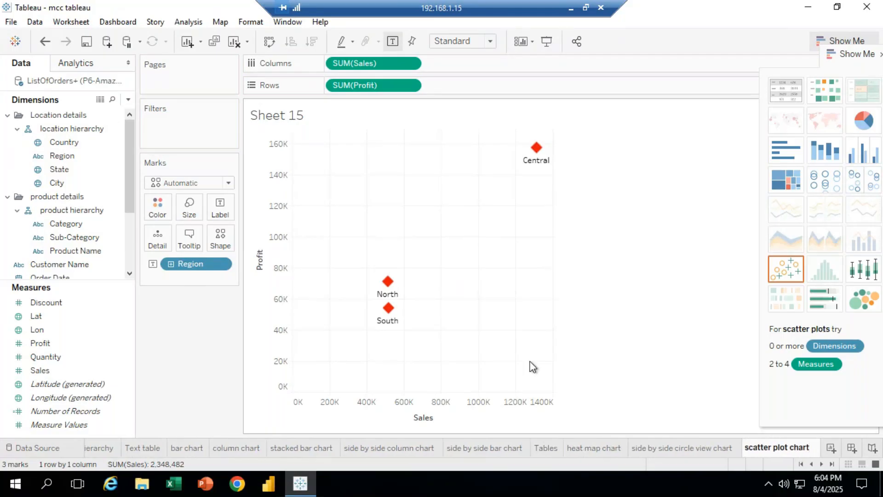
# Add a new worksheet and return to the scatter plot chart sheet
pyautogui.click(828, 450)
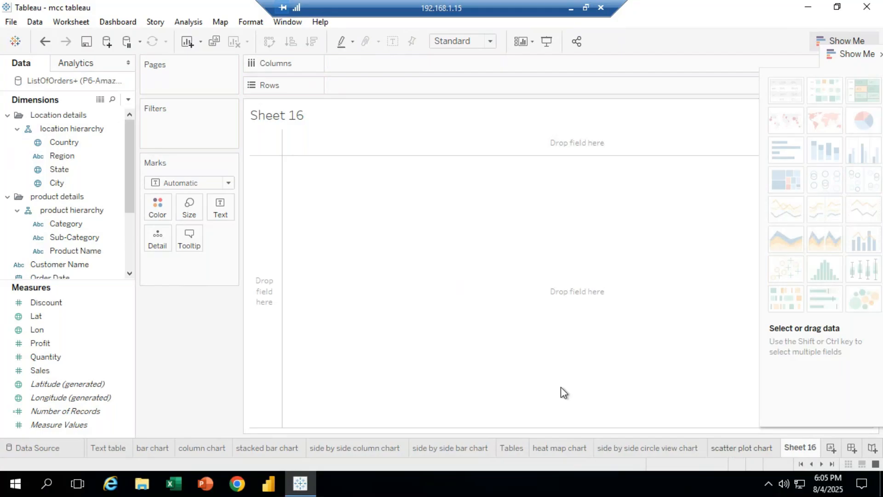
pyautogui.click(744, 447)
# Try switching the mark type to Pie on the scatter plot, then undo the change
pyautogui.click(228, 183)
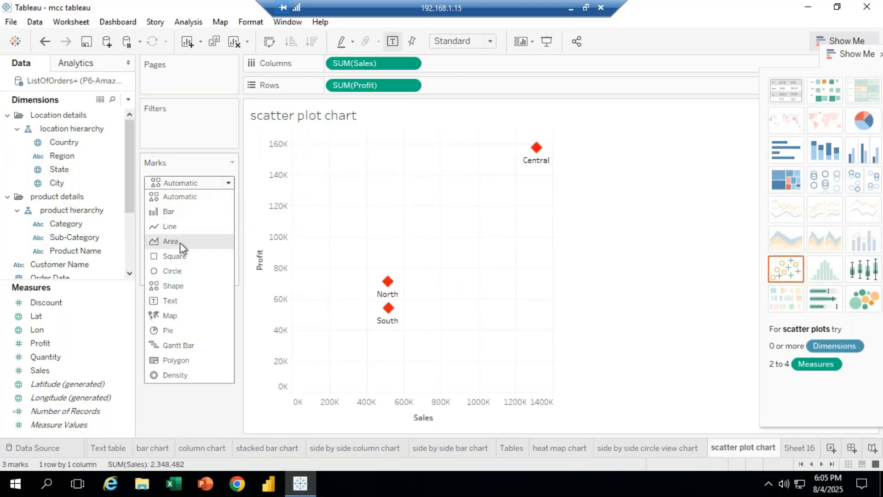
pyautogui.click(544, 329)
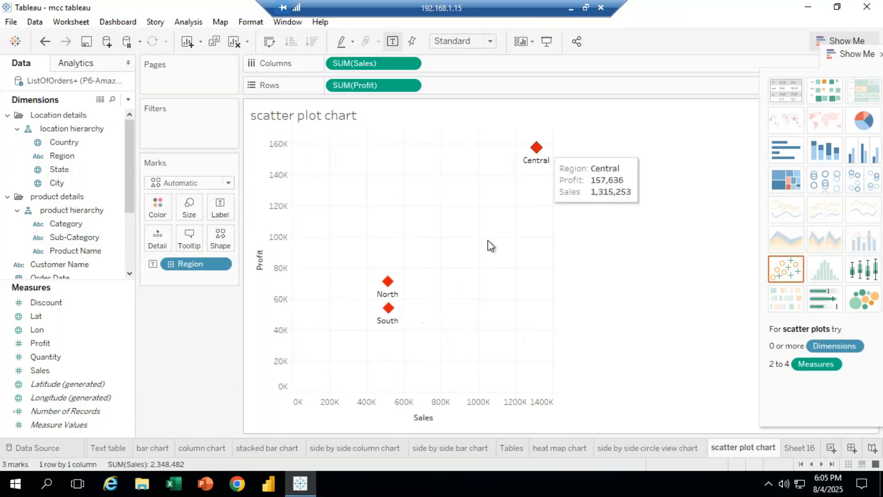
pyautogui.click(228, 183)
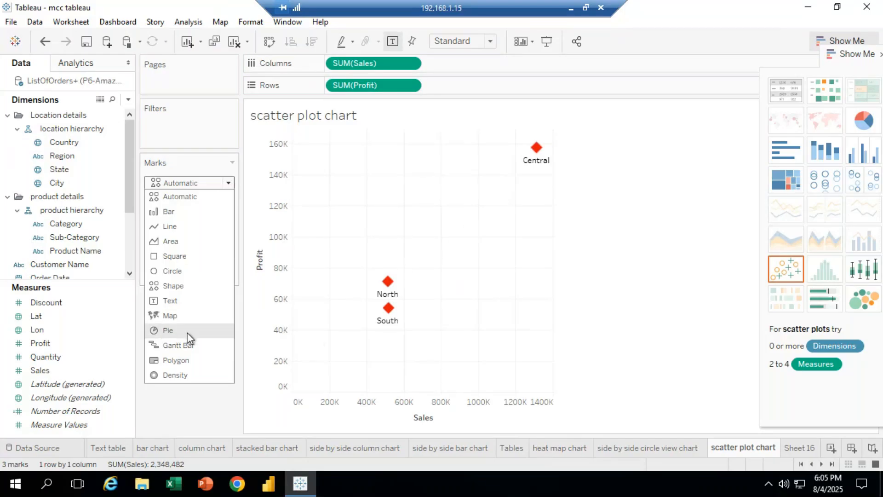
pyautogui.click(172, 334)
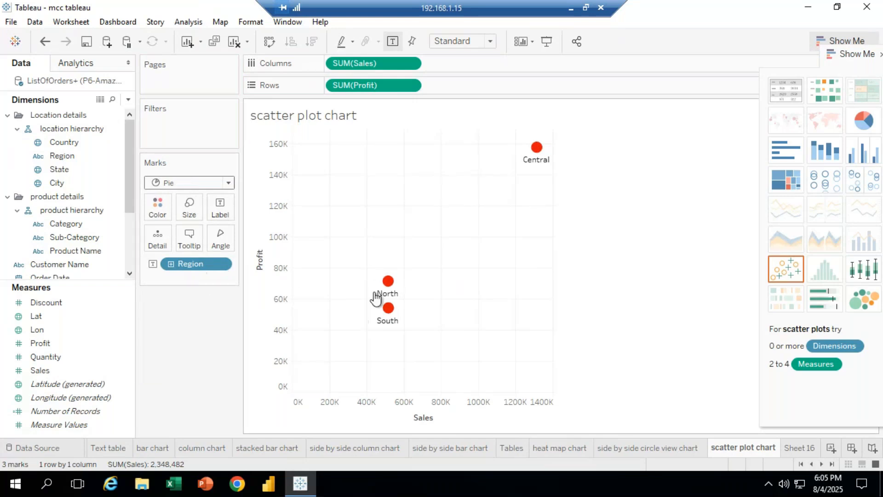
pyautogui.click(228, 182)
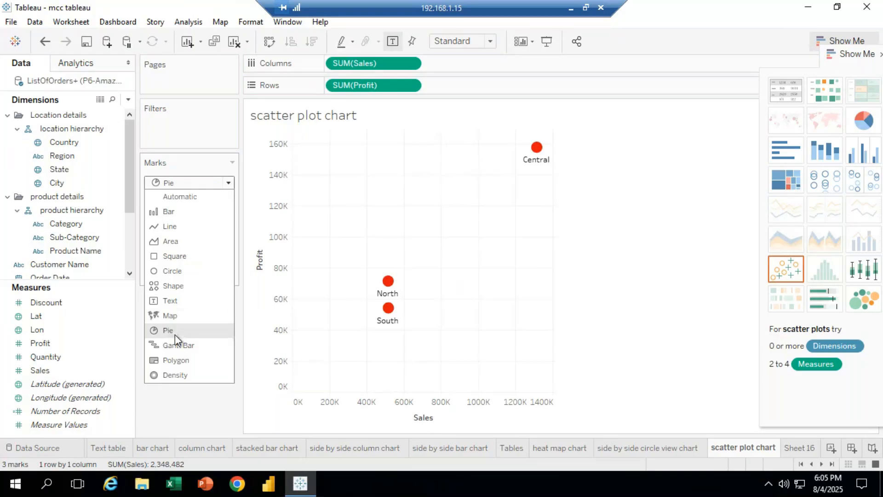
pyautogui.click(507, 281)
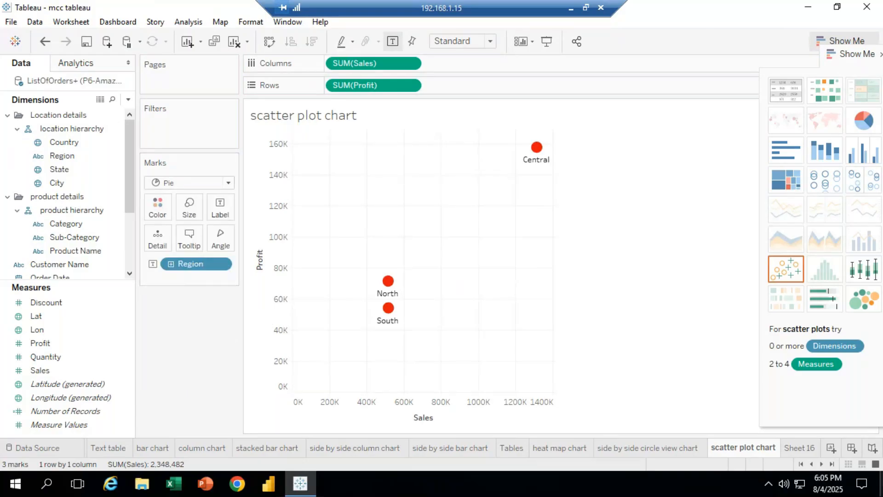
pyautogui.hotkey('ctrl', 'z')
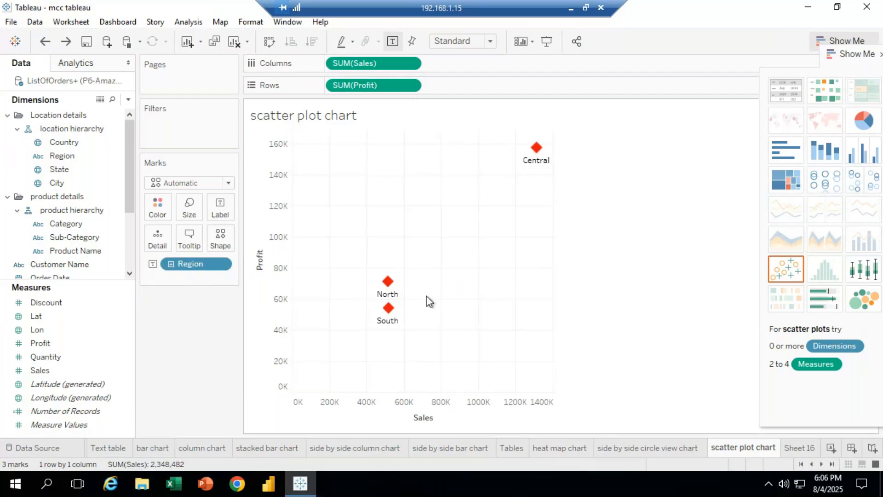
# Show drop lines for the North region's mark
pyautogui.moveTo(391, 288)
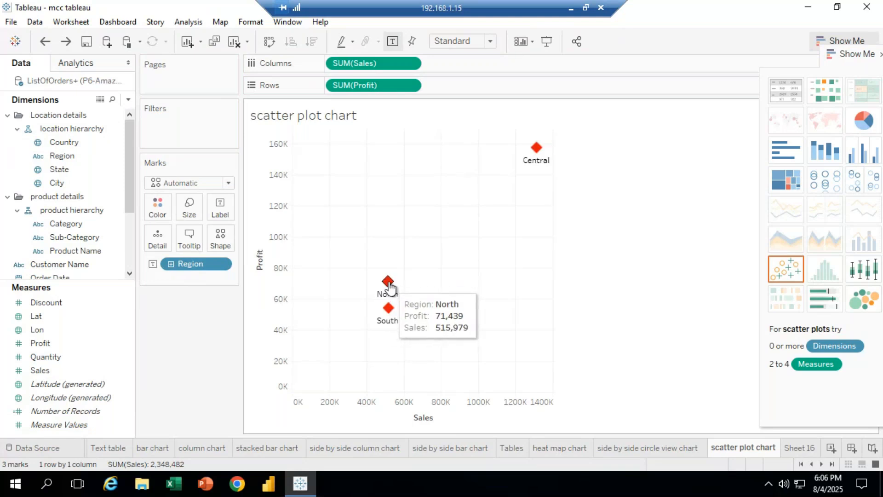
pyautogui.rightClick(389, 285)
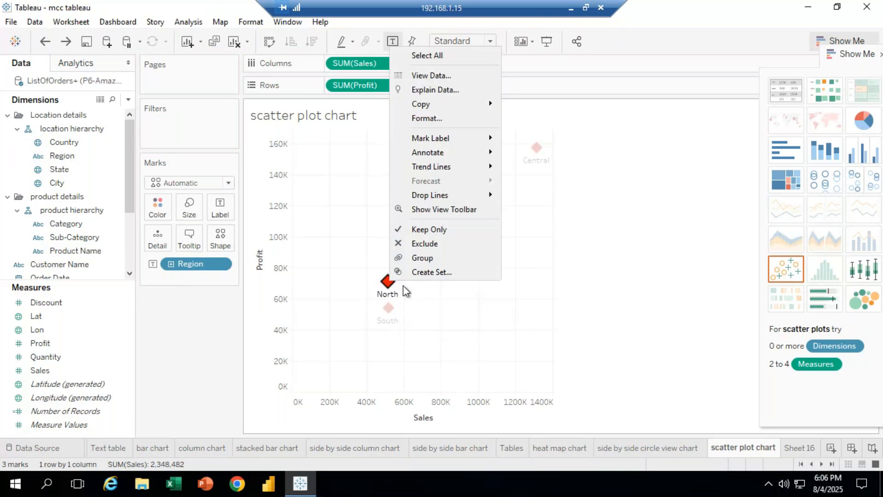
pyautogui.moveTo(465, 194)
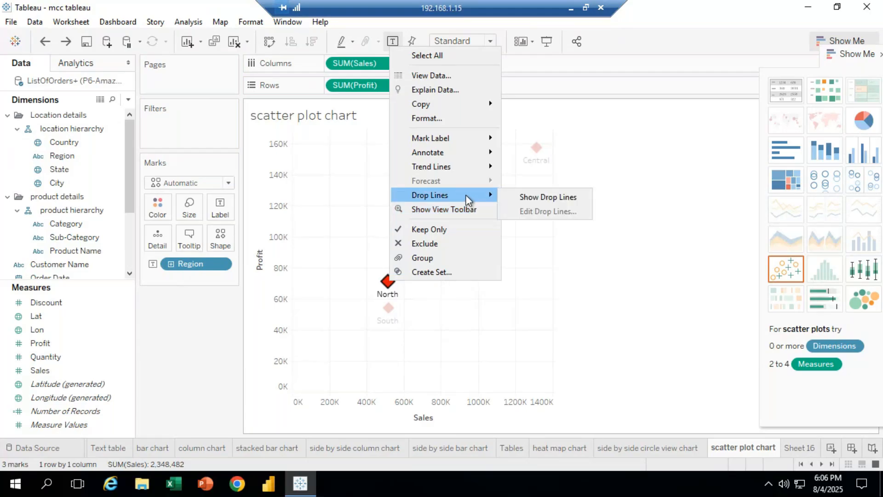
pyautogui.click(559, 201)
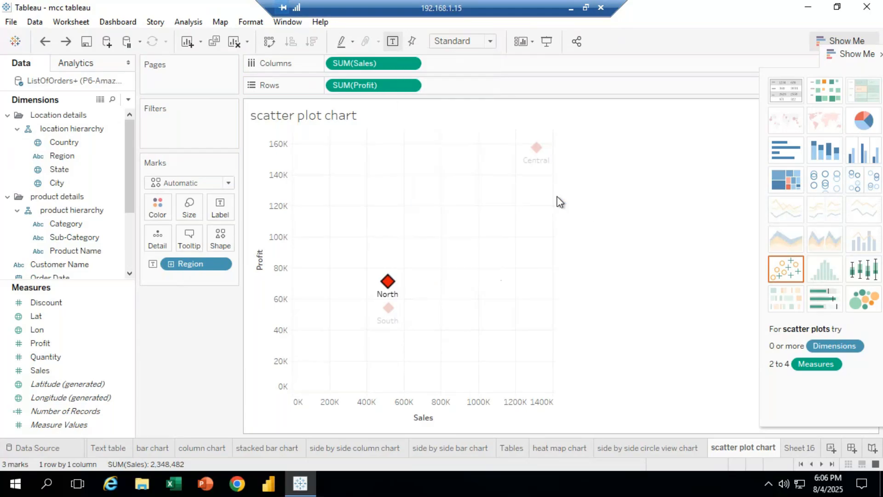
# Select the North mark to inspect its Region, Profit and Sales details
pyautogui.click(636, 303)
pyautogui.click(389, 295)
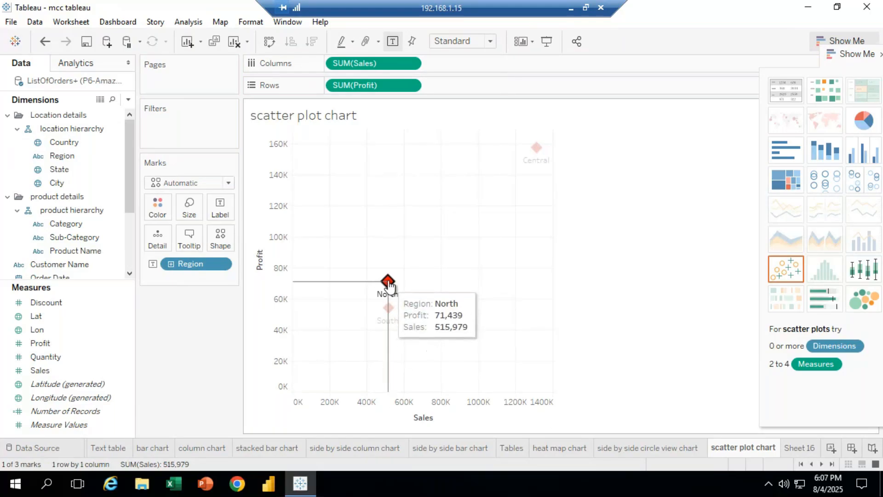
pyautogui.moveTo(389, 285)
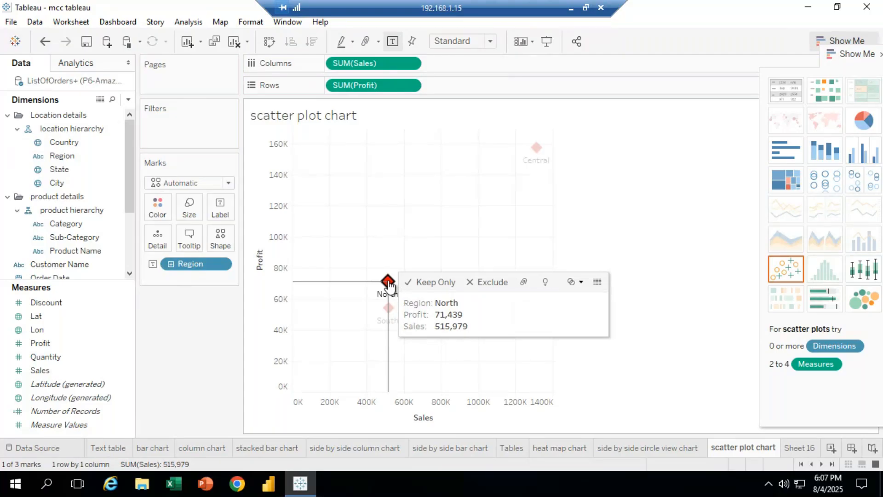
pyautogui.click(623, 379)
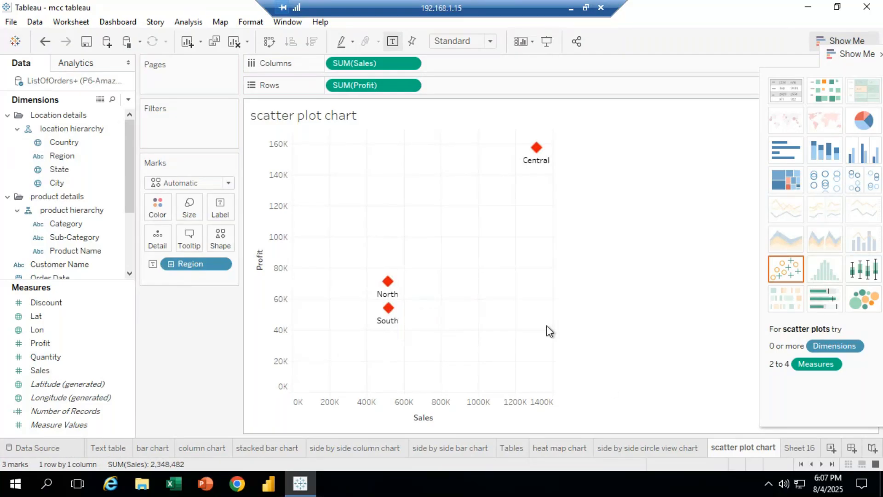
pyautogui.click(388, 282)
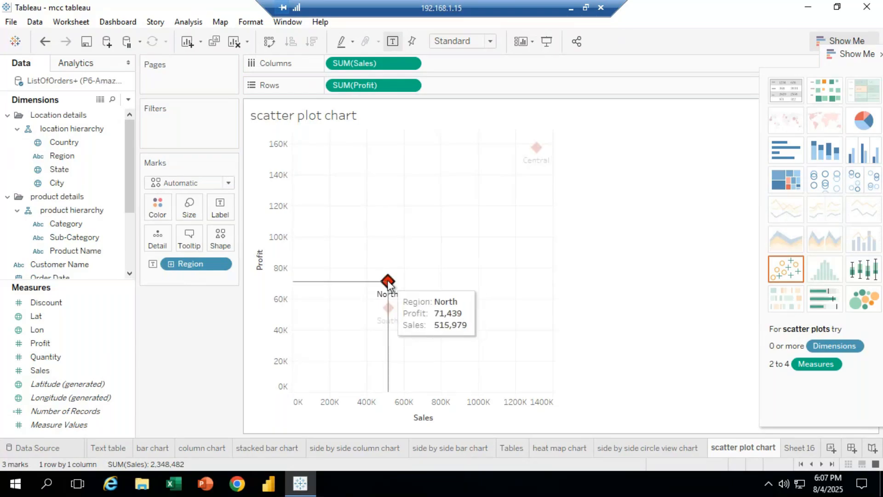
pyautogui.rightClick(388, 284)
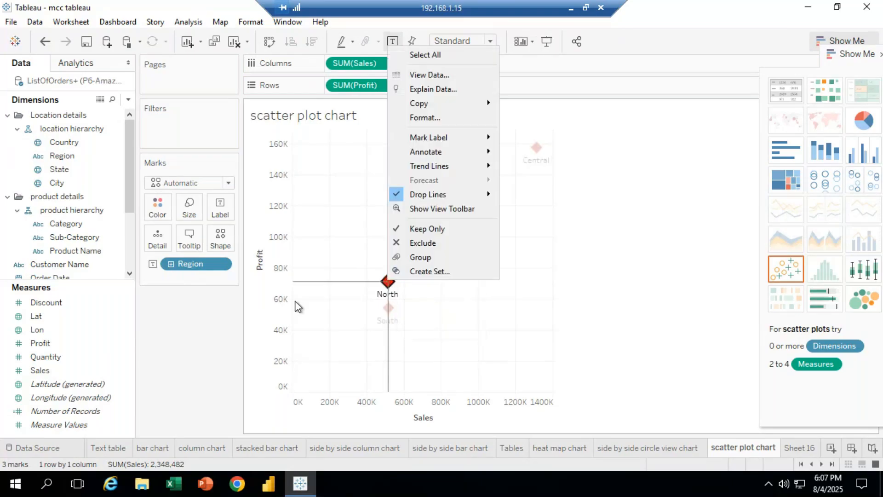
pyautogui.click(211, 312)
# Open font formatting for the sheet and set the worksheet font colour, trying purple before settling on black
pyautogui.click(198, 216)
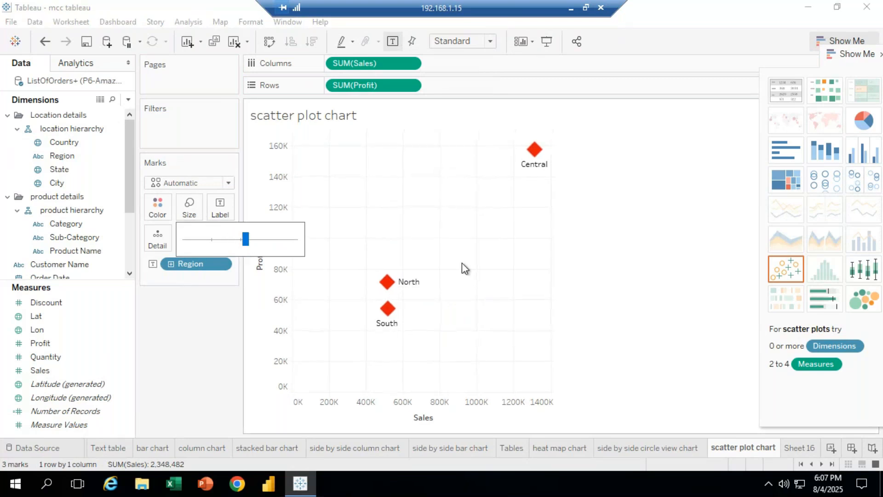
pyautogui.click(387, 281)
pyautogui.rightClick(386, 282)
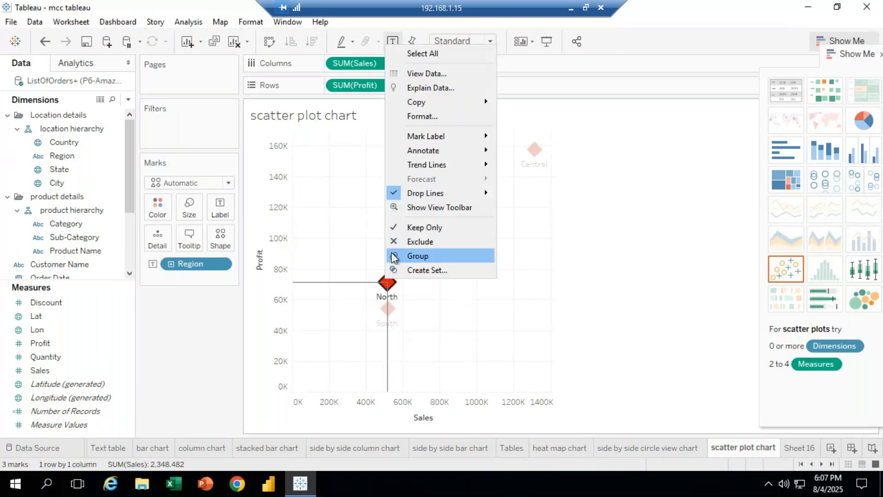
pyautogui.click(427, 115)
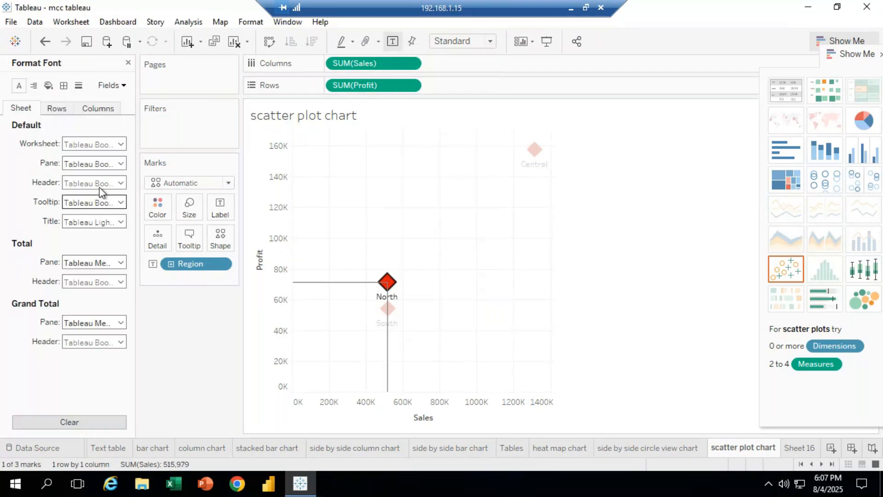
pyautogui.click(120, 144)
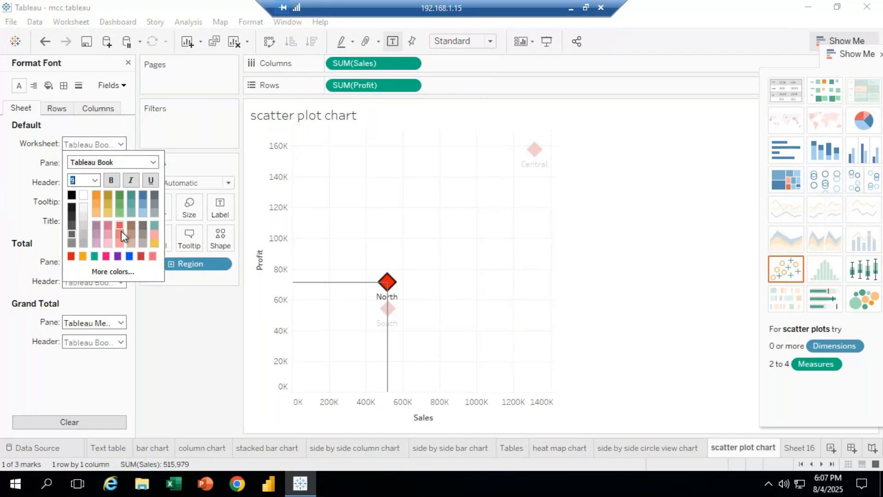
pyautogui.click(118, 256)
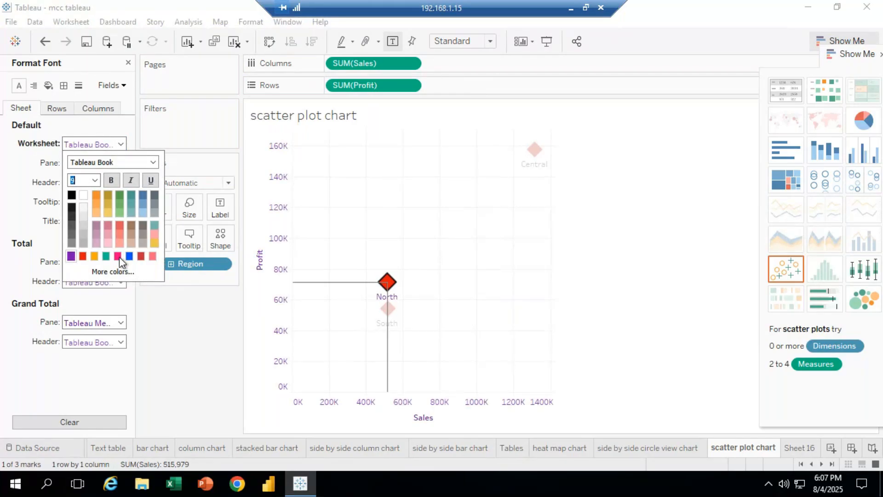
pyautogui.click(71, 195)
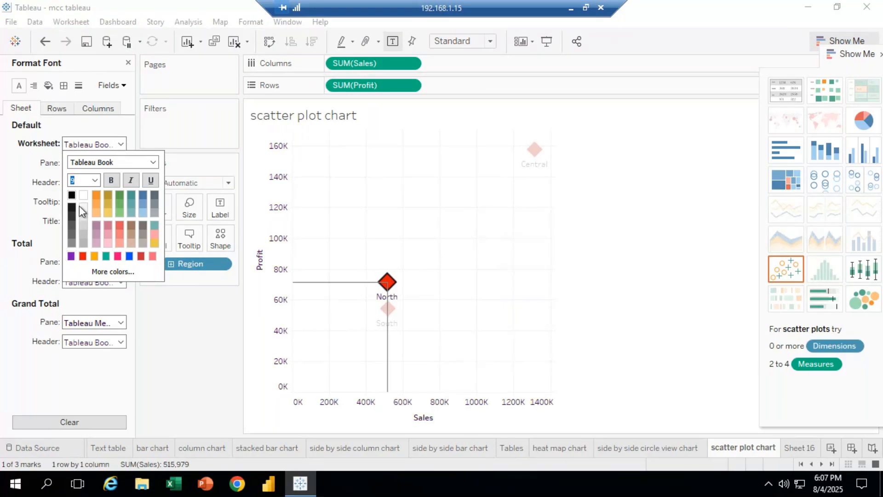
pyautogui.click(169, 322)
# Set the header font colour to blue
pyautogui.click(121, 183)
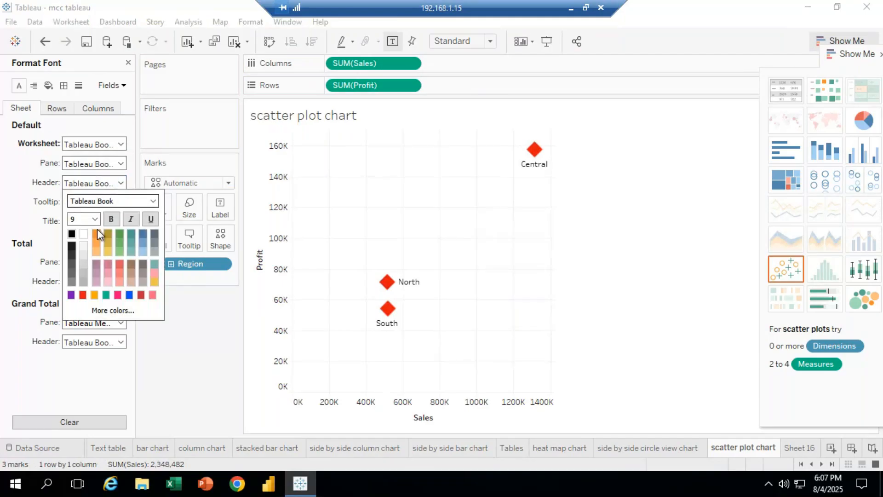
pyautogui.click(140, 295)
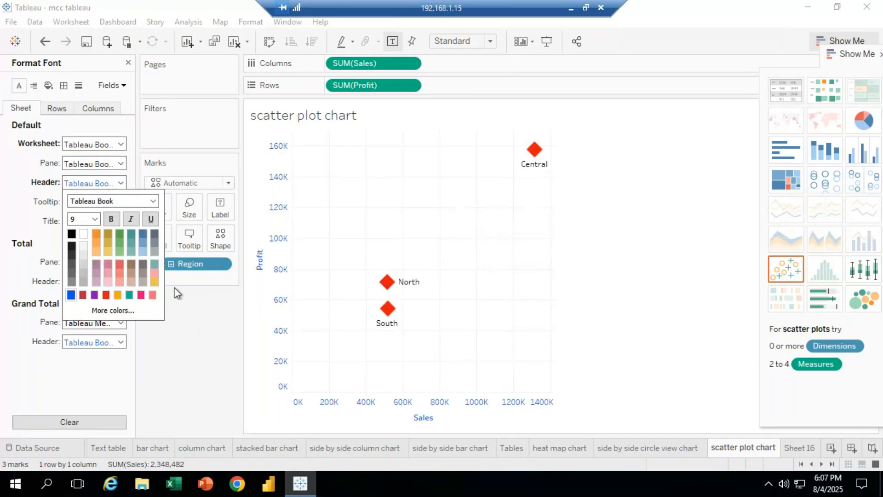
pyautogui.click(192, 307)
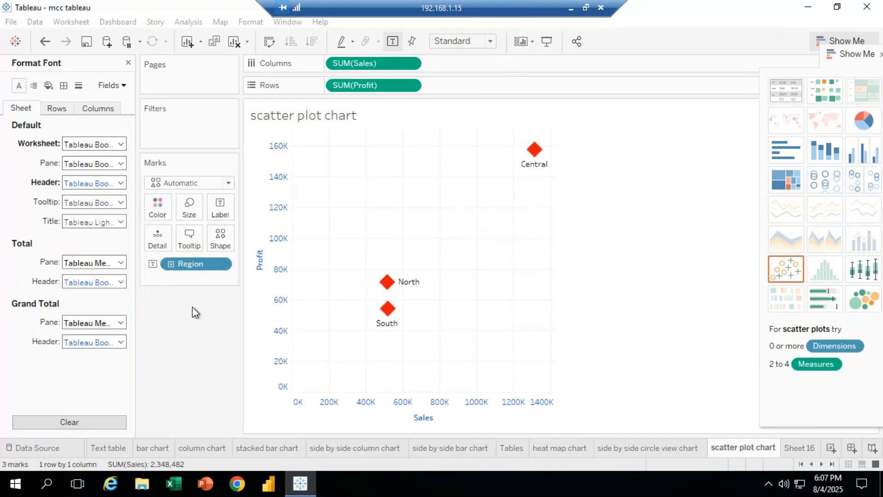
# Set the tooltip font colour to orange
pyautogui.click(121, 202)
pyautogui.click(113, 316)
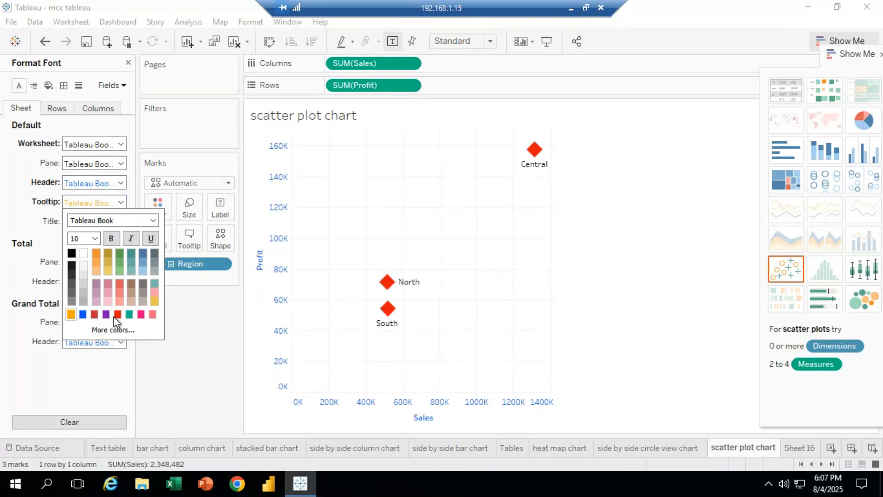
pyautogui.click(196, 332)
pyautogui.click(121, 202)
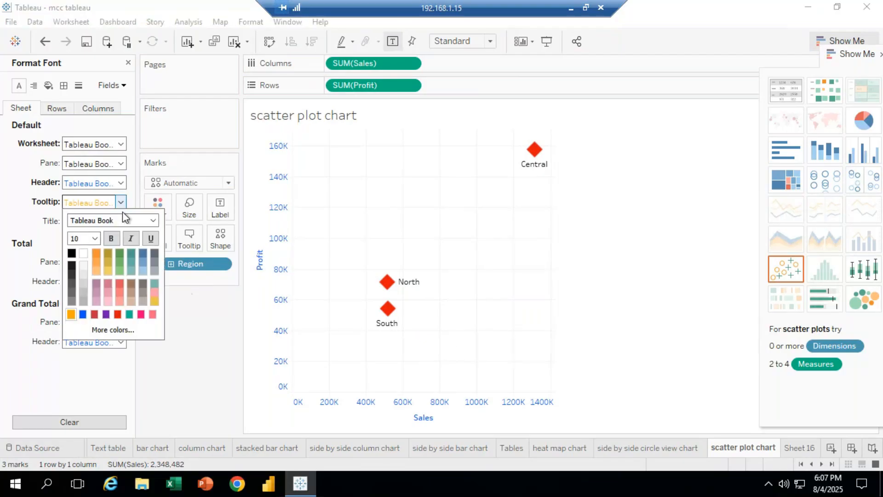
pyautogui.click(450, 340)
pyautogui.moveTo(389, 284)
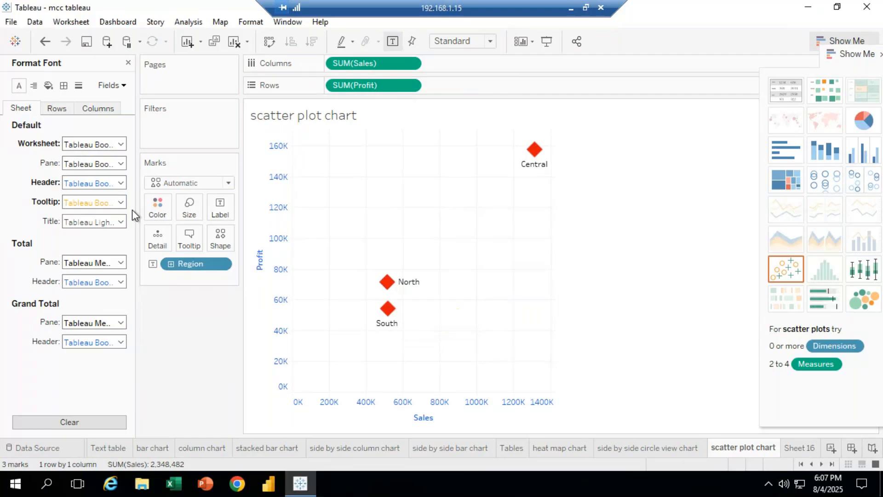
pyautogui.click(121, 202)
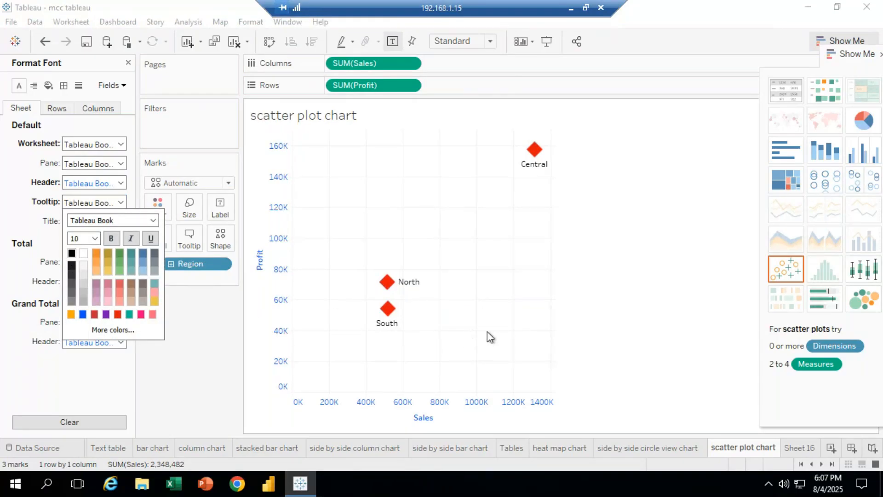
# Turn off drop lines from the selected North mark's options
pyautogui.click(387, 281)
pyautogui.click(387, 282)
pyautogui.rightClick(386, 283)
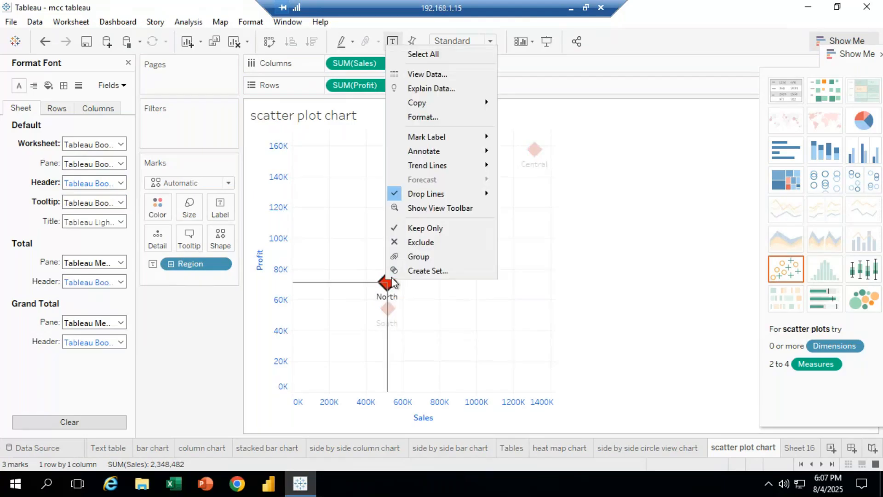
pyautogui.moveTo(417, 194)
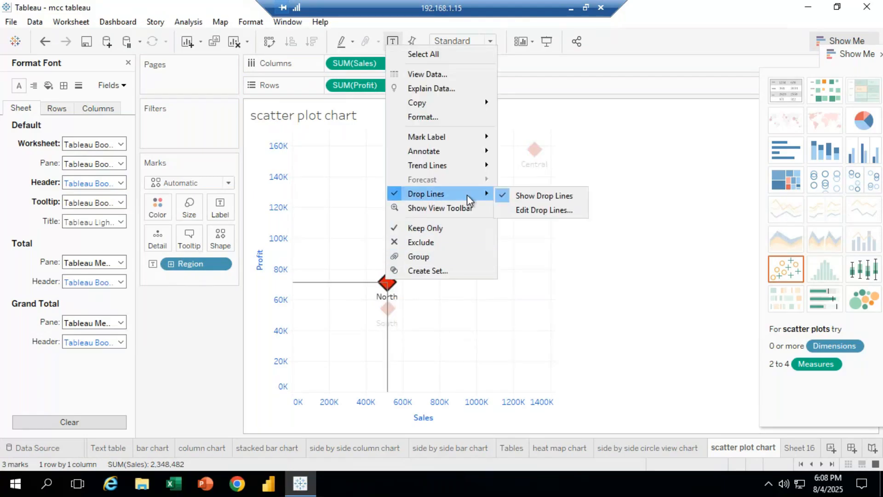
pyautogui.click(550, 195)
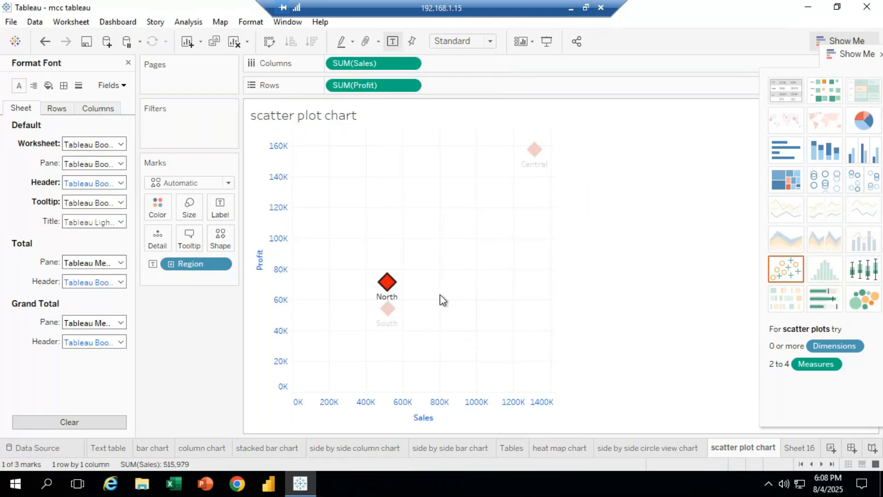
# Turn drop lines back on from the Central mark's options
pyautogui.click(533, 150)
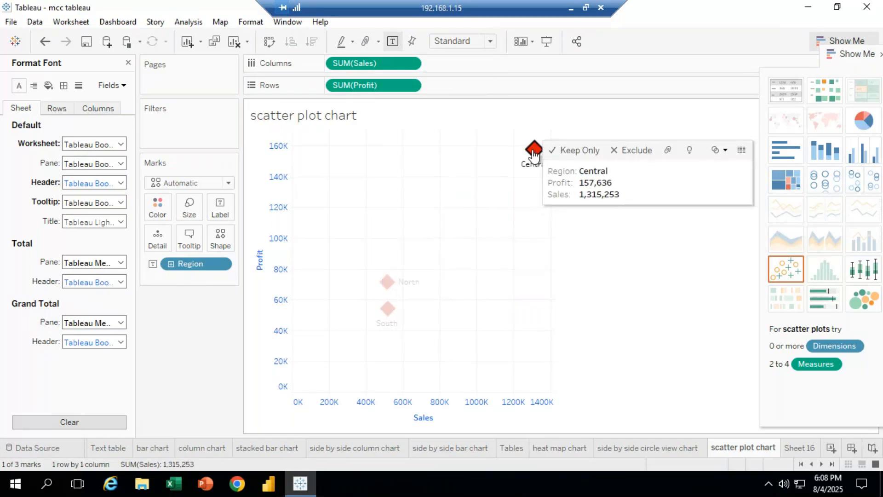
pyautogui.rightClick(534, 155)
pyautogui.moveTo(584, 299)
pyautogui.click(669, 302)
pyautogui.moveTo(535, 156)
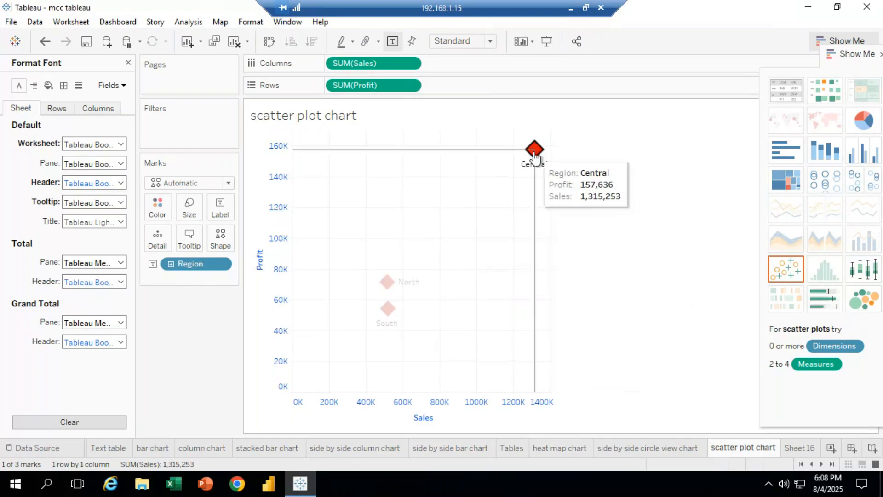
# Select the North and Central marks in turn to compare their drop lines
pyautogui.click(387, 283)
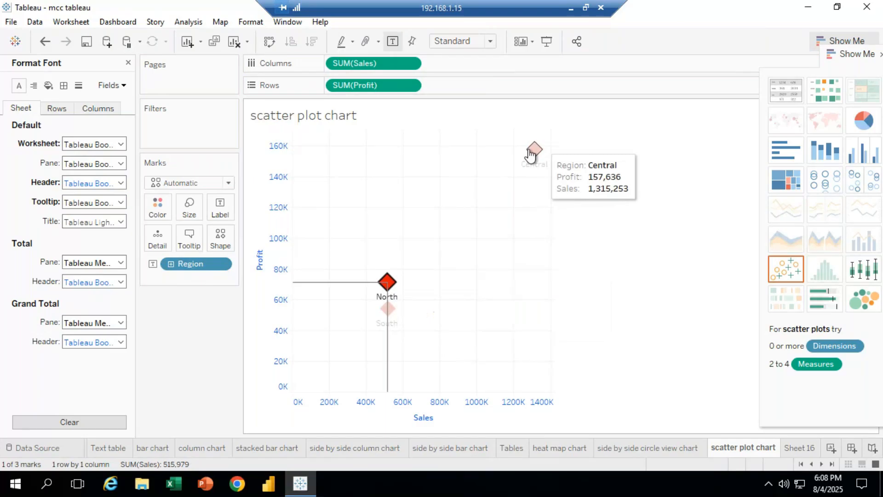
pyautogui.click(532, 153)
pyautogui.click(388, 281)
pyautogui.click(531, 152)
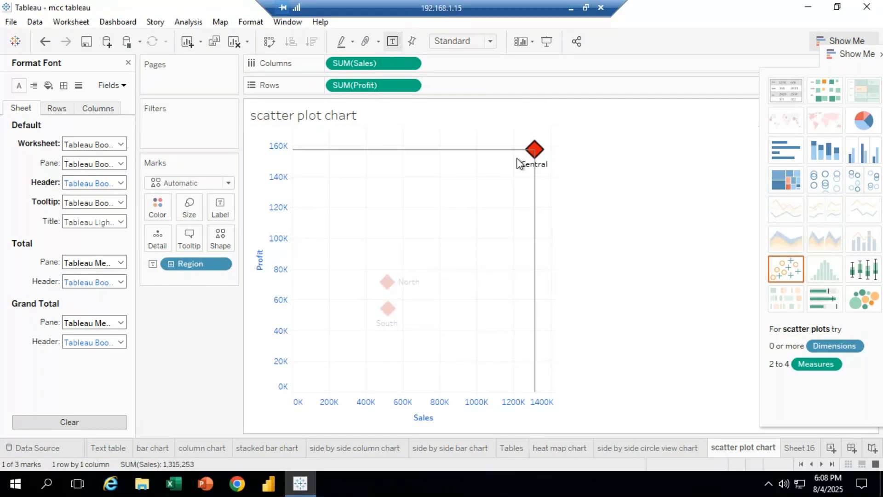
# Turn off drop lines from the South mark's options
pyautogui.rightClick(534, 148)
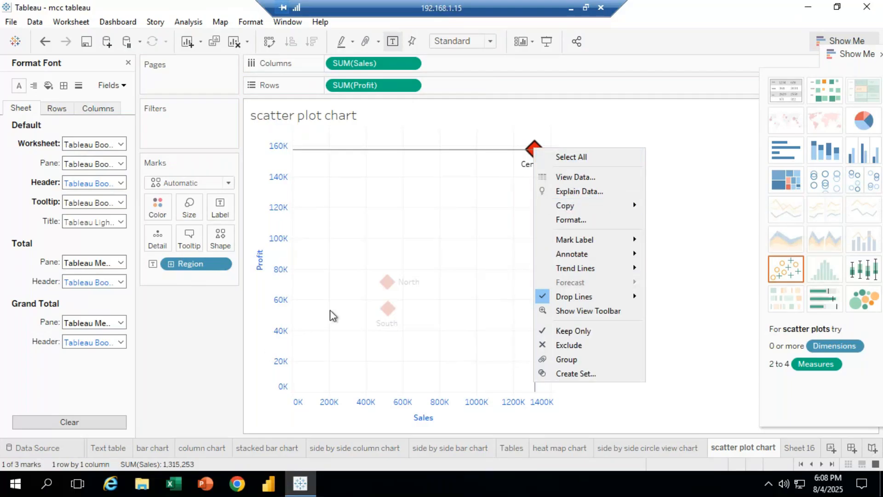
pyautogui.rightClick(388, 308)
pyautogui.moveTo(451, 224)
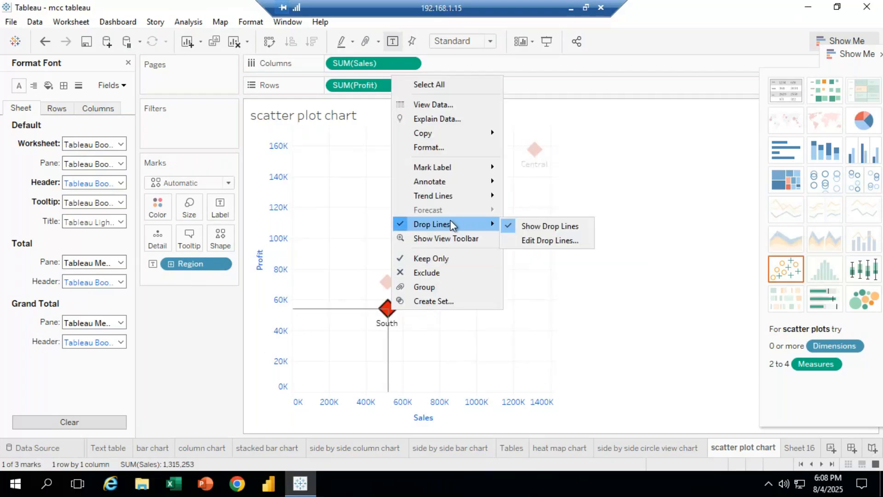
pyautogui.click(561, 225)
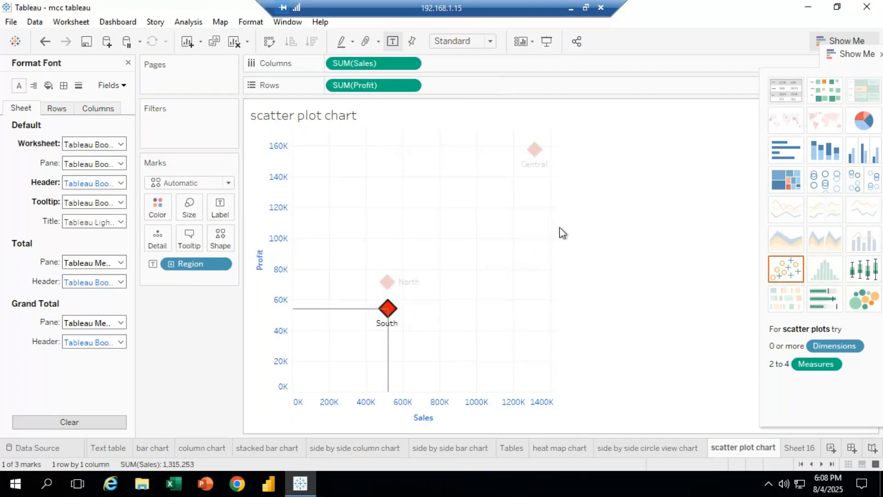
# Select the South mark and re-enable its drop lines
pyautogui.rightClick(397, 316)
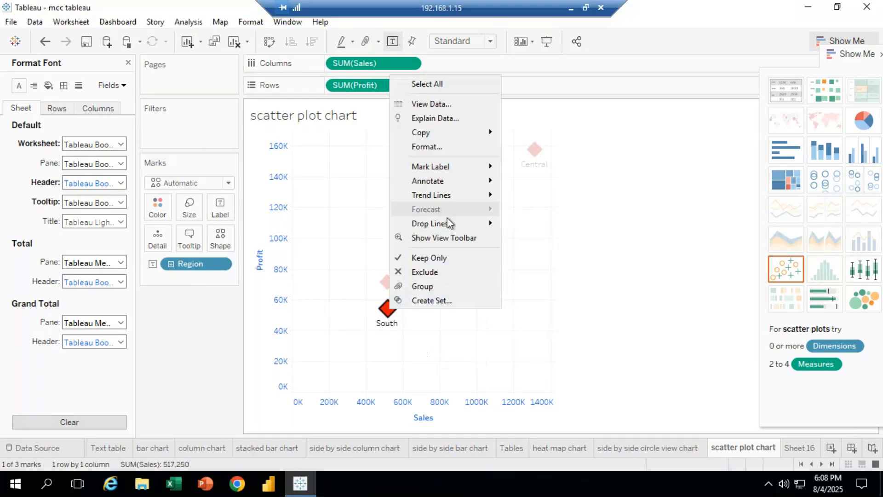
pyautogui.click(669, 329)
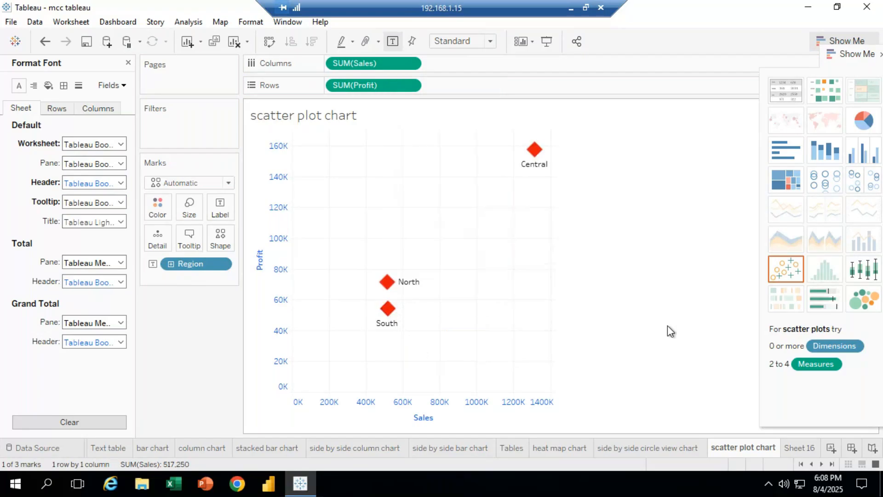
pyautogui.click(390, 311)
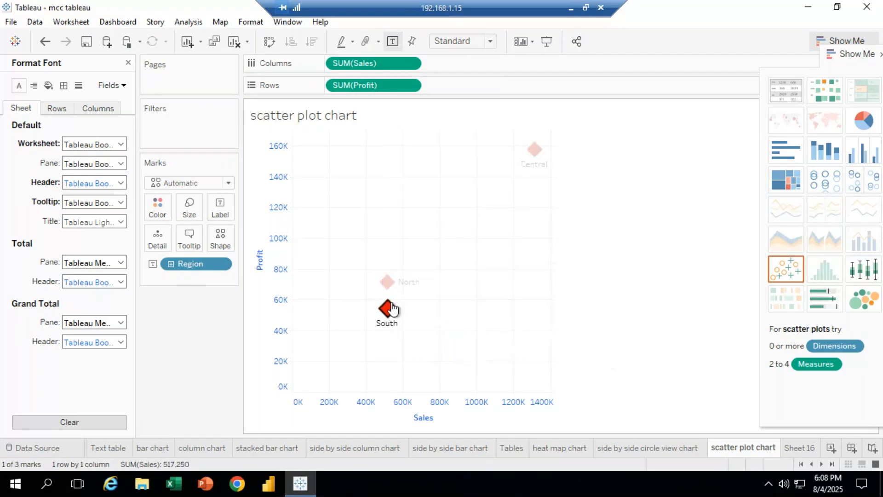
pyautogui.click(390, 310)
pyautogui.click(390, 284)
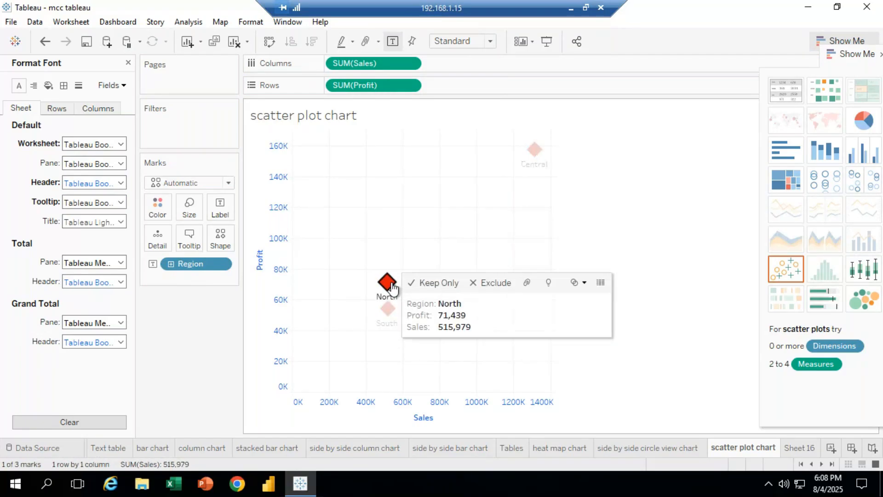
pyautogui.rightClick(389, 312)
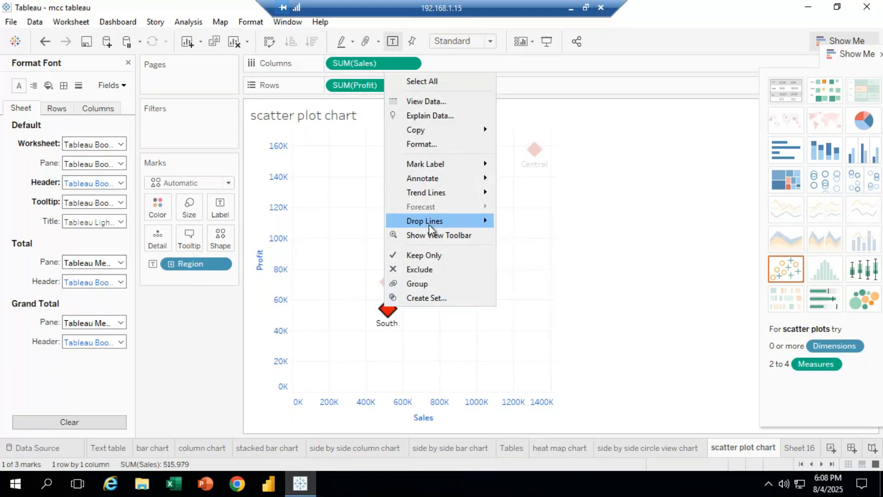
pyautogui.moveTo(428, 224)
pyautogui.click(512, 224)
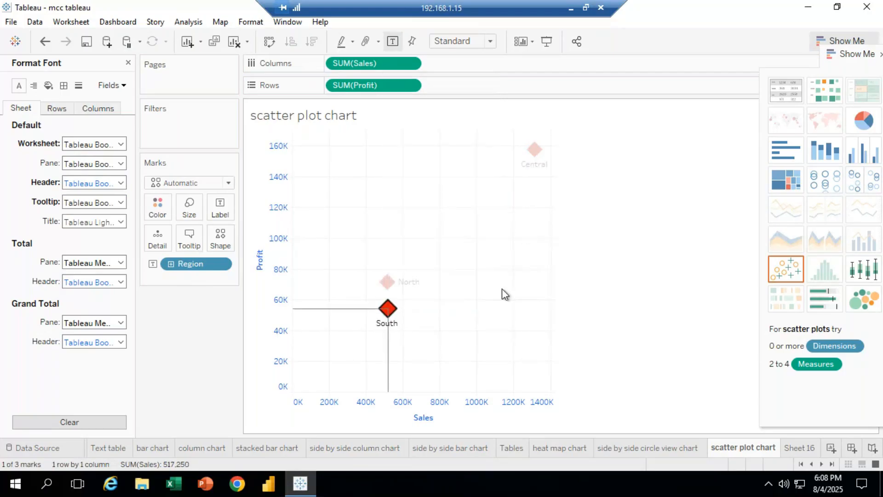
# Select the North and Central marks again, opening each mark's context options to review drop lines
pyautogui.rightClick(387, 288)
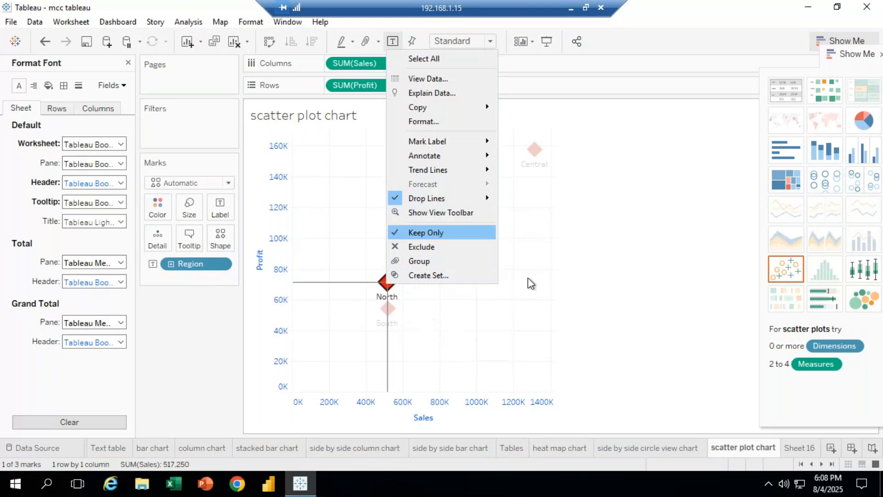
pyautogui.click(385, 291)
pyautogui.click(385, 291)
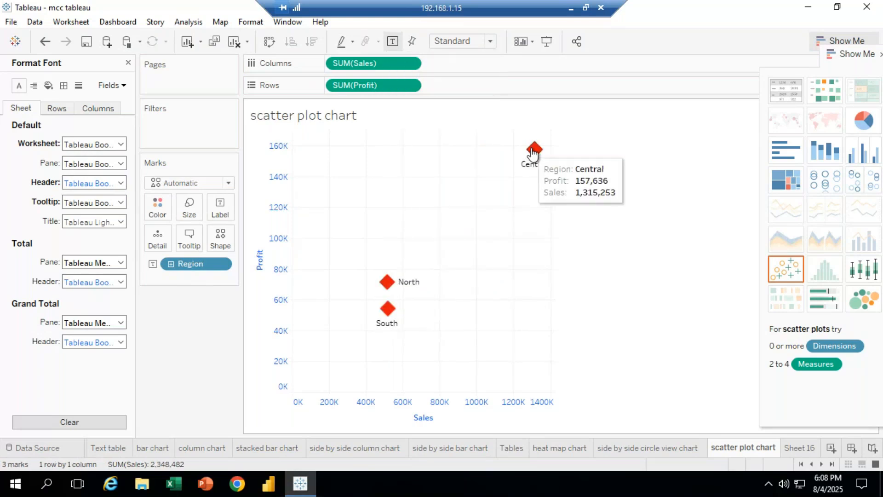
pyautogui.click(534, 150)
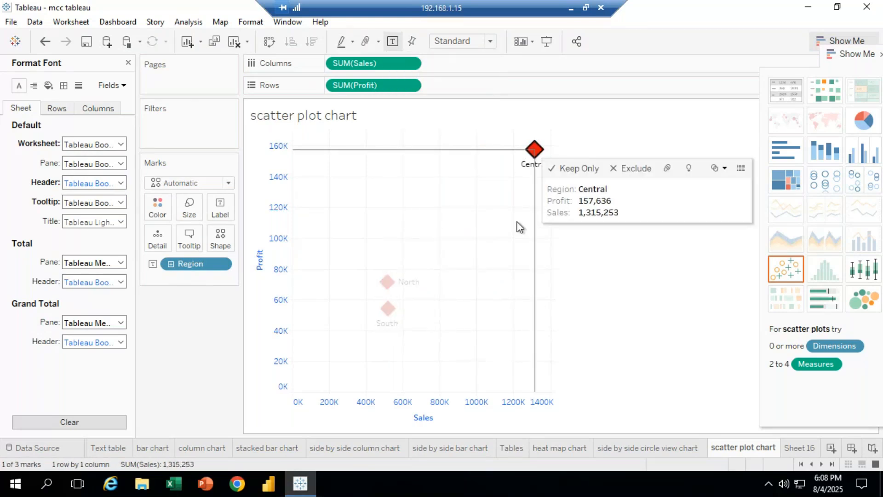
pyautogui.rightClick(536, 158)
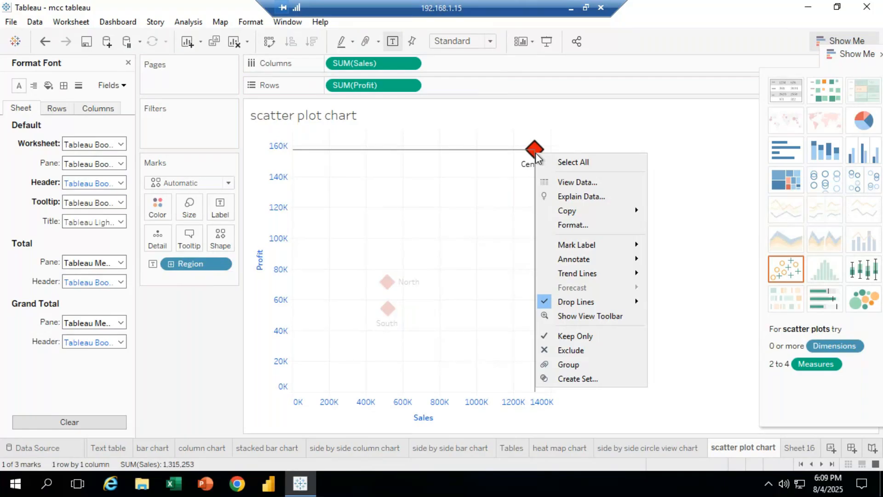
pyautogui.click(652, 211)
pyautogui.click(391, 279)
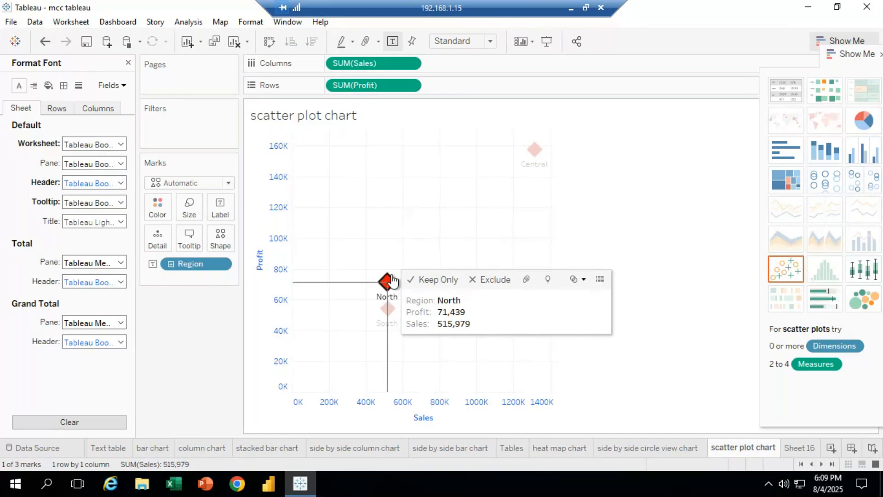
# Open the drop line settings from the North mark and accept them unchanged
pyautogui.rightClick(392, 280)
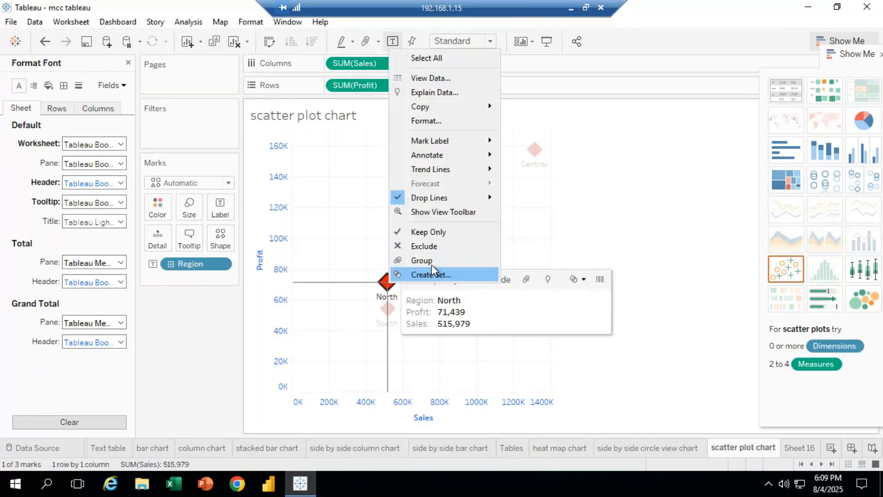
pyautogui.moveTo(442, 198)
pyautogui.click(557, 215)
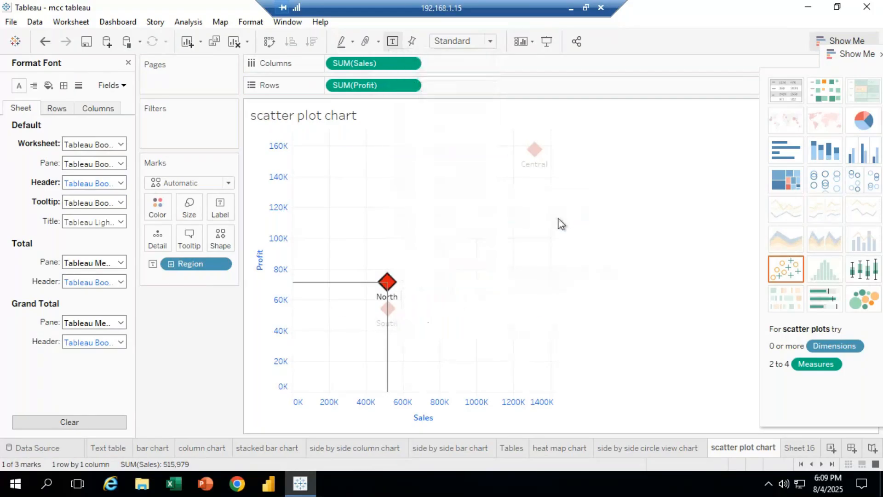
pyautogui.moveTo(474, 160); pyautogui.dragTo(616, 131)
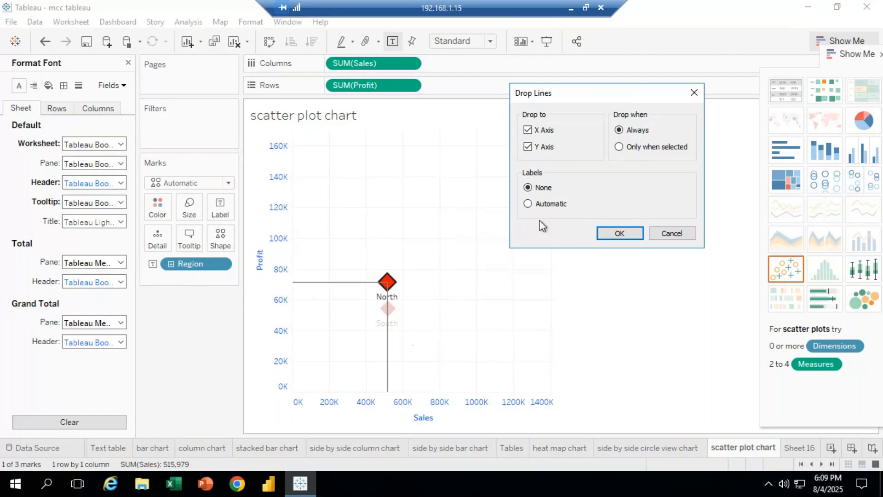
pyautogui.click(619, 233)
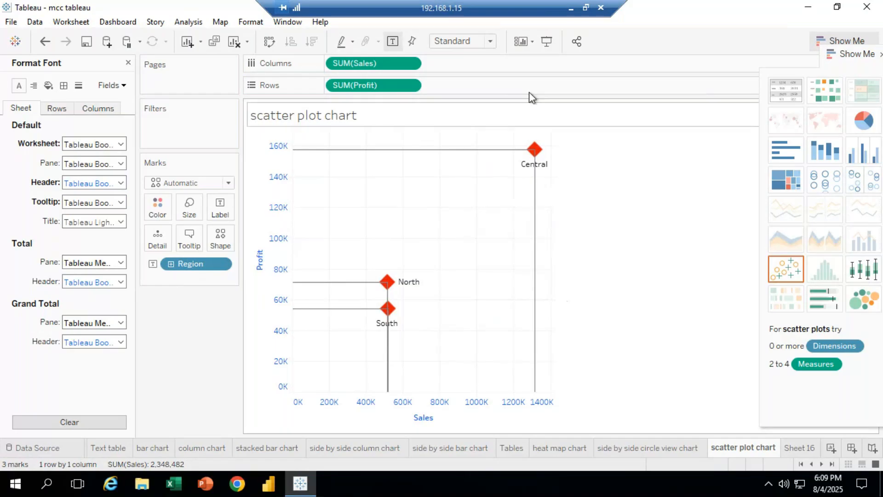
pyautogui.click(223, 235)
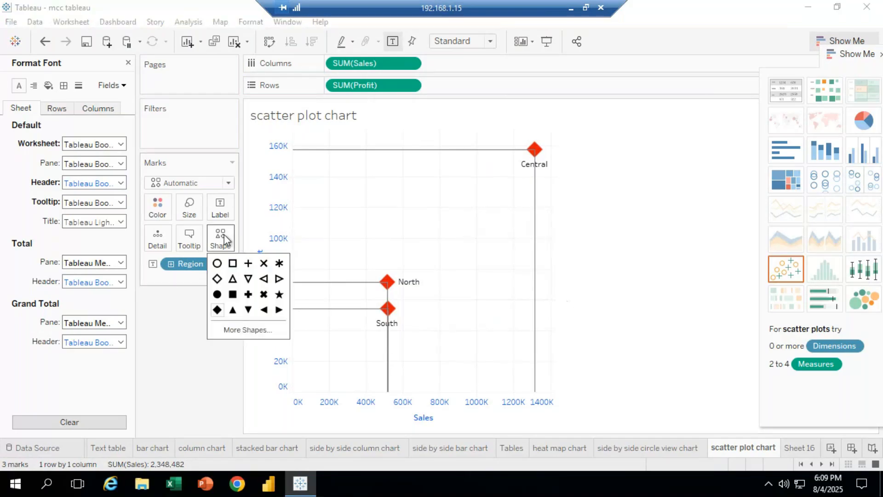
pyautogui.click(248, 330)
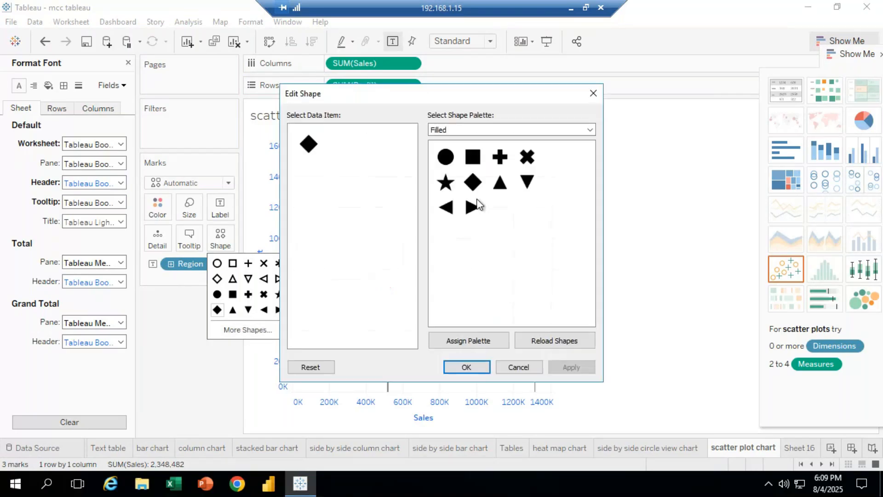
pyautogui.moveTo(509, 93); pyautogui.dragTo(670, 19)
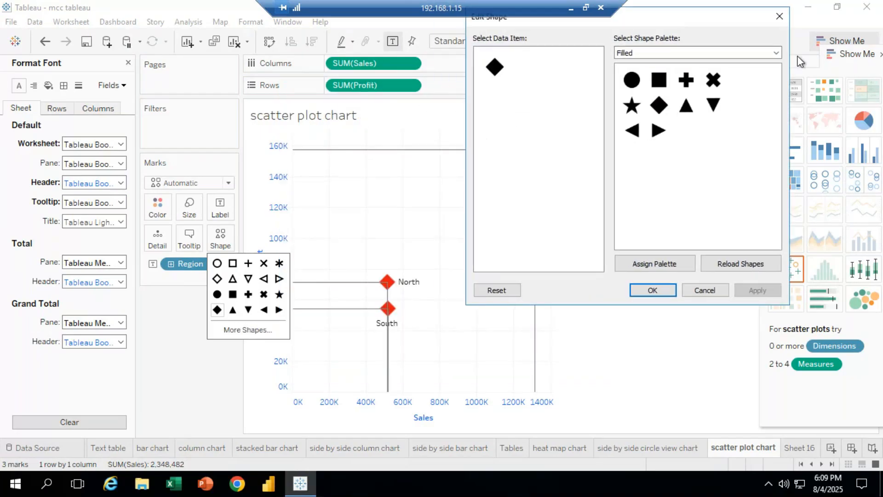
pyautogui.click(776, 52)
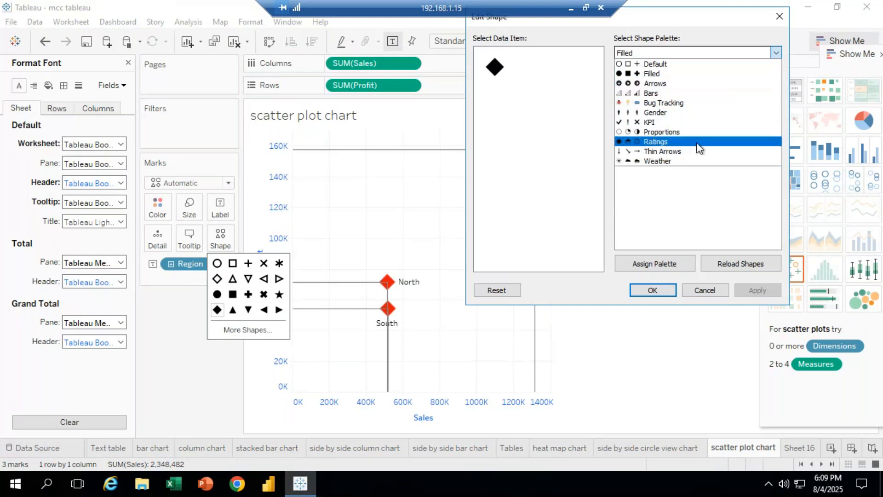
pyautogui.click(778, 19)
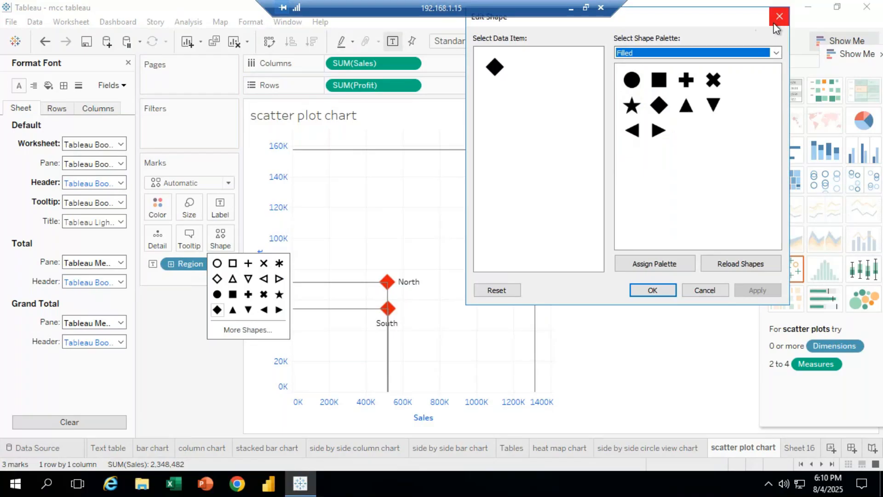
pyautogui.click(771, 24)
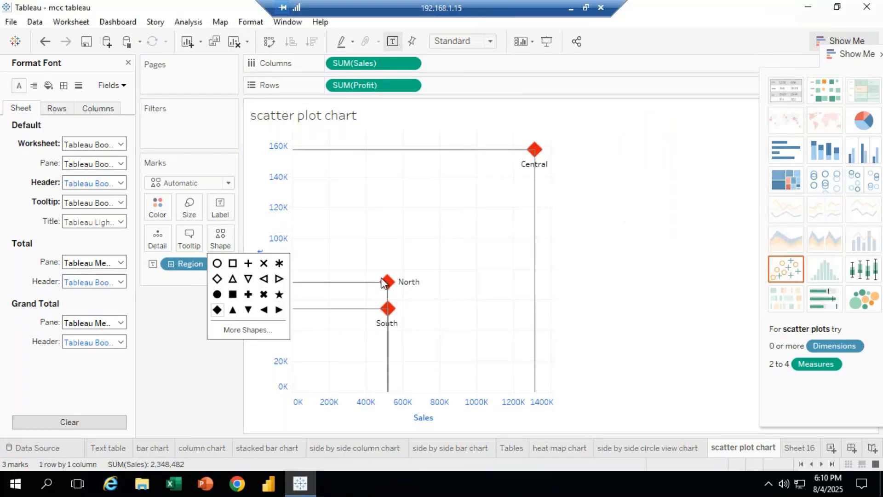
pyautogui.click(588, 286)
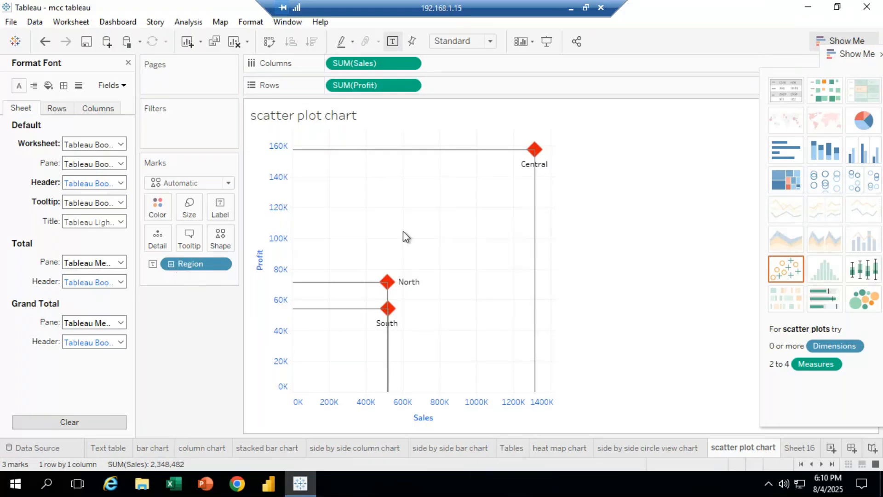
# Edit the drop lines from the Central mark so they drop only when a mark is selected
pyautogui.moveTo(534, 149)
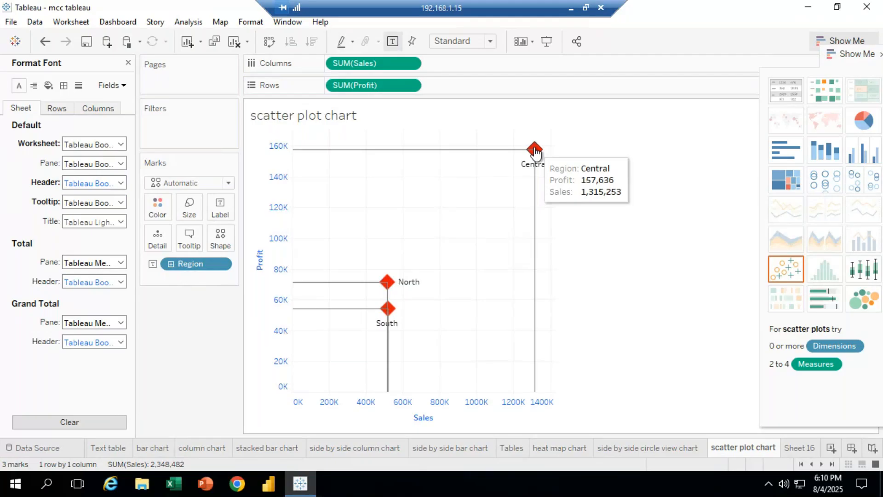
pyautogui.click(534, 150)
pyautogui.rightClick(535, 150)
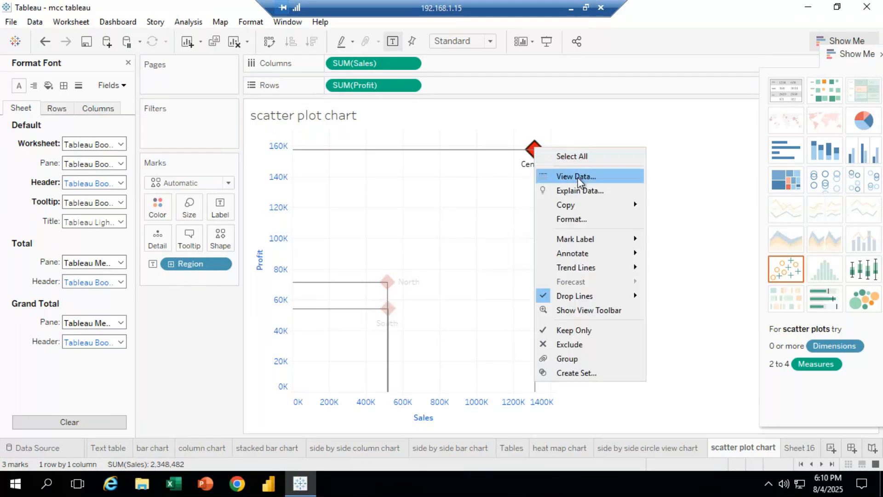
pyautogui.moveTo(591, 299)
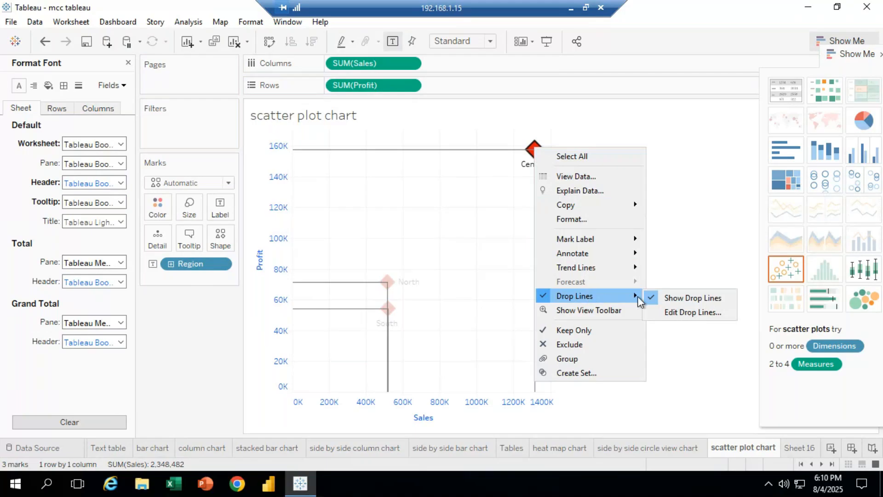
pyautogui.click(685, 316)
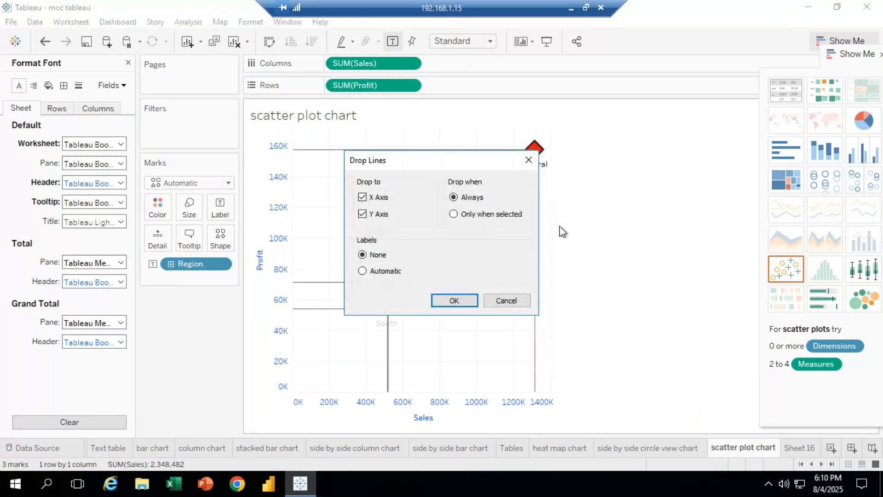
pyautogui.moveTo(459, 161); pyautogui.dragTo(217, 17)
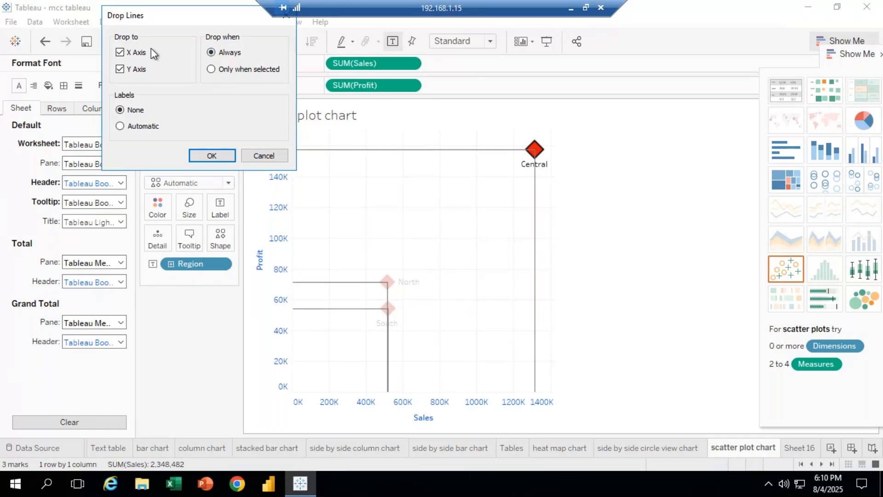
pyautogui.click(218, 159)
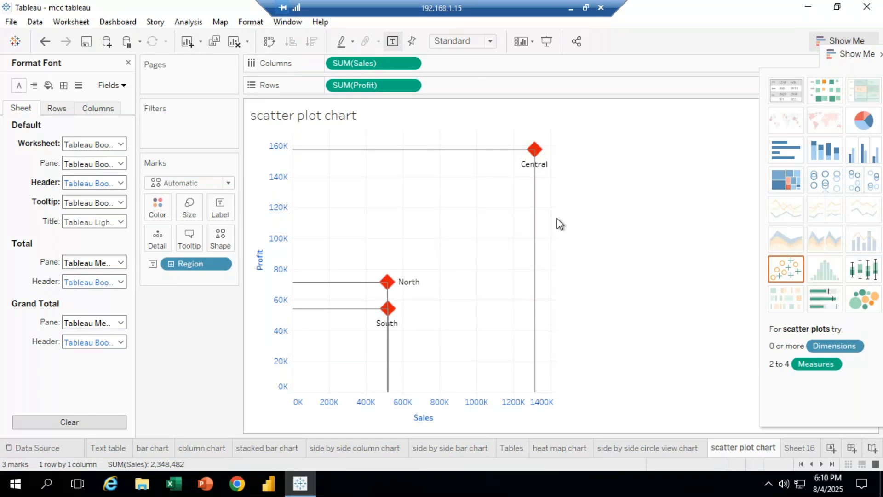
pyautogui.rightClick(534, 152)
pyautogui.moveTo(583, 300)
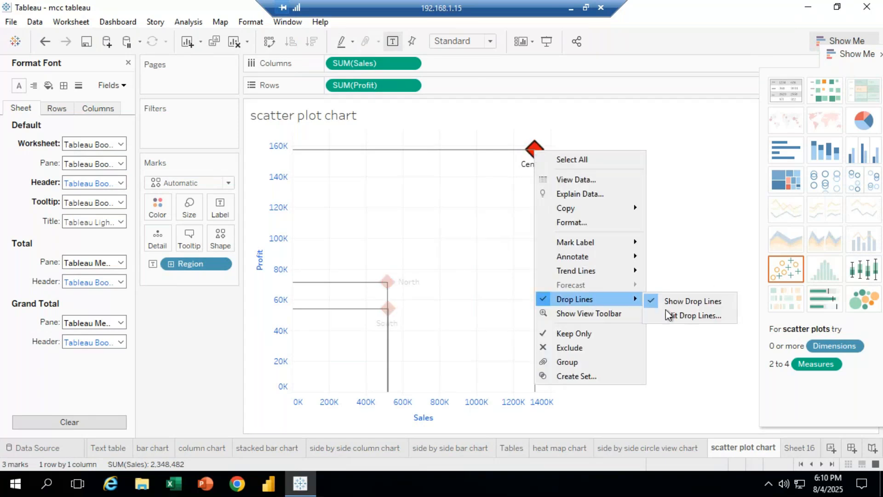
pyautogui.click(688, 317)
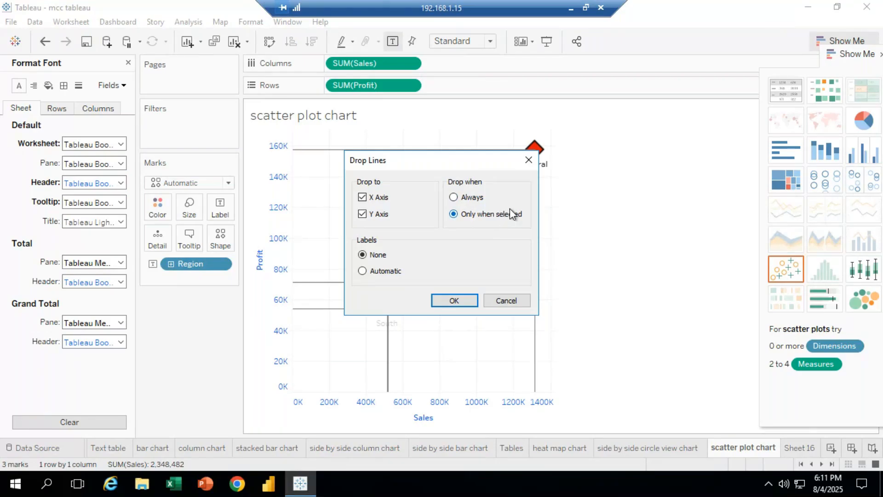
pyautogui.click(454, 300)
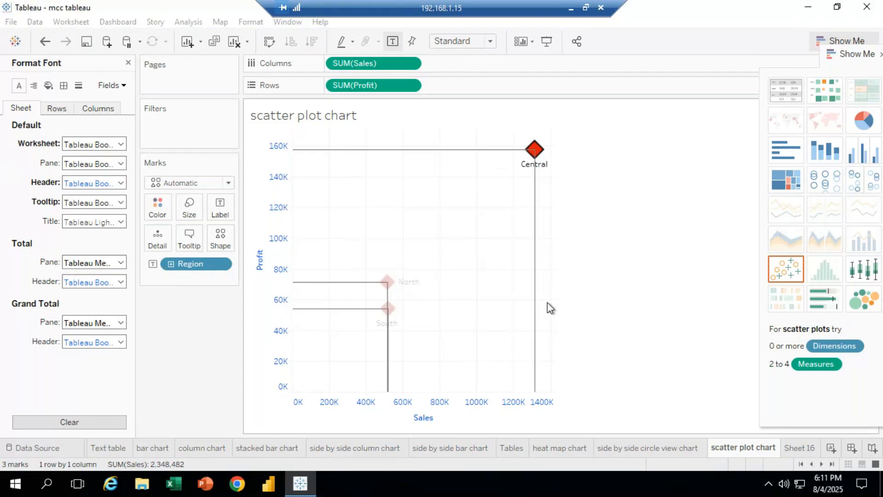
# Select the North and Central marks, then set the drop lines to drop always again
pyautogui.click(387, 282)
pyautogui.click(532, 154)
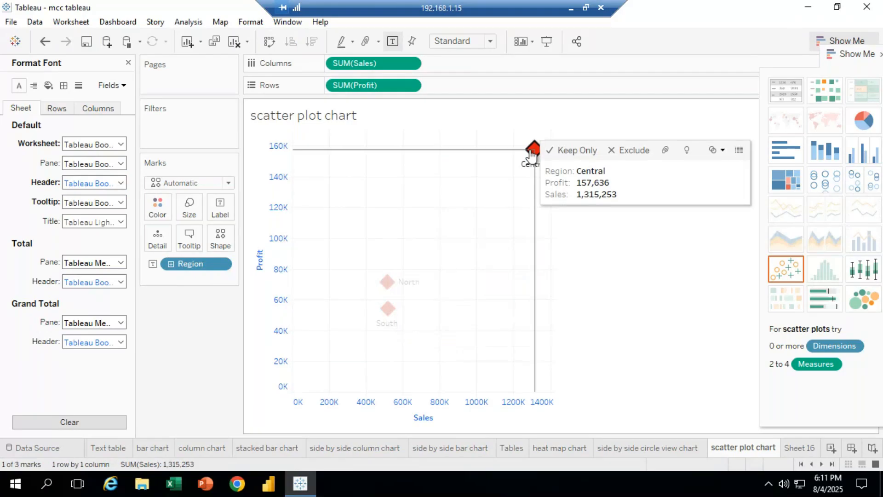
pyautogui.rightClick(531, 154)
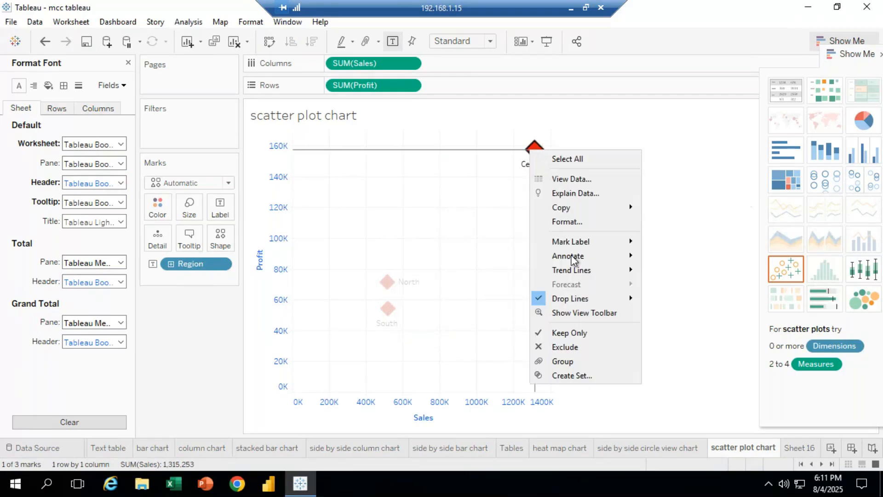
pyautogui.moveTo(571, 298)
pyautogui.click(651, 298)
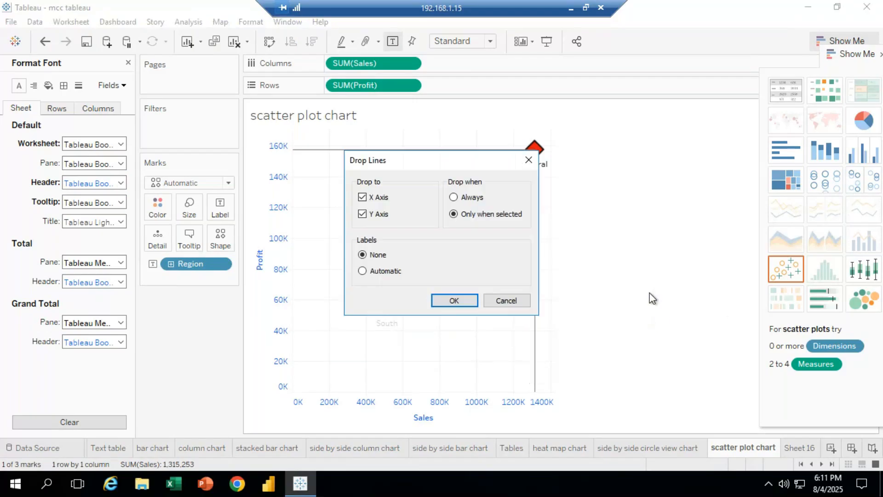
pyautogui.click(461, 302)
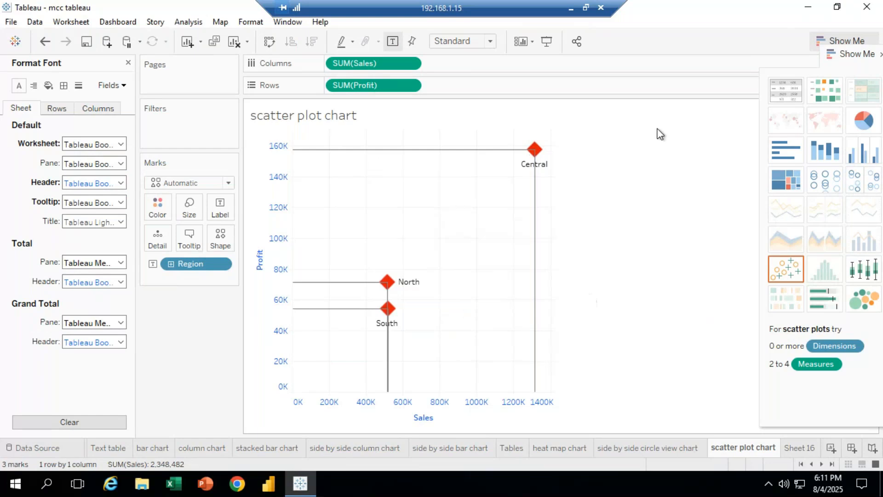
# Change the marks' shape to the bug from the Bug Tracking shape palette
pyautogui.rightClick(533, 155)
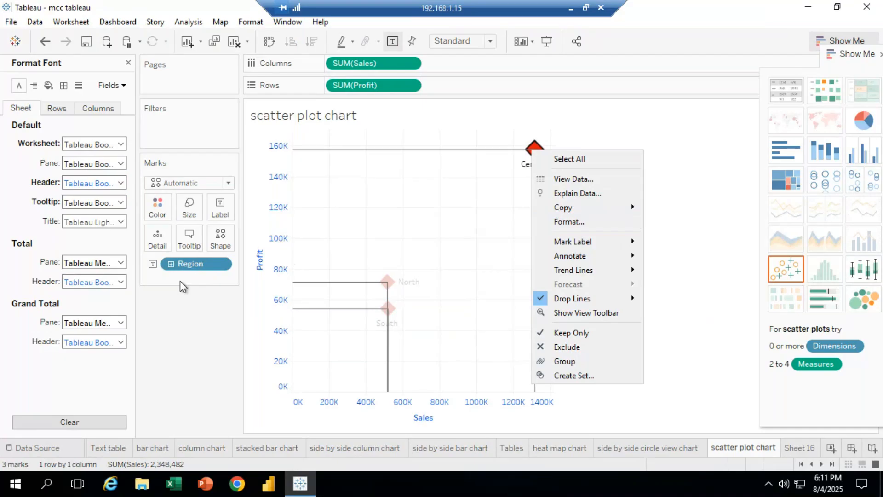
pyautogui.click(222, 237)
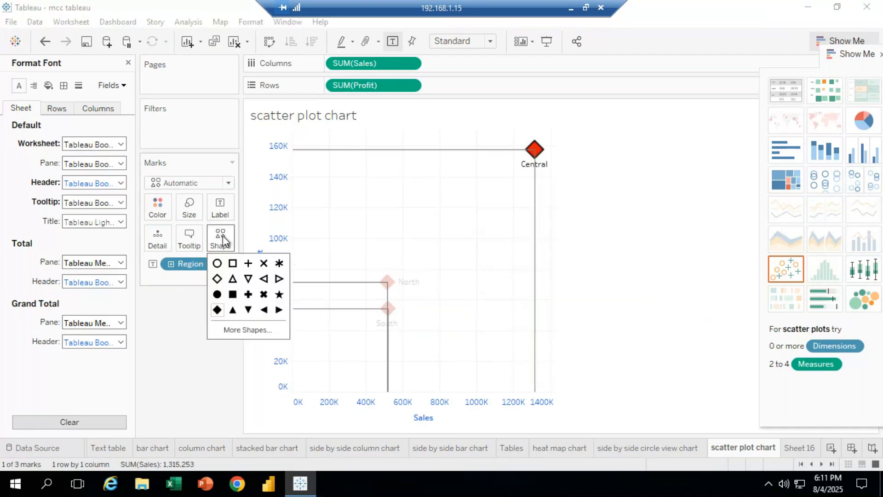
pyautogui.click(247, 330)
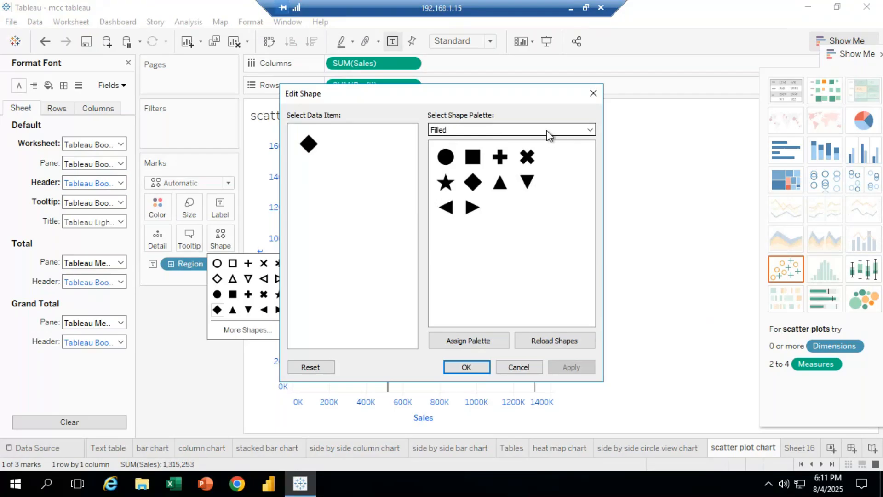
pyautogui.click(589, 130)
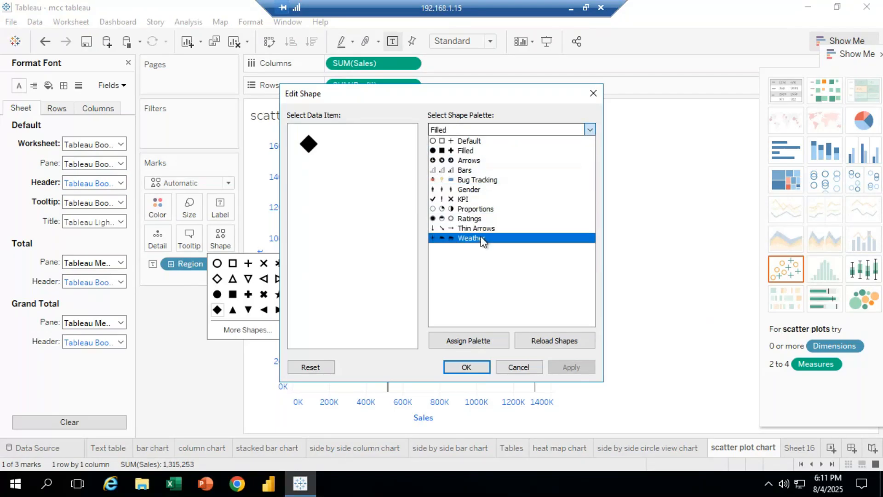
pyautogui.click(484, 181)
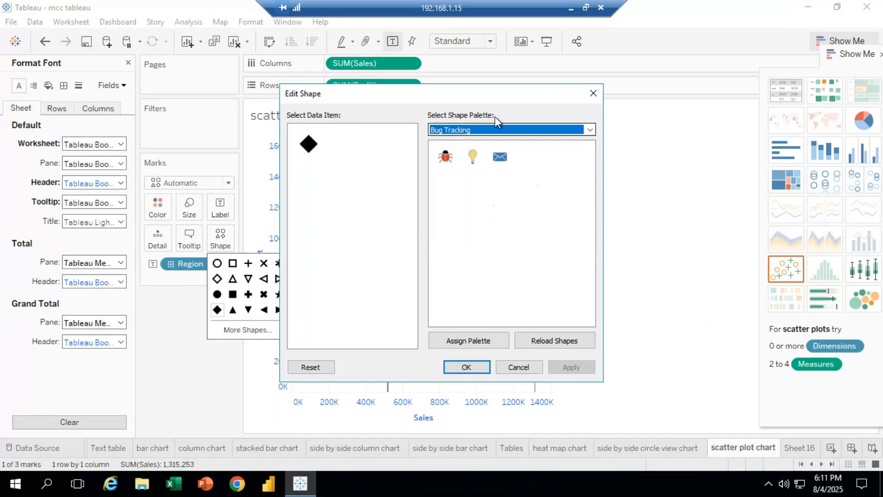
pyautogui.click(444, 156)
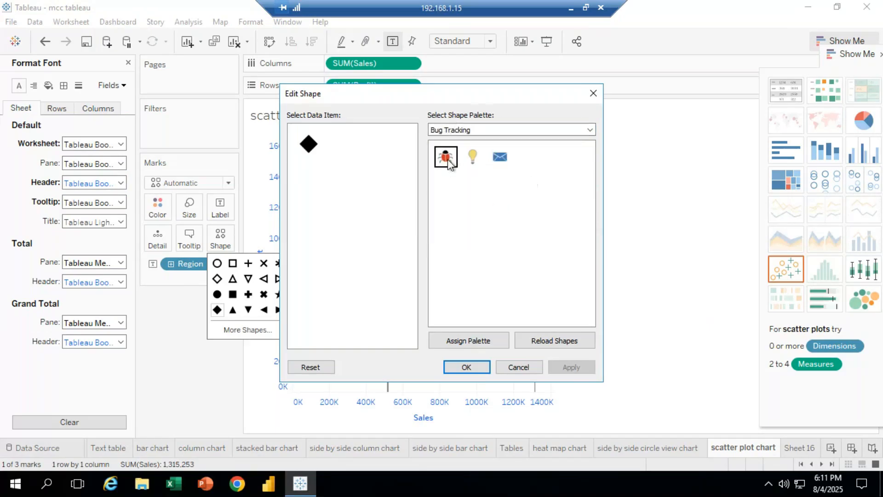
pyautogui.click(467, 367)
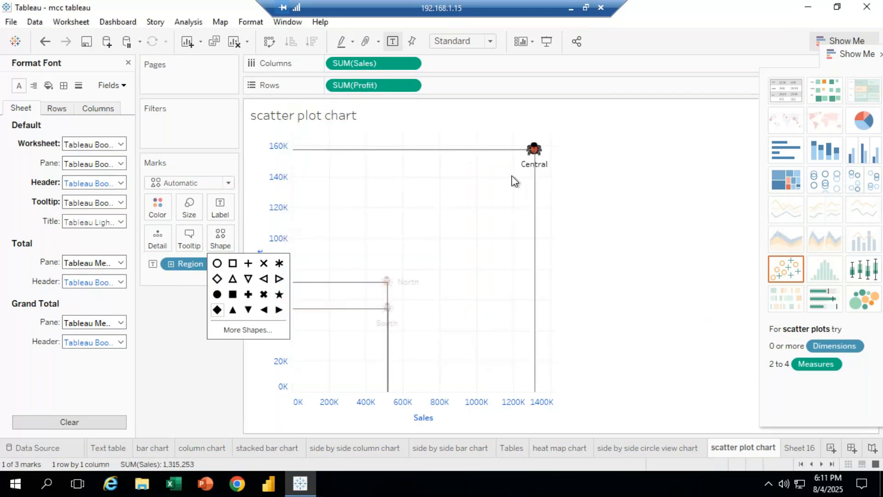
pyautogui.click(542, 290)
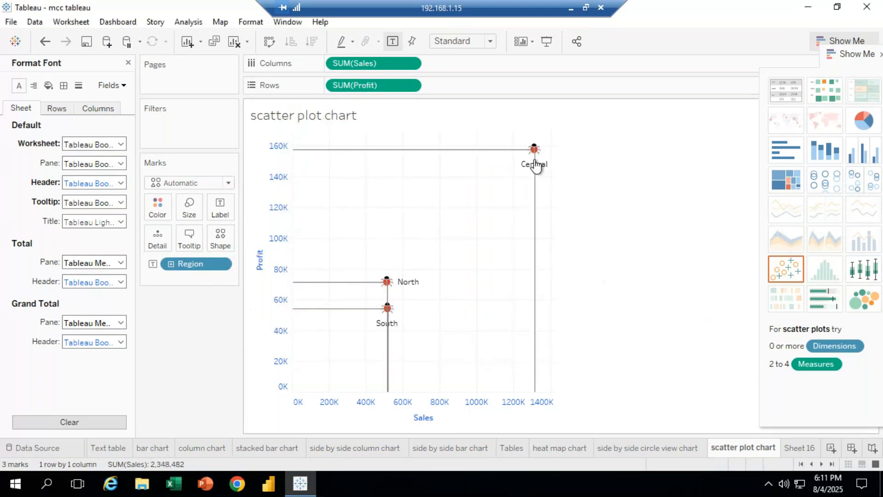
# Enlarge the marks slightly with the size slider and close the Format Font pane
pyautogui.click(189, 209)
pyautogui.moveTo(238, 243); pyautogui.dragTo(266, 240)
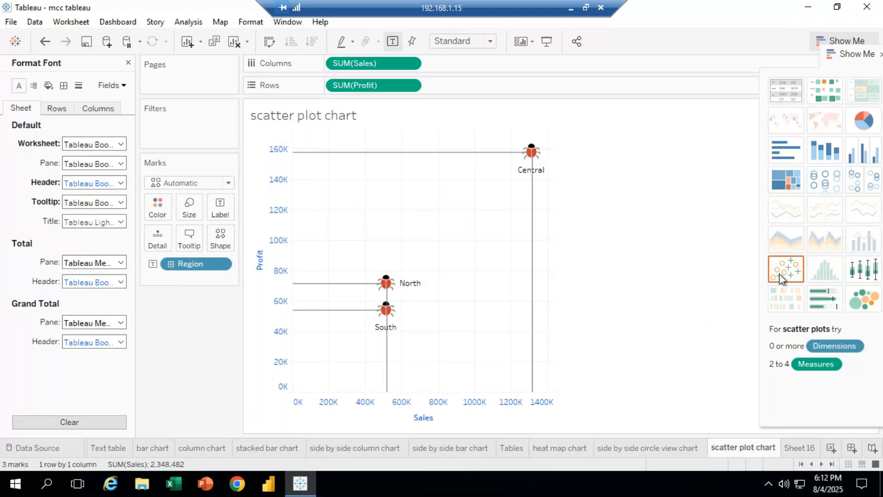
pyautogui.moveTo(743, 453)
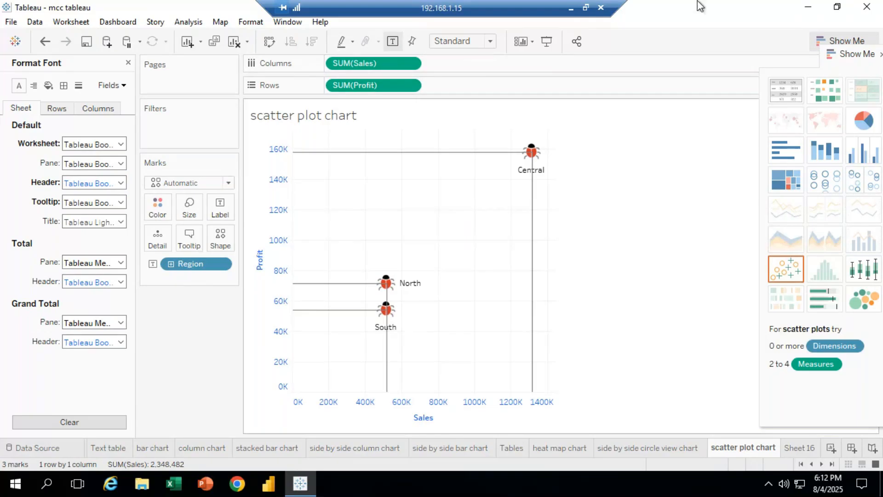
pyautogui.click(128, 63)
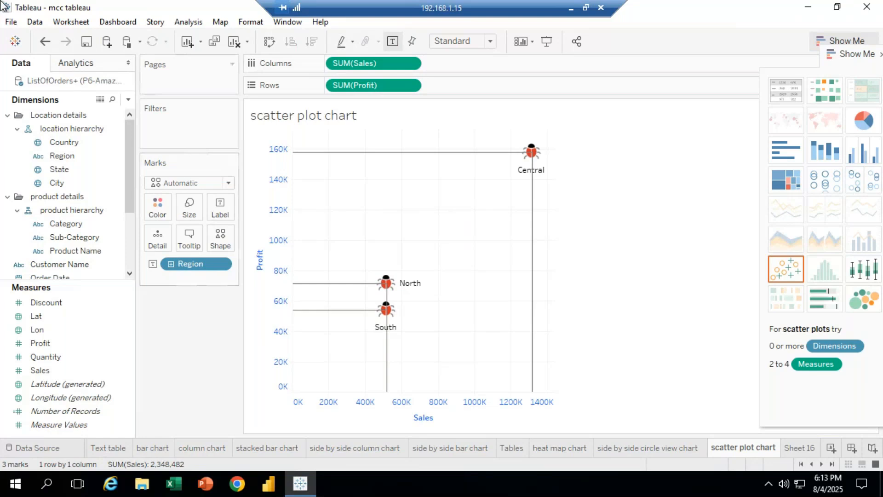
pyautogui.click(571, 8)
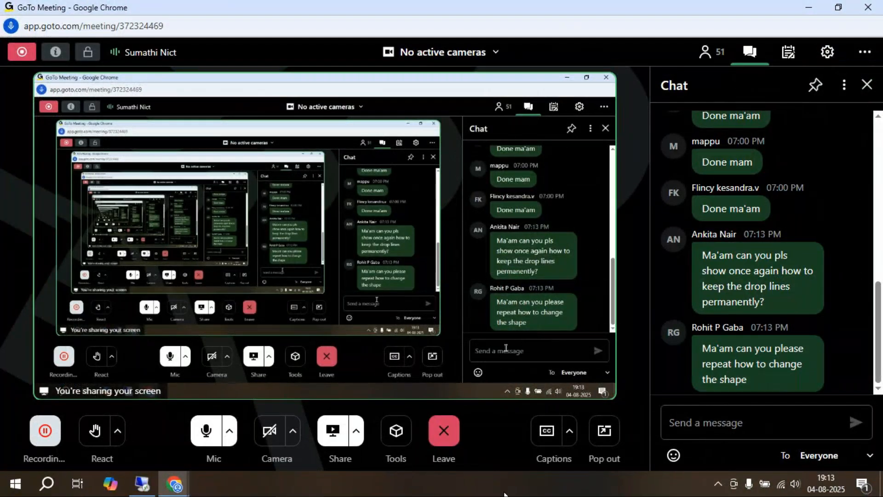
pyautogui.click(142, 484)
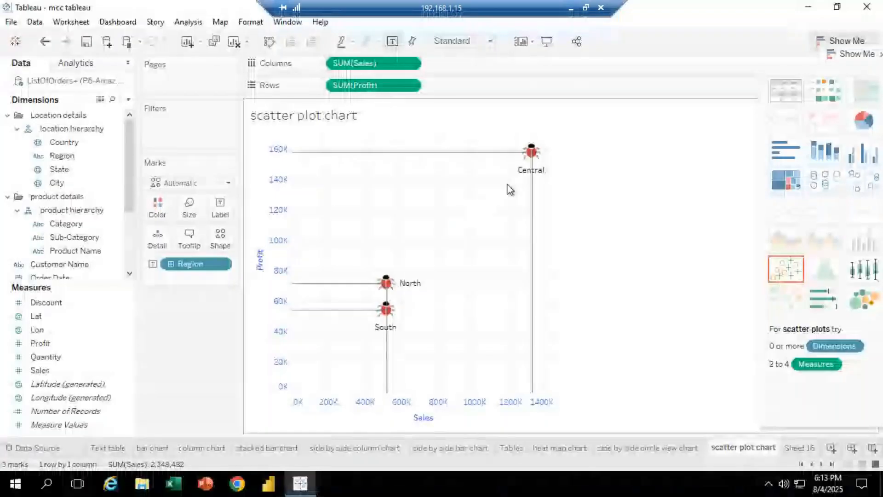
# Browse the Gender, KPI, Ratings, Thin Arrows, Weather and Arrows shape palettes in the Edit Shape dialog
pyautogui.moveTo(530, 155)
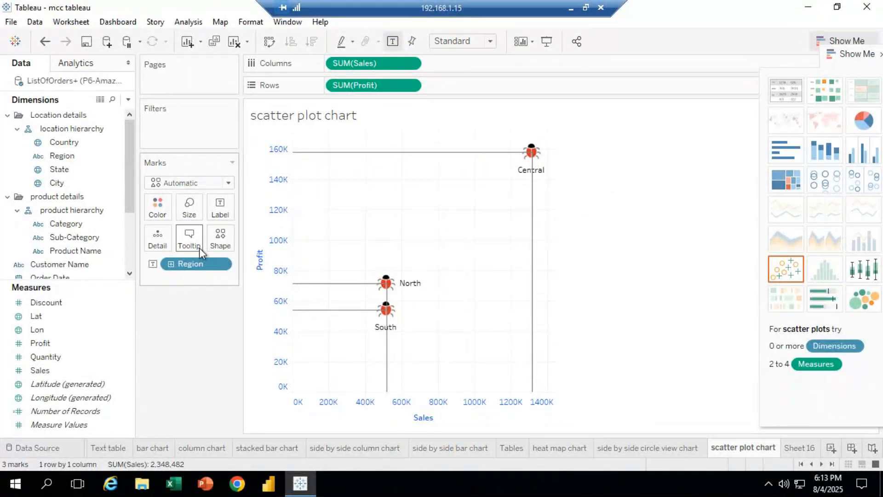
pyautogui.click(221, 243)
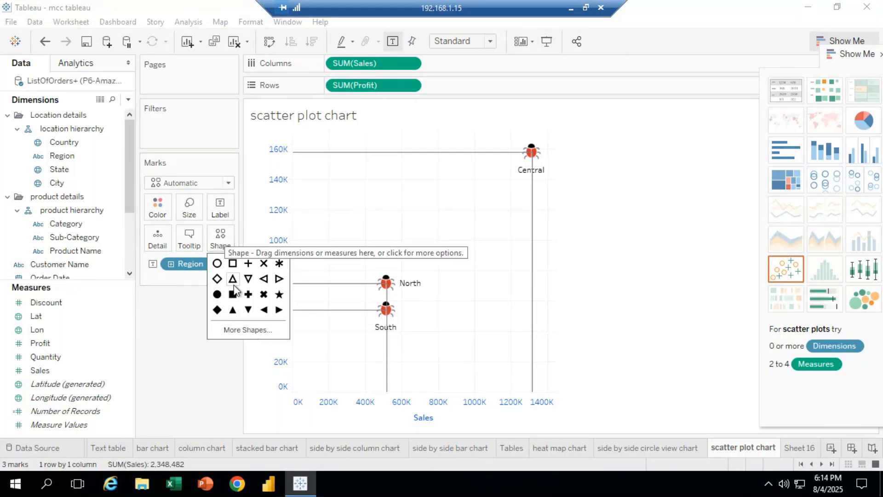
pyautogui.click(247, 330)
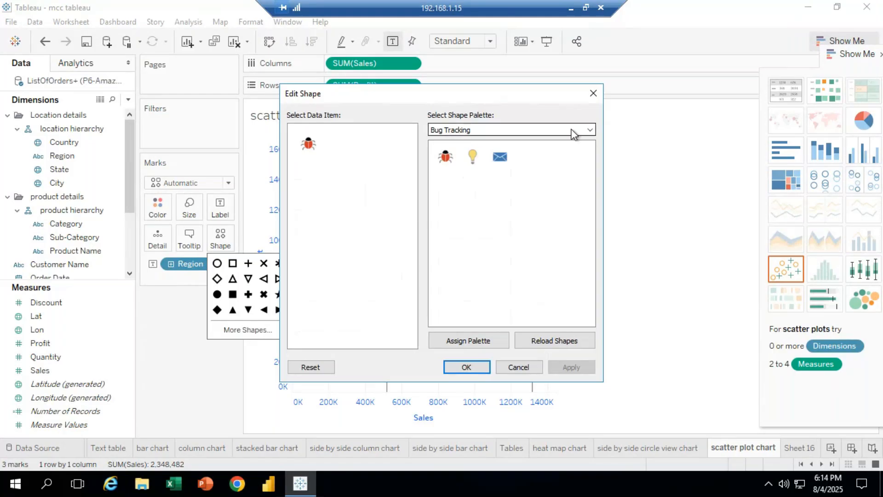
pyautogui.click(590, 130)
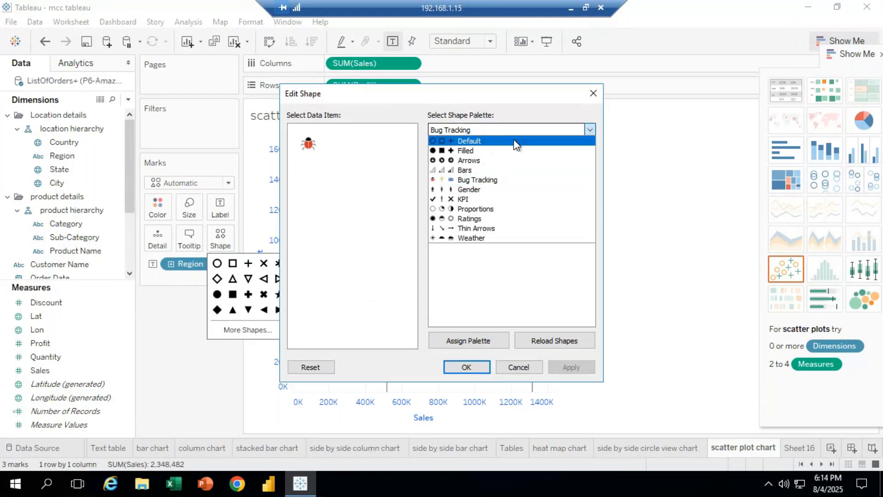
pyautogui.click(476, 189)
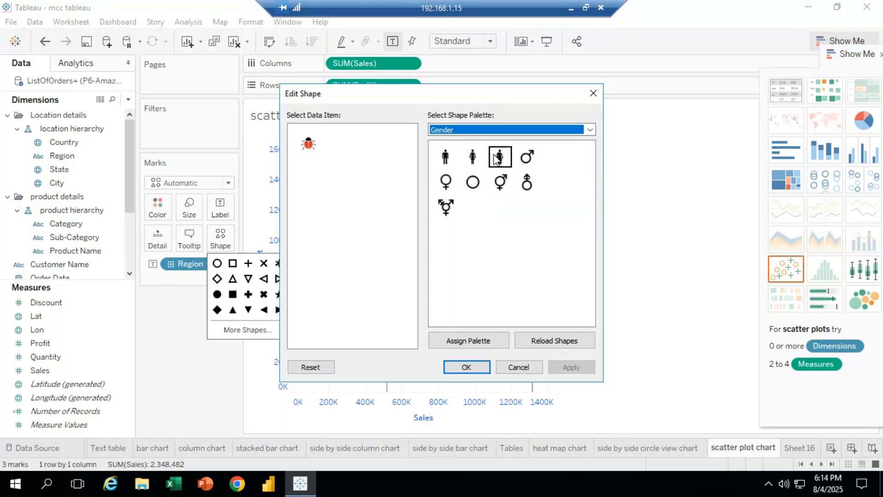
pyautogui.click(580, 133)
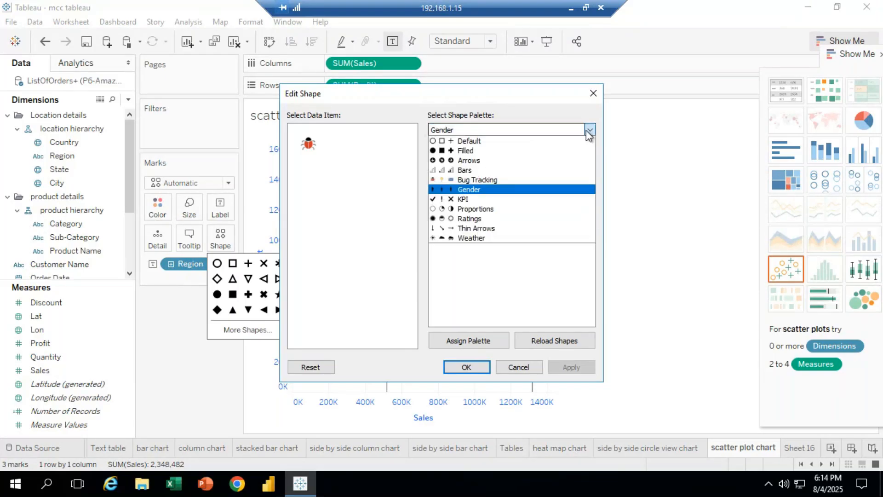
pyautogui.click(465, 199)
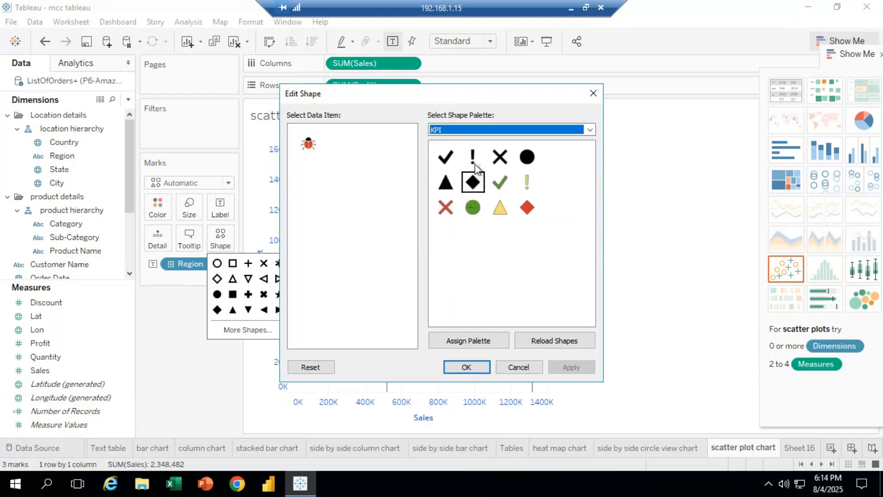
pyautogui.click(588, 132)
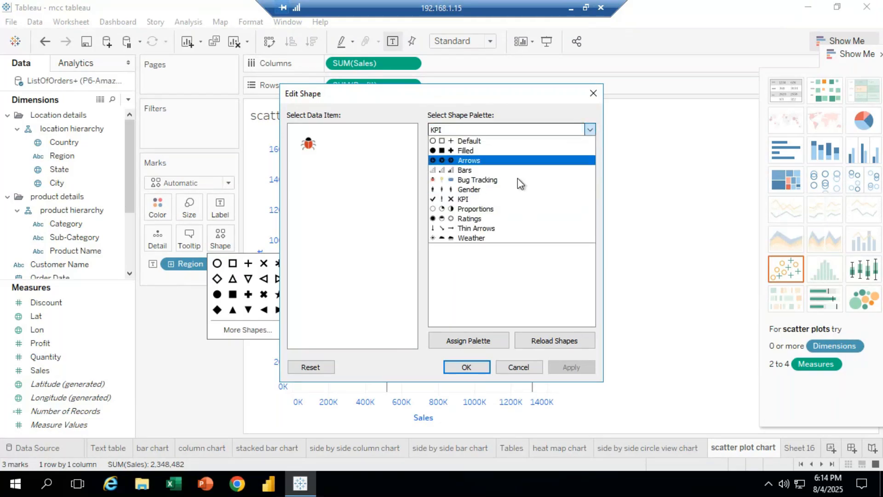
pyautogui.click(495, 217)
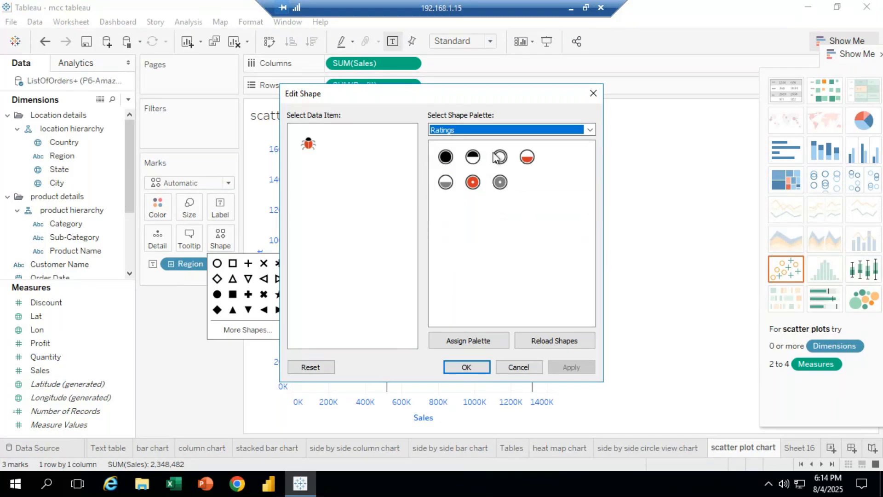
pyautogui.click(589, 130)
pyautogui.click(492, 227)
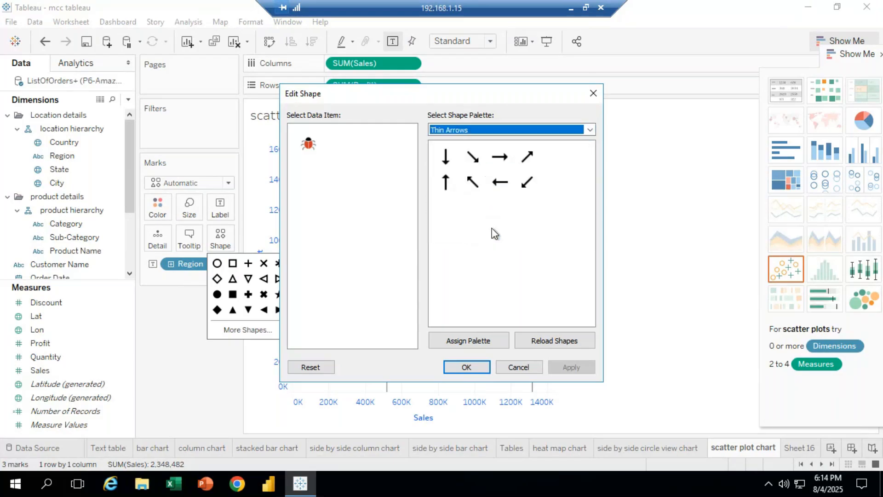
pyautogui.click(589, 130)
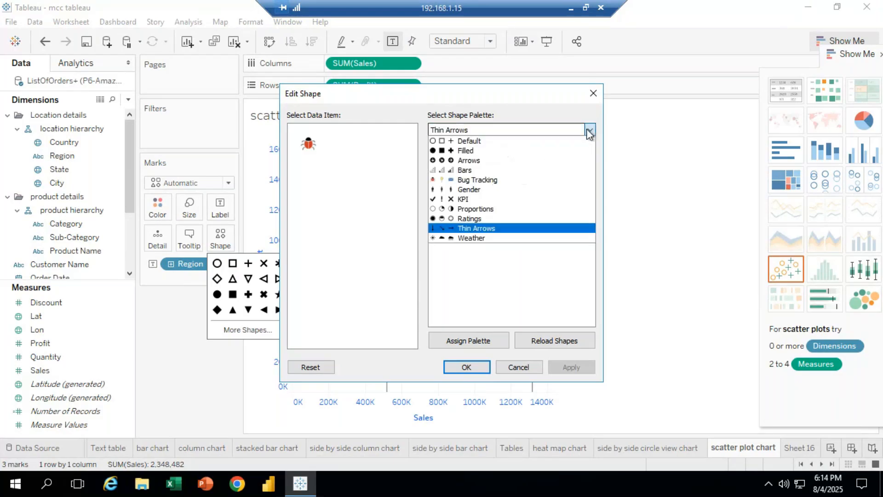
pyautogui.click(489, 237)
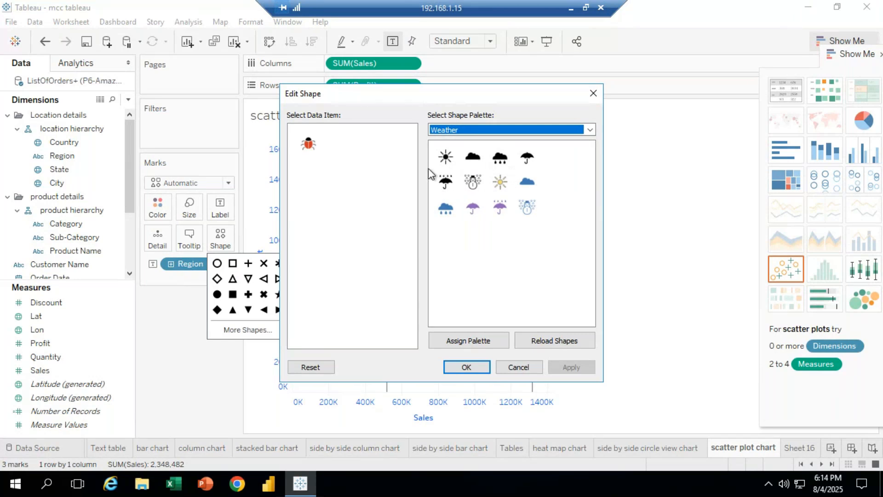
pyautogui.click(590, 129)
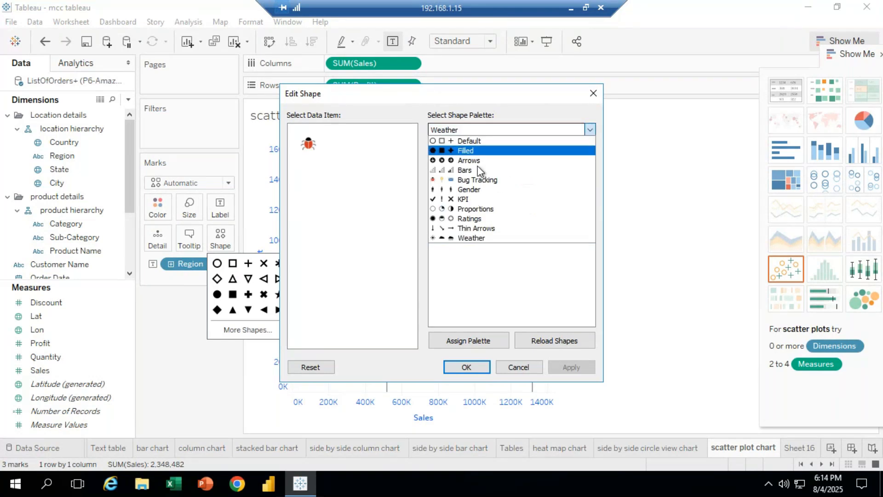
pyautogui.click(469, 160)
# Change the marks' shape to the man figure from the Gender palette
pyautogui.click(590, 130)
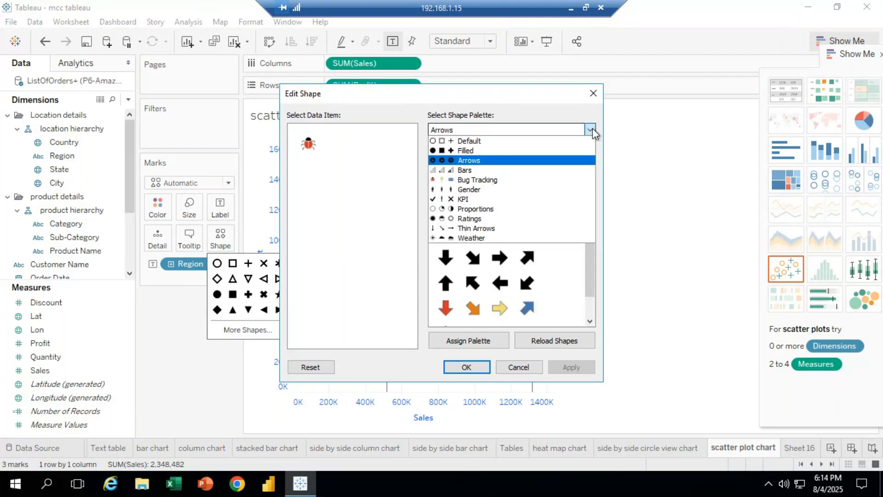
pyautogui.click(482, 186)
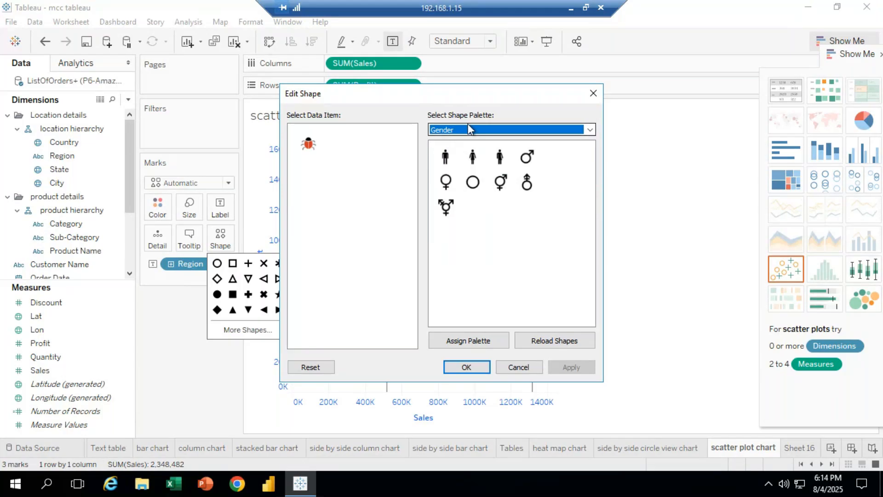
pyautogui.click(457, 162)
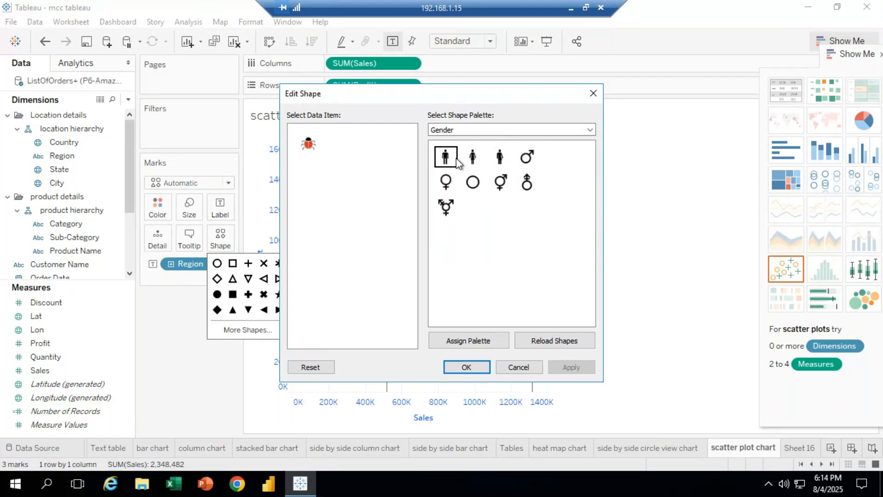
pyautogui.click(466, 366)
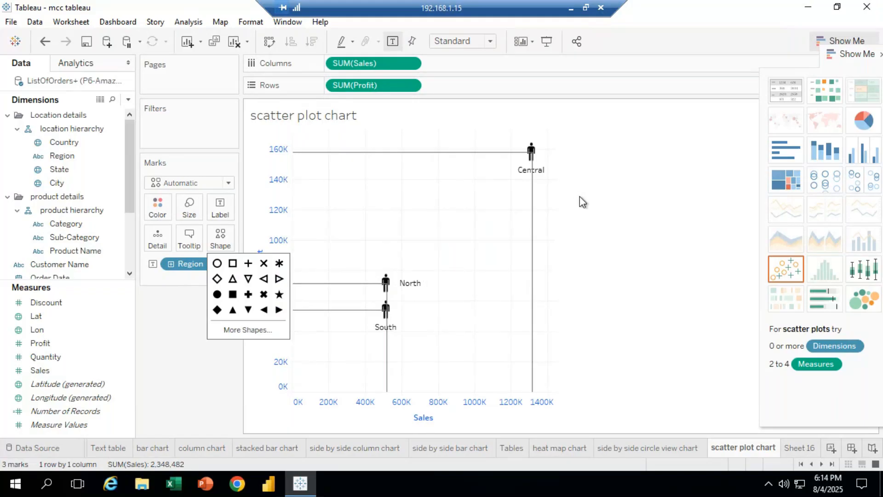
# Change the marks' shape back to the filled diamond
pyautogui.rightClick(531, 158)
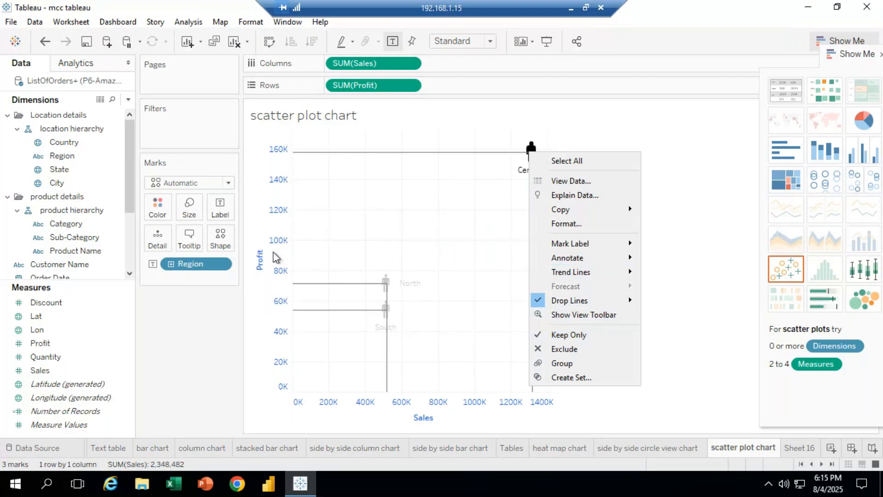
pyautogui.click(230, 236)
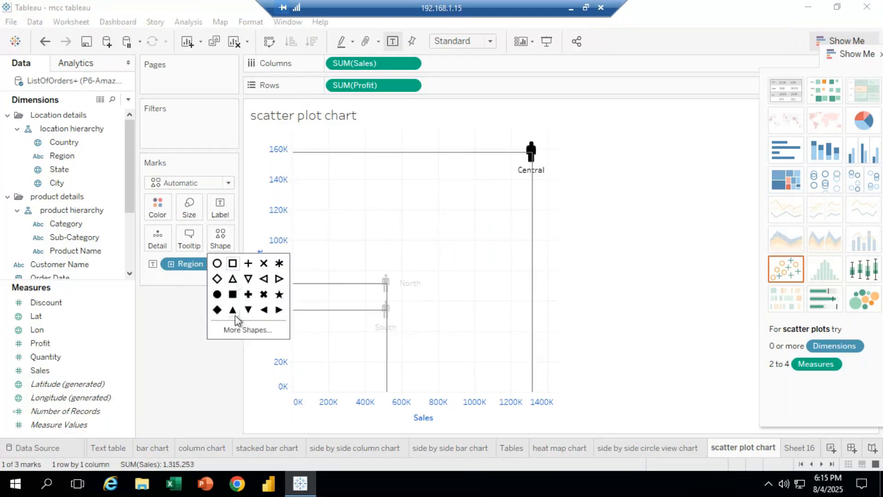
pyautogui.click(217, 310)
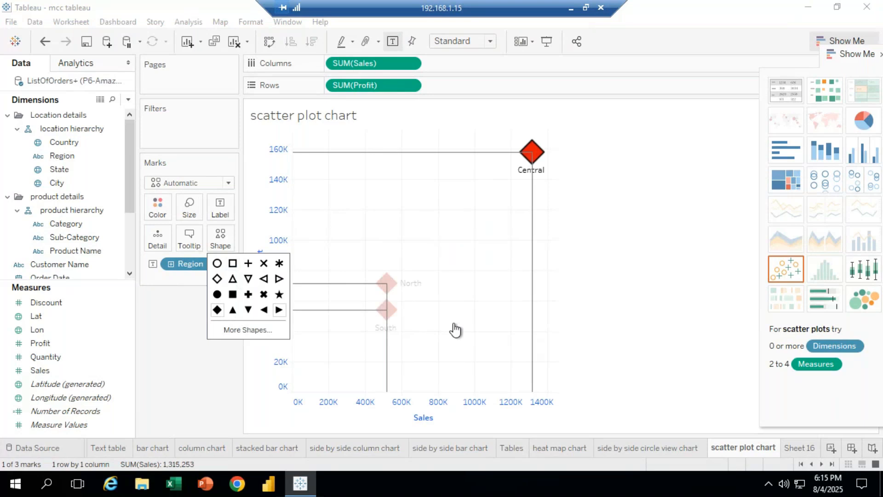
pyautogui.click(455, 329)
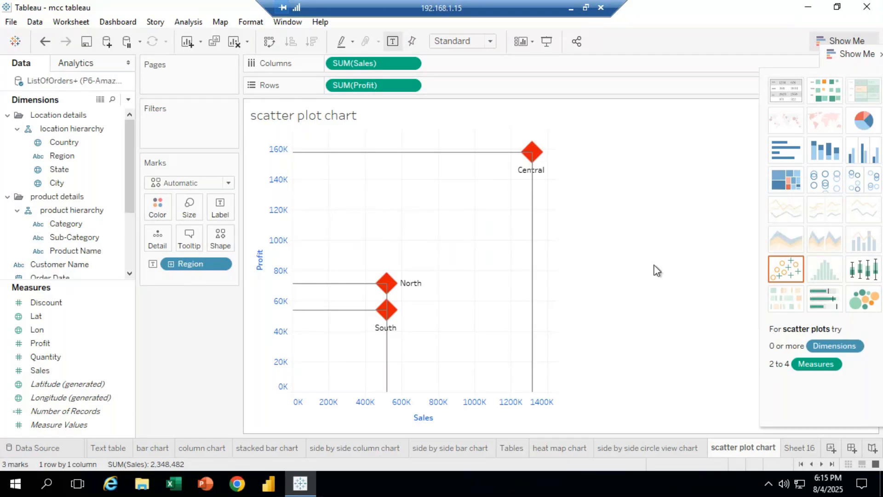
# Add Sales to the mark labels of the scatter plot
pyautogui.click(46, 357)
pyautogui.moveTo(46, 369); pyautogui.dragTo(211, 204)
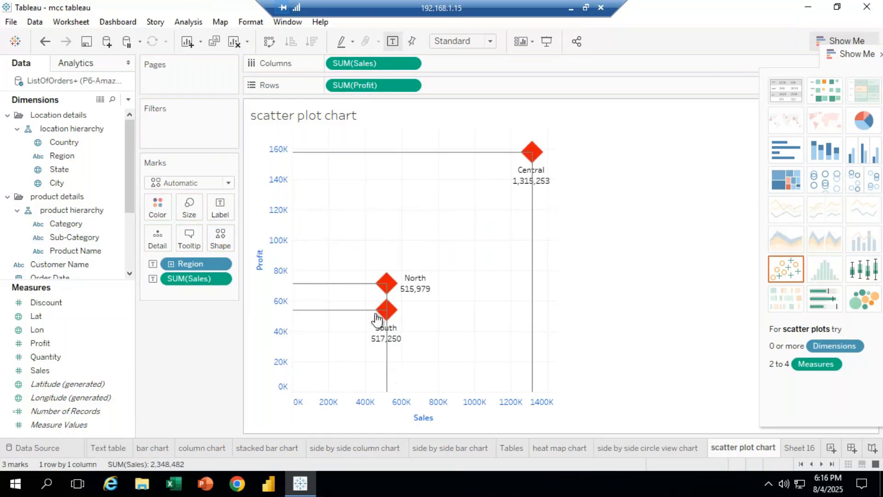
pyautogui.moveTo(544, 181)
pyautogui.click(570, 8)
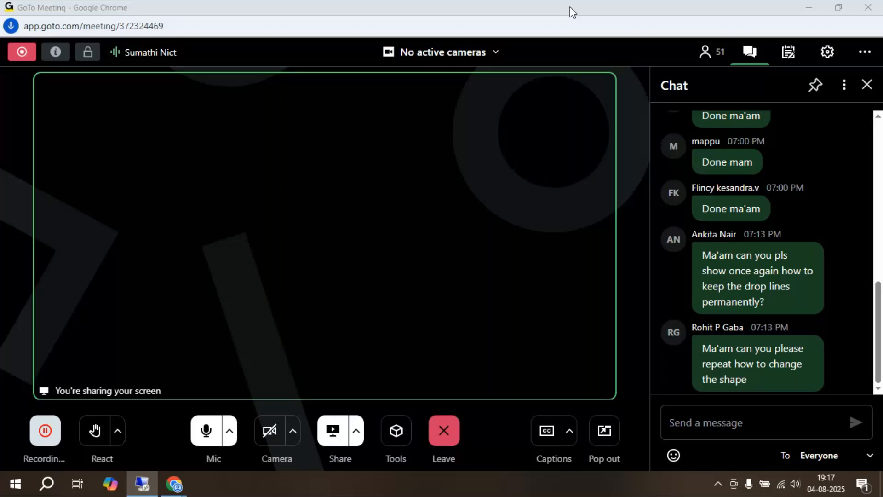
# Switch to the meeting chat and send the message "any douts?" to everyone
pyautogui.click(707, 416)
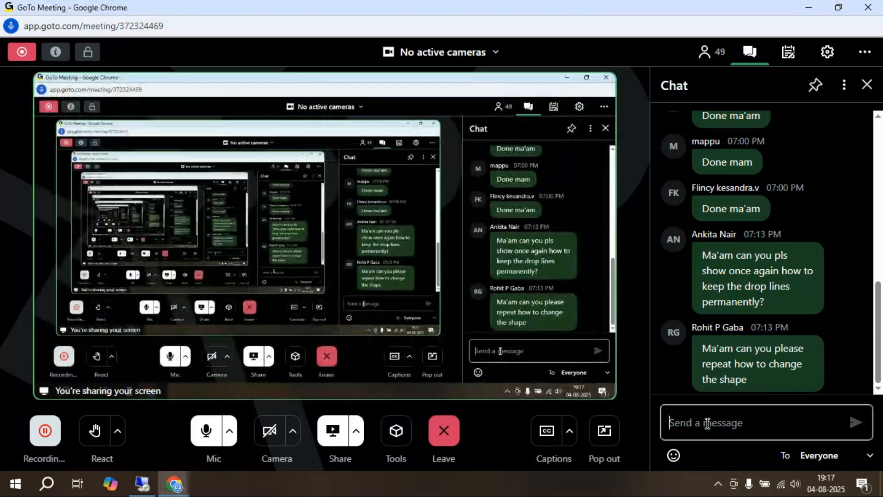
pyautogui.write('any doub')
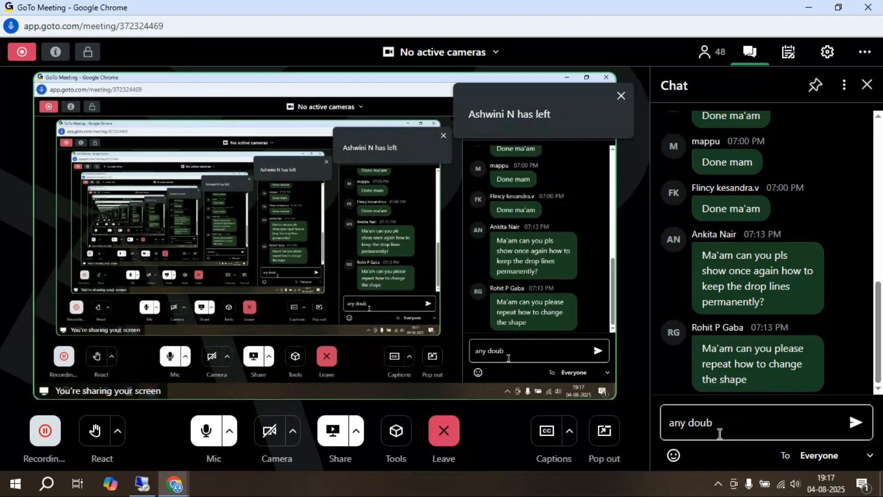
pyautogui.press('BackSpace')
pyautogui.write('ts?')
pyautogui.press('Return')
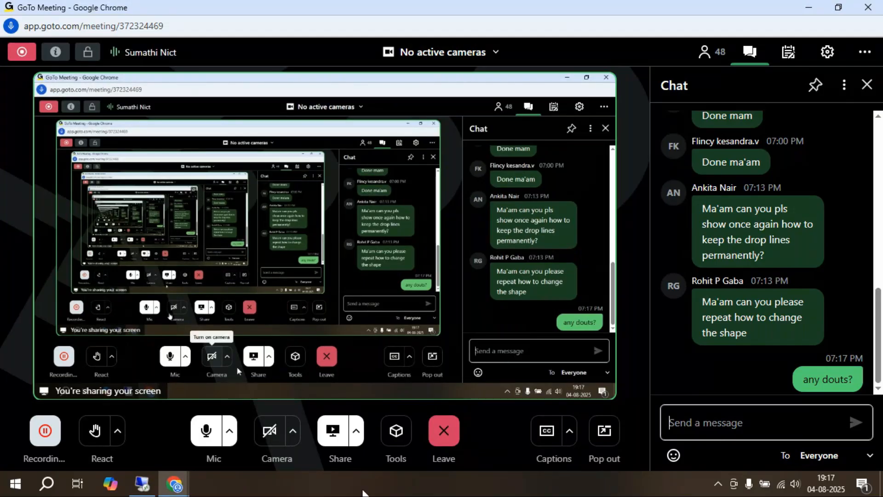
# Switch back to Tableau and add a point annotation showing Profit and Sales at the Central mark
pyautogui.click(143, 484)
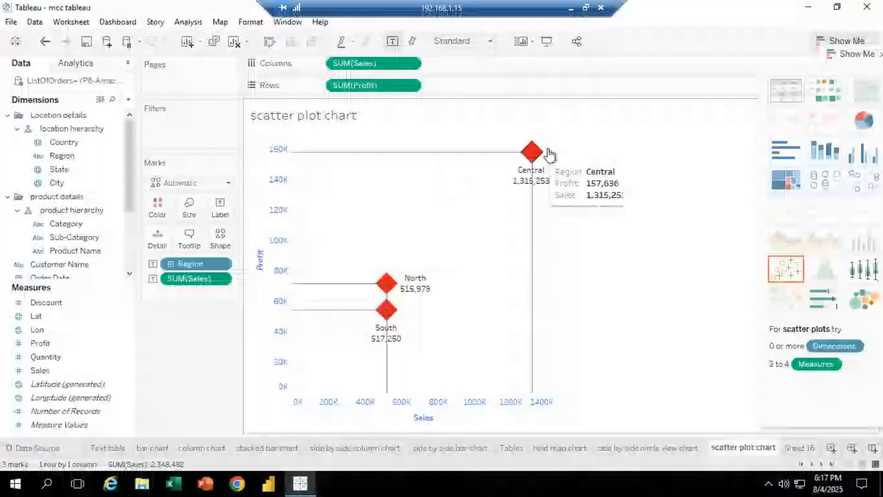
pyautogui.rightClick(533, 152)
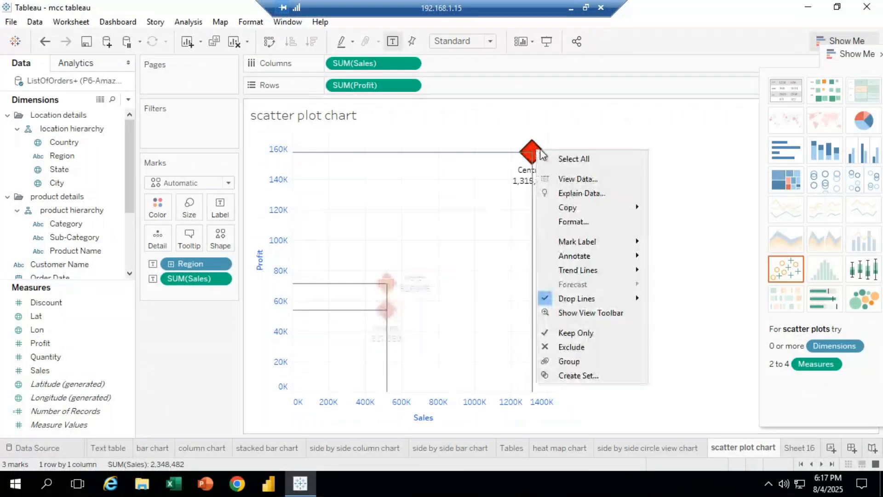
pyautogui.moveTo(582, 203)
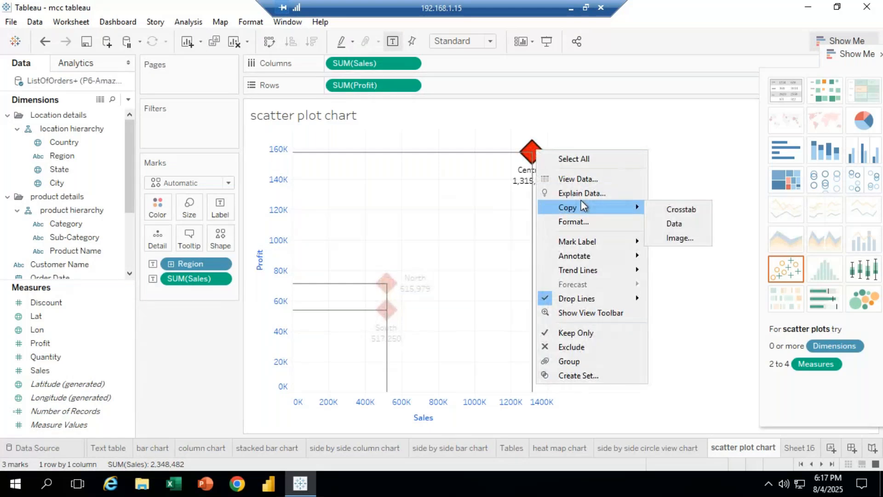
pyautogui.moveTo(583, 243)
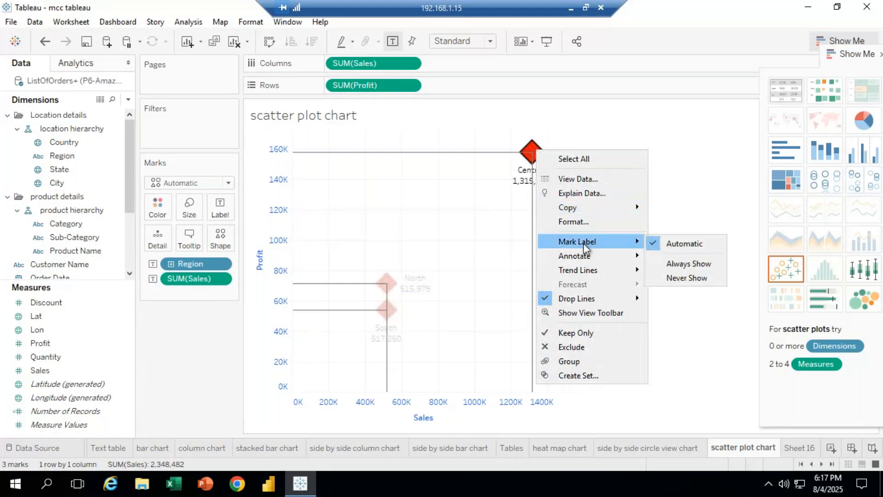
pyautogui.moveTo(584, 261)
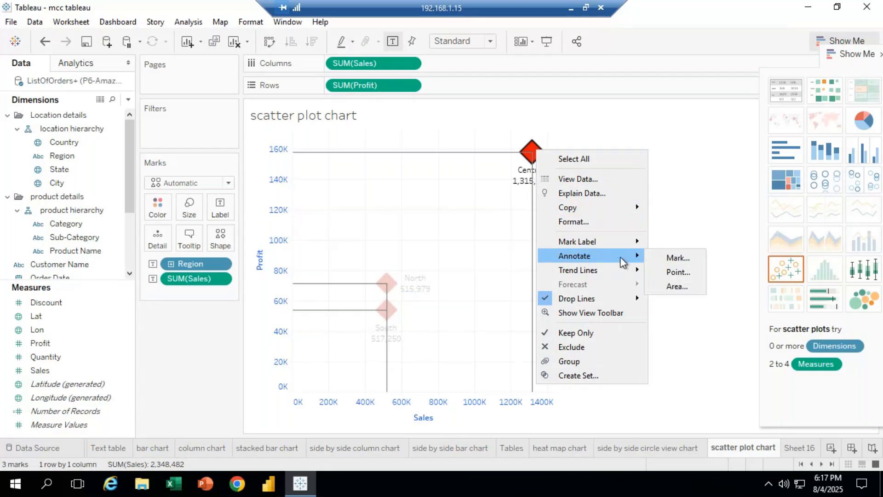
pyautogui.click(677, 262)
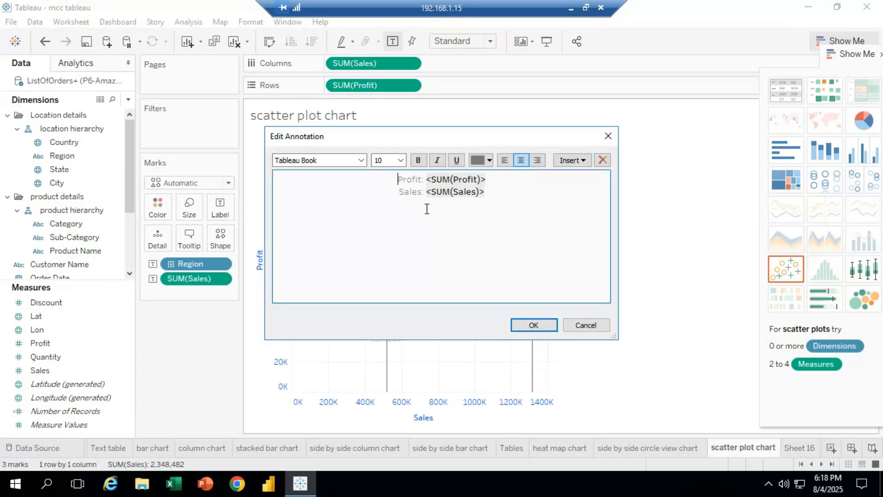
pyautogui.click(545, 326)
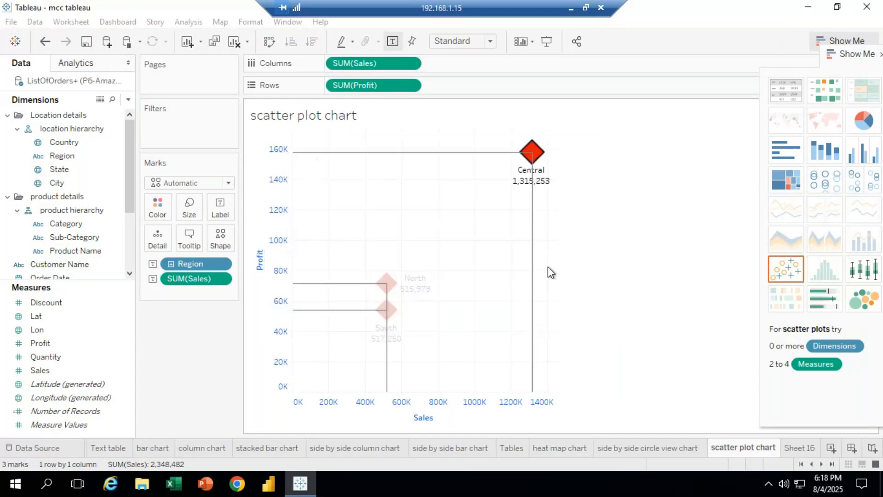
# Remove SUM(Sales) from the marks' labels
pyautogui.click(599, 221)
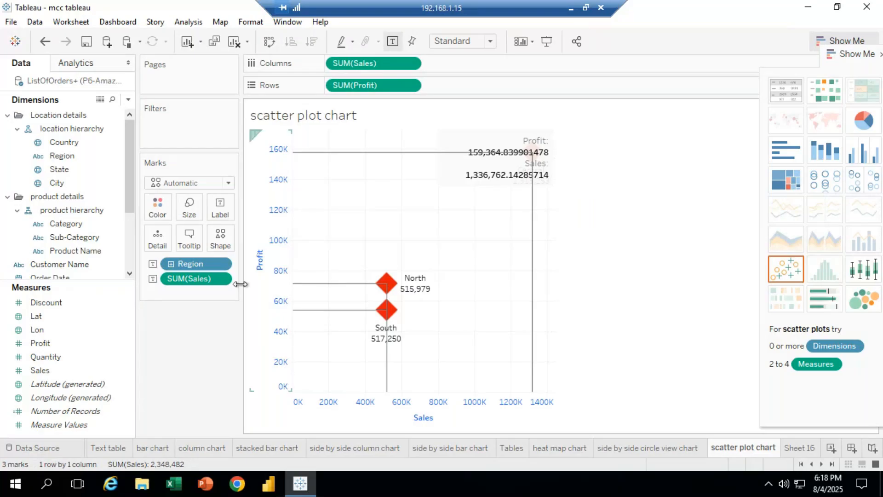
pyautogui.moveTo(195, 279); pyautogui.dragTo(192, 375)
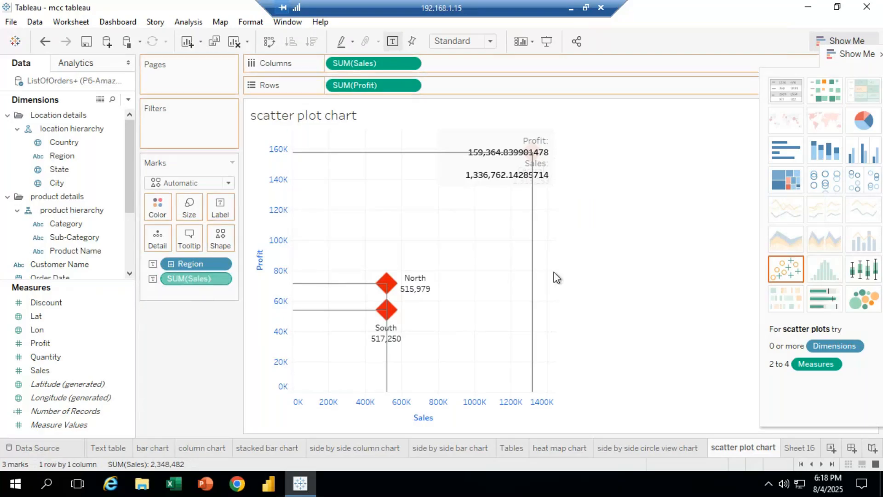
pyautogui.moveTo(536, 164)
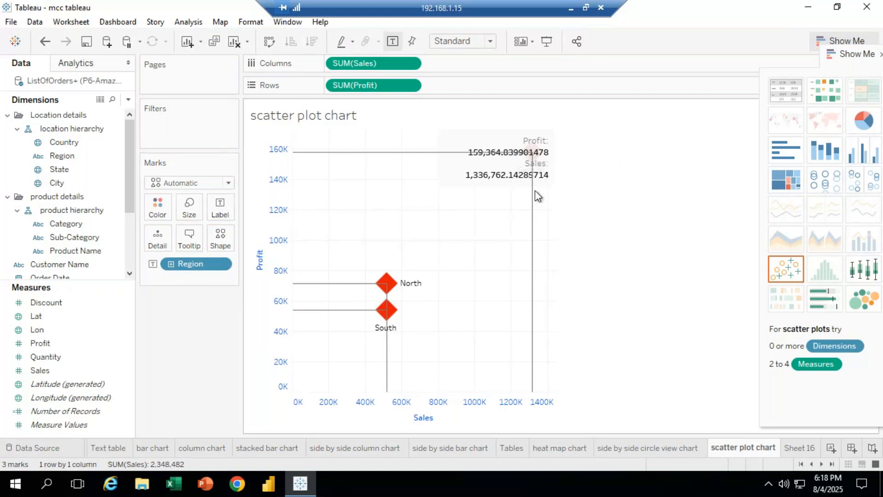
# Add a point annotation showing Profit and Sales at the North mark
pyautogui.click(391, 289)
pyautogui.rightClick(390, 289)
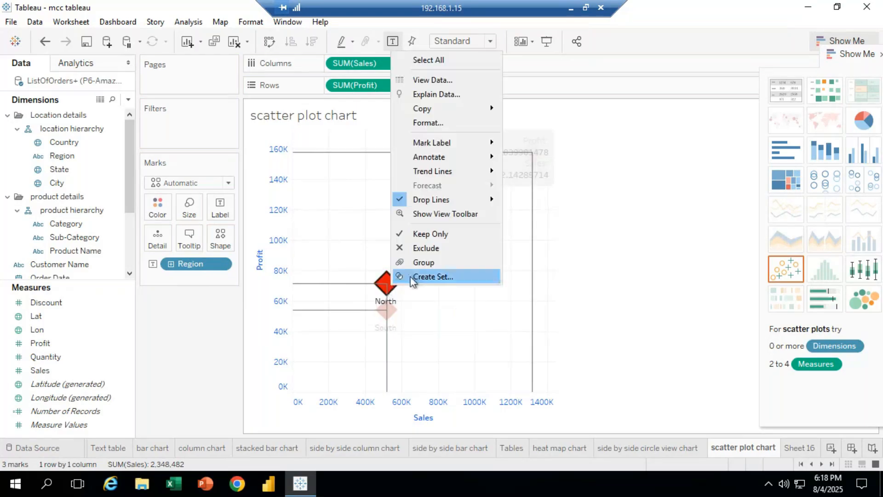
pyautogui.moveTo(448, 158)
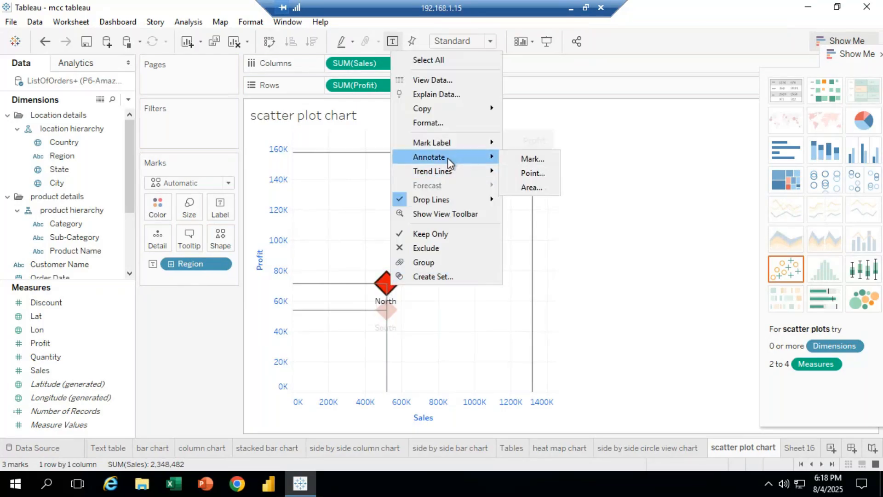
pyautogui.click(533, 173)
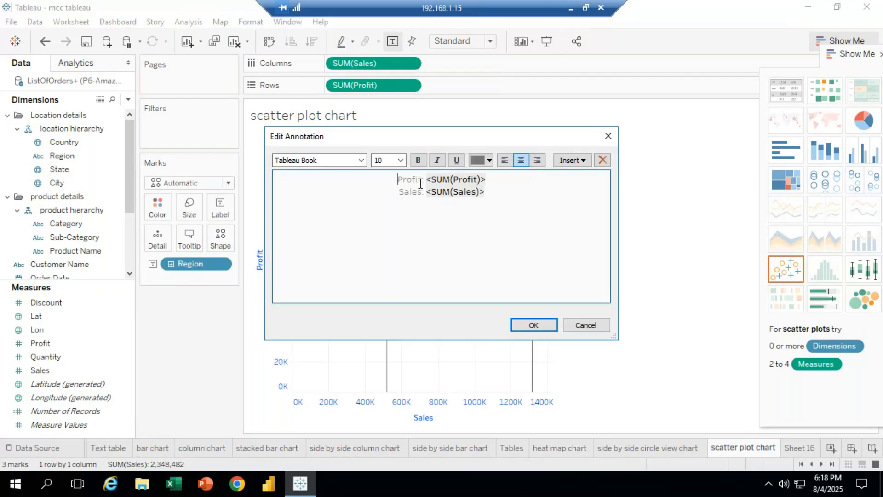
pyautogui.click(534, 324)
pyautogui.click(594, 330)
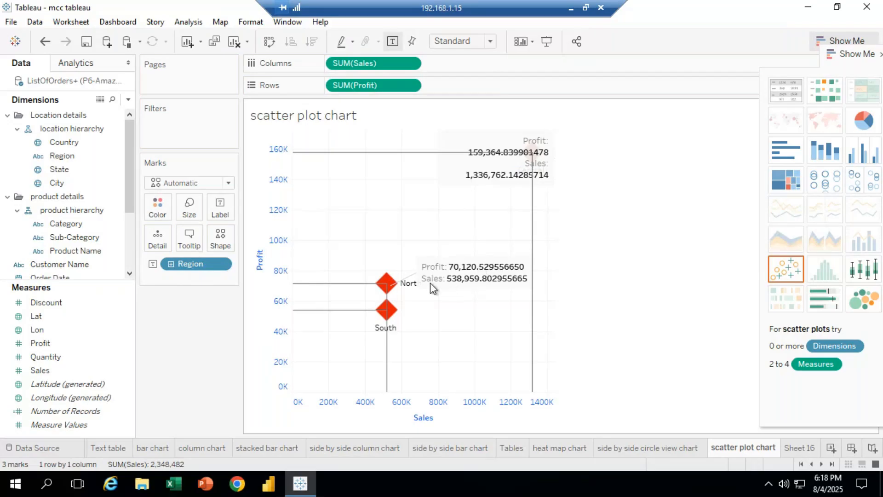
# Add a point annotation at the South mark and move it down and to the right of the mark
pyautogui.moveTo(370, 310)
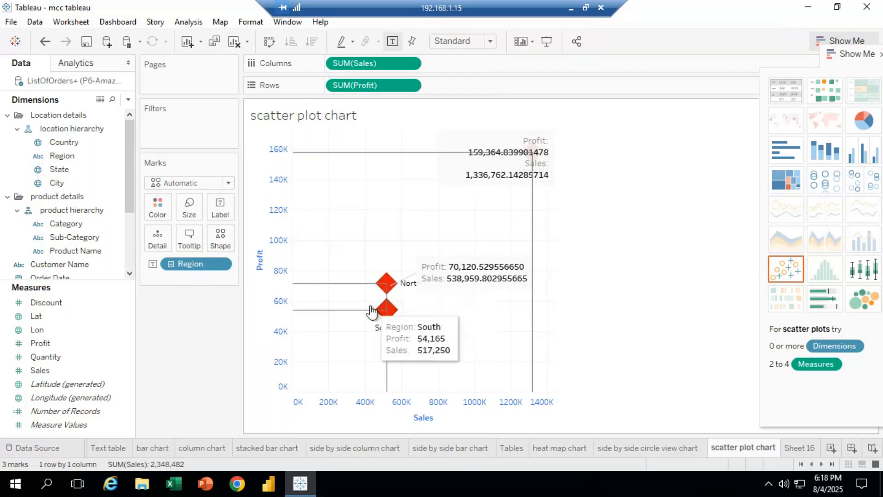
pyautogui.rightClick(392, 314)
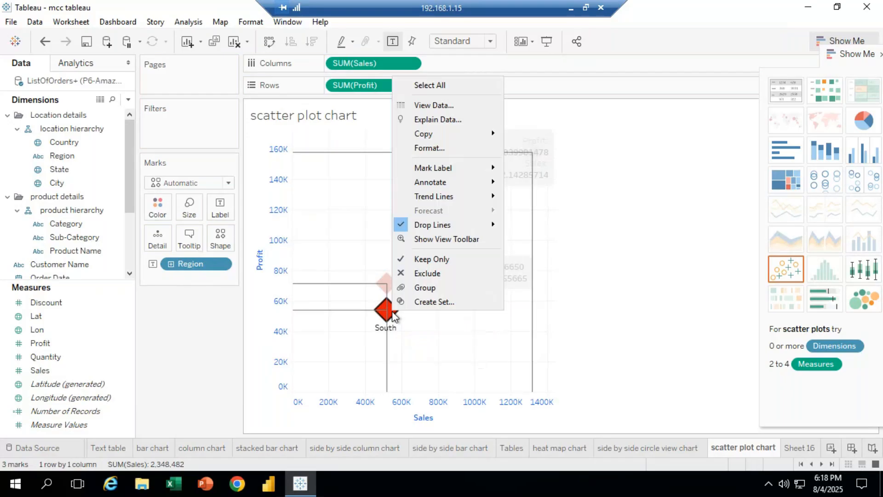
pyautogui.moveTo(464, 184)
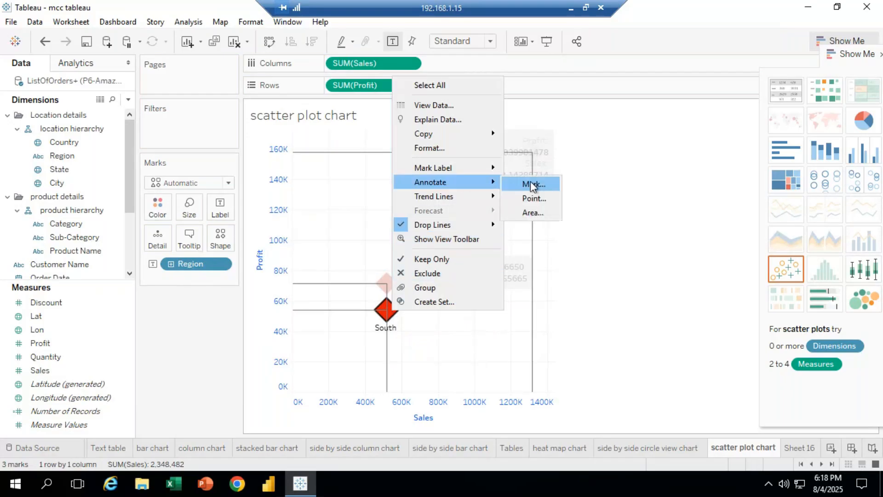
pyautogui.click(534, 198)
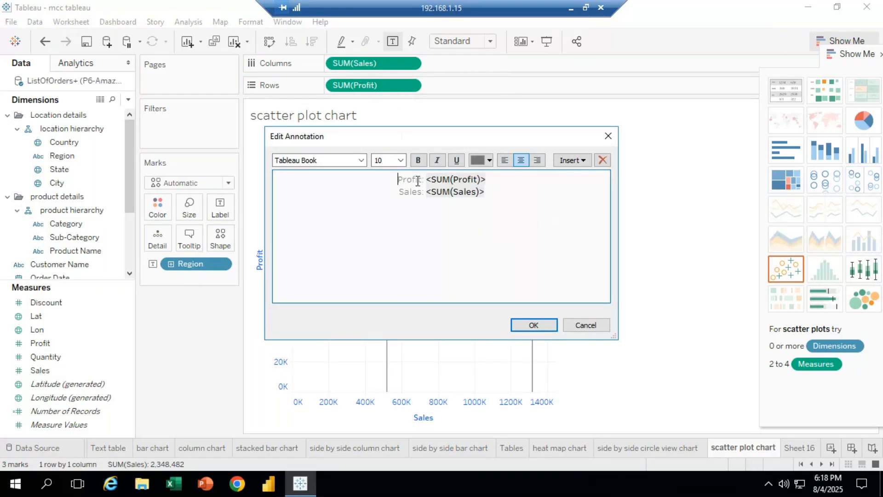
pyautogui.click(530, 324)
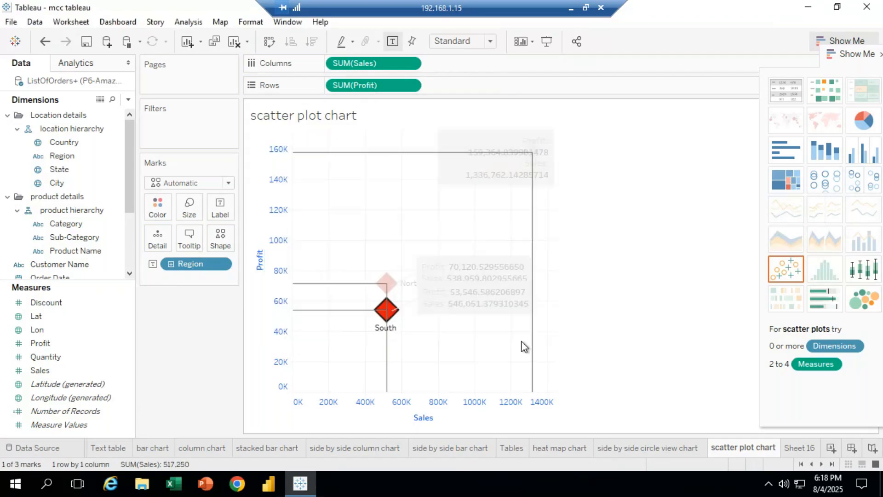
pyautogui.click(484, 303)
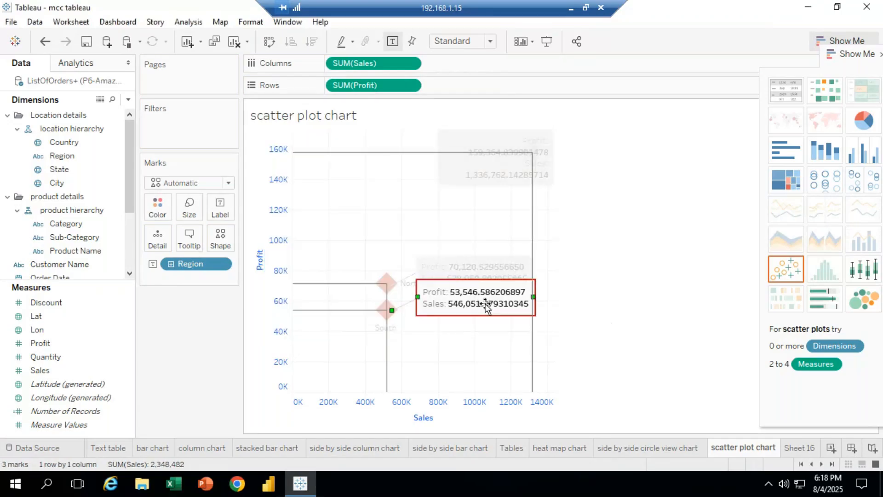
pyautogui.moveTo(475, 313)
pyautogui.mouseDown()
pyautogui.moveTo(479, 354)
pyautogui.moveTo(566, 376)
pyautogui.mouseUp()
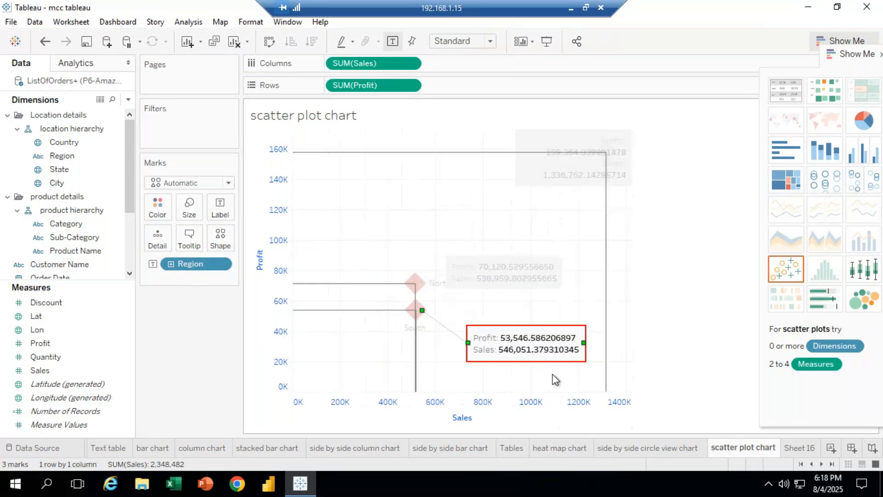
# Move the North annotation up, above and to the right of the North mark
pyautogui.click(561, 276)
pyautogui.moveTo(564, 272); pyautogui.dragTo(599, 272)
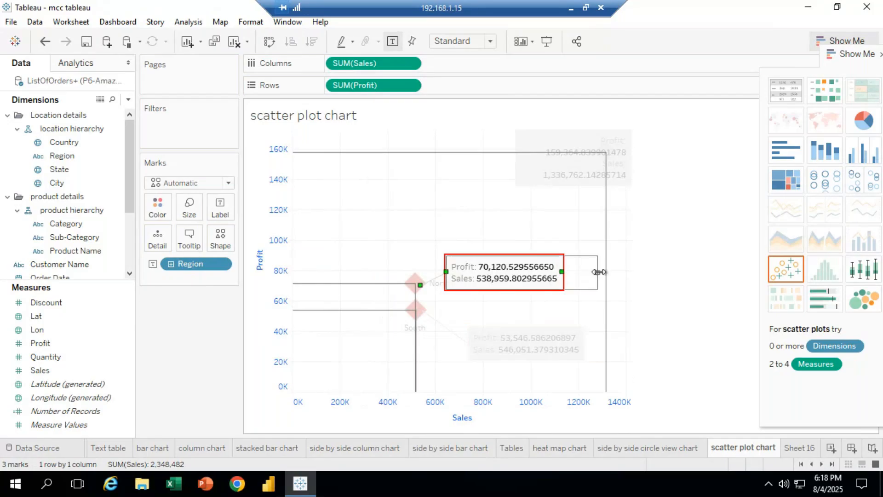
pyautogui.moveTo(526, 255); pyautogui.dragTo(518, 212)
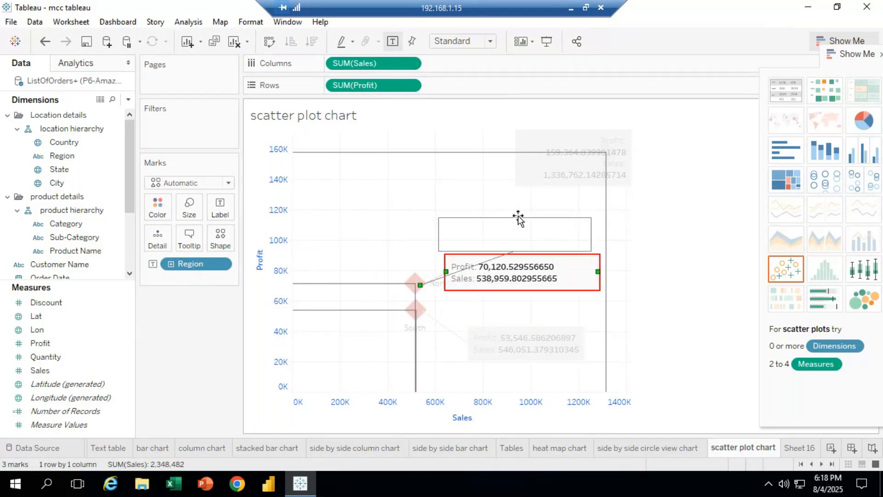
# Reposition the Central annotation to the left of and just below the Central mark
pyautogui.click(627, 176)
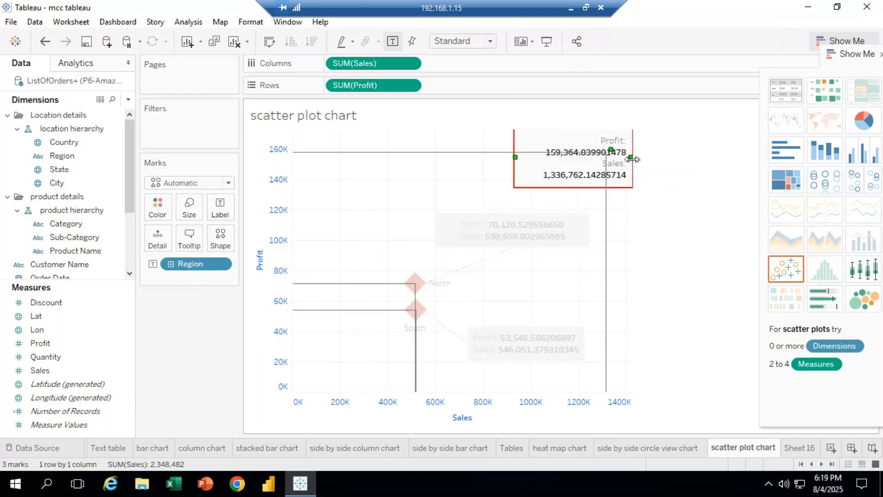
pyautogui.moveTo(633, 159); pyautogui.dragTo(734, 169)
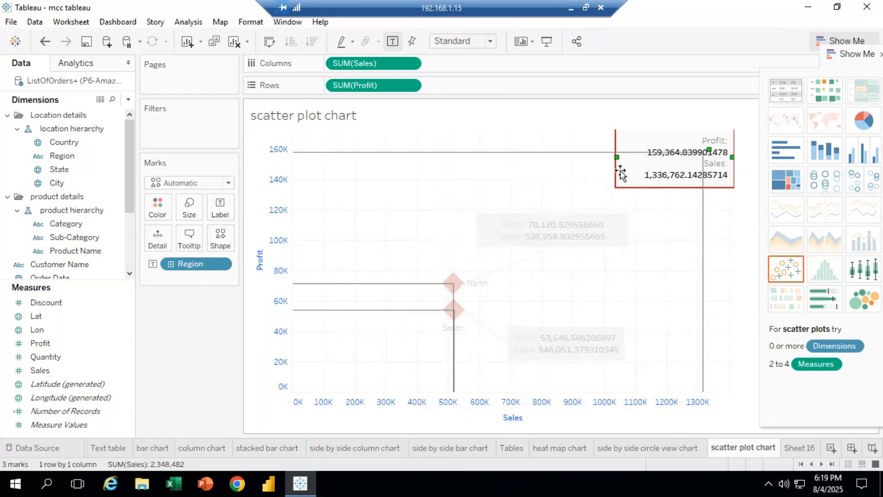
pyautogui.moveTo(616, 168); pyautogui.dragTo(479, 159)
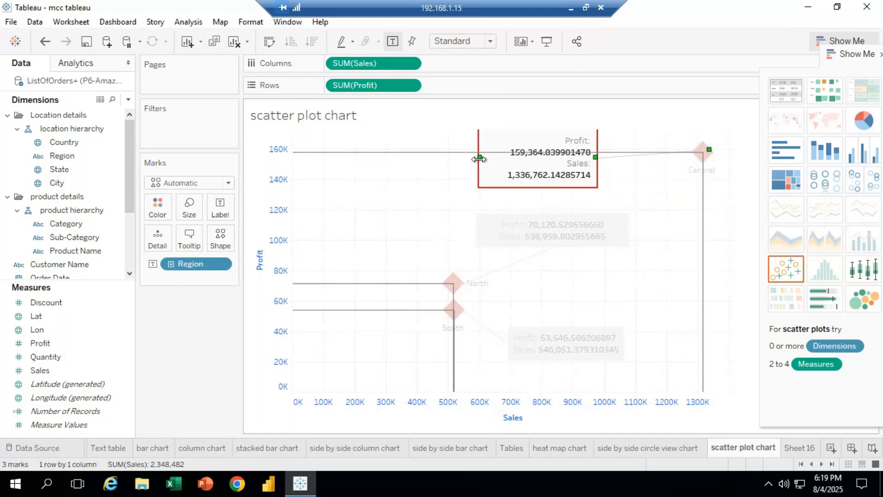
pyautogui.moveTo(534, 187); pyautogui.dragTo(538, 205)
pyautogui.click(728, 318)
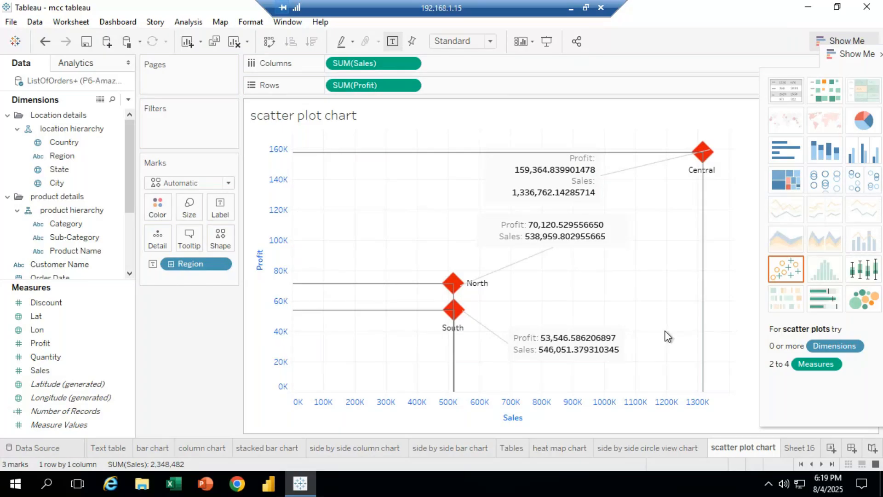
pyautogui.rightClick(699, 157)
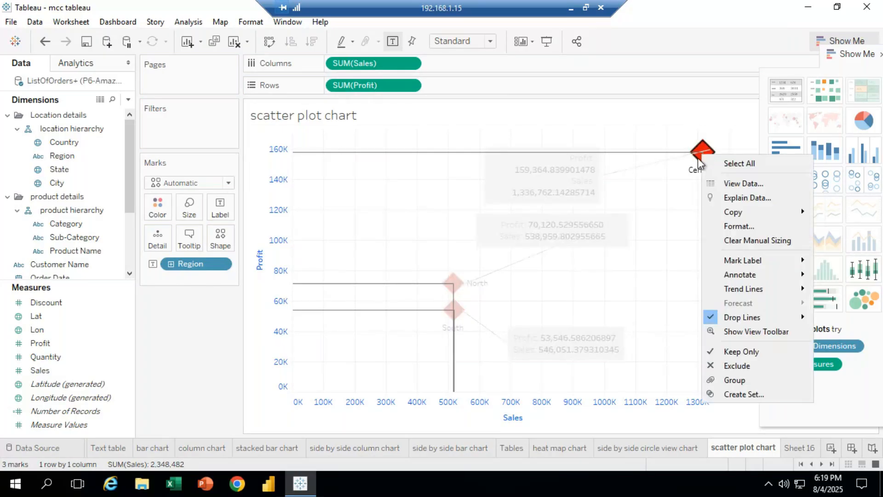
pyautogui.moveTo(754, 274)
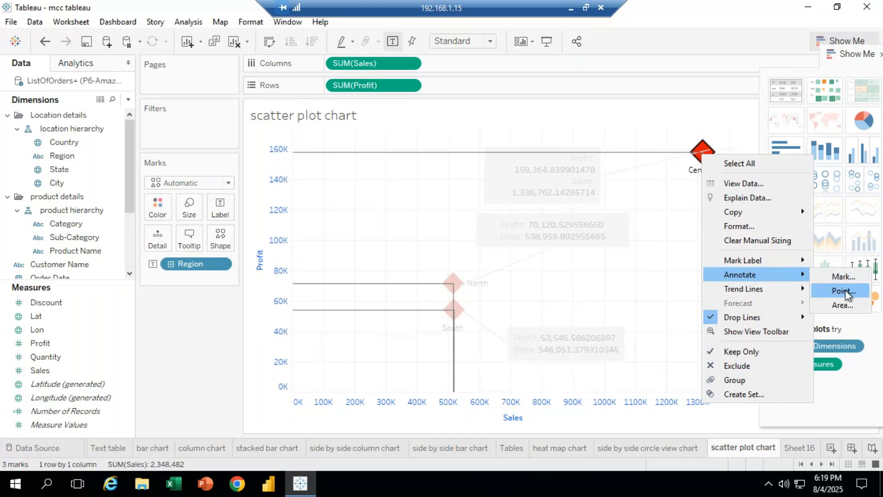
pyautogui.click(666, 282)
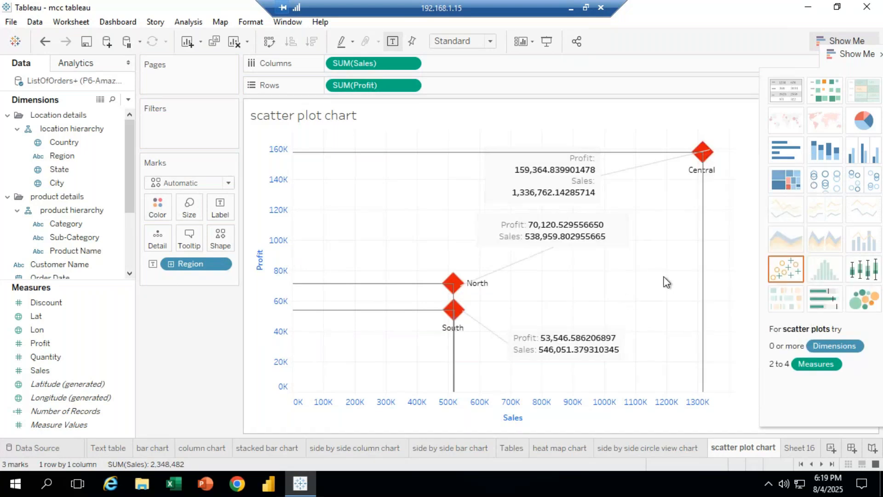
# Open the Format Annotation pane for the North annotation and review its box and corner options
pyautogui.click(597, 221)
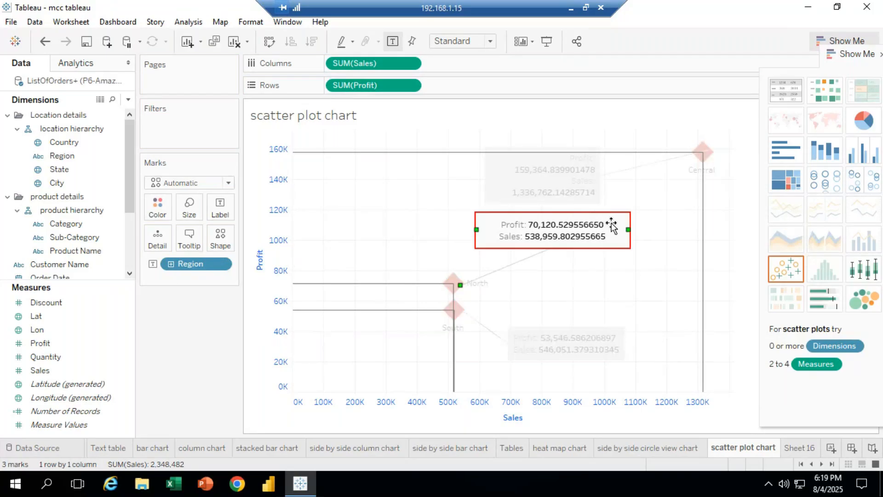
pyautogui.rightClick(611, 226)
pyautogui.click(634, 243)
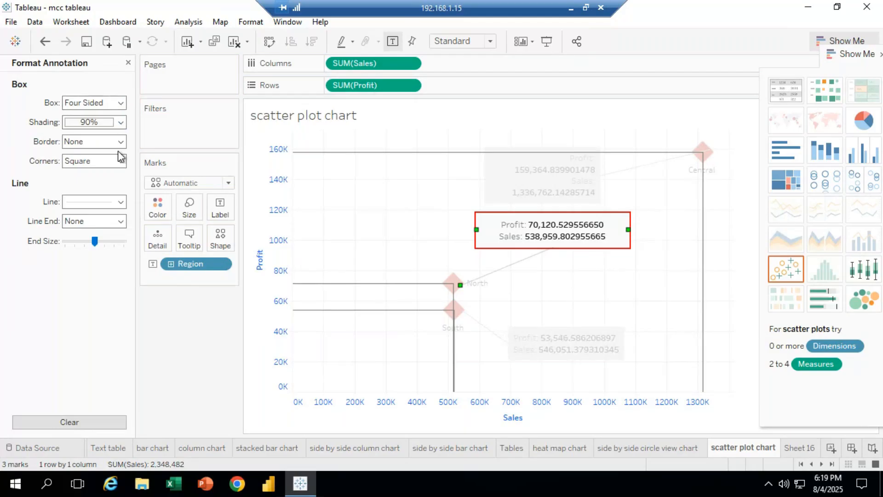
pyautogui.click(121, 103)
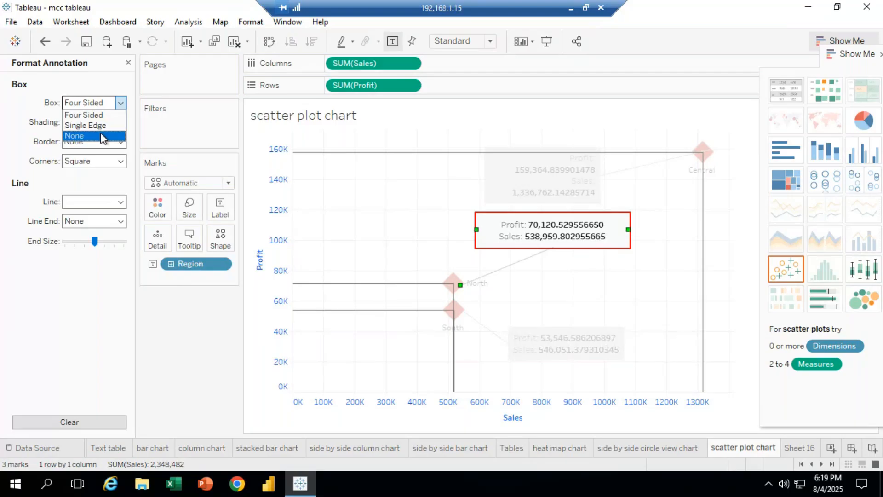
pyautogui.click(97, 298)
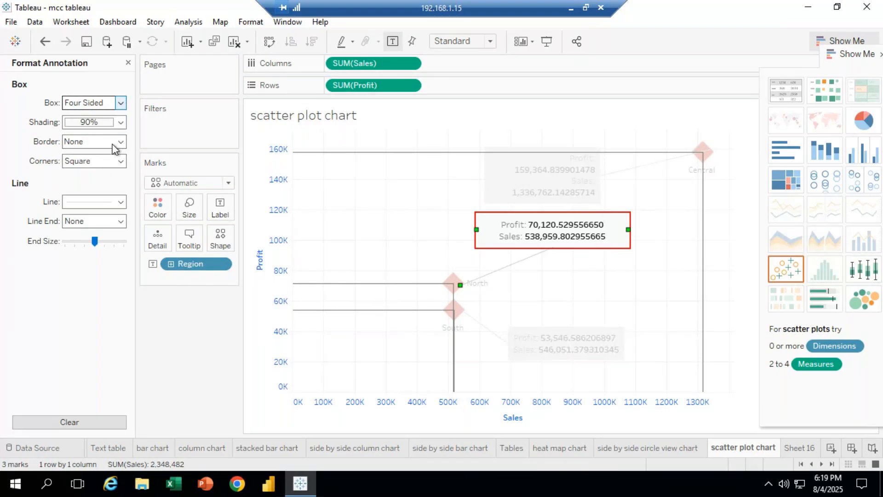
pyautogui.click(120, 161)
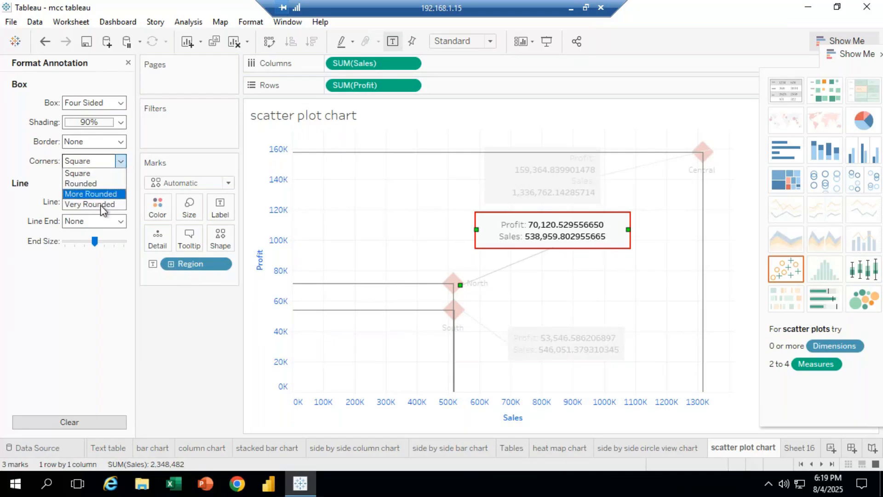
pyautogui.click(102, 307)
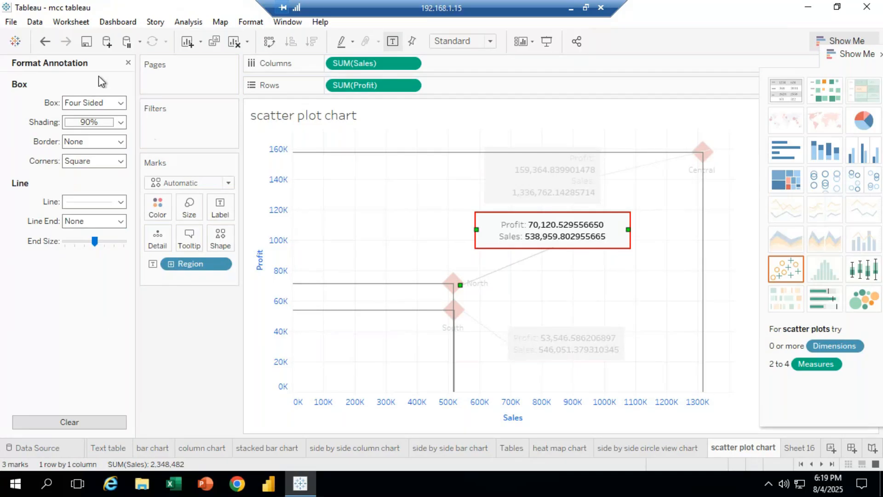
pyautogui.click(128, 62)
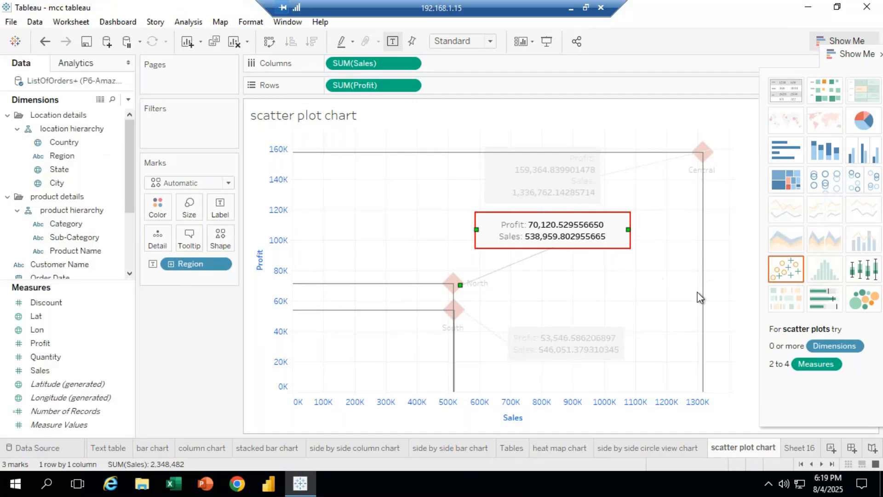
pyautogui.click(684, 260)
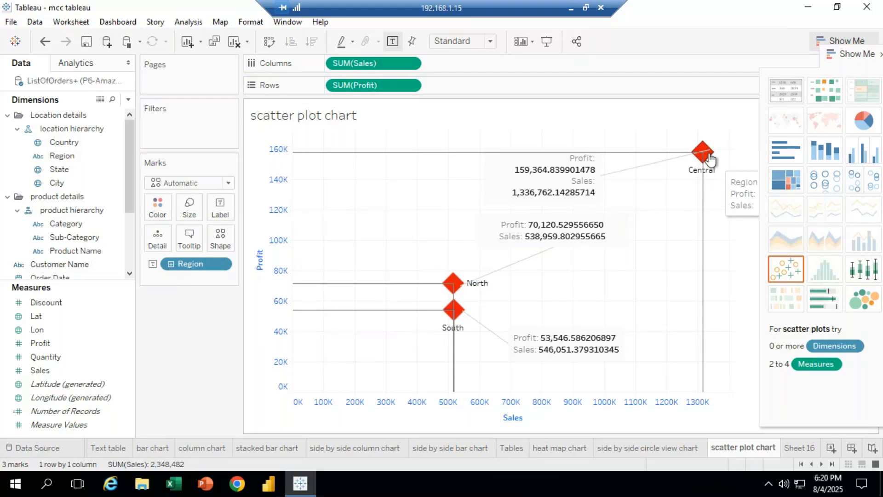
# Show trend lines on the scatter plot
pyautogui.rightClick(704, 150)
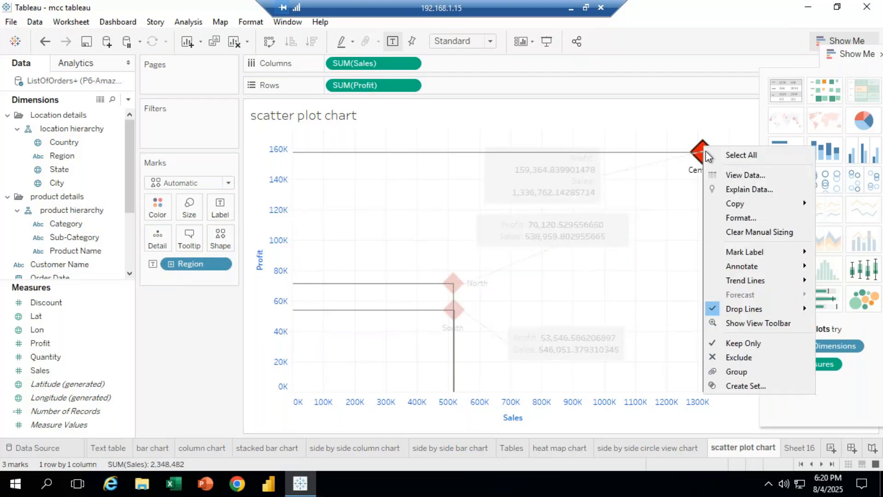
pyautogui.moveTo(749, 279)
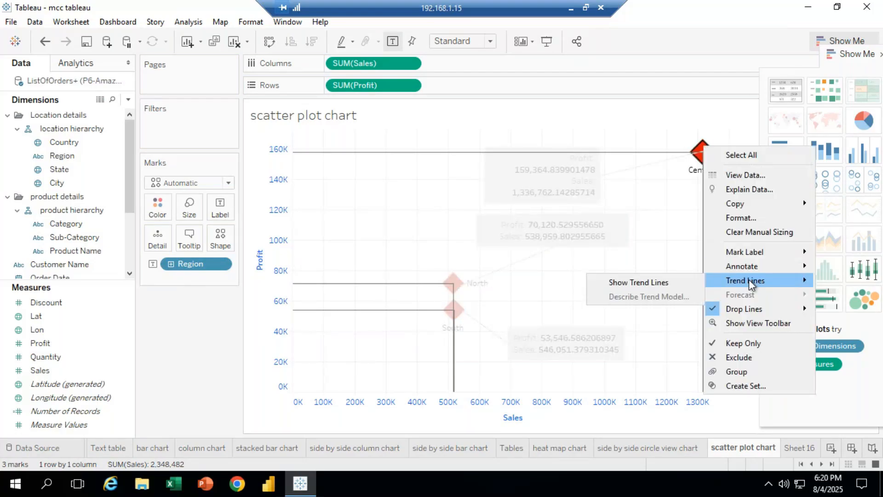
pyautogui.click(653, 283)
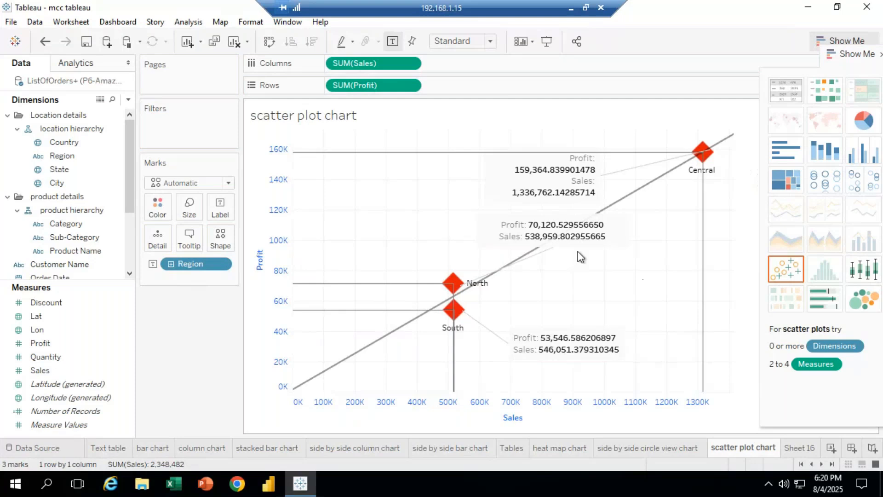
# Move the North and Central annotations to the left, away from the trend line
pyautogui.moveTo(606, 245); pyautogui.dragTo(434, 244)
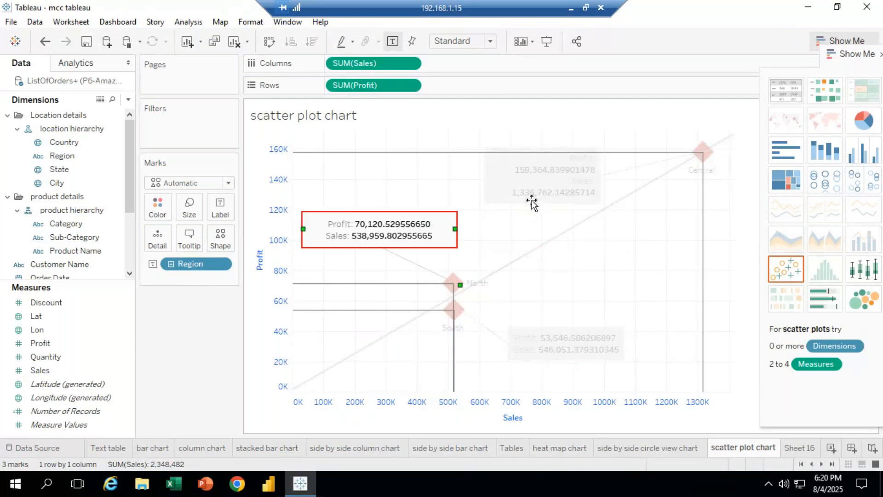
pyautogui.moveTo(532, 203); pyautogui.dragTo(468, 204)
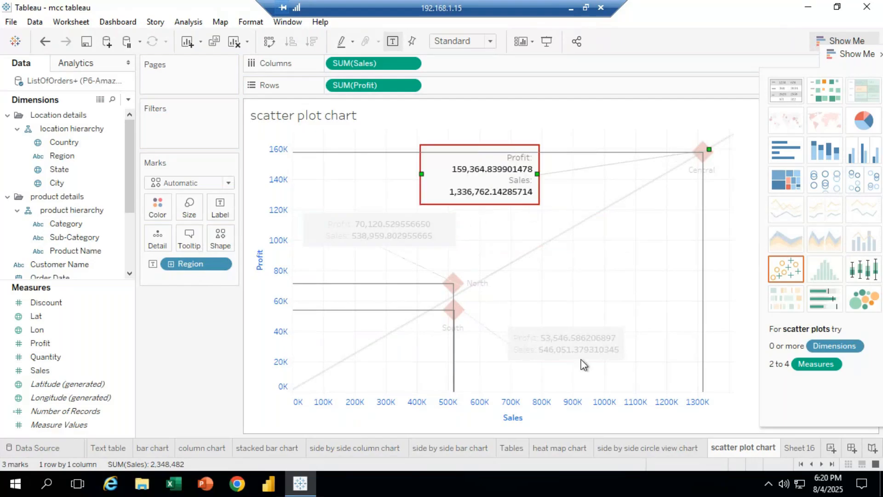
pyautogui.click(665, 272)
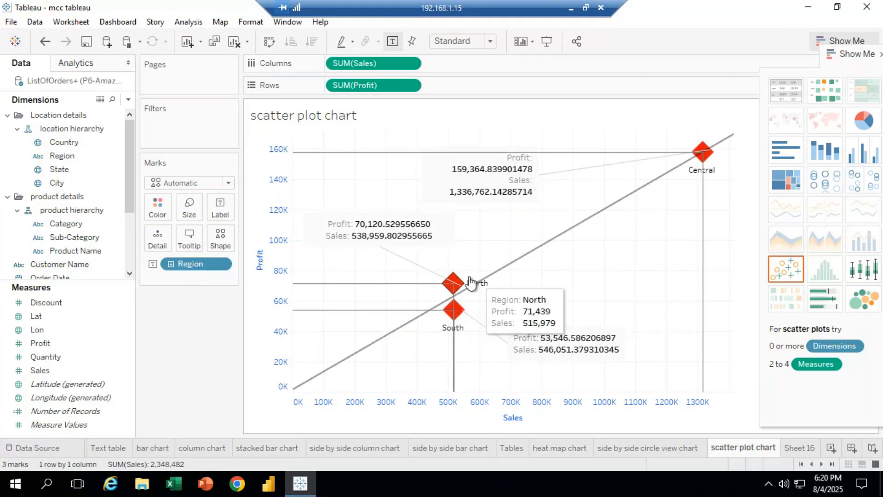
# Edit the drop lines so they appear only when a mark is selected
pyautogui.rightClick(454, 283)
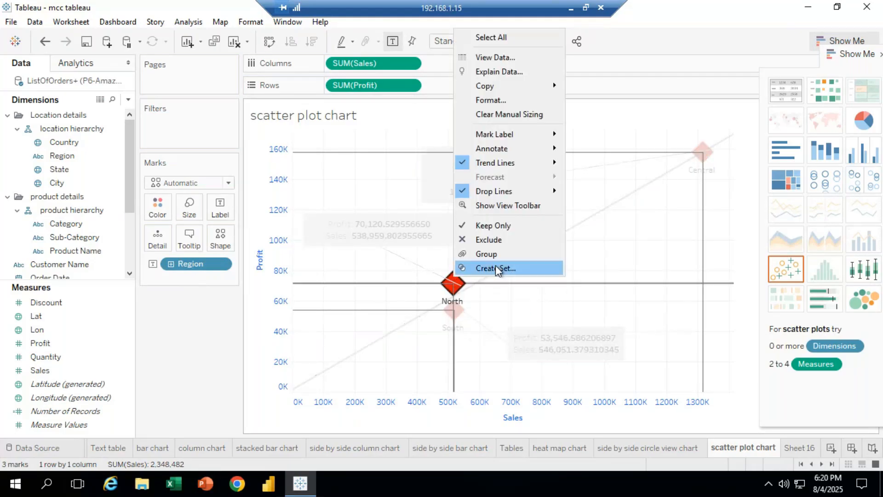
pyautogui.moveTo(510, 189)
pyautogui.click(610, 207)
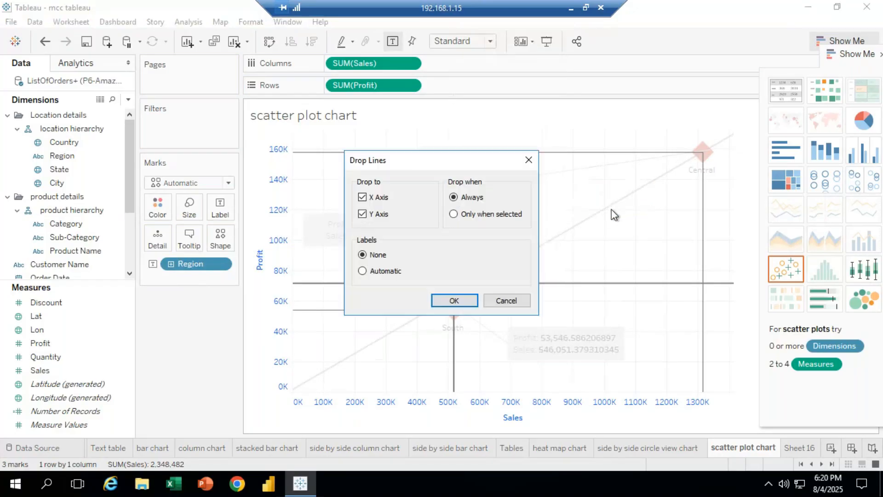
pyautogui.click(453, 215)
pyautogui.click(454, 302)
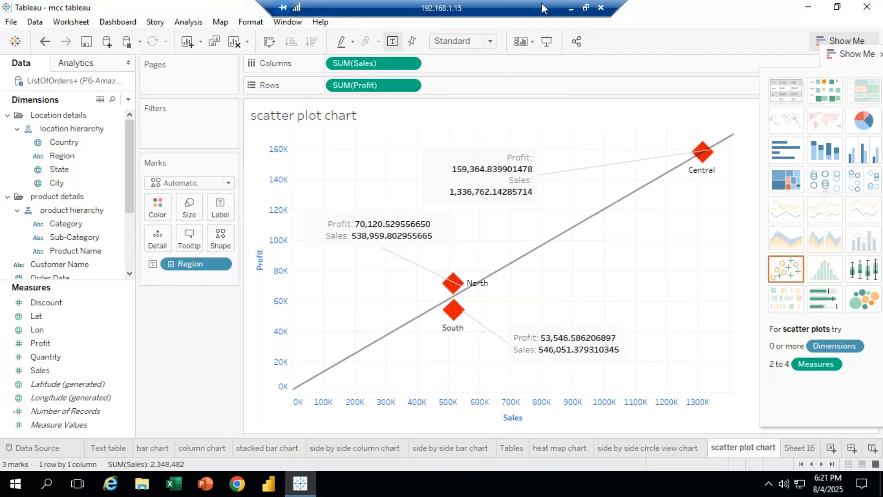
# Switch to the meeting chat and send the message "any doubts?"
pyautogui.click(571, 8)
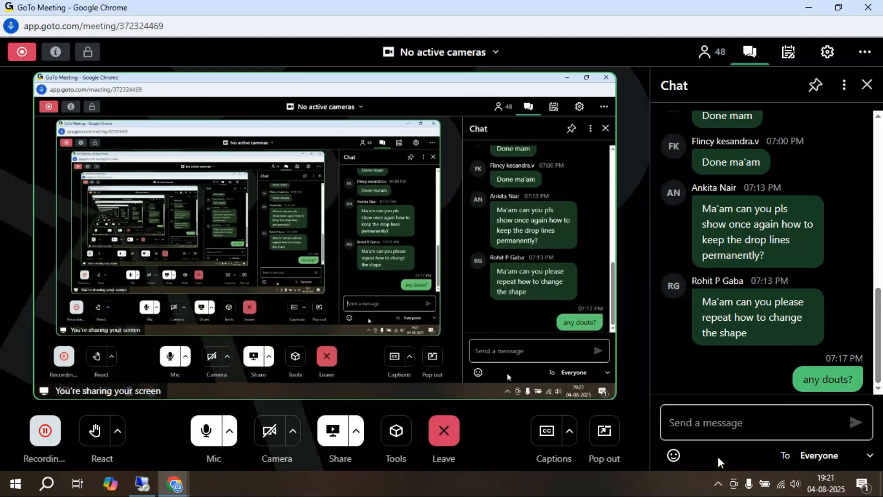
pyautogui.write('an')
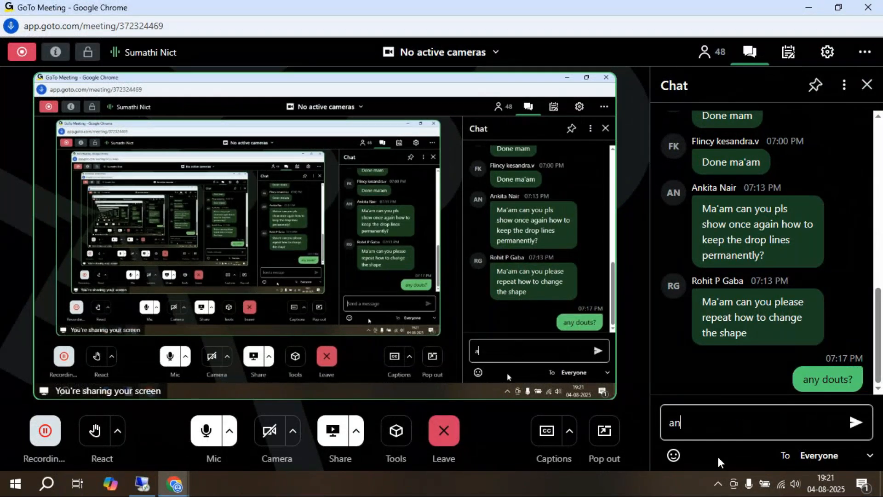
pyautogui.write('y dou')
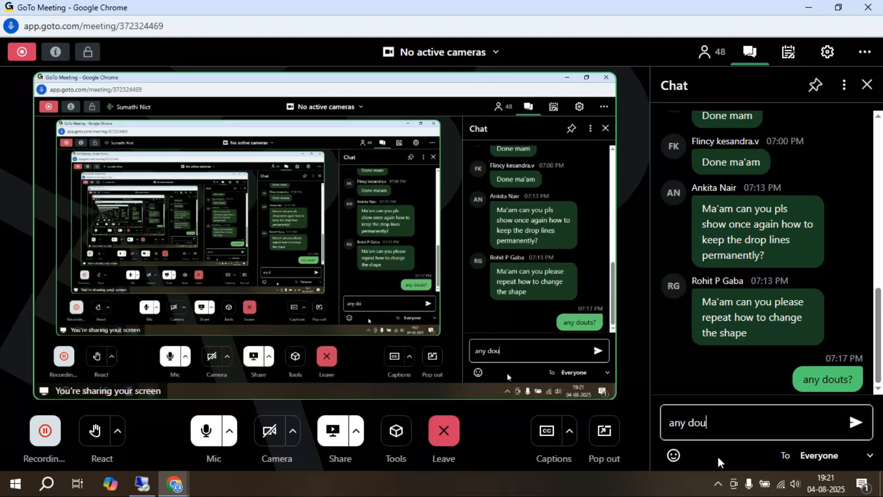
pyautogui.write('bts?')
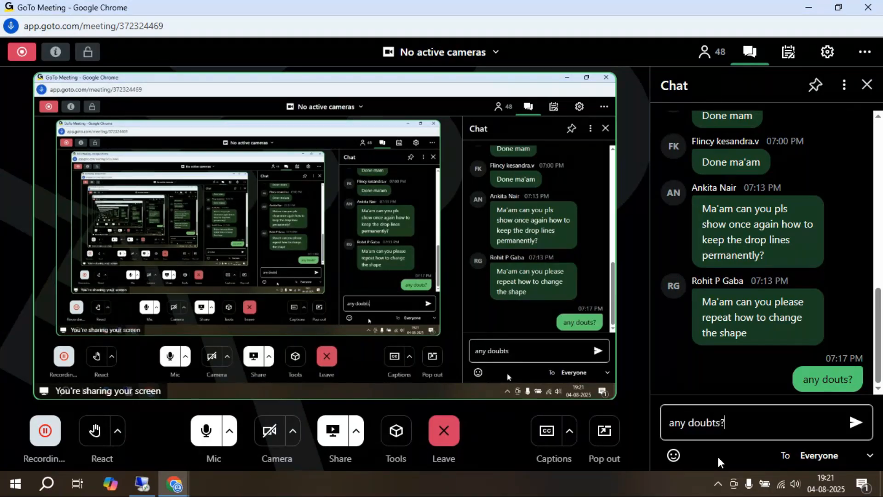
pyautogui.press('Return')
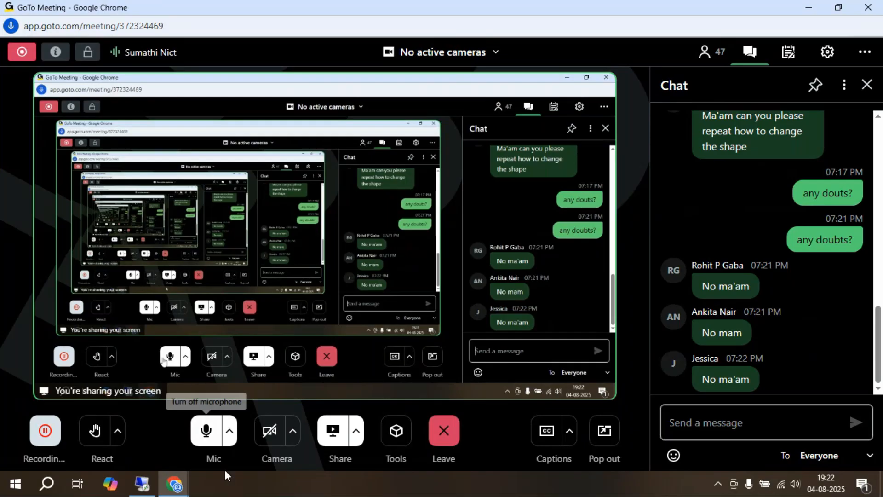
pyautogui.click(141, 492)
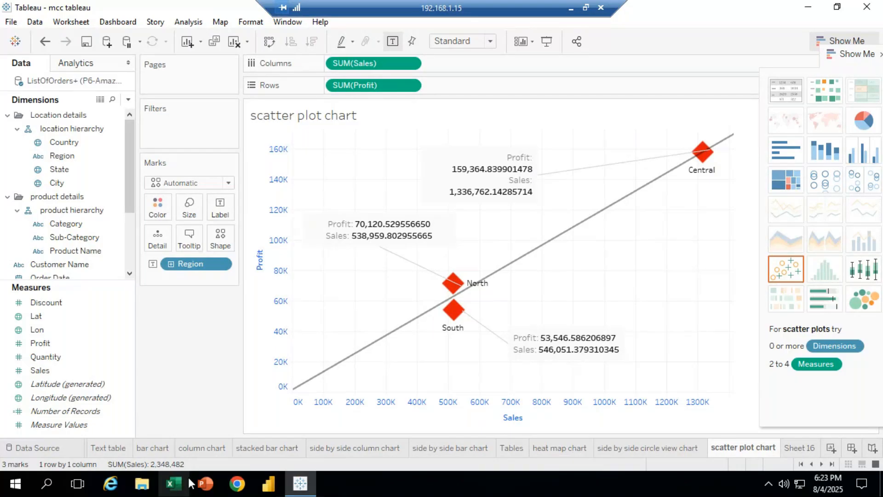
pyautogui.click(569, 11)
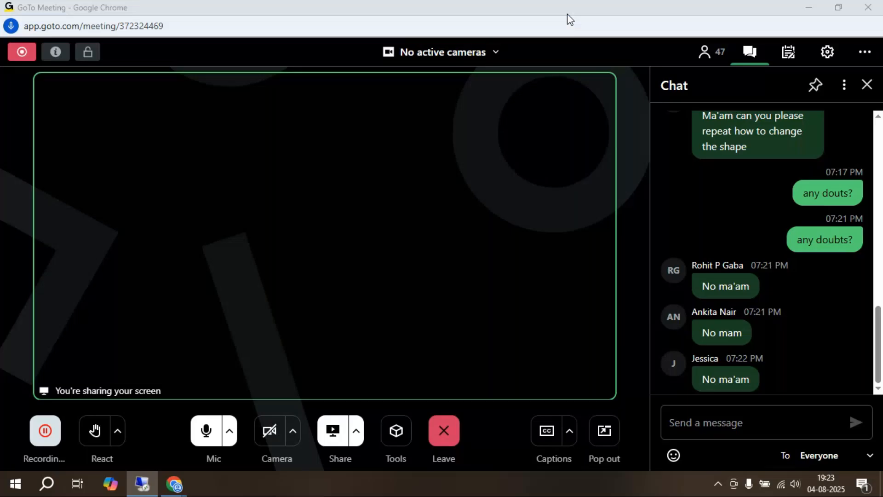